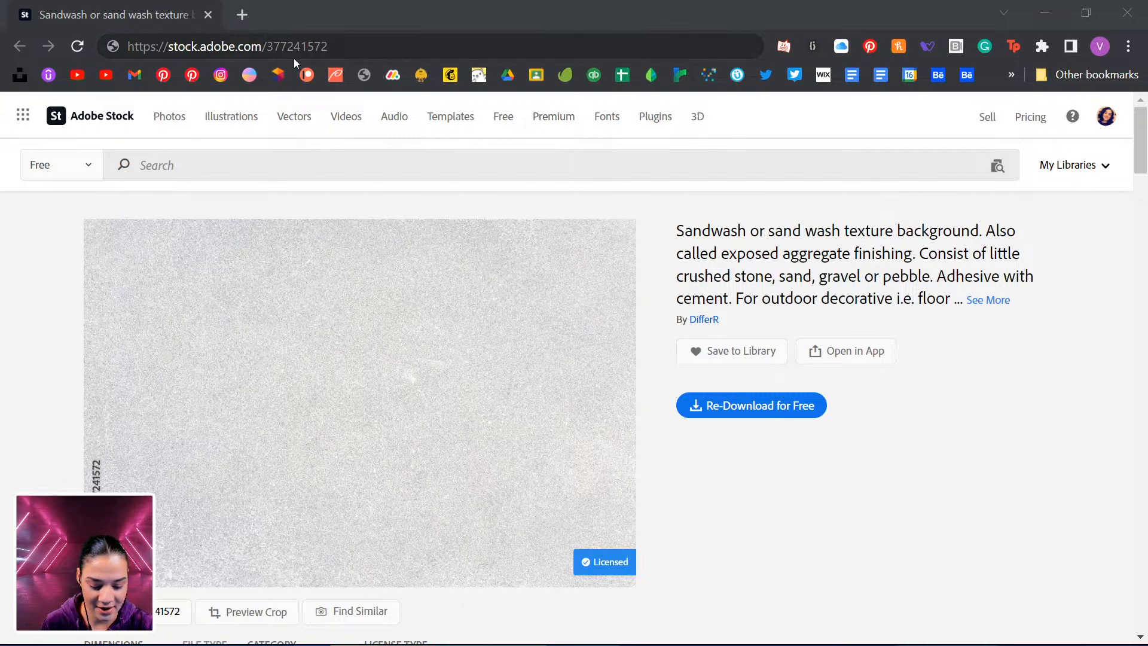
Examine the sandwash texture image page on Adobe Stock and return to Photoshop.
scroll(240, 349, "down", 5)
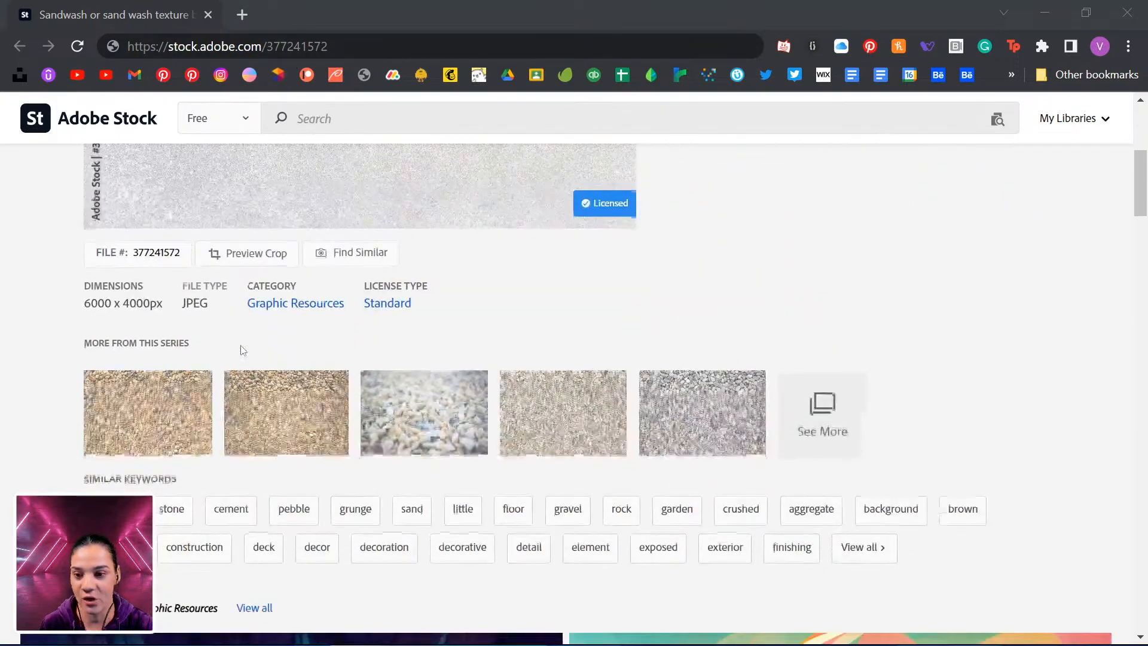
left_click(152, 256)
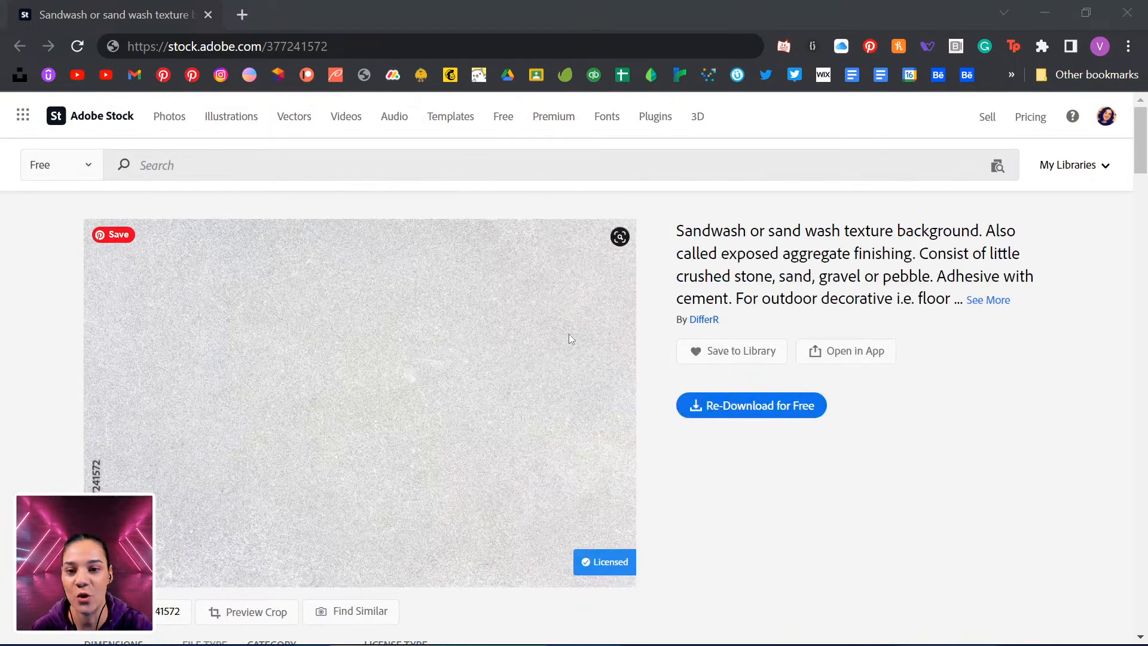
left_click(312, 46)
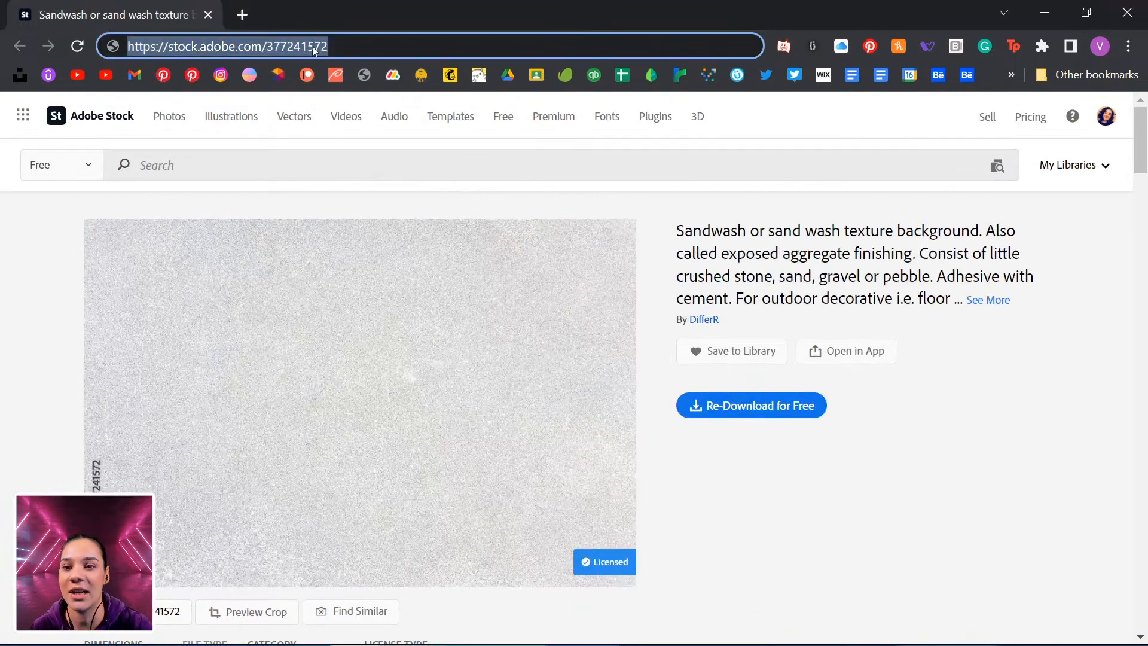
left_click(948, 479)
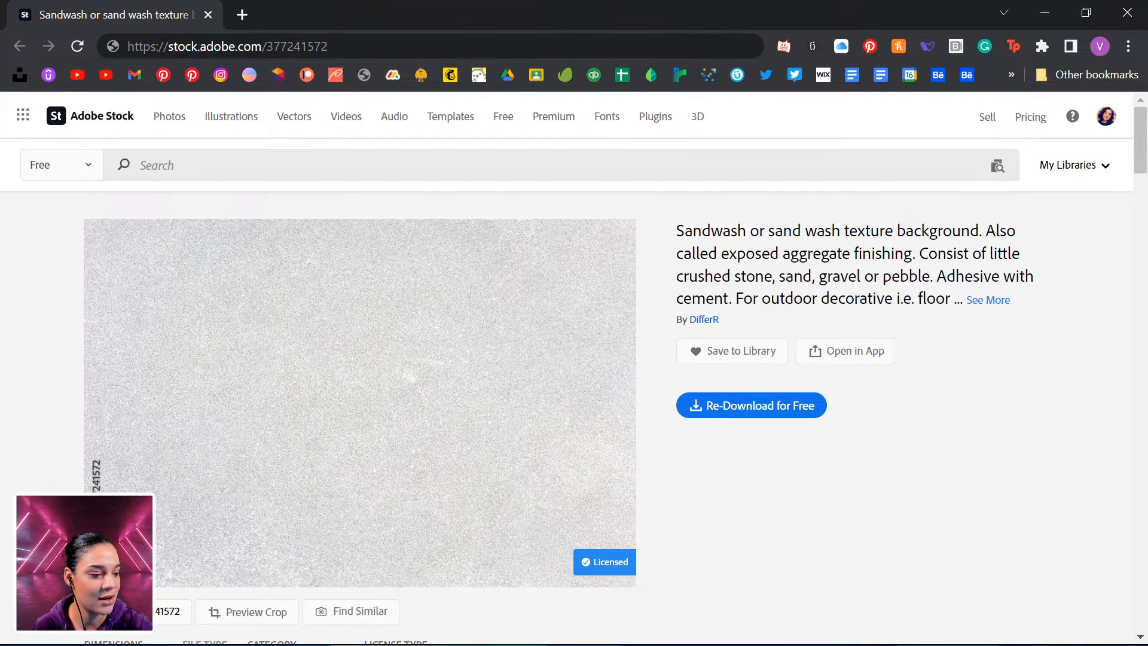
key("alt+Tab")
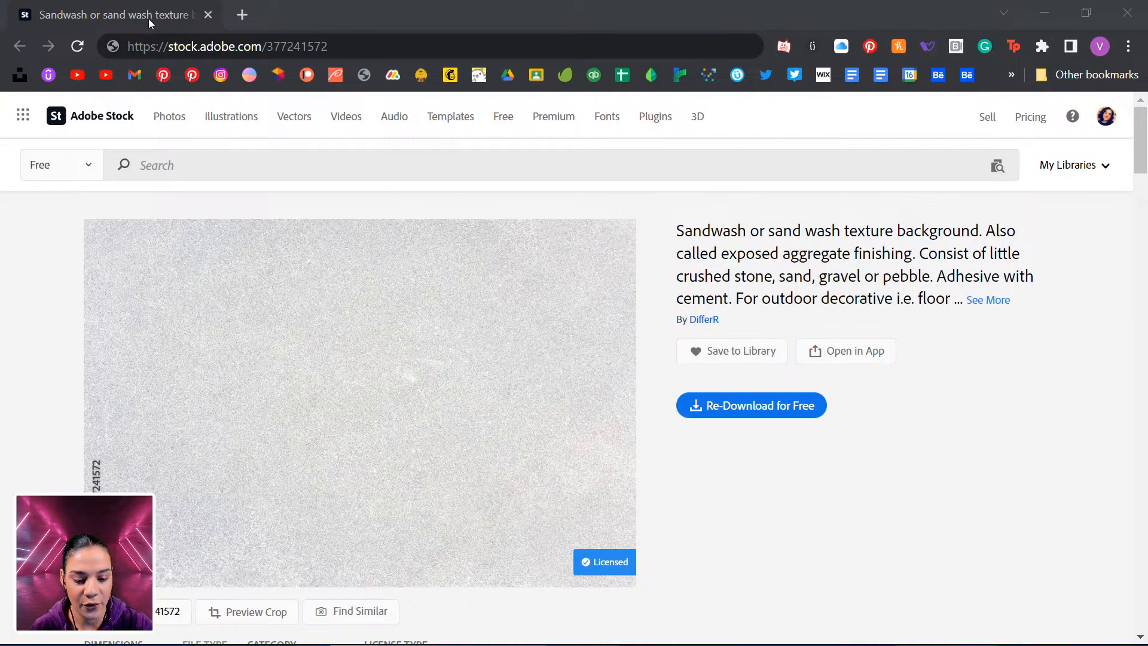
key("alt+Tab")
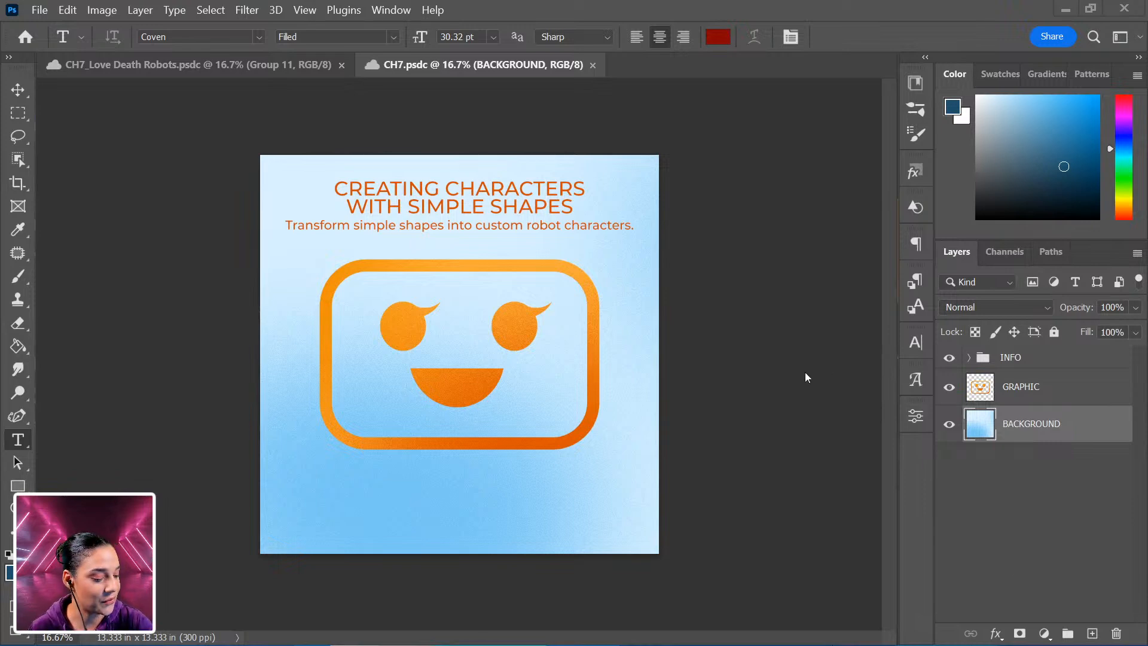
Toggle the GRAPHIC layer's visibility to preview the background without the robot graphic.
left_click(949, 388)
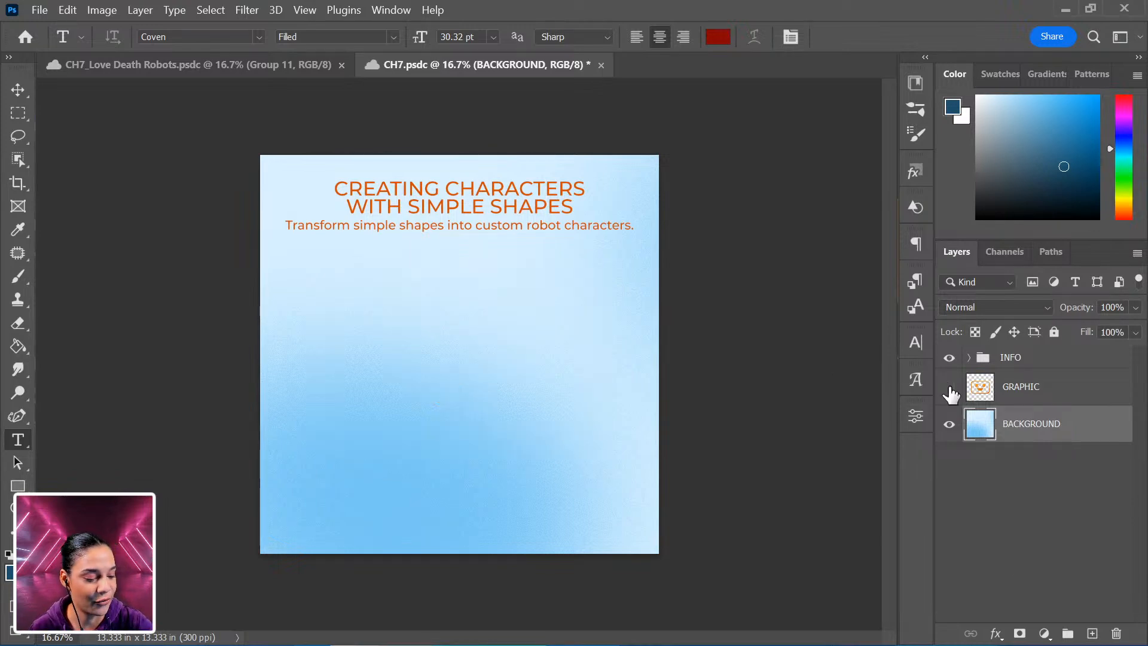
left_click(950, 388)
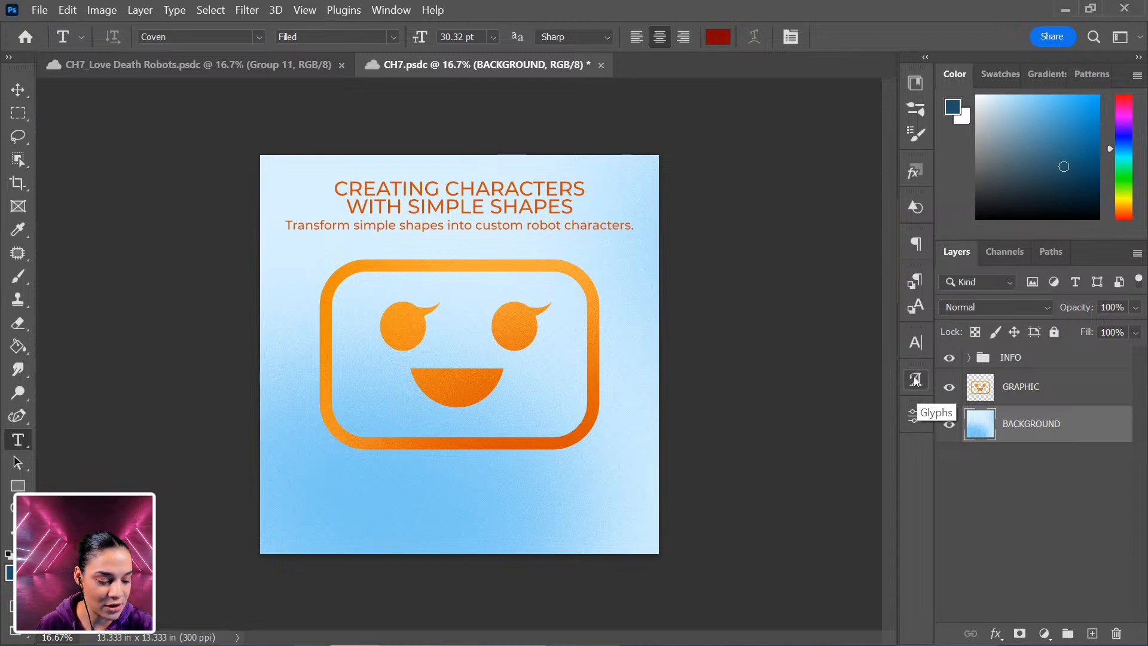
left_click(949, 389)
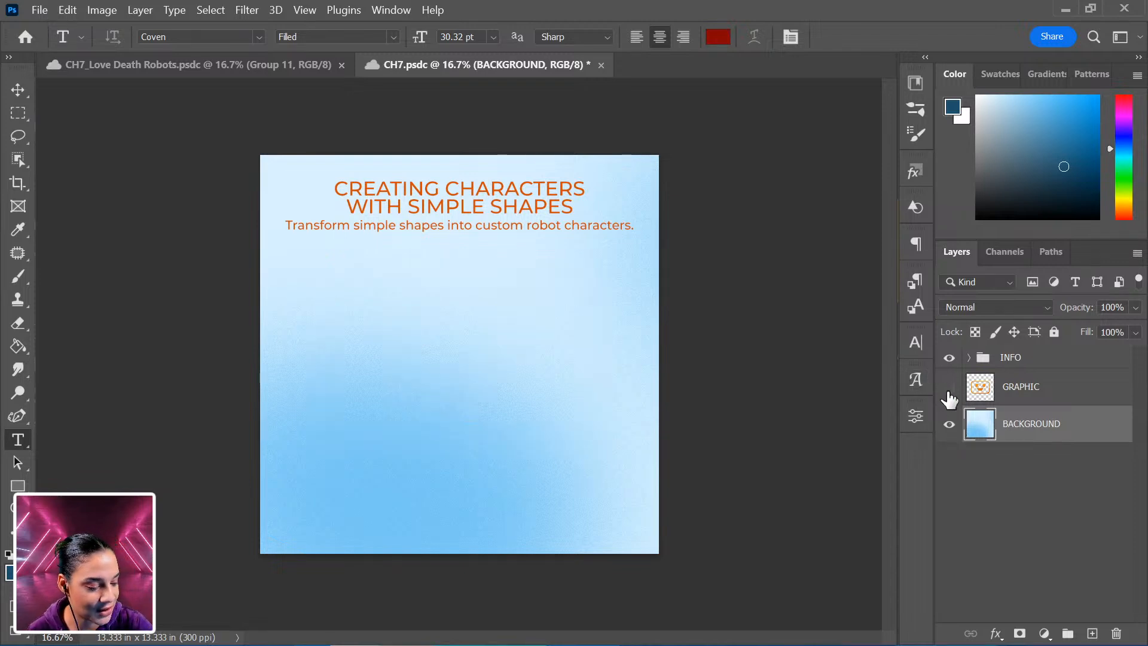
left_click(950, 389)
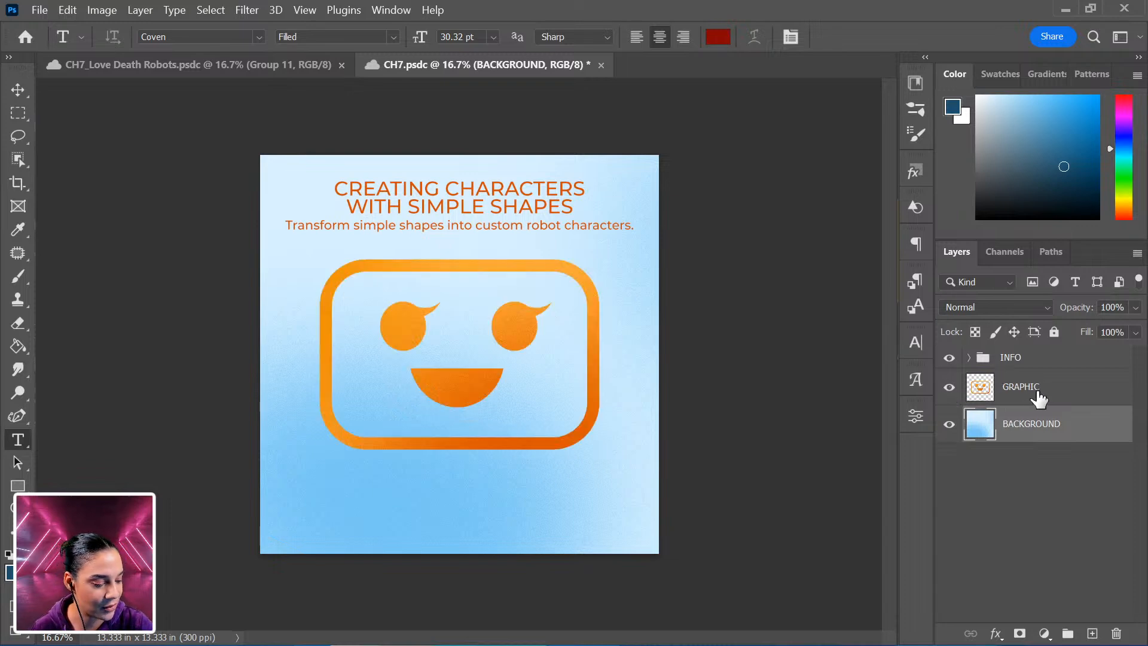
Group the GRAPHIC layer and the INFO folder together into a new group named INFO.
left_click(1037, 387)
left_click(1048, 364, "shift")
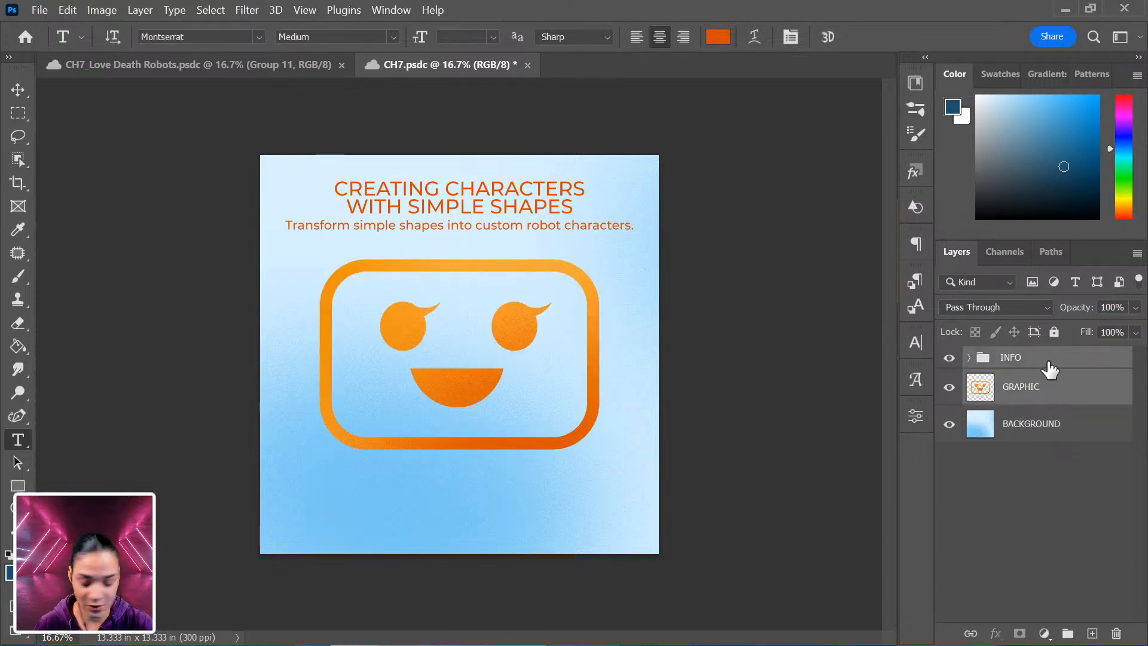
key("ctrl+g")
double_click(1014, 358)
type("INFO")
key("Return")
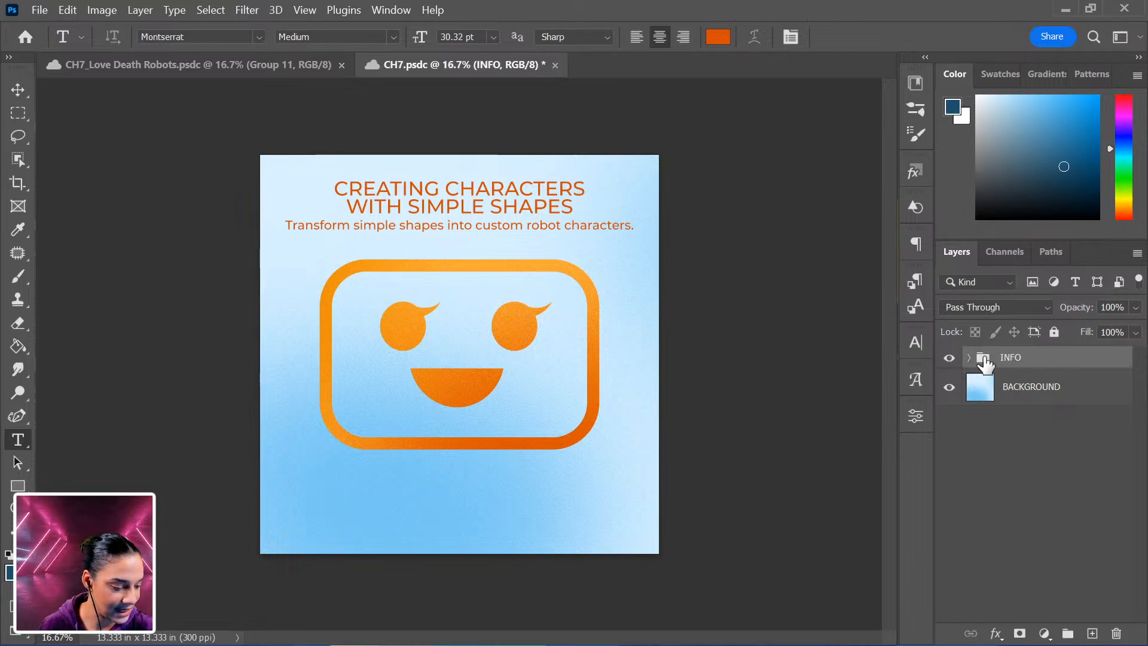
Hide the INFO group so only the background shows.
left_click(949, 357)
key("ctrl+plus")
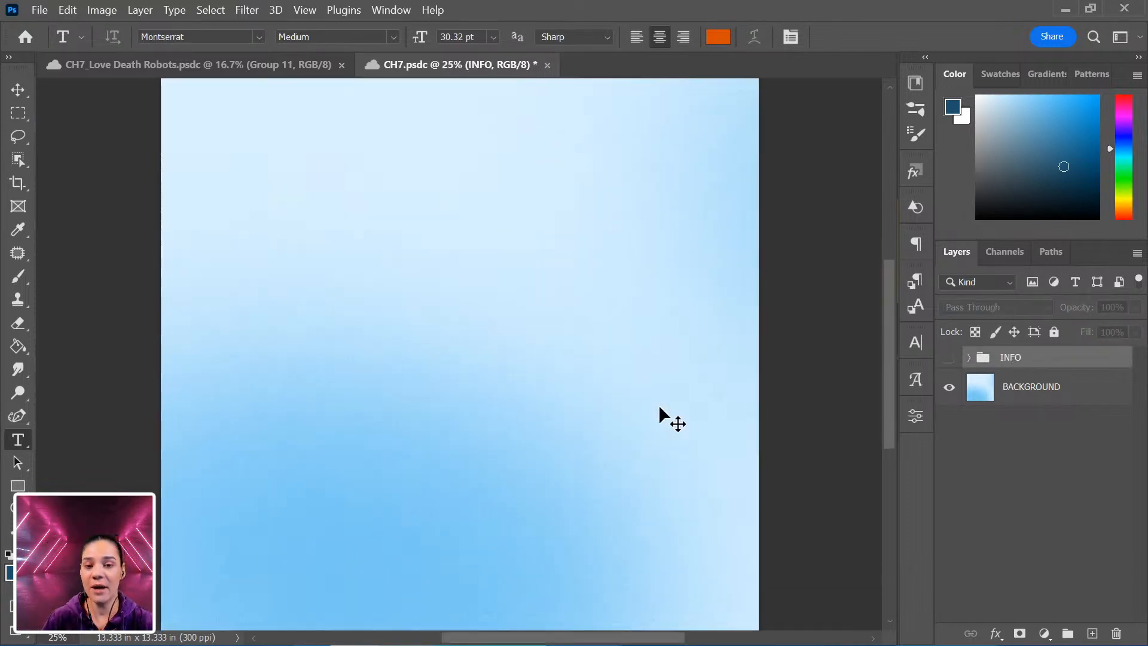
left_click_drag(525, 361, 623, 376)
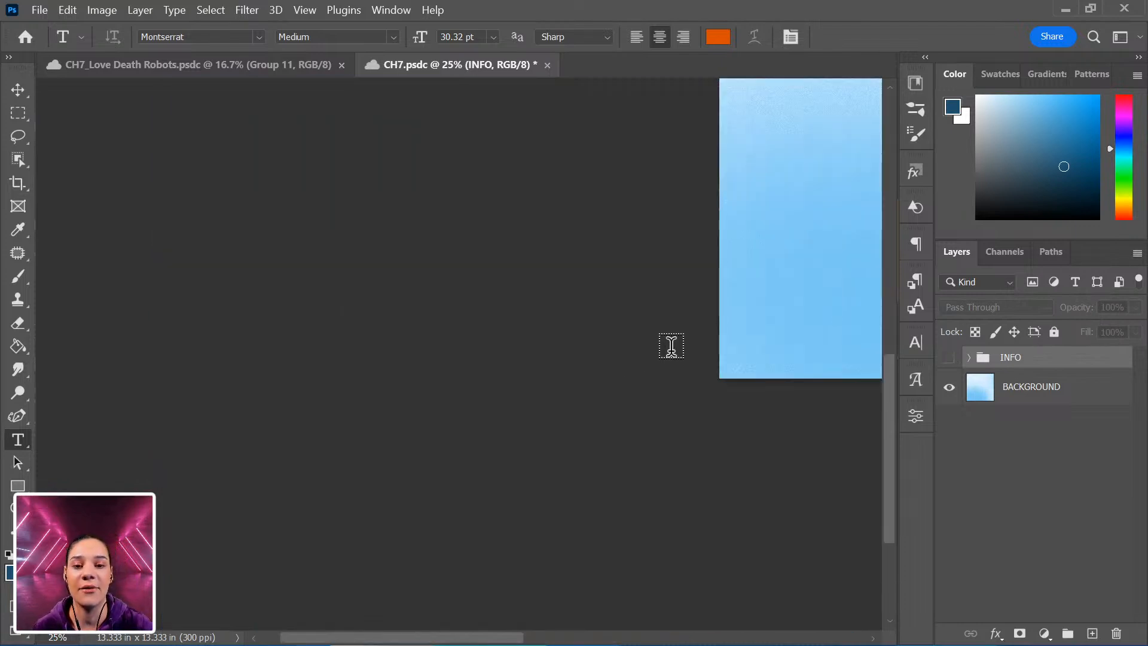
left_click_drag(820, 276, 571, 325)
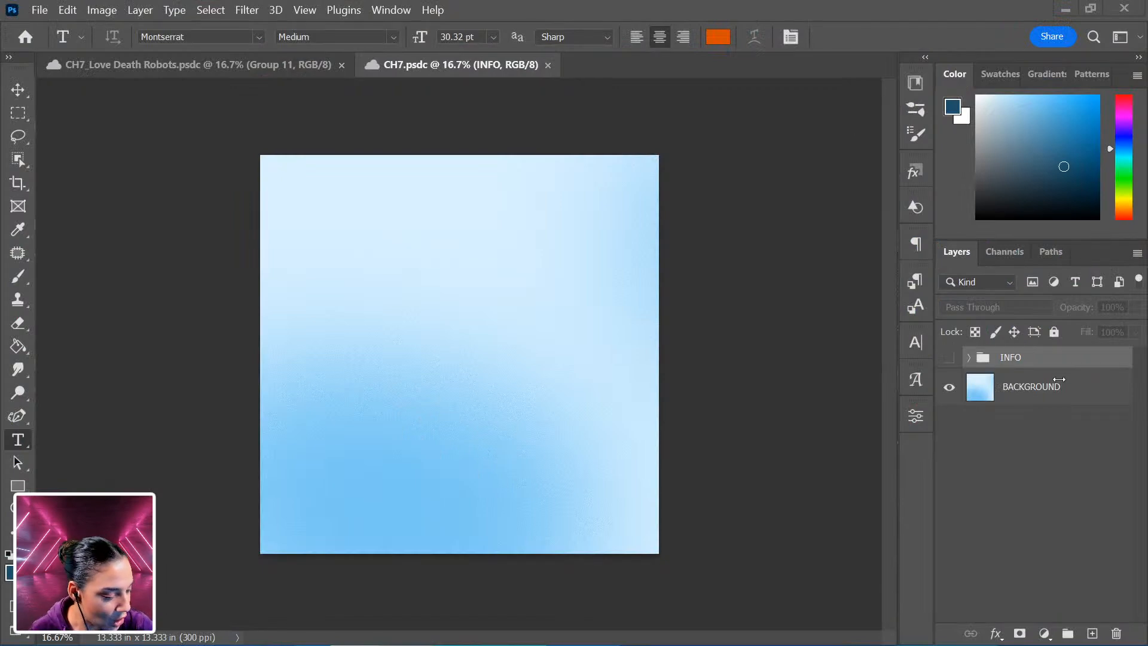
Draw a rectangle about 2316 by 2247 px above the BACKGROUND layer.
left_click(1064, 387)
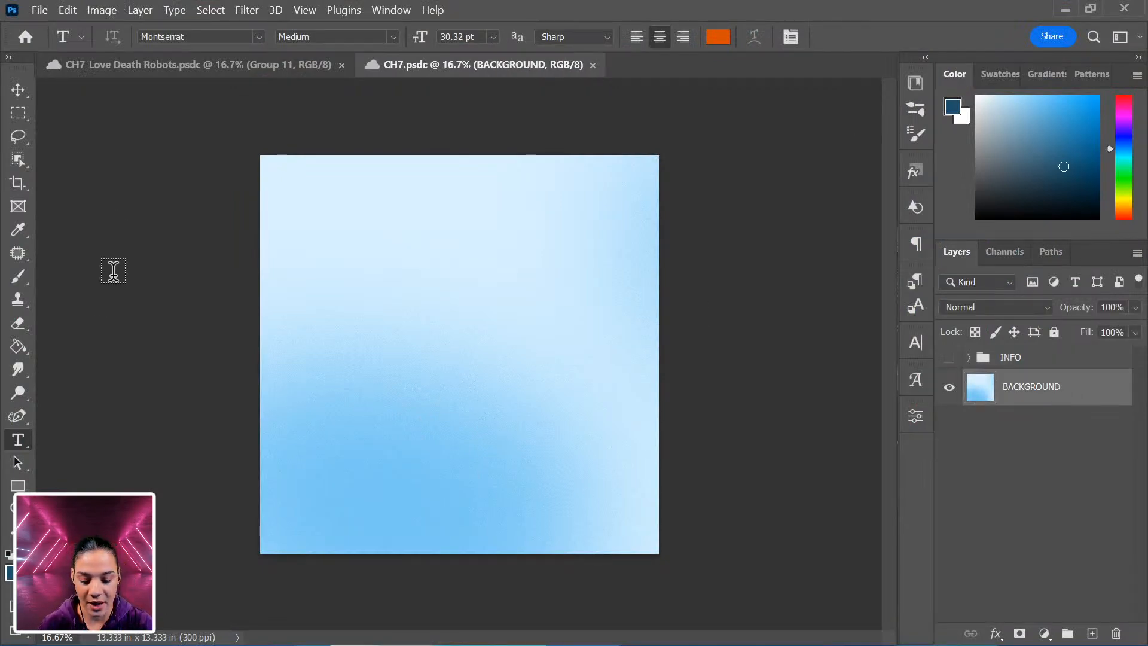
left_click(18, 486)
left_click_drag(358, 226, 588, 449)
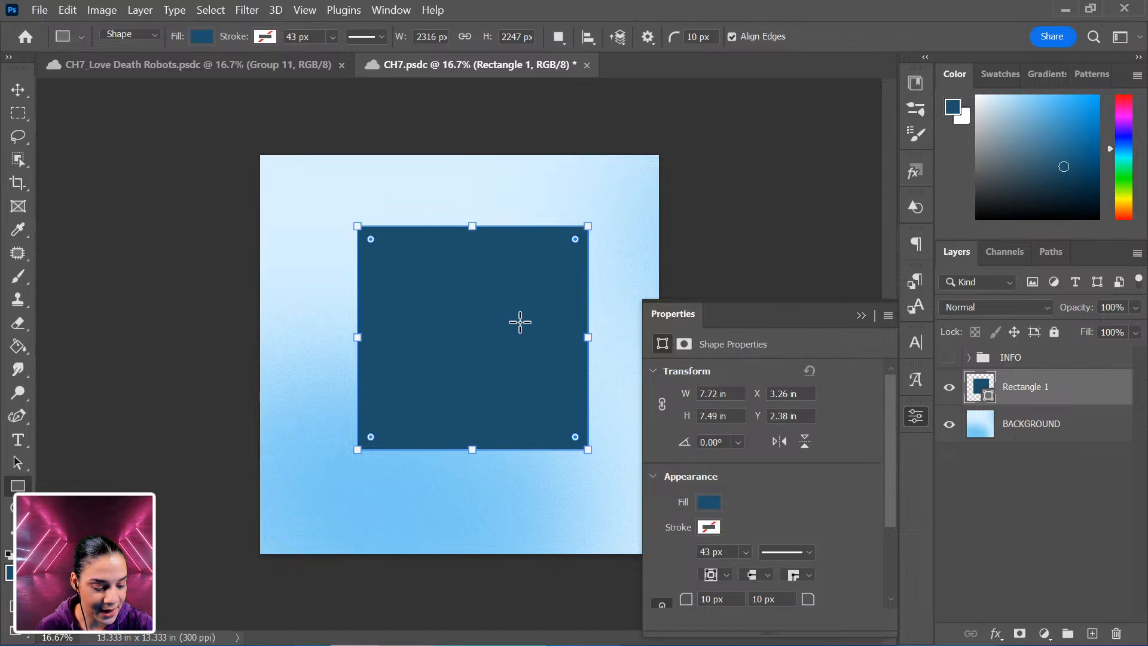
Move the rectangle slightly up and left on the canvas with Free Transform.
key("ctrl+t")
left_click_drag(513, 343, 495, 353)
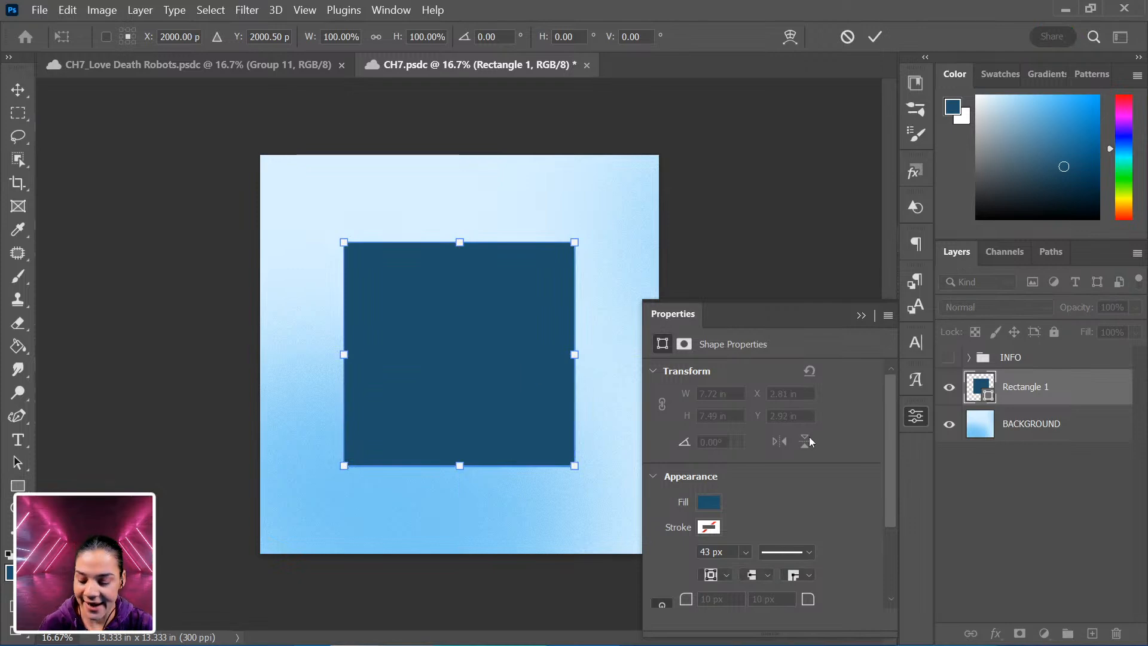
key("ctrl+plus")
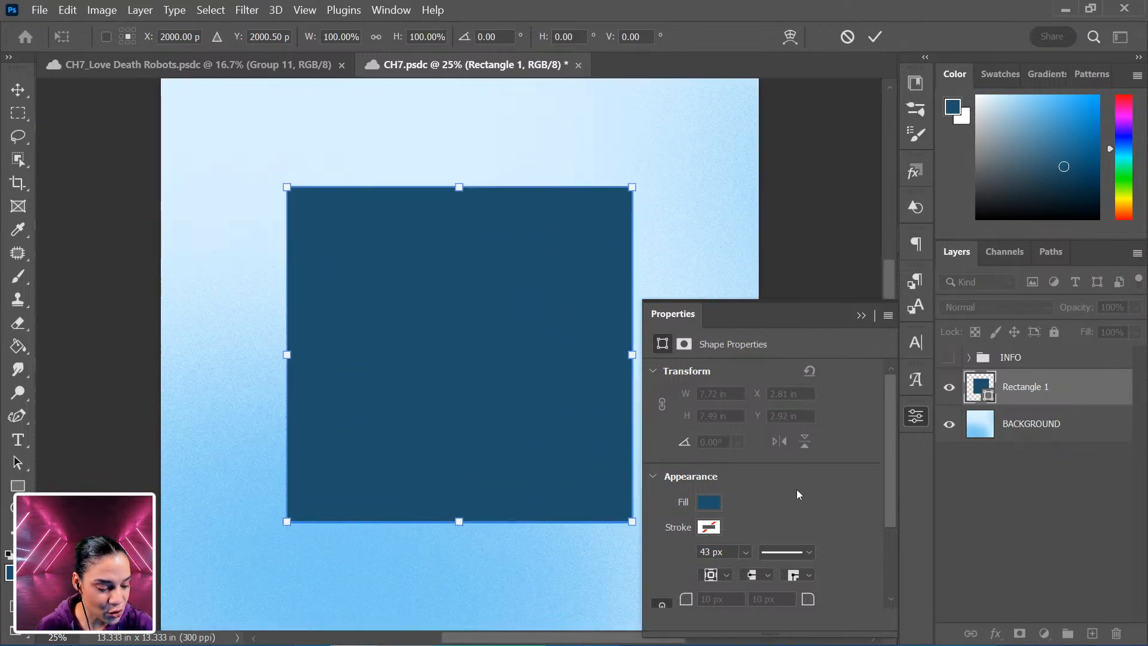
key("Return")
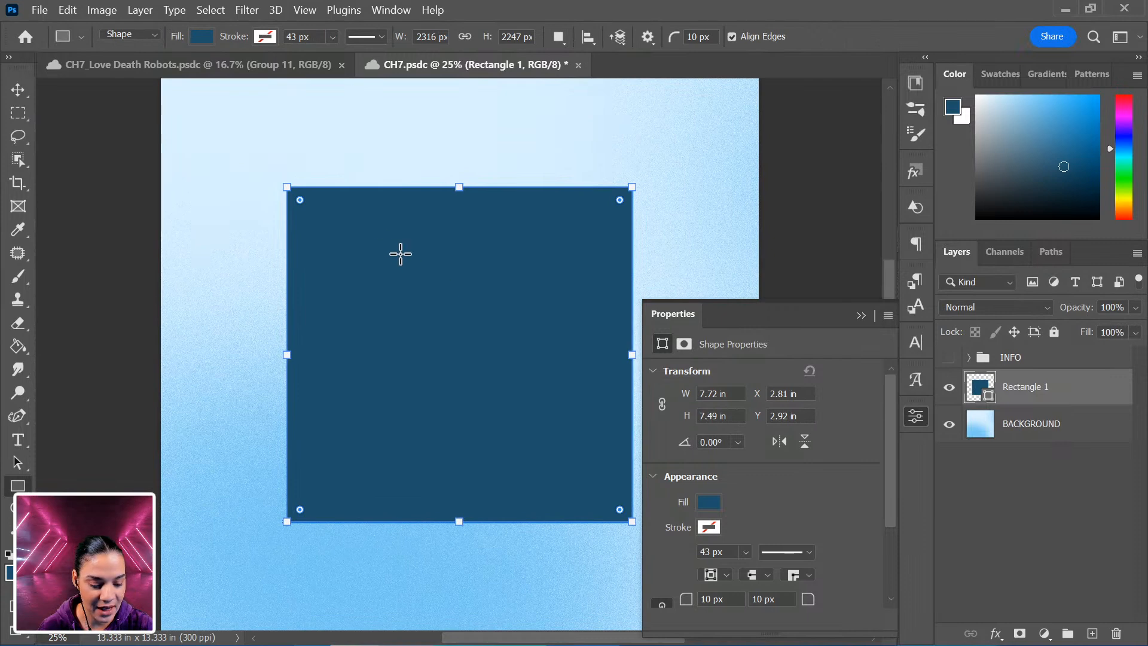
Round the rectangle's top corners to 860 px and set both bottom corner radii to 175 px.
left_click_drag(299, 202, 415, 315)
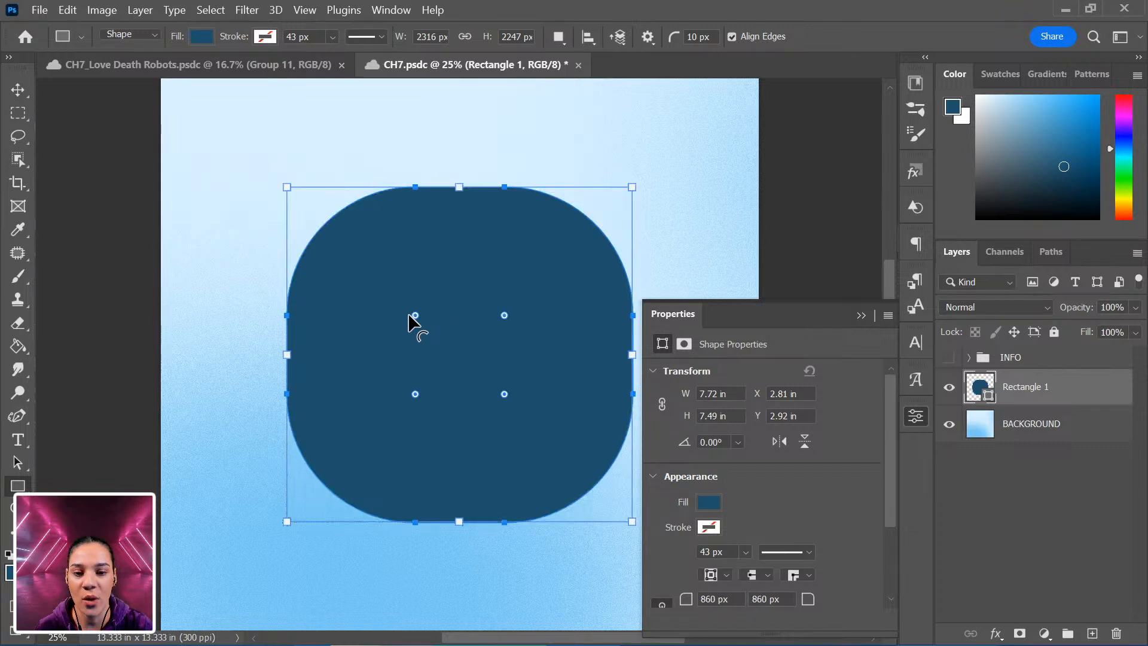
scroll(831, 510, "down", 3)
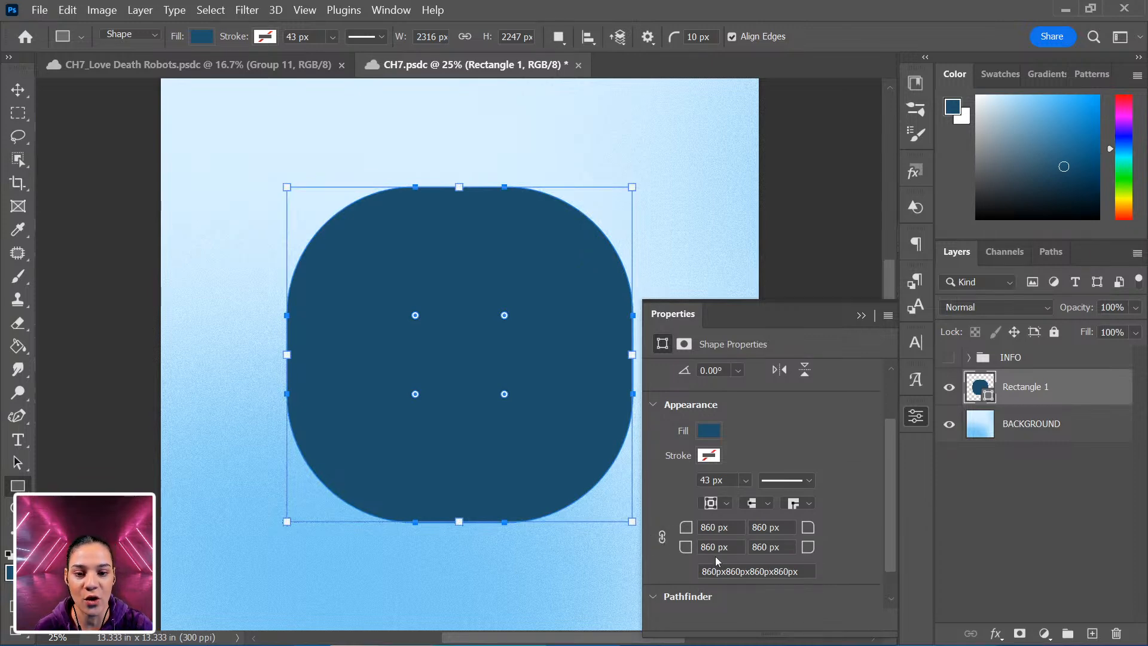
left_click_drag(686, 544, 78, 595)
mouse_move(147, 584)
left_mouse_down()
mouse_move(203, 574)
mouse_move(140, 581)
left_mouse_up()
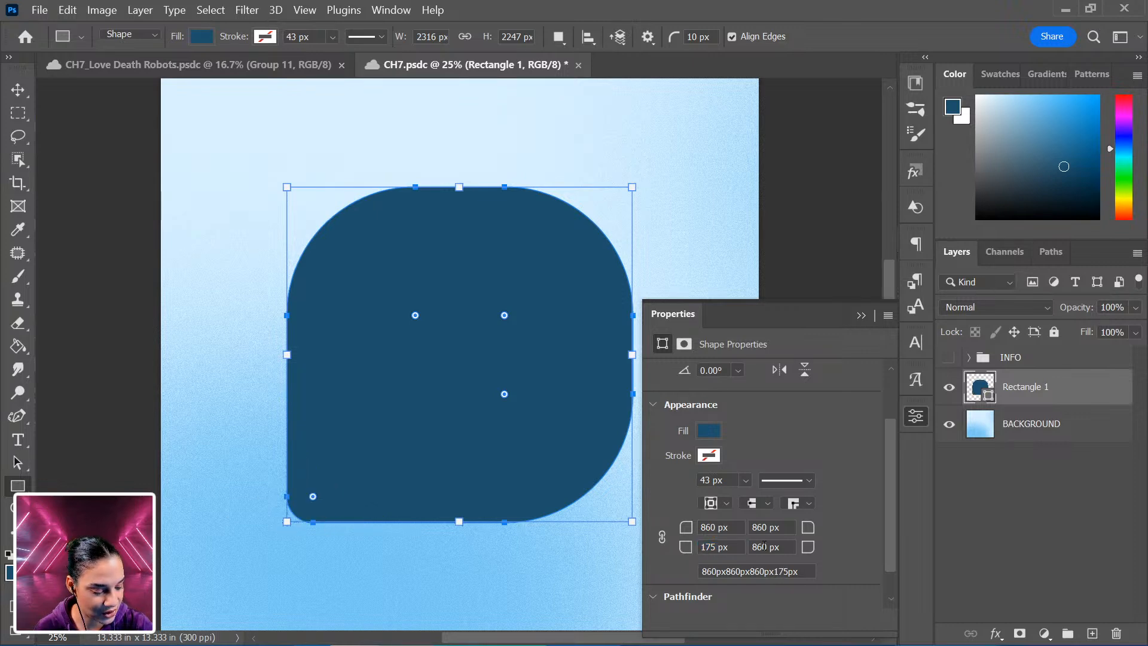
type("175")
key("Return")
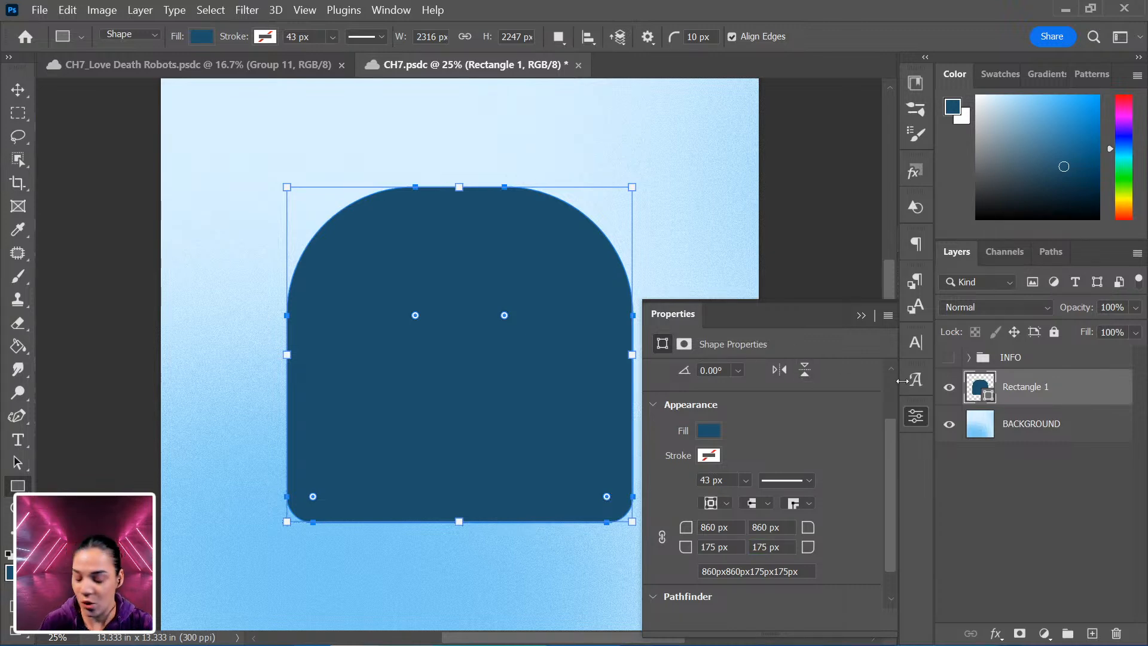
Apply a Perspective transform narrowing the shape's bottom and shorten it to about 81% height.
key("ctrl+t")
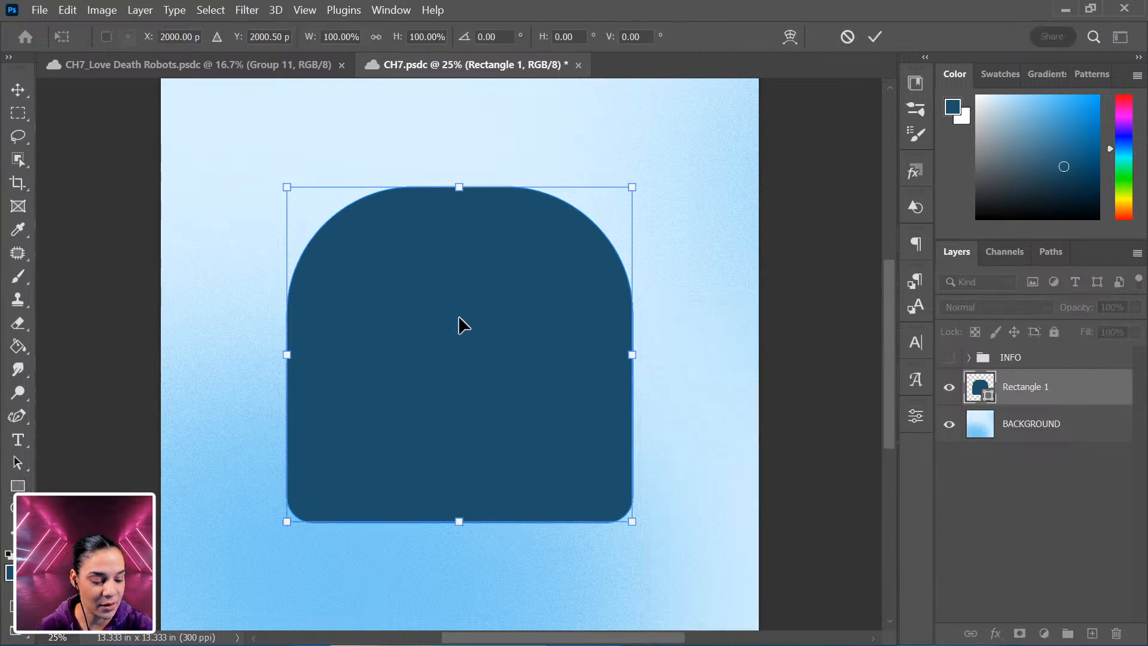
right_click(461, 322)
left_click(517, 327)
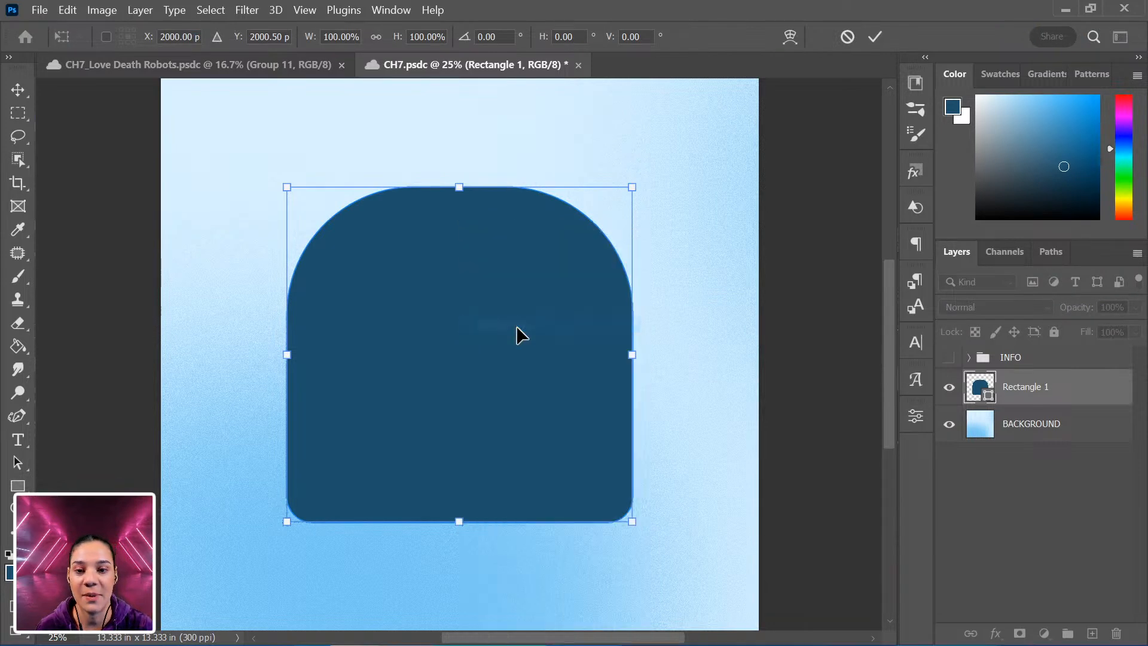
left_click_drag(635, 526, 587, 526)
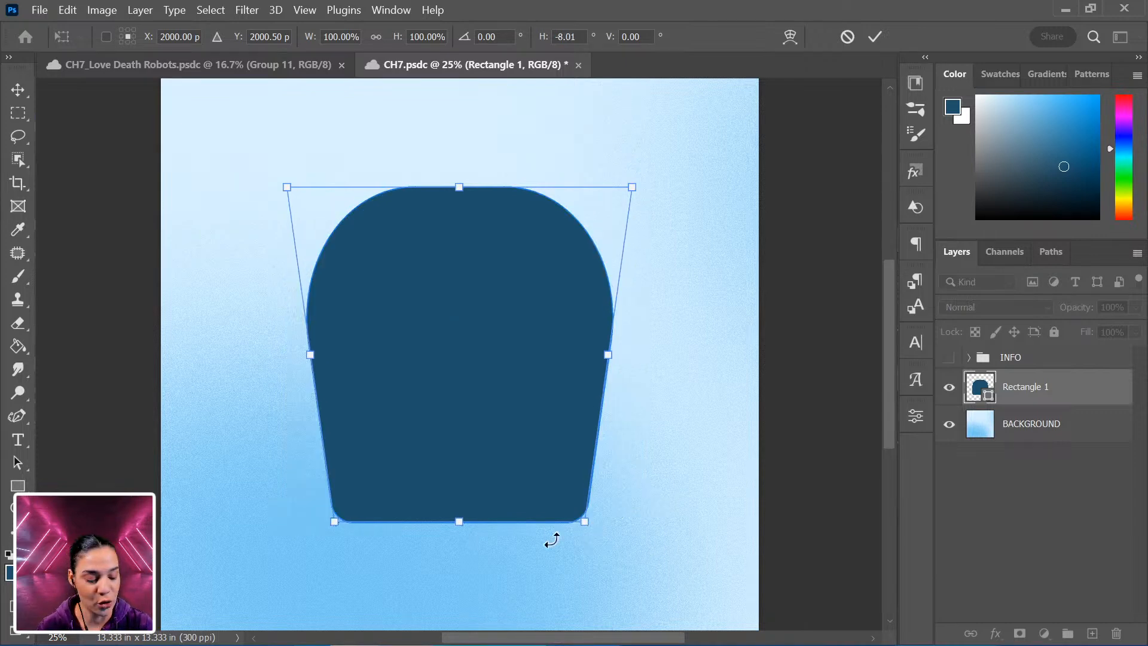
left_click_drag(459, 522, 459, 460)
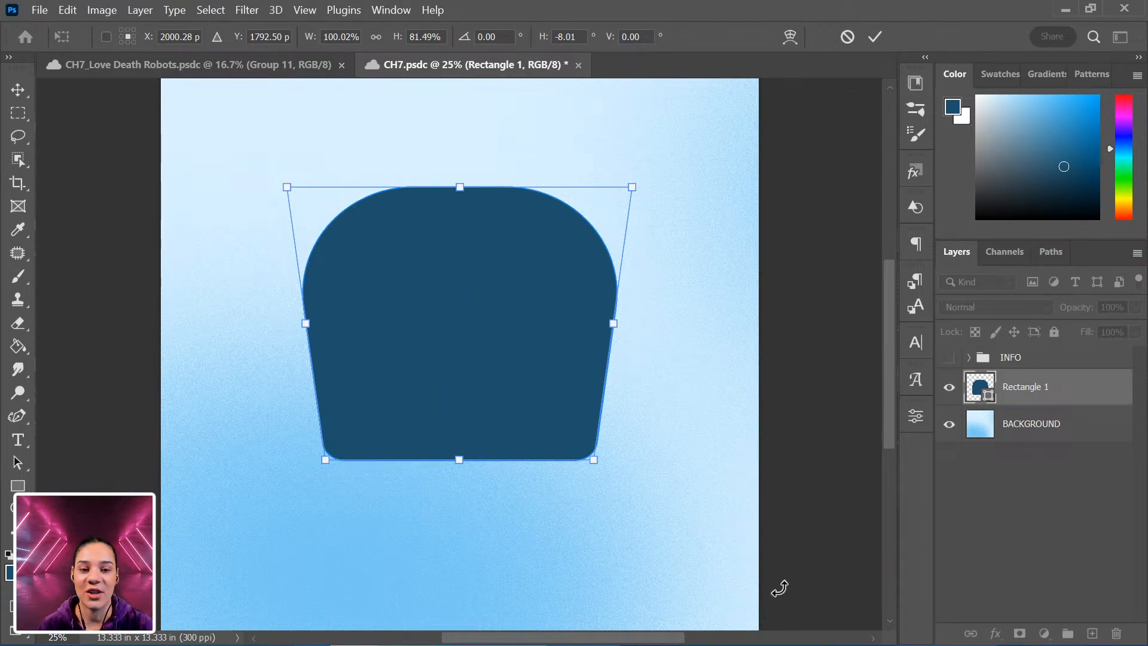
key("Return")
left_click(577, 269)
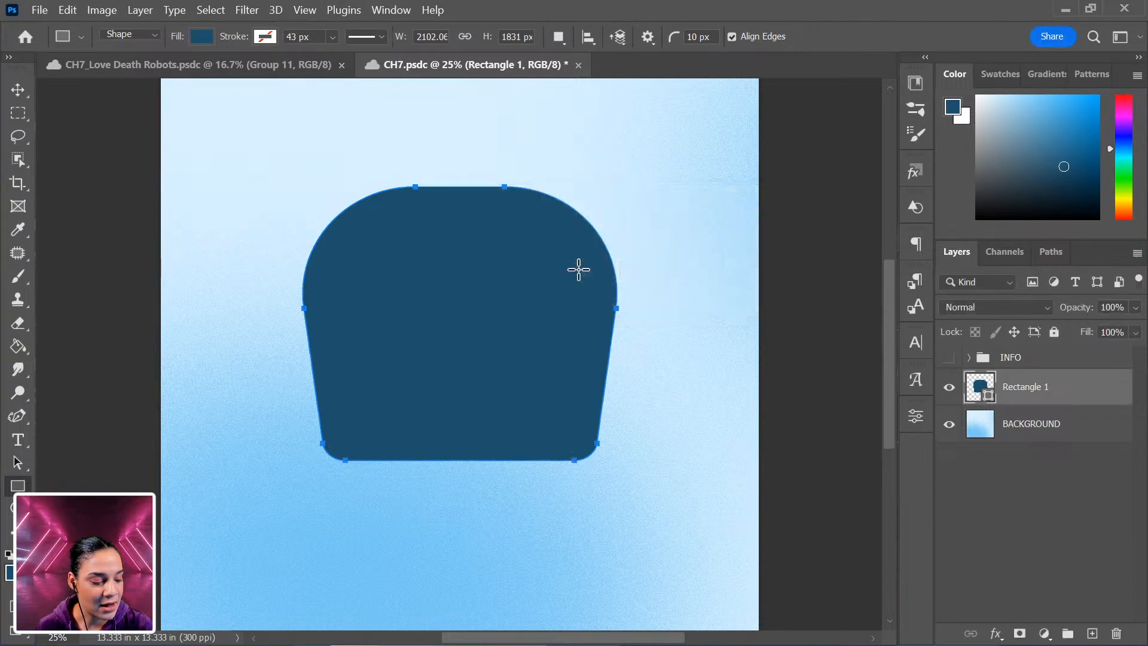
key("ctrl+plus")
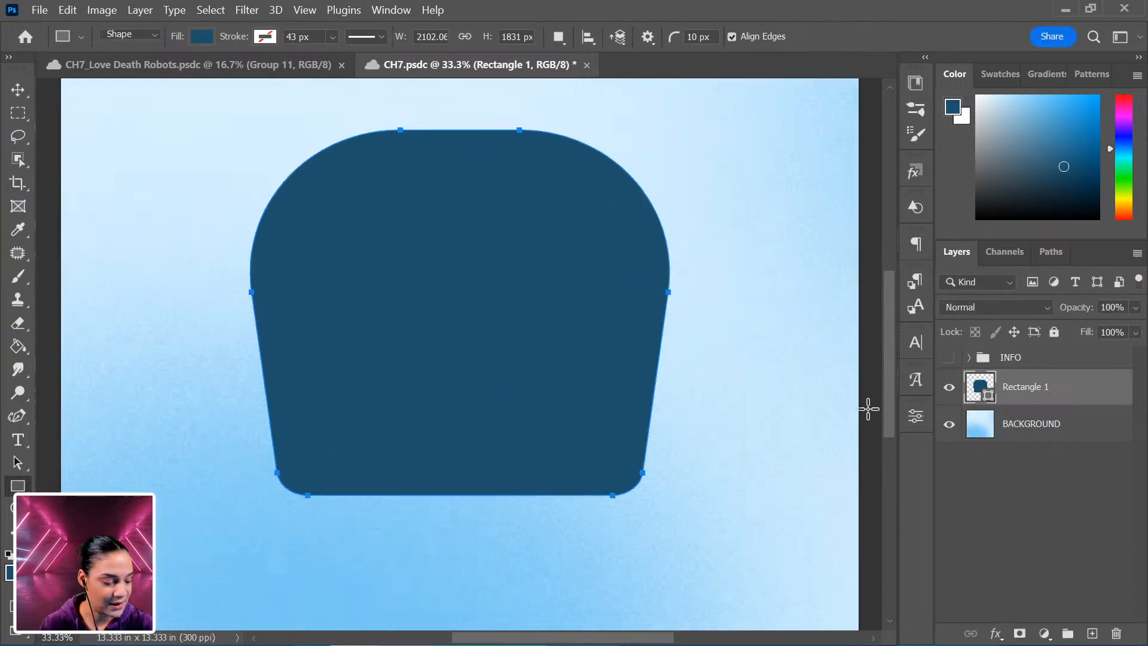
left_click(202, 38)
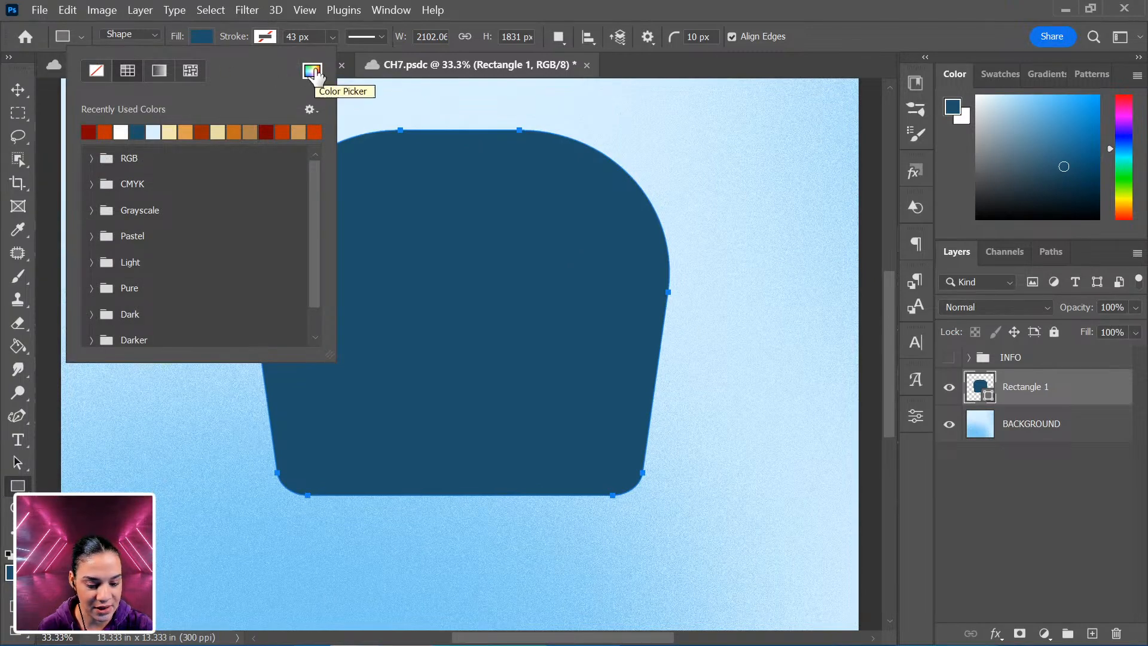
left_click(313, 72)
left_click(562, 353)
left_click_drag(562, 352, 580, 257)
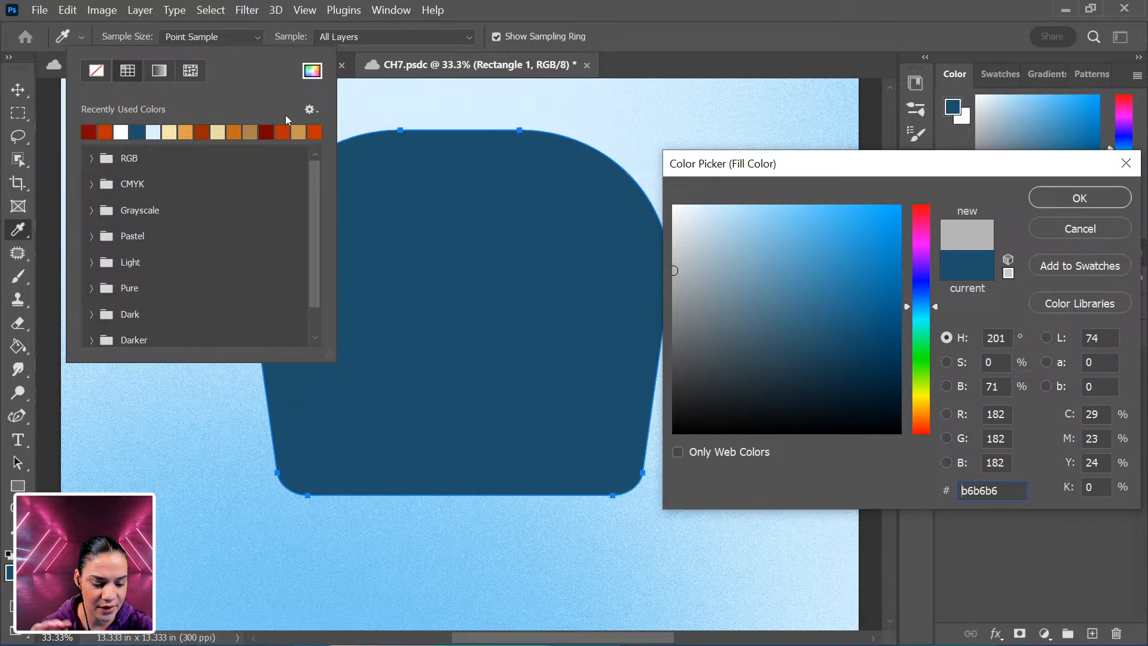
left_click(284, 138)
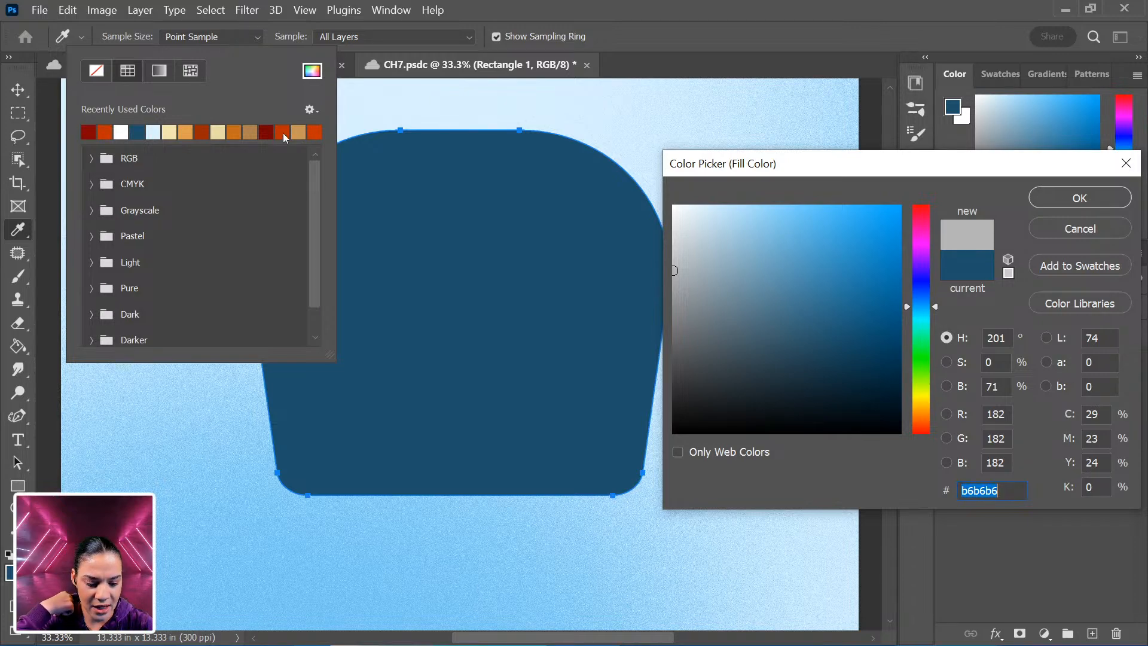
left_click(1091, 238)
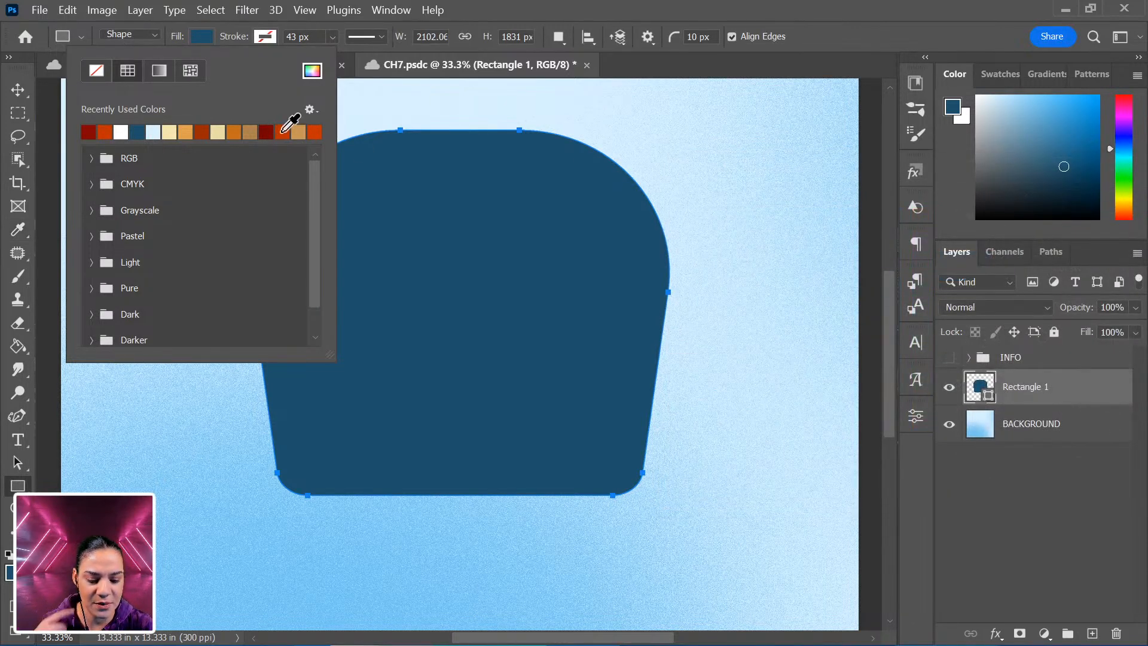
Set the shape's fill to the orange-red recently used color.
left_click(285, 132)
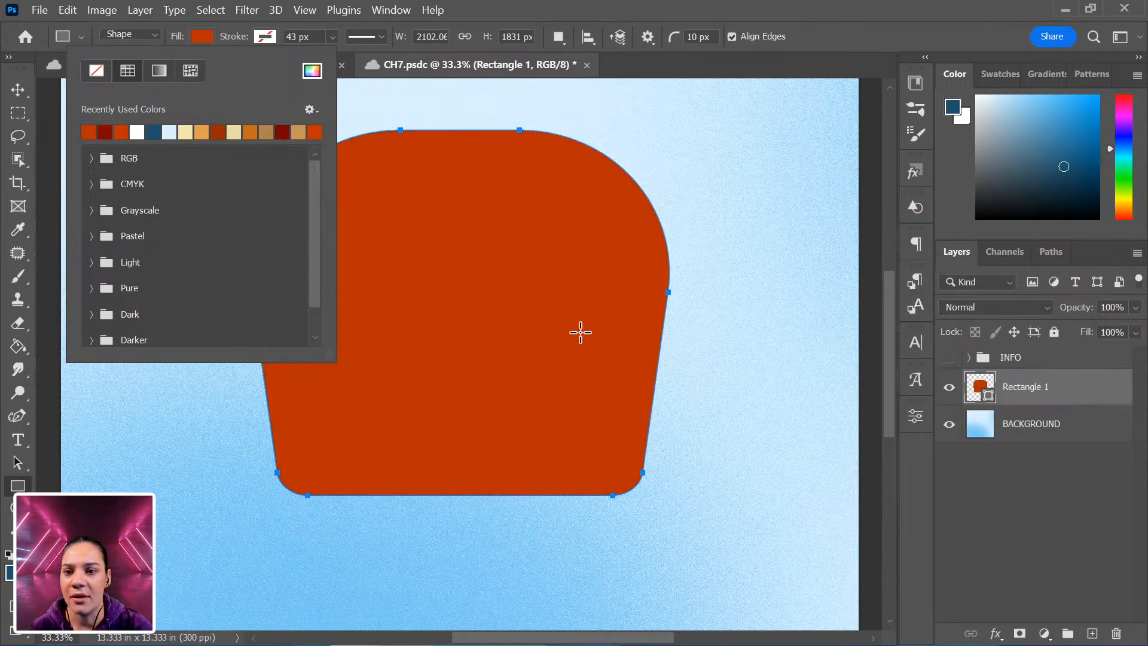
Draw a rectangle about 444 × 639 px below the head and round its corners fully into a pill shape.
left_click(1068, 395)
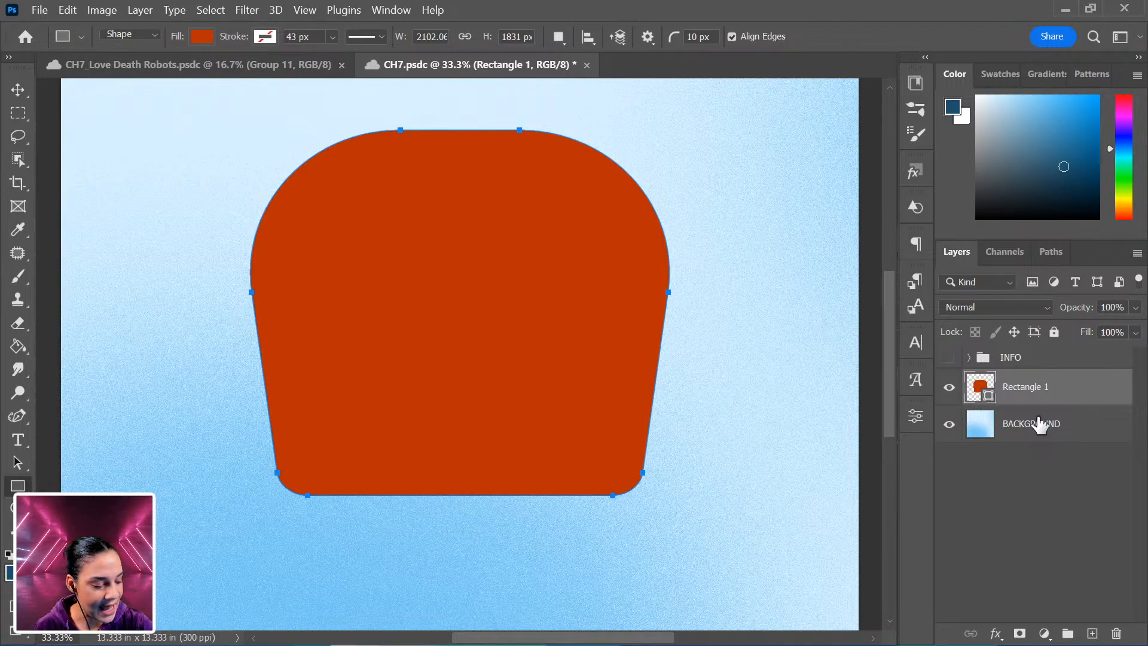
left_click(1083, 427)
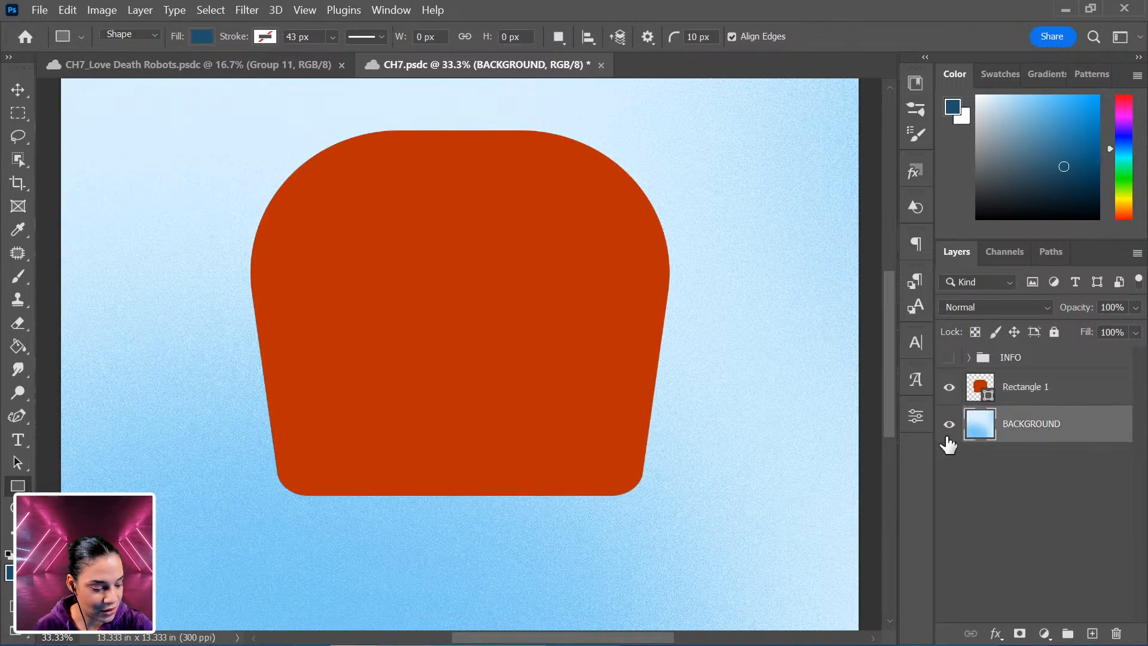
left_click(1066, 389)
left_click_drag(417, 446, 505, 572)
left_click_drag(566, 545, 528, 443)
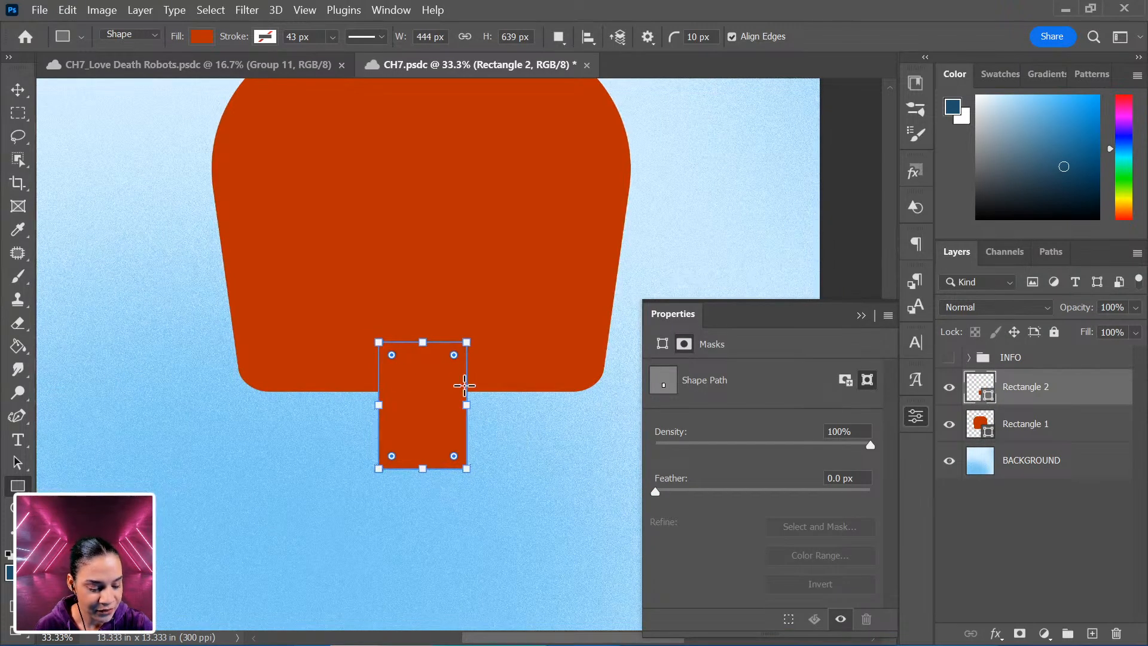
left_click_drag(453, 355, 422, 397)
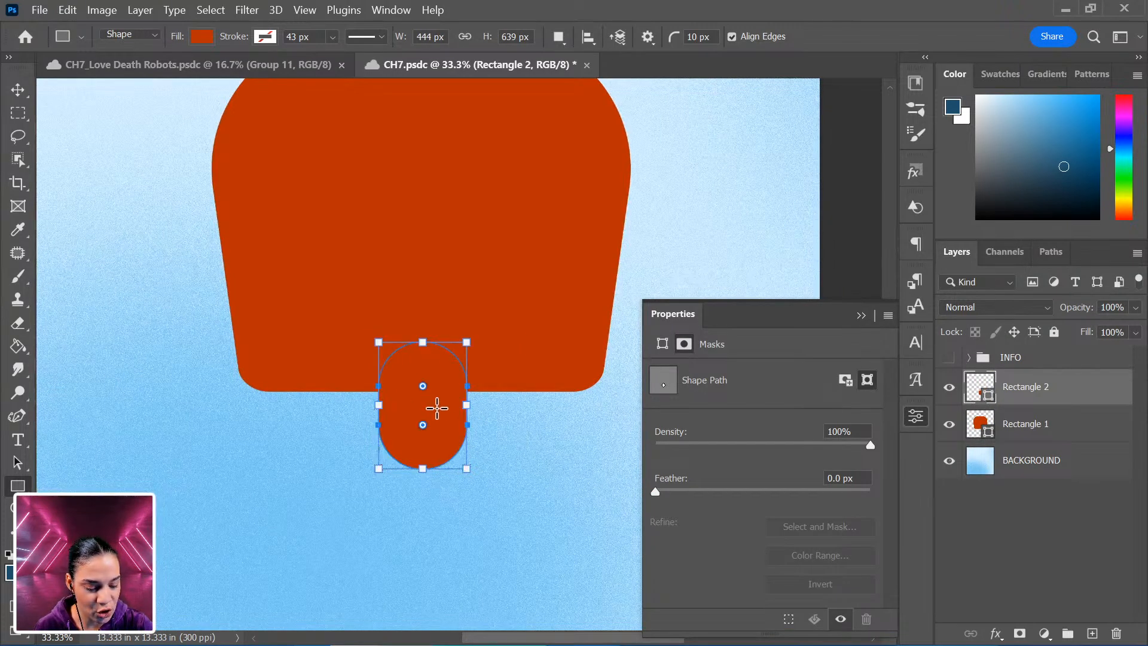
Lower the pill and stretch it to about 116% height with Free Transform.
key("ctrl+t")
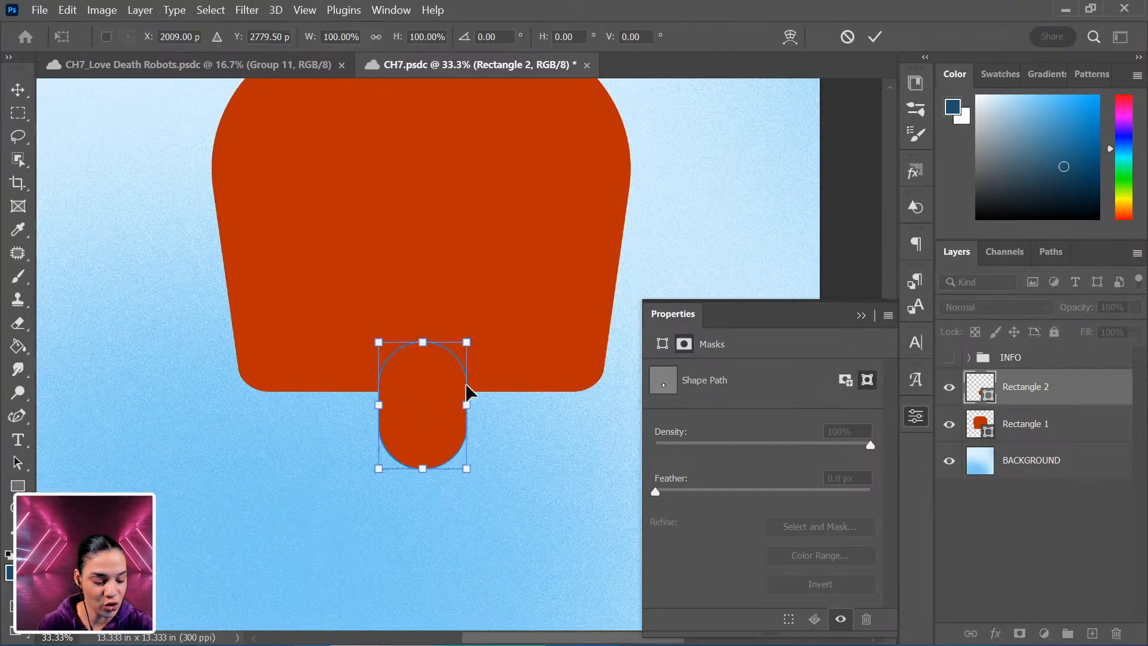
mouse_move(429, 413)
left_mouse_down()
mouse_move(412, 418)
mouse_move(426, 429)
left_mouse_up()
left_click_drag(421, 476, 421, 495)
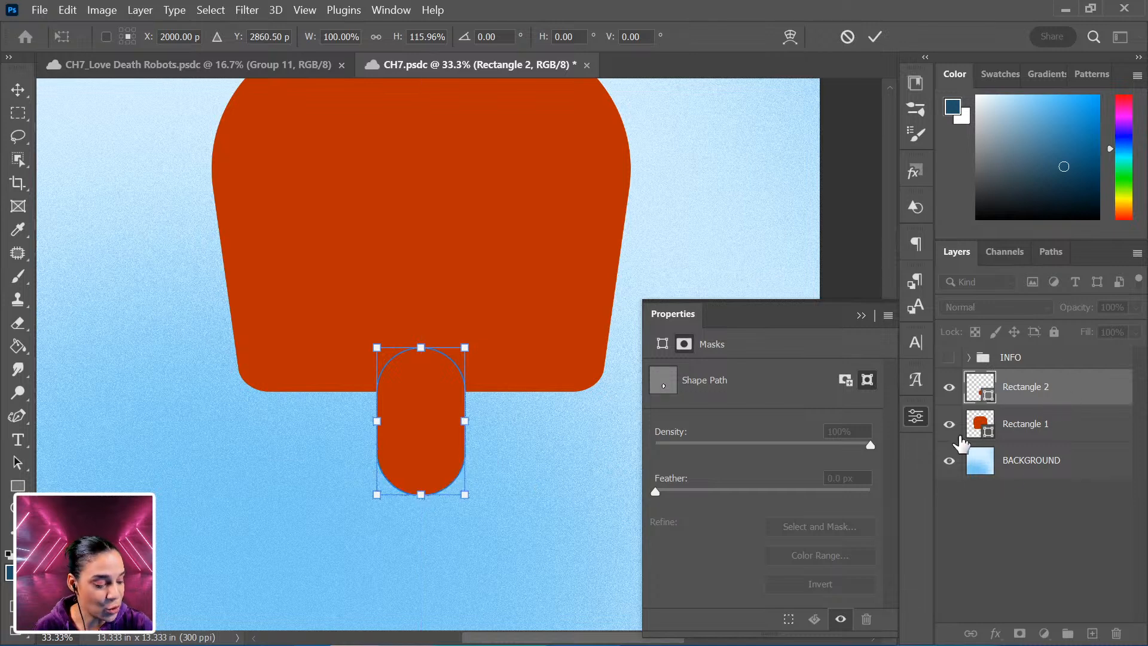
Rename the head layer HEAD and the pill layer NECK.
double_click(1024, 423)
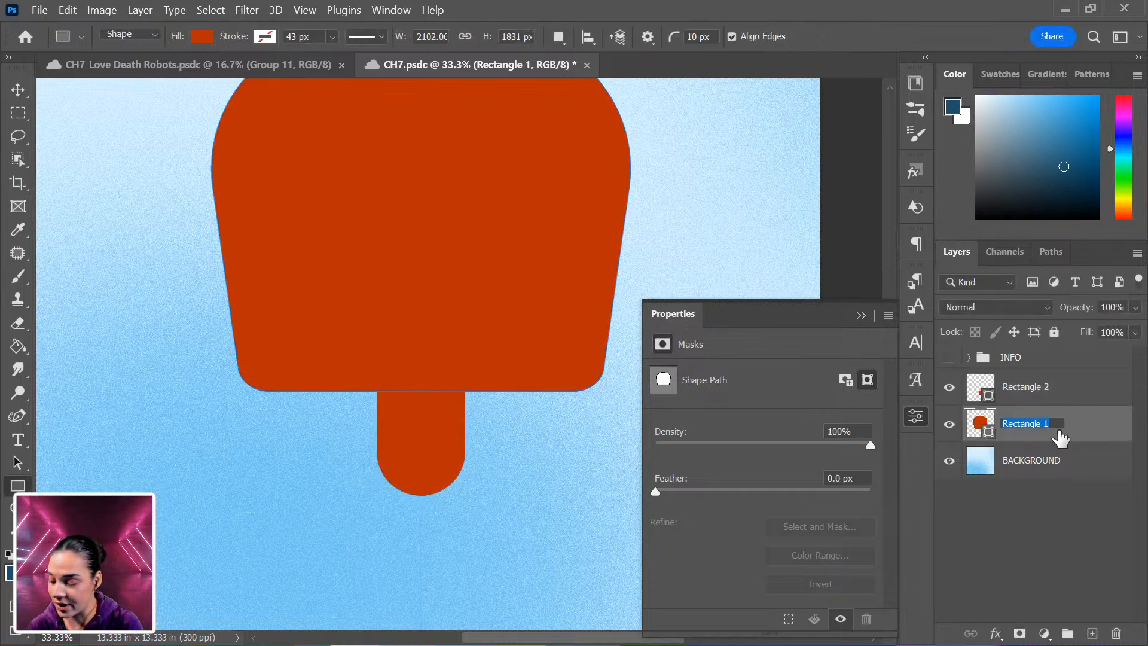
type("HEAD")
key("Return")
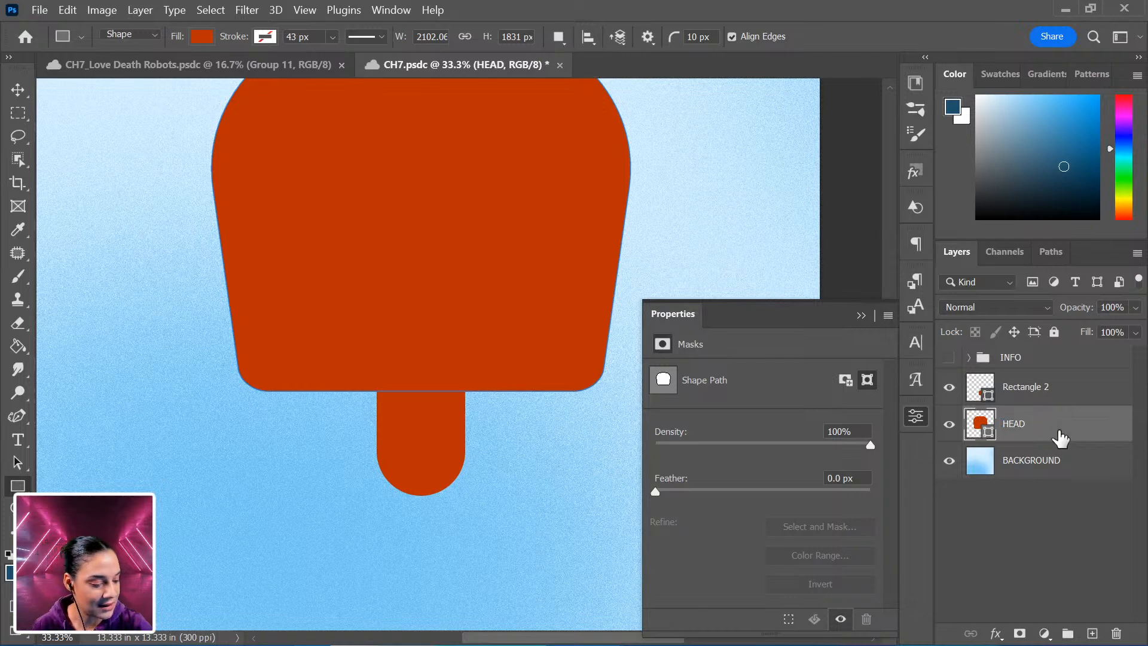
double_click(1025, 390)
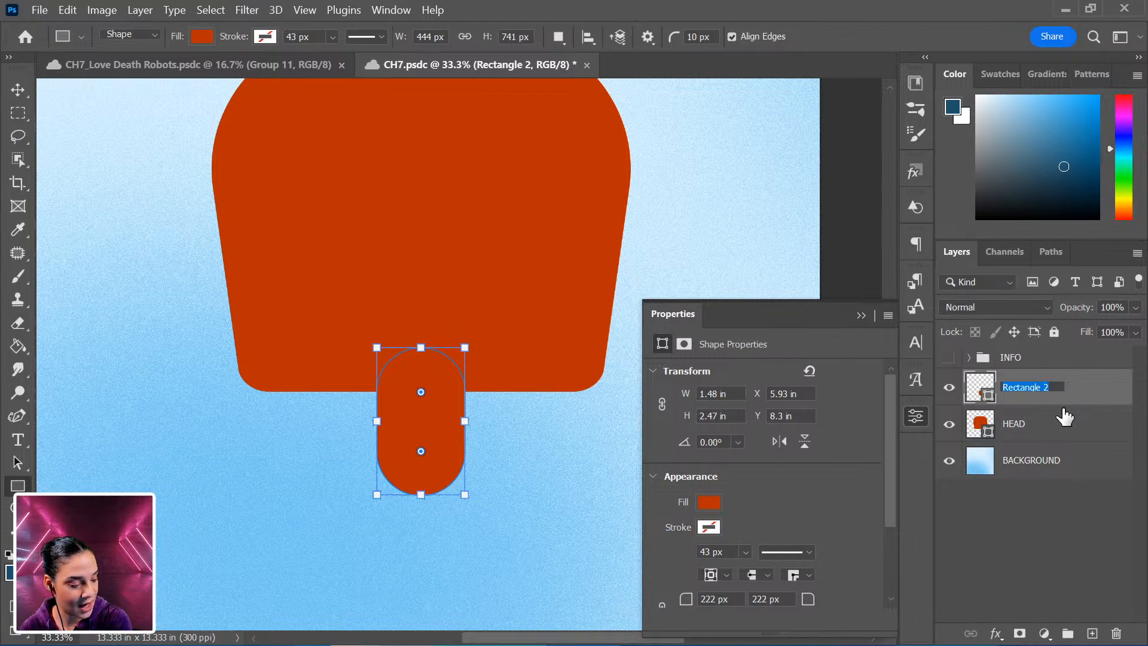
type("NECK")
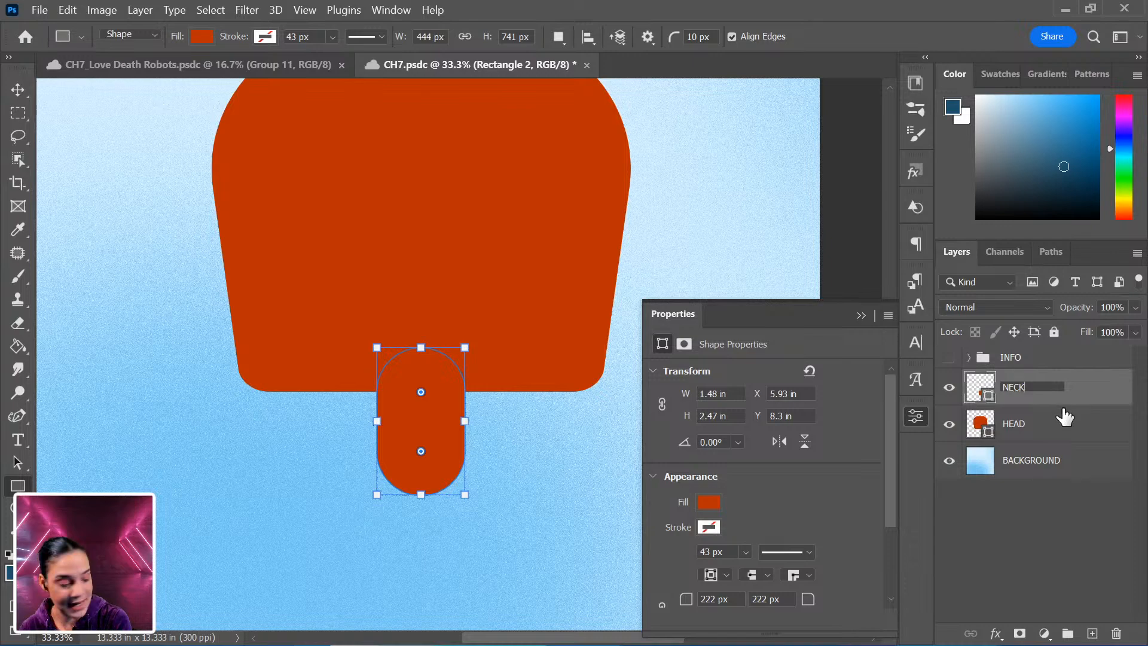
key("Return")
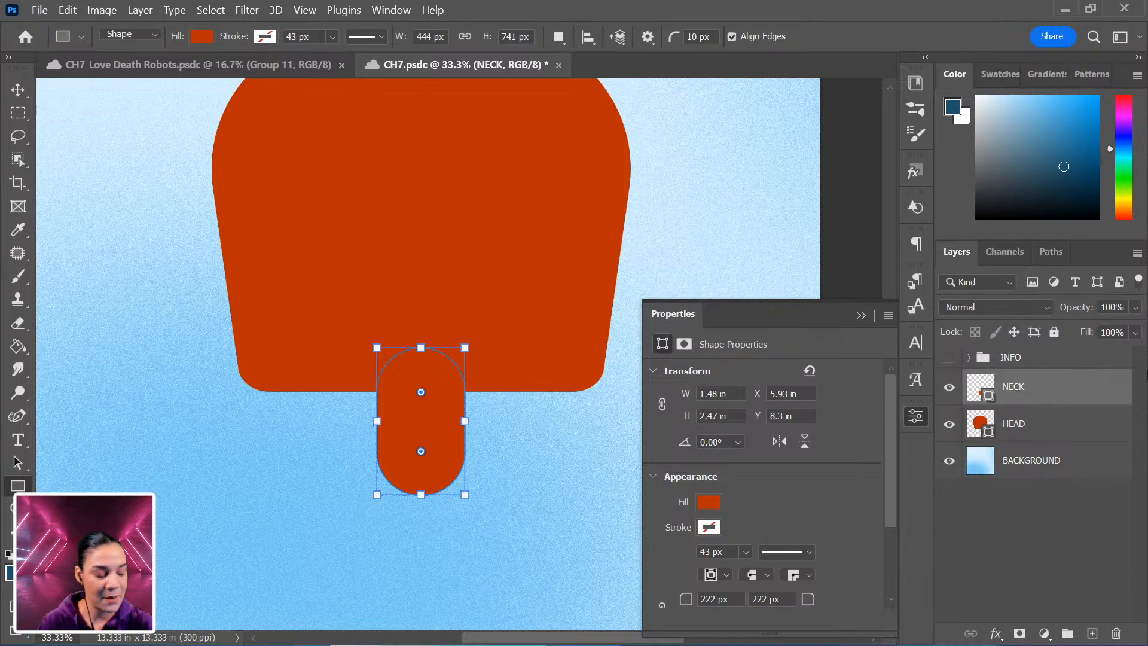
Draw a large rectangle under the neck at the canvas bottom and narrow it to about 2102 px wide.
left_click(913, 417)
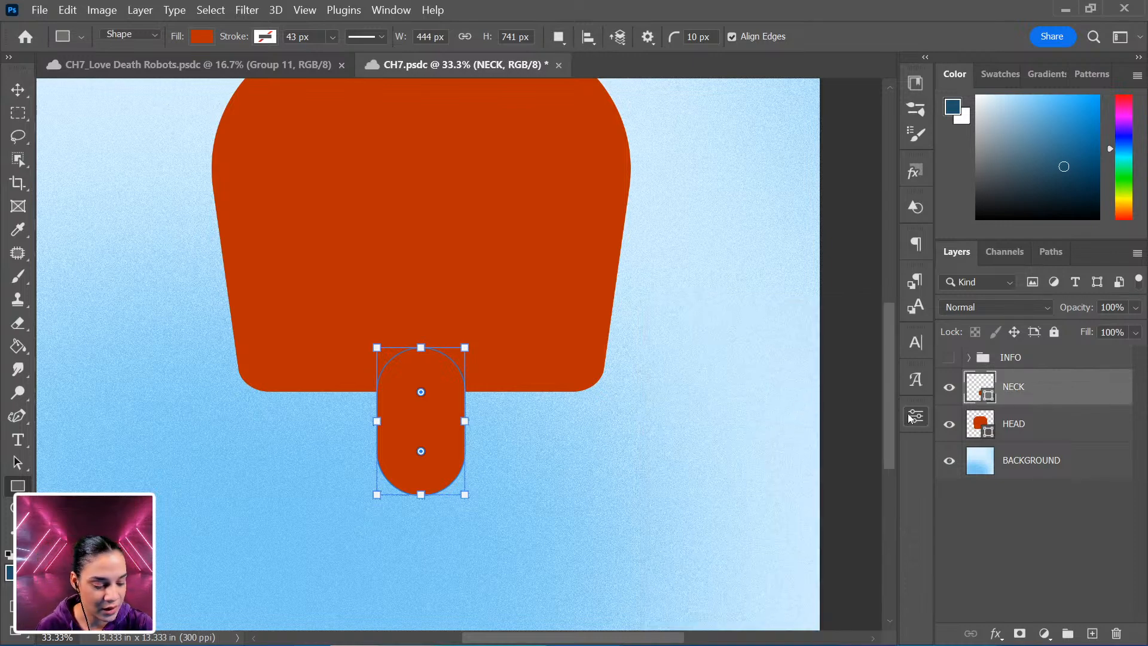
key("ctrl+minus")
left_click_drag(228, 601, 681, 367)
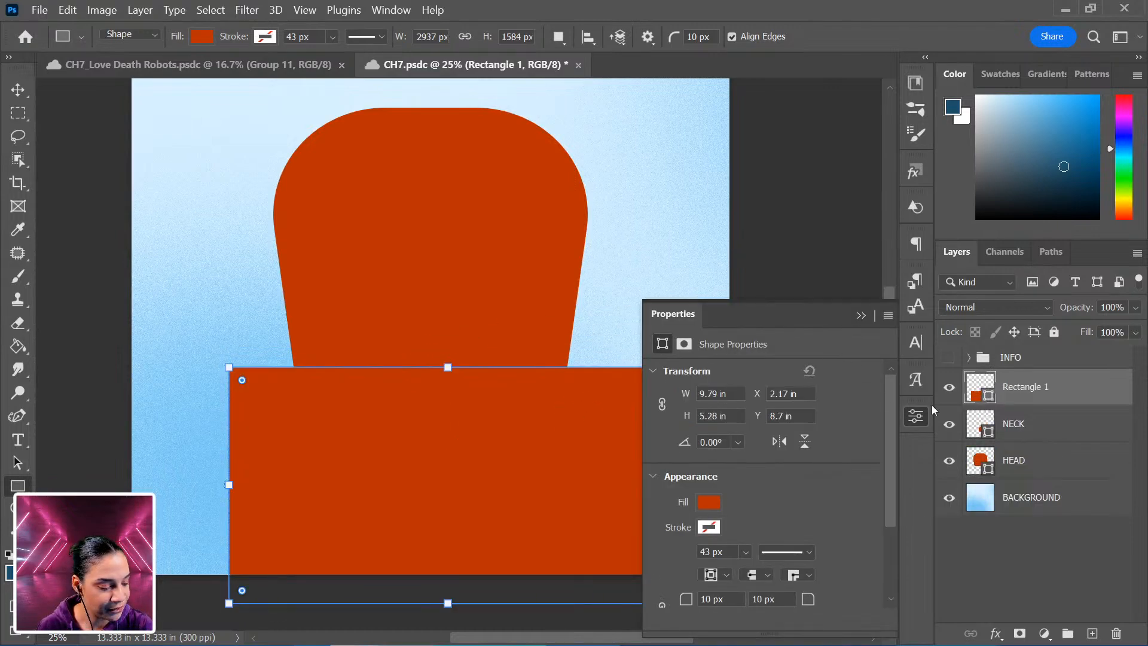
left_click(924, 417)
left_click_drag(668, 485, 587, 487)
left_click_drag(228, 484, 261, 483)
left_click_drag(267, 484, 267, 484)
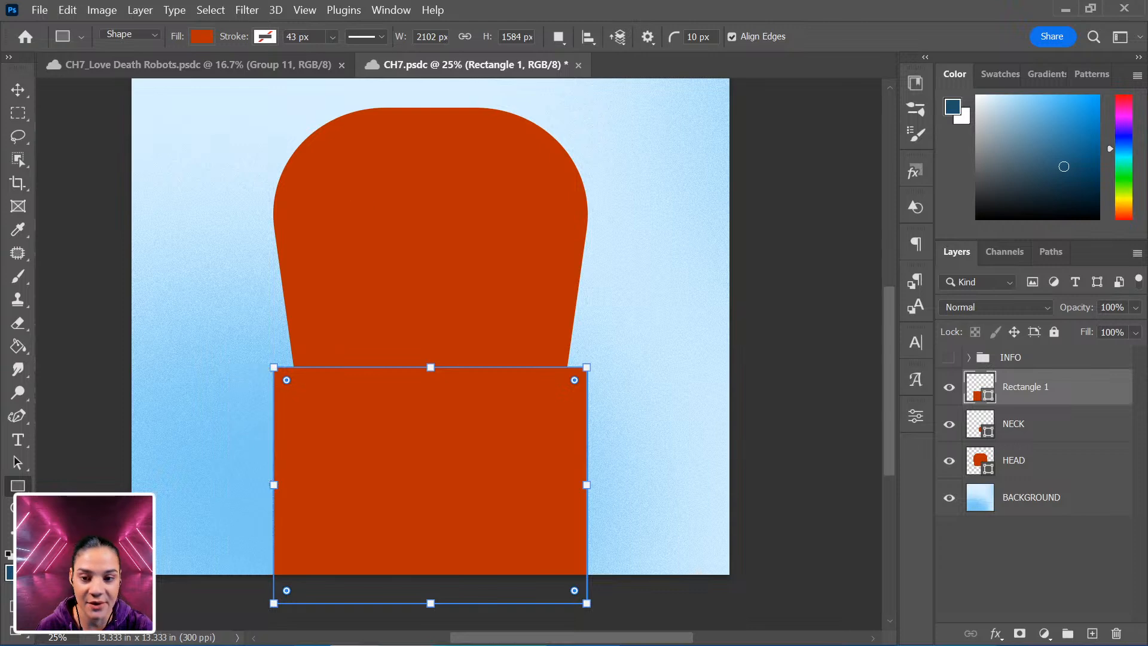
Round the body rectangle's top corners and extend its height to about 1575 px past the canvas bottom.
left_click_drag(431, 368, 429, 419)
left_click_drag(573, 433, 539, 498)
scroll(550, 518, "down", 2)
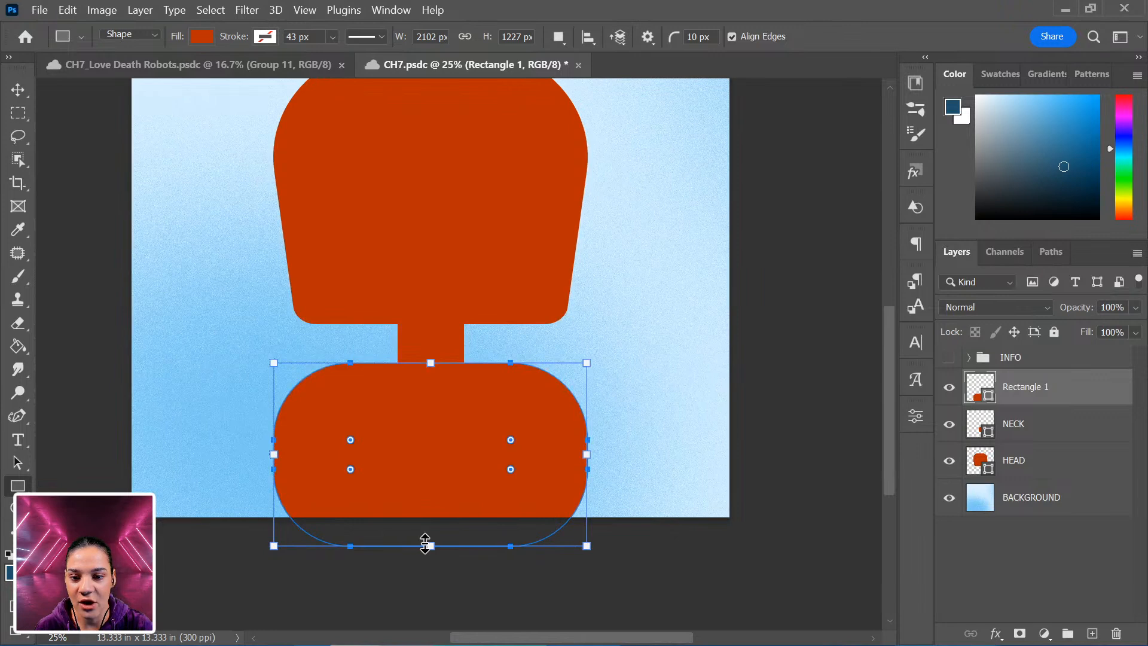
left_click_drag(429, 546, 430, 598)
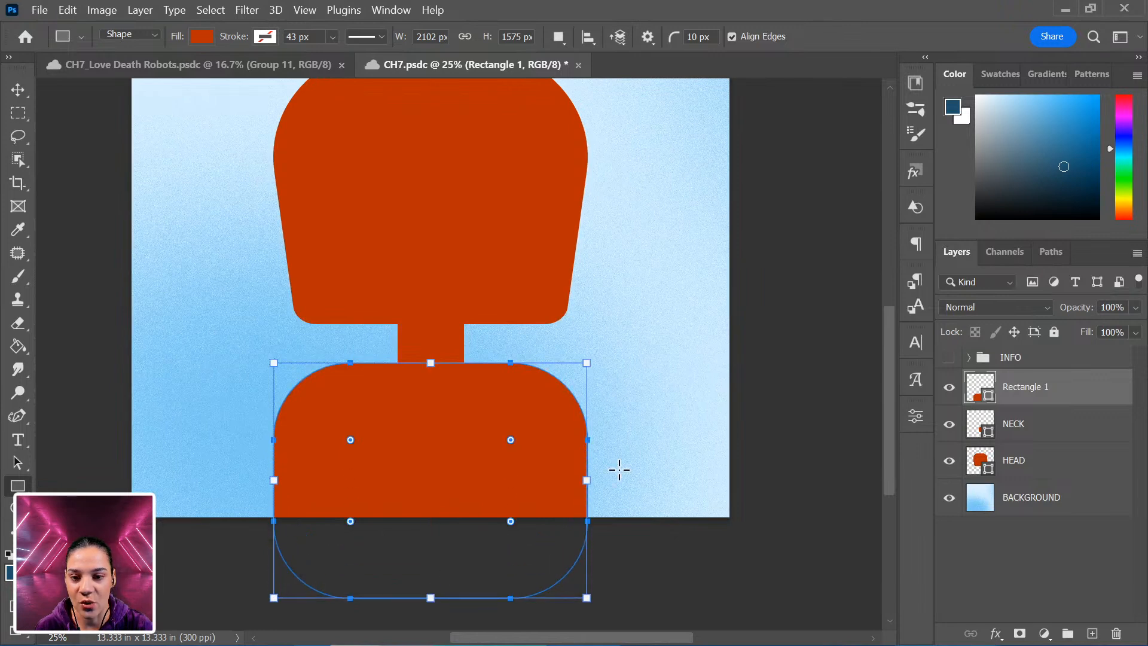
key("Return")
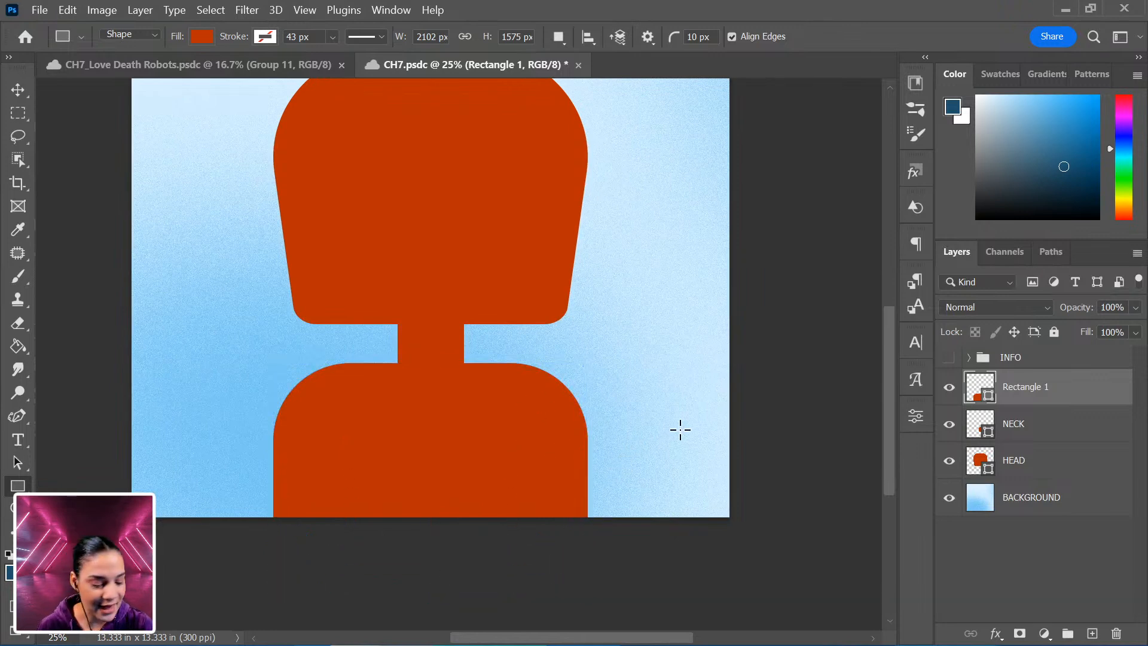
Rename the body rectangle's layer TORSO.
double_click(1022, 387)
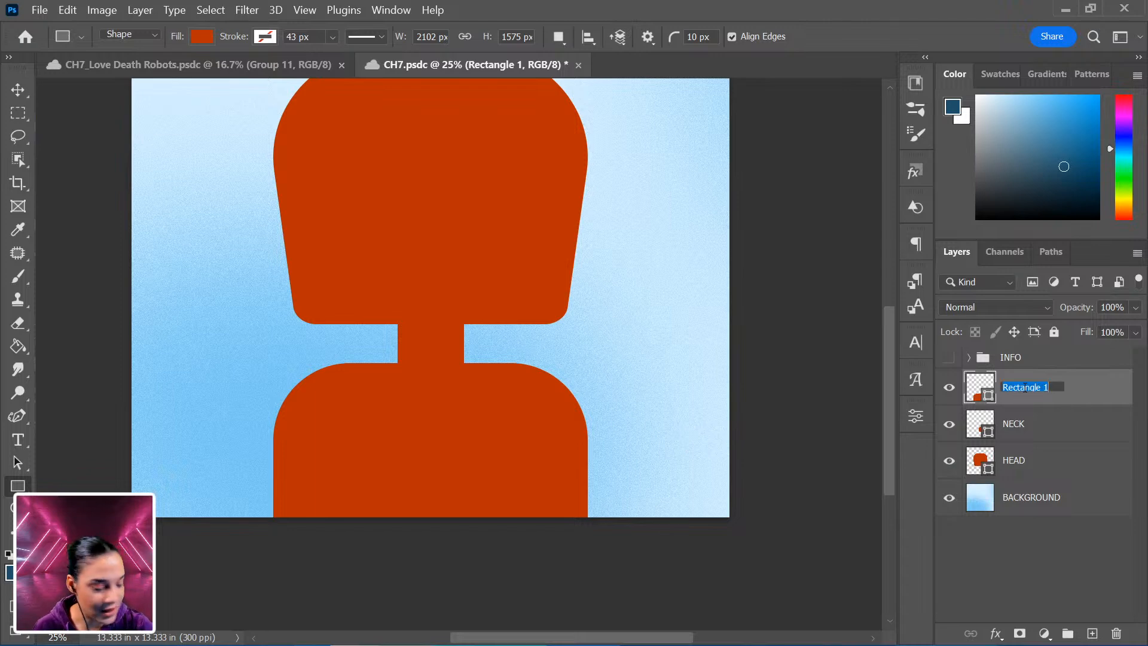
type("TOR")
key("Return")
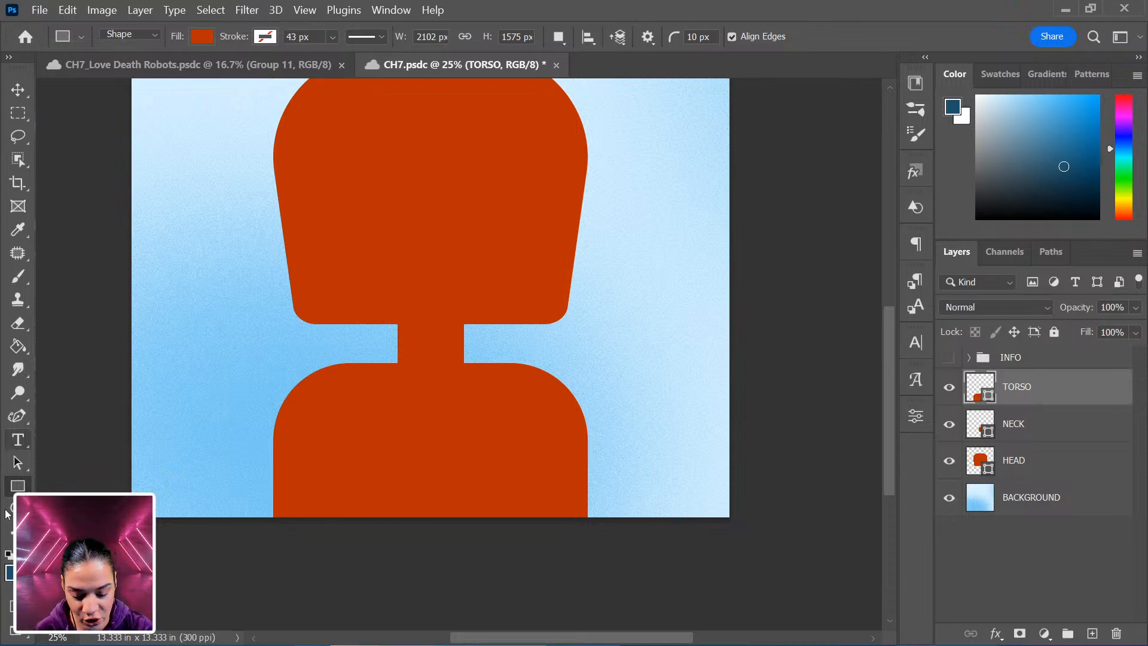
Draw an ellipse about 662 × 830 px beside the torso's left side with the Ellipse tool.
right_click(18, 485)
left_click(160, 501)
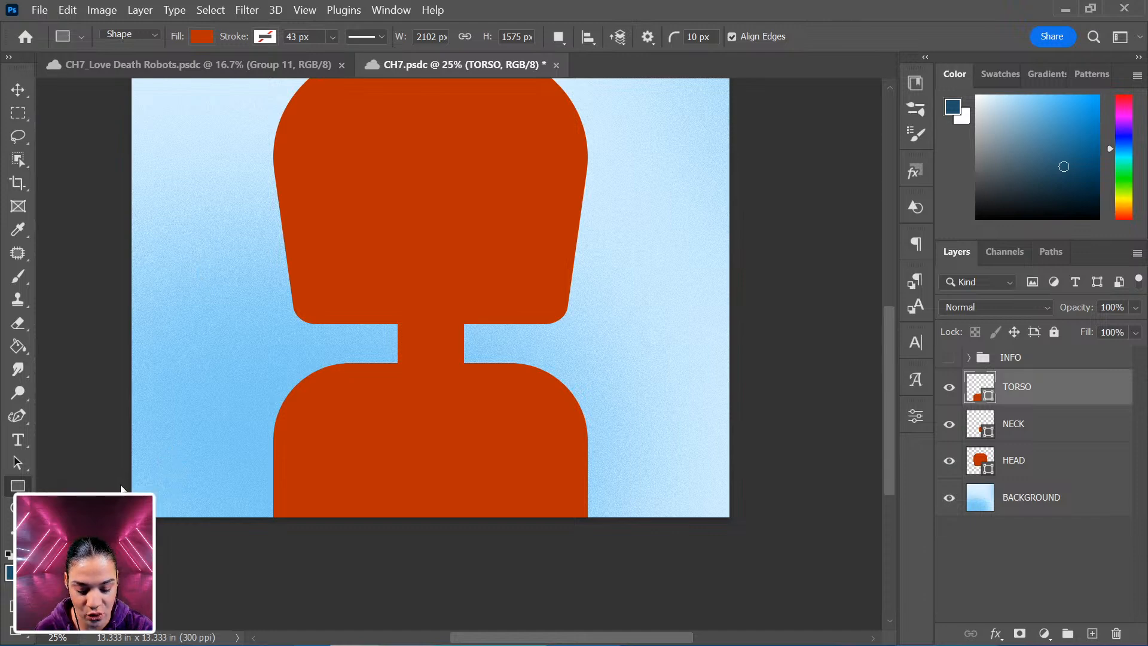
left_click_drag(183, 316, 284, 441)
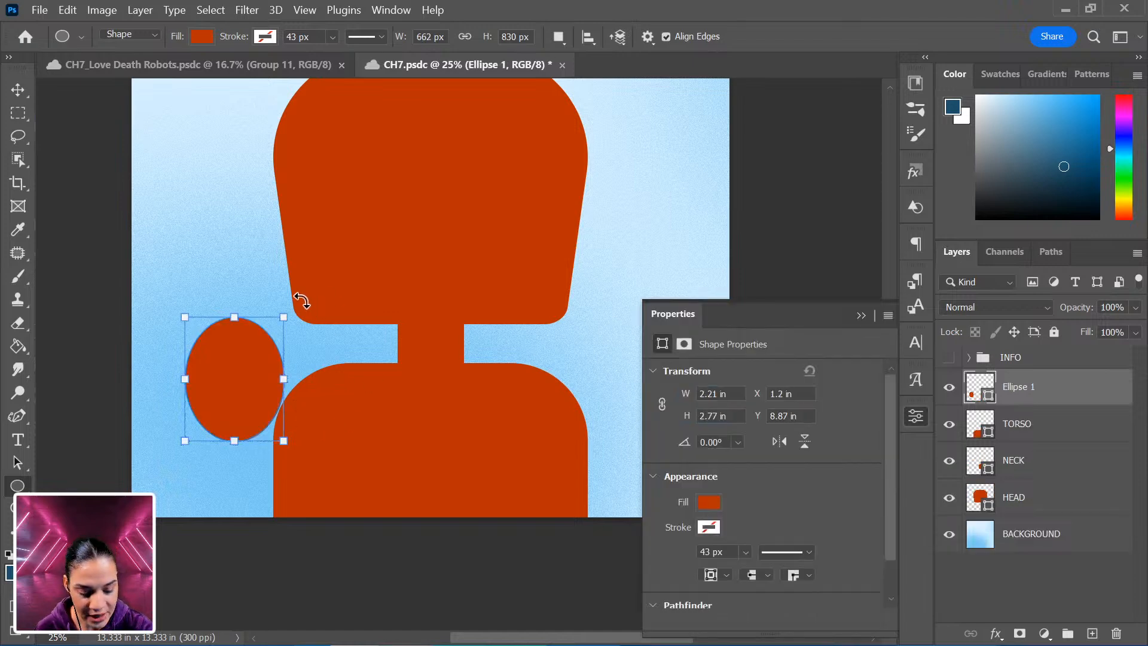
Rotate the ellipse about 33° and move it onto the torso's left shoulder.
key("ctrl+t")
left_click_drag(297, 284, 318, 400)
left_click_drag(244, 368, 263, 404)
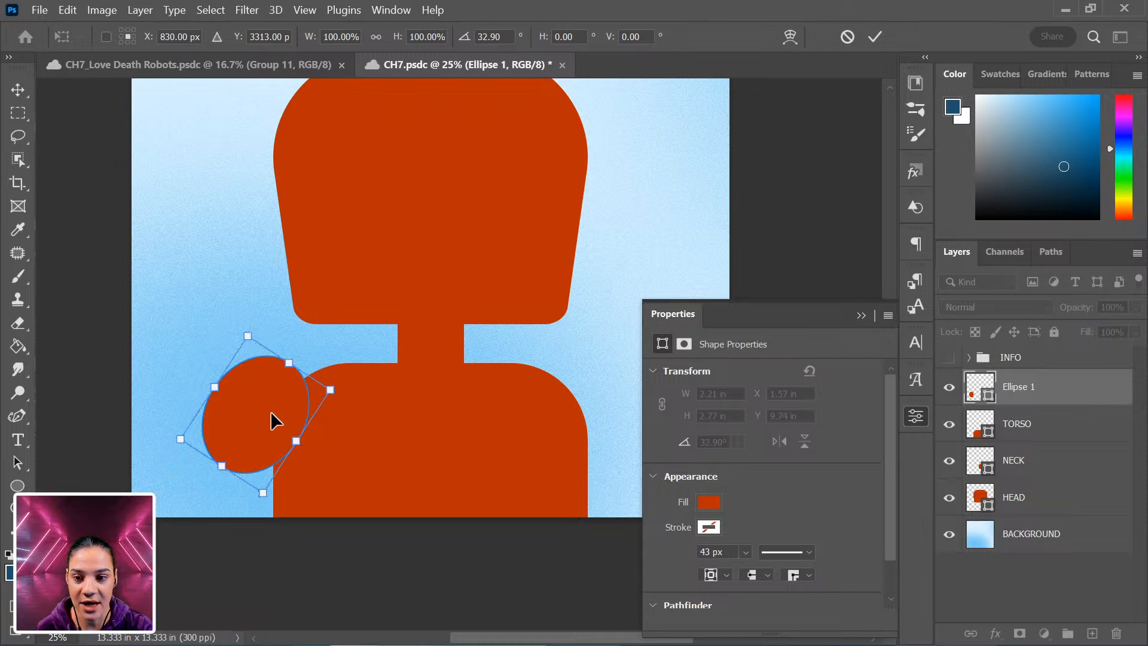
key("Return")
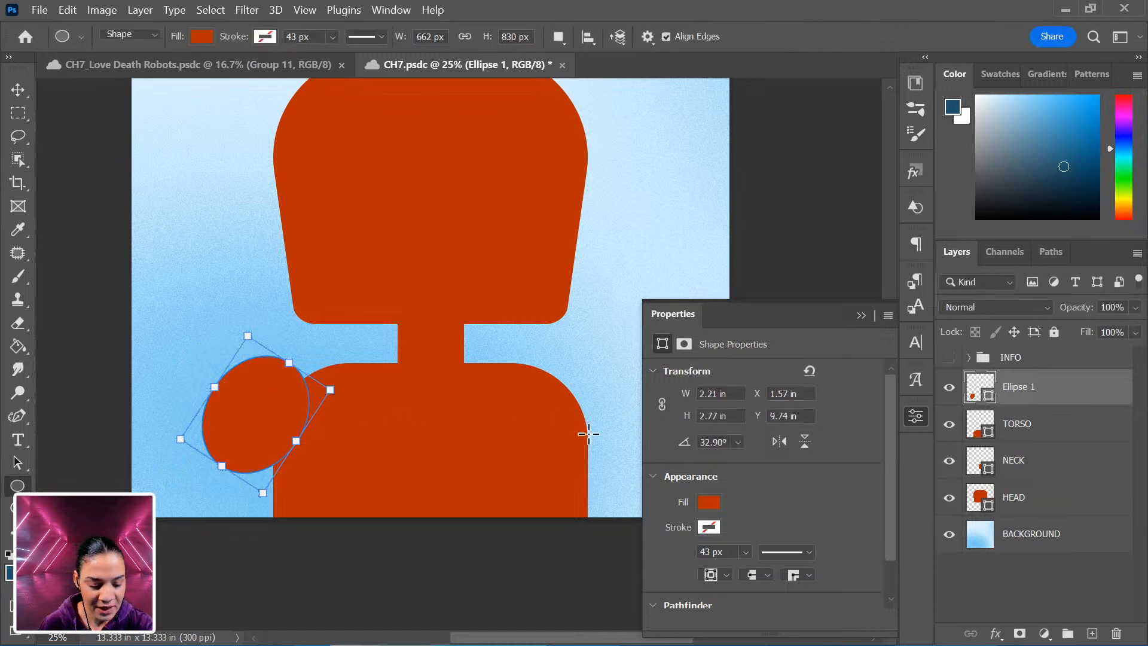
Duplicate the shoulder ellipse, flip the copy horizontally, and move it to the torso's right shoulder.
key("ctrl+j")
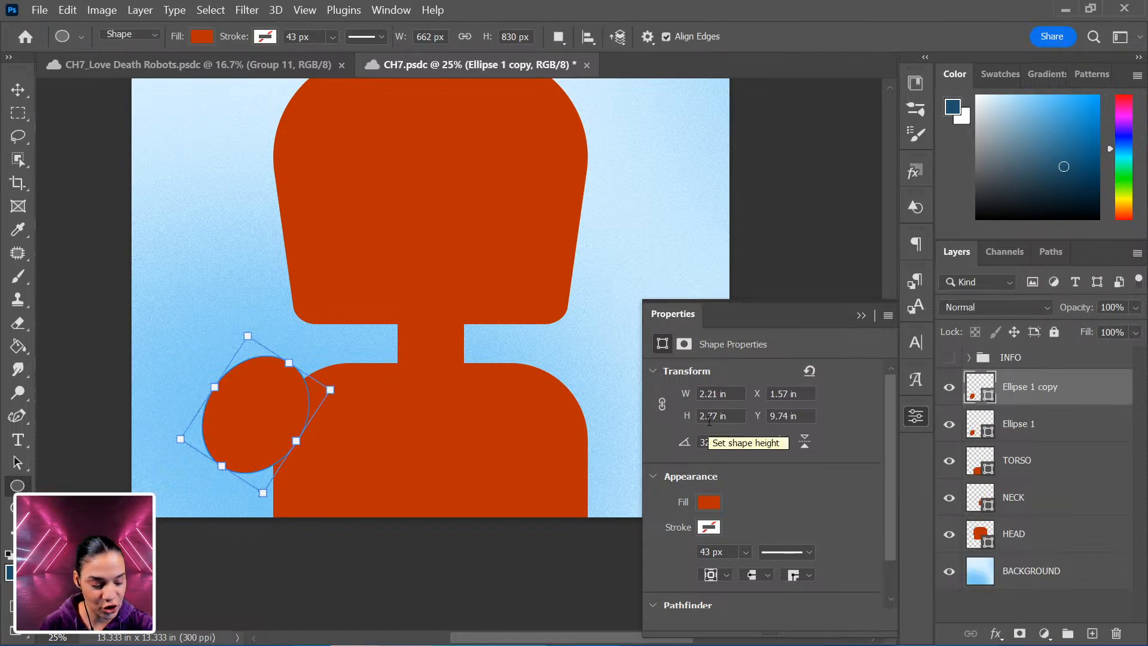
key("ctrl+t")
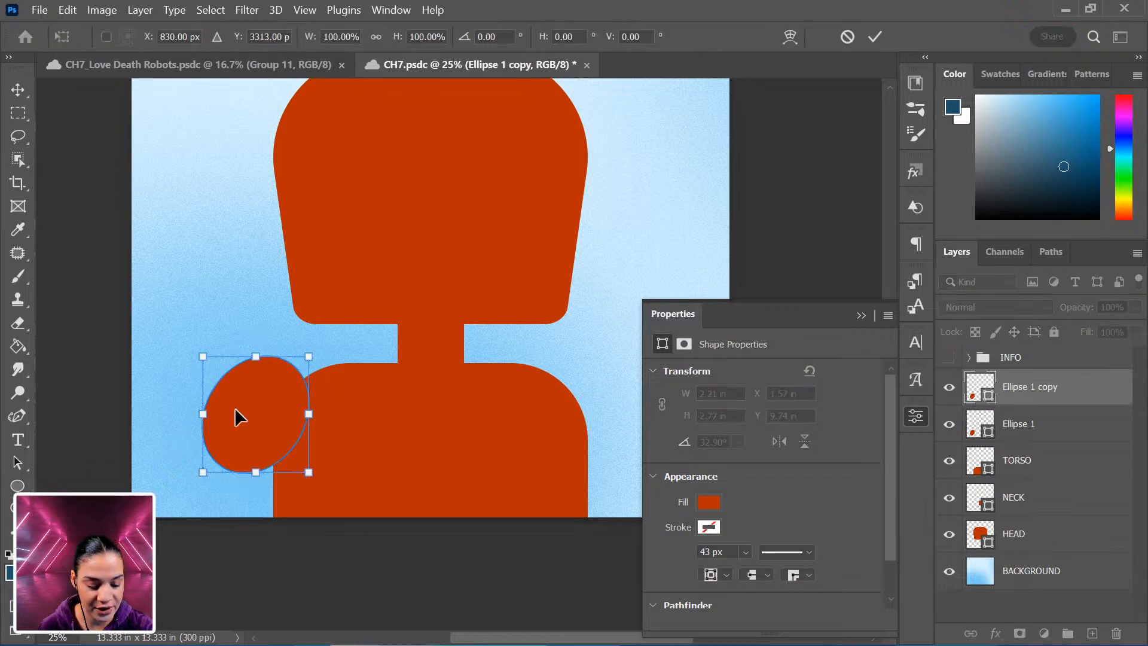
right_click(253, 411)
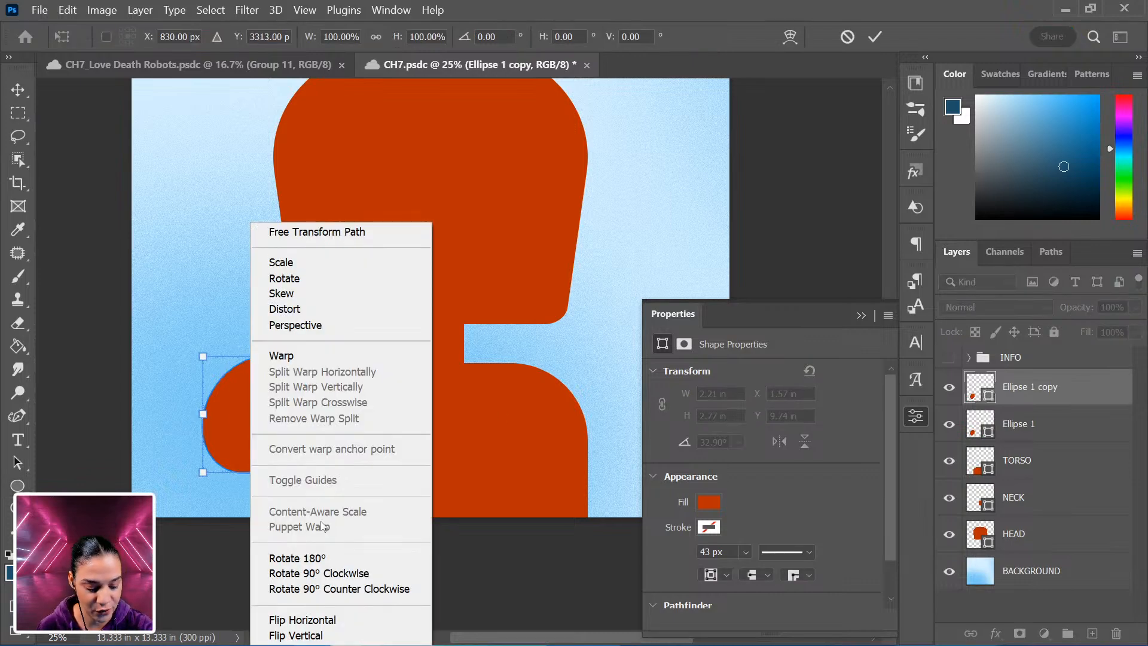
left_click(323, 622)
left_click_drag(255, 413, 608, 412)
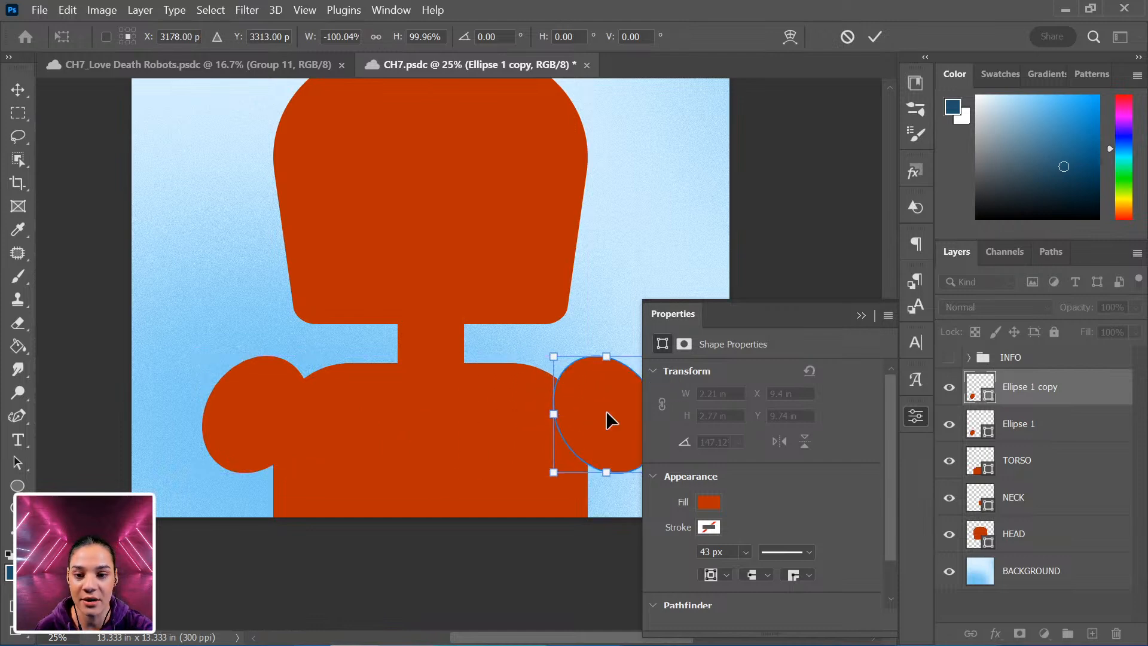
key("Return")
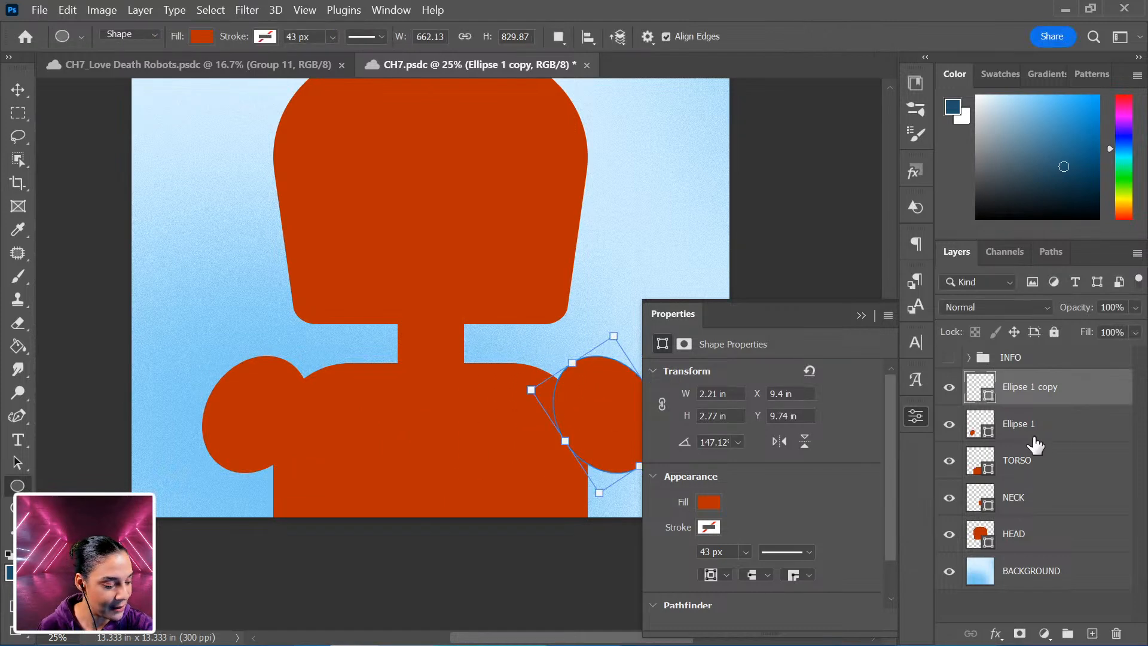
Select both shoulder ellipse layers and group them.
left_click(1066, 430, "shift")
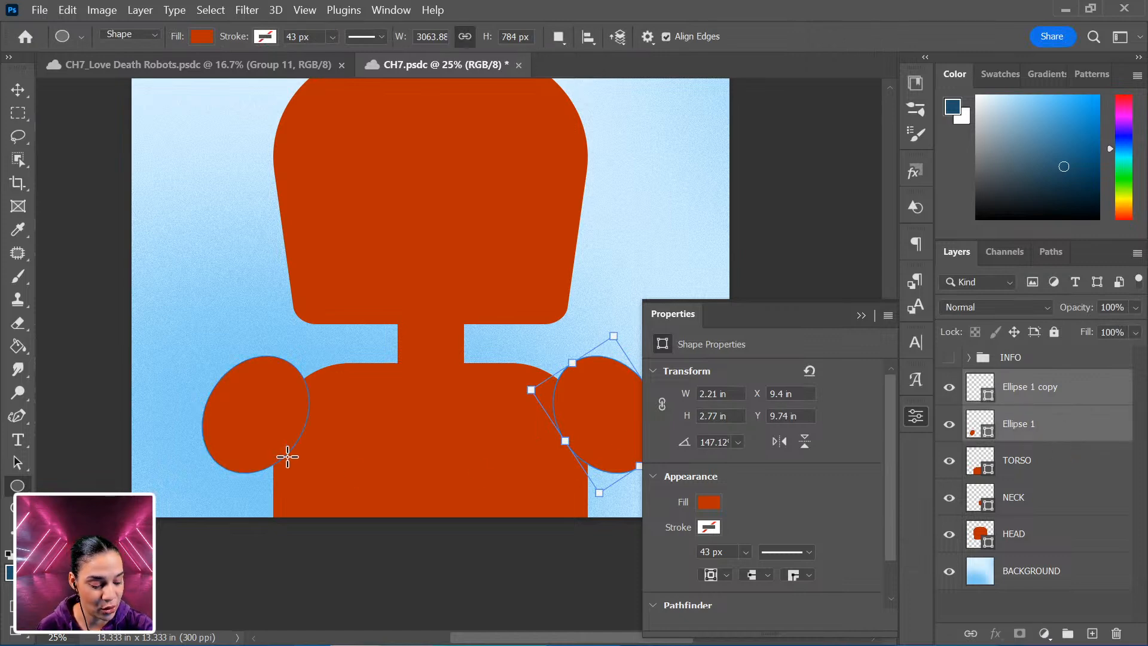
left_click(921, 420)
key("ctrl+g")
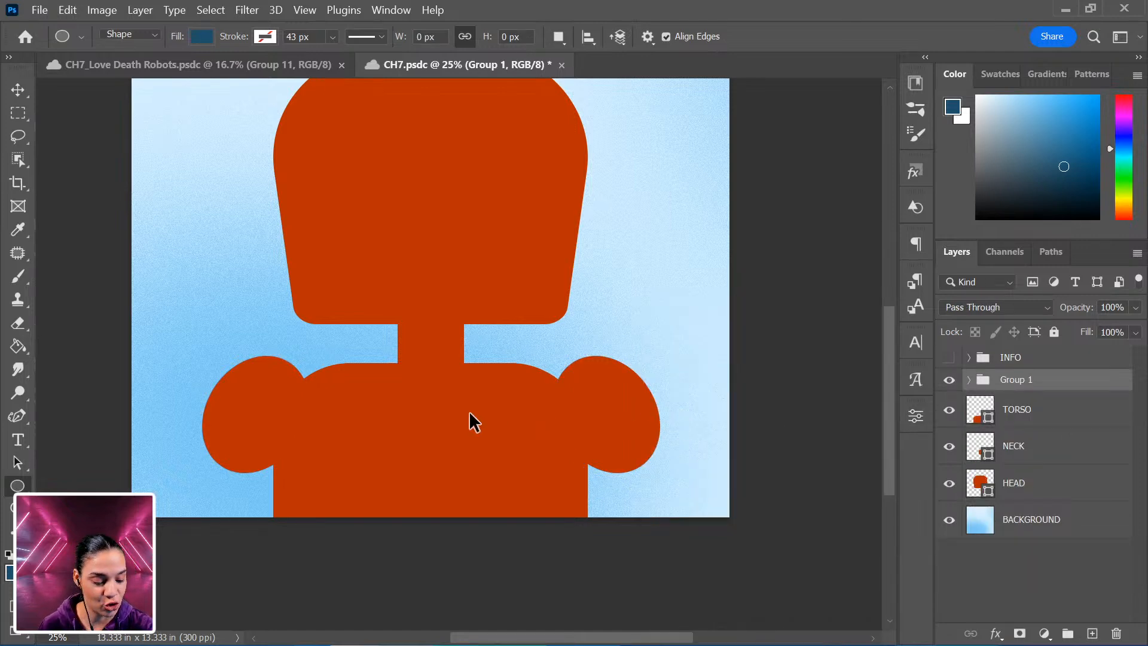
Nudge the shoulder group slightly down with Free Transform.
key("ctrl+t")
left_click_drag(479, 420, 479, 421)
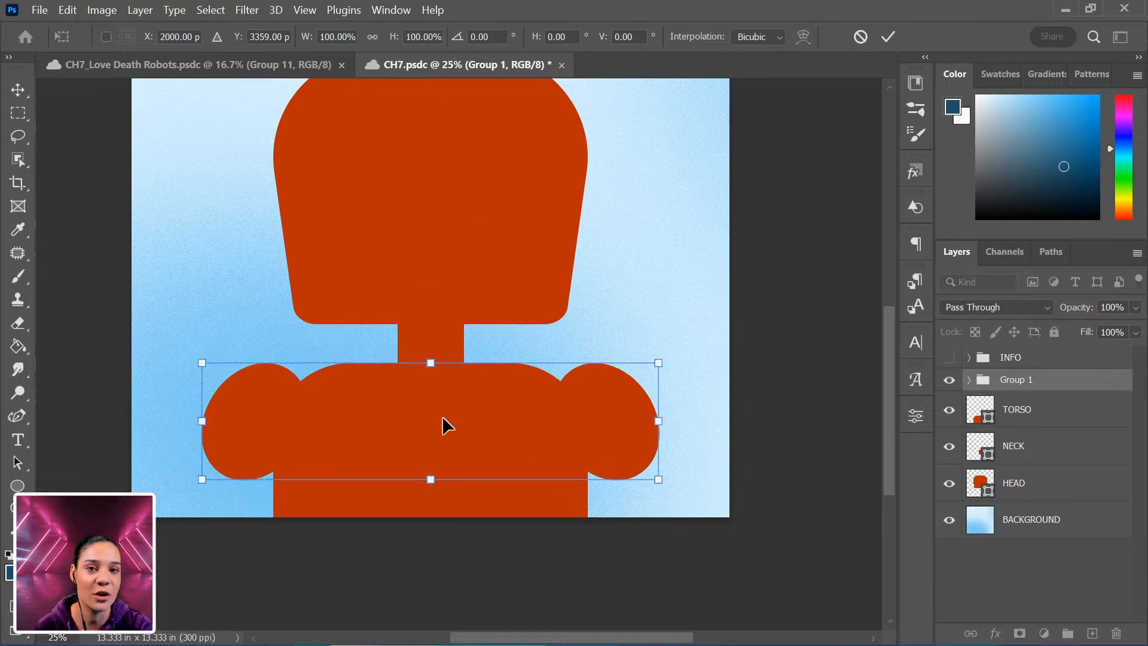
mouse_move(442, 421)
left_mouse_down()
mouse_move(453, 420)
mouse_move(436, 428)
left_mouse_up()
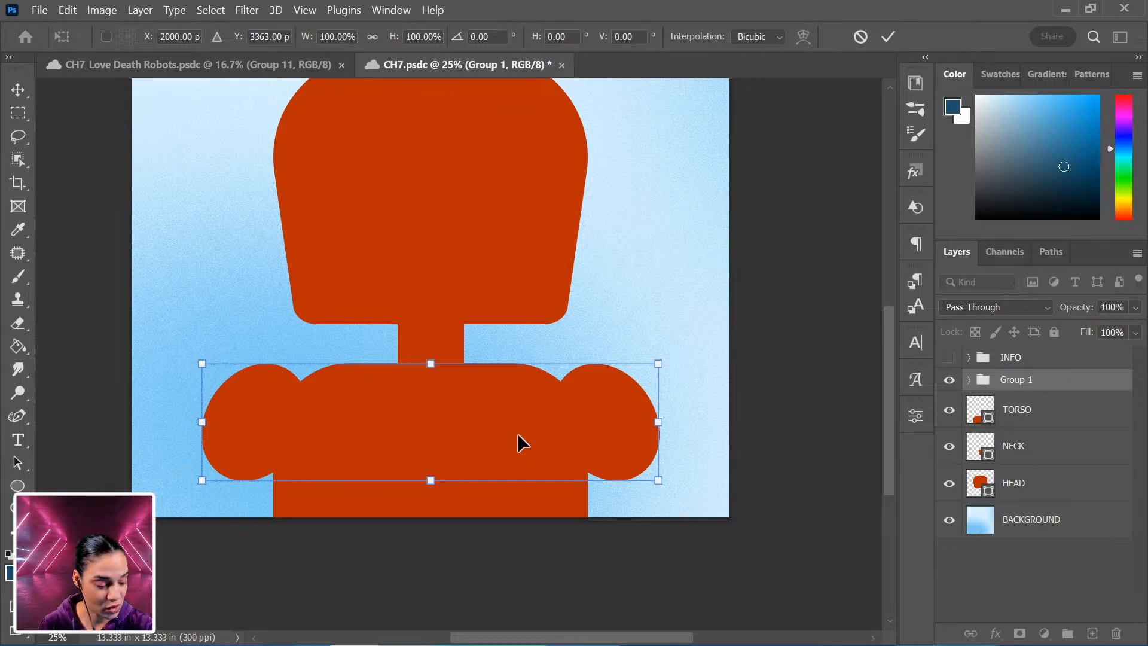
key("Return")
Expand the shoulder group to show its ellipse layers.
key("u")
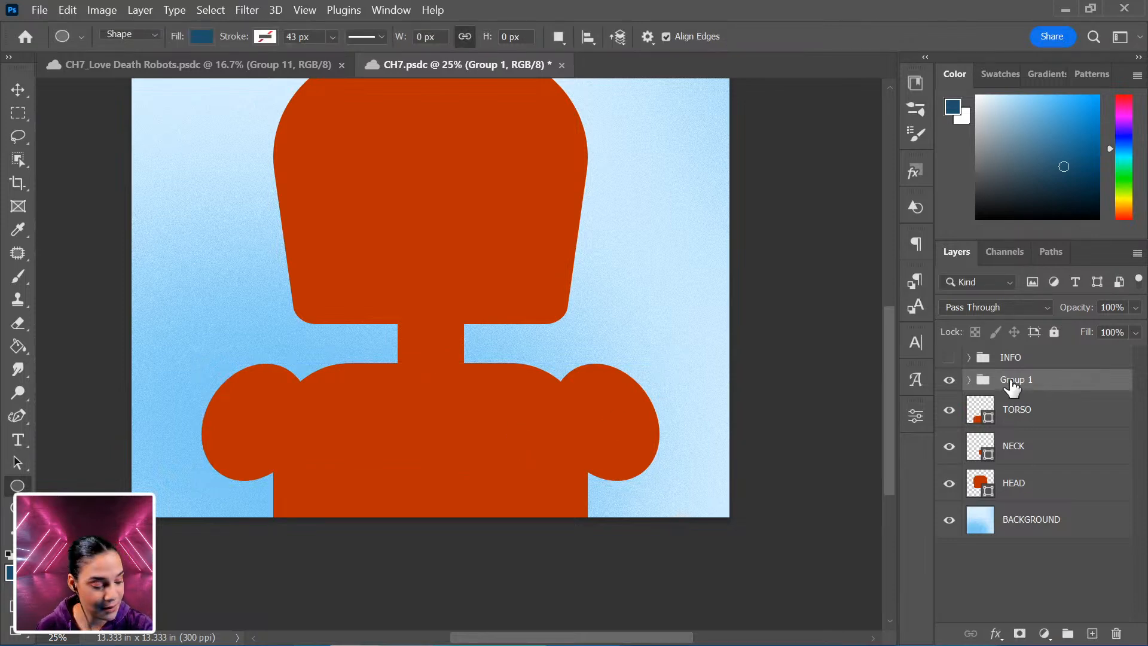
left_click(968, 380)
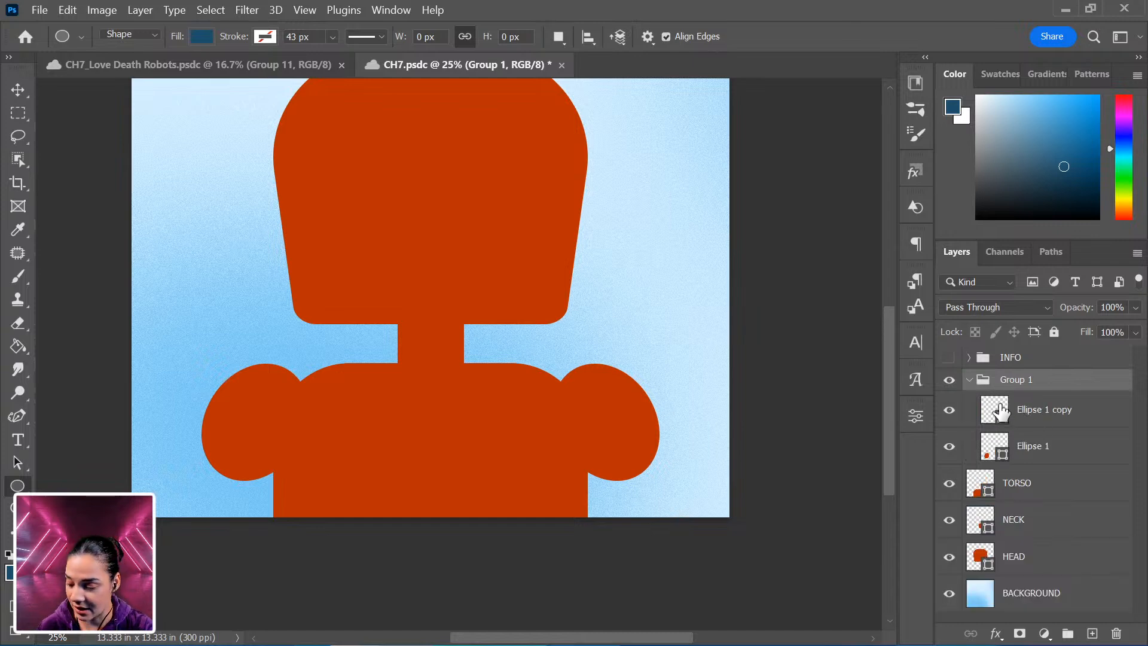
left_click_drag(1002, 421, 996, 416)
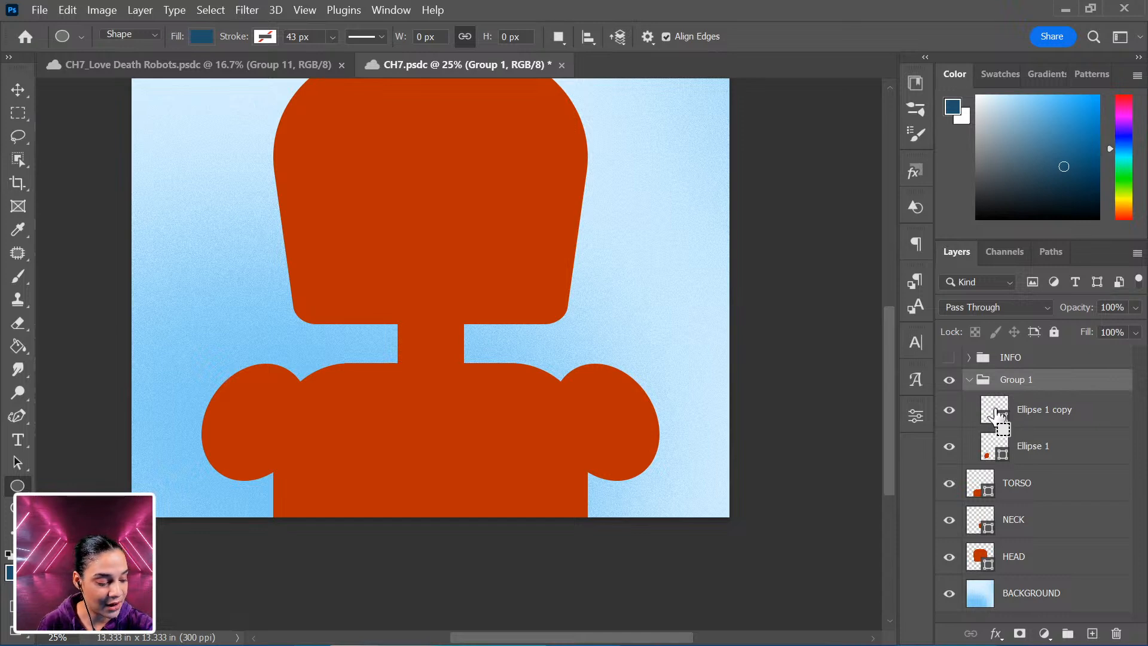
Load both shoulder ellipses as a selection, invert it, and add a layer mask to the torso that cuts out the shoulder areas.
left_click(996, 416, "ctrl")
left_click(997, 443, "ctrl")
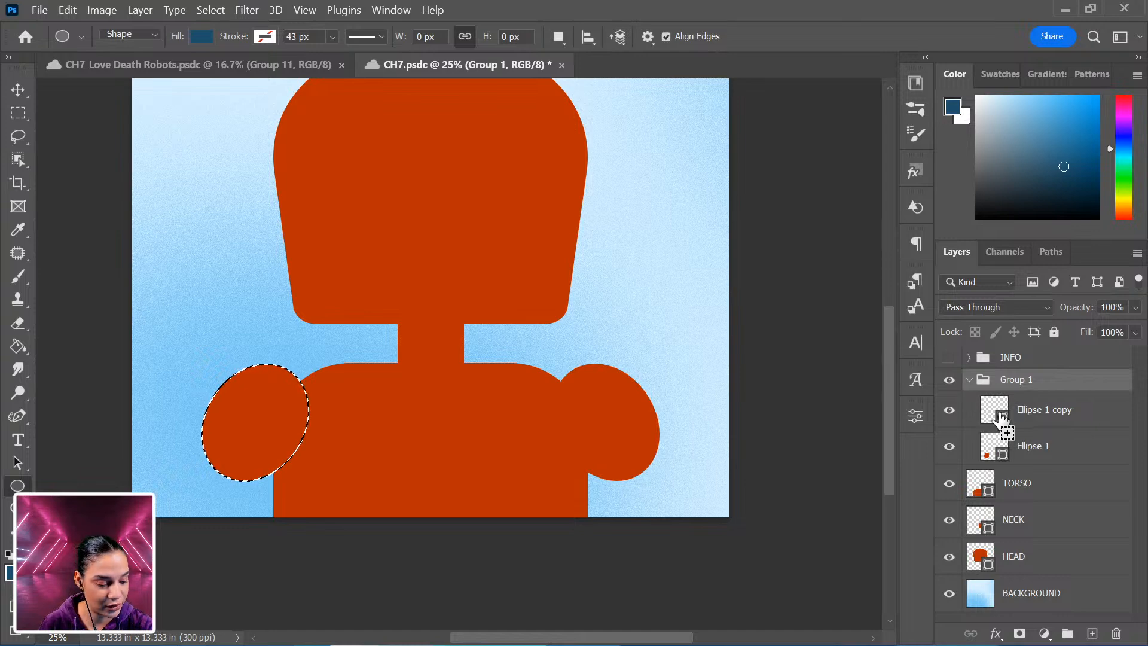
left_click(1002, 418, "ctrl+shift")
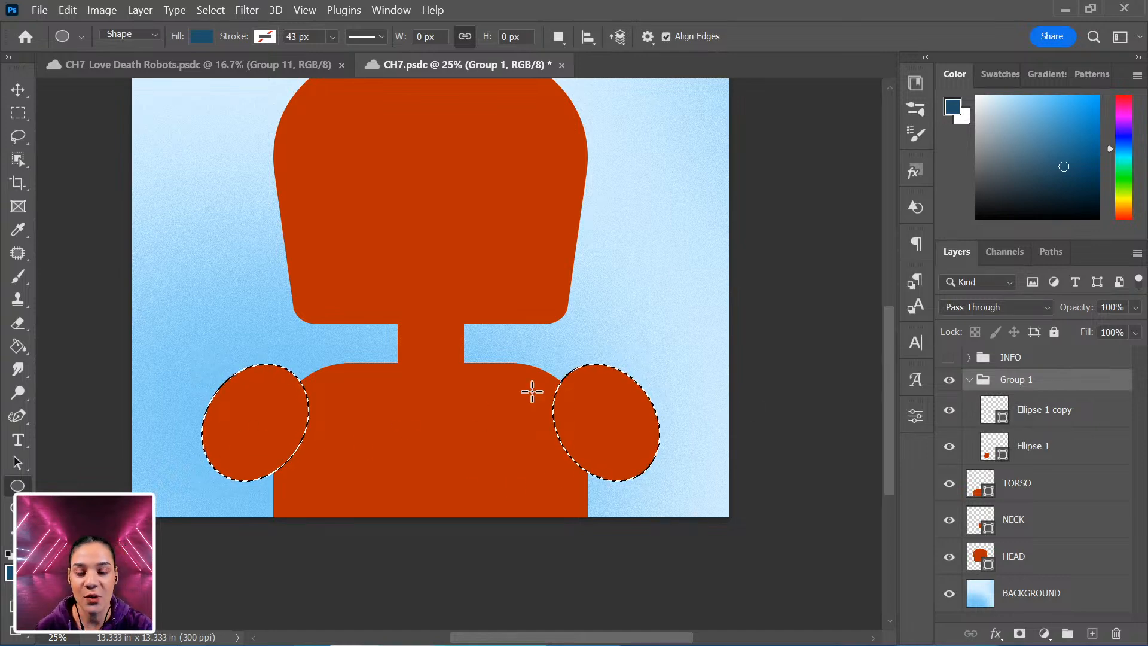
left_click(1053, 495)
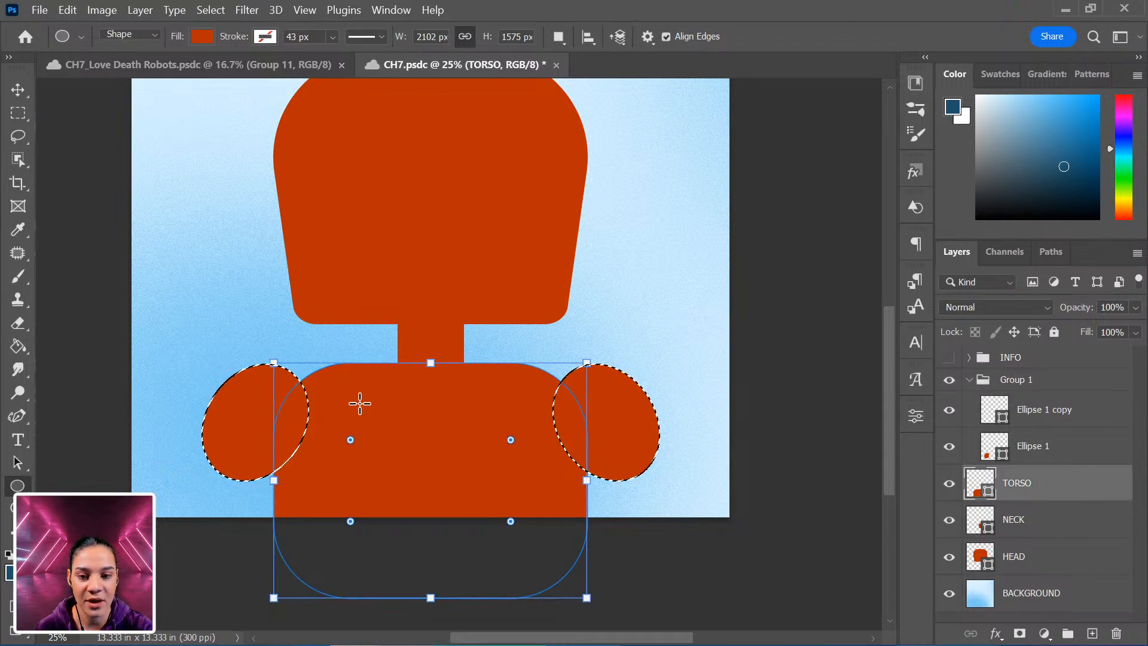
right_click(571, 397)
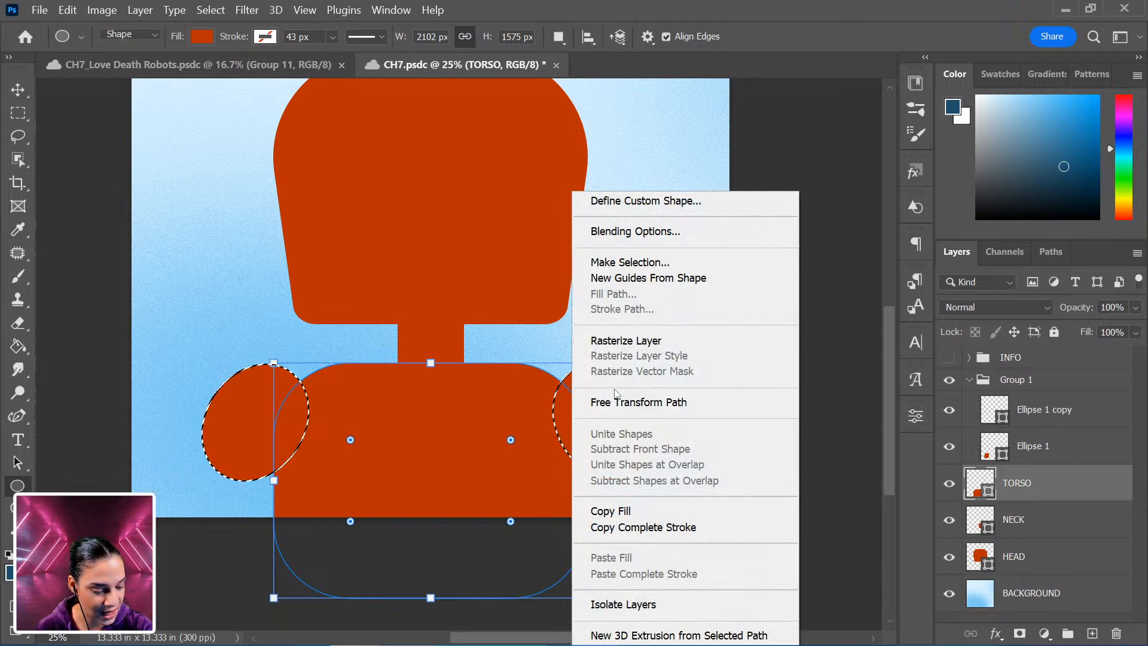
left_click(19, 114)
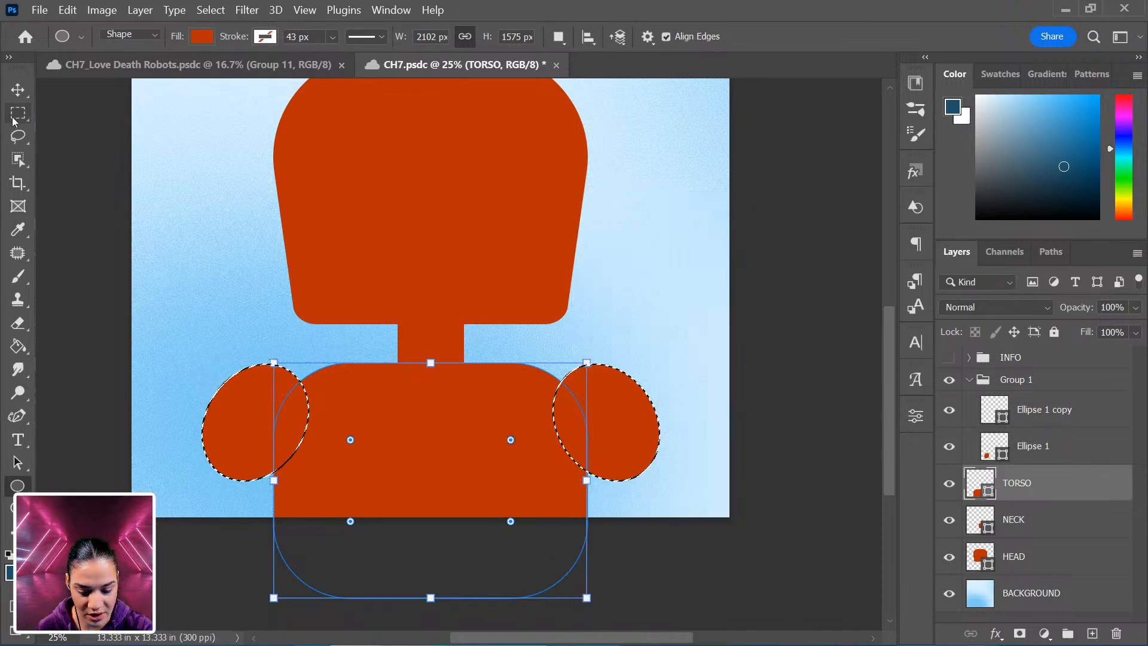
right_click(577, 395)
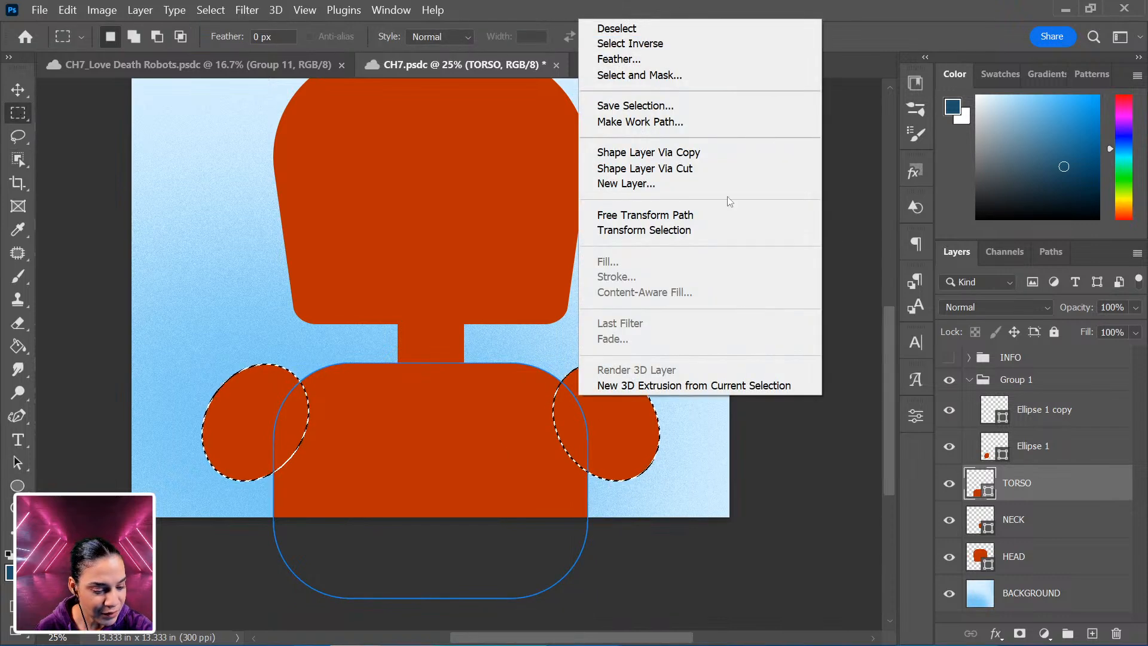
left_click(678, 48)
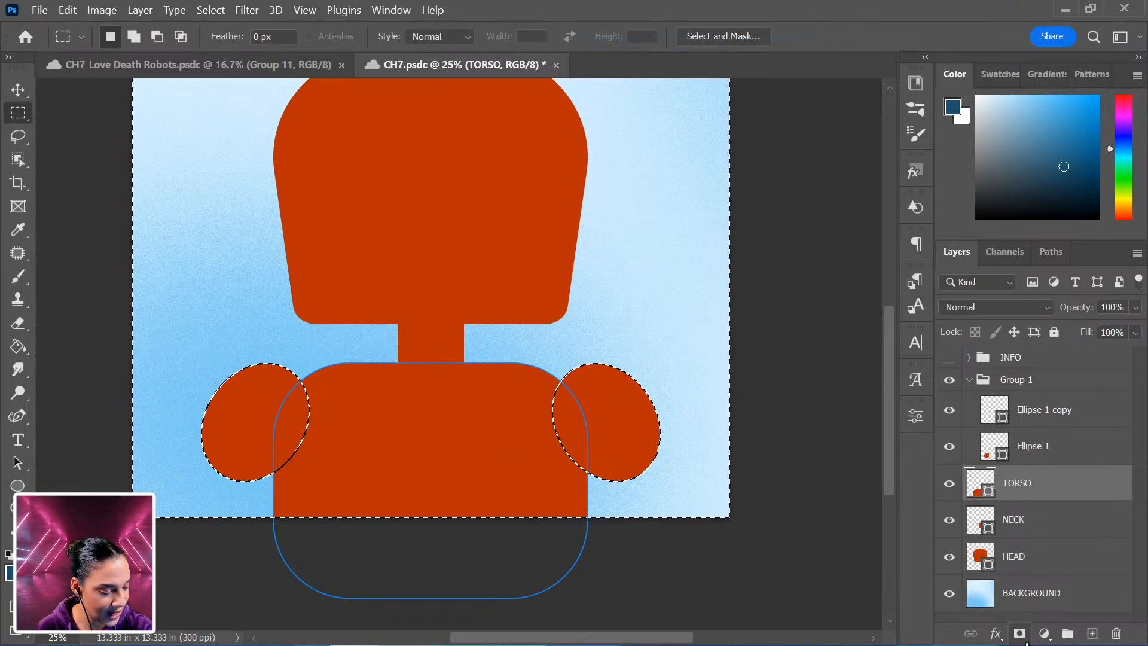
left_click(1019, 633)
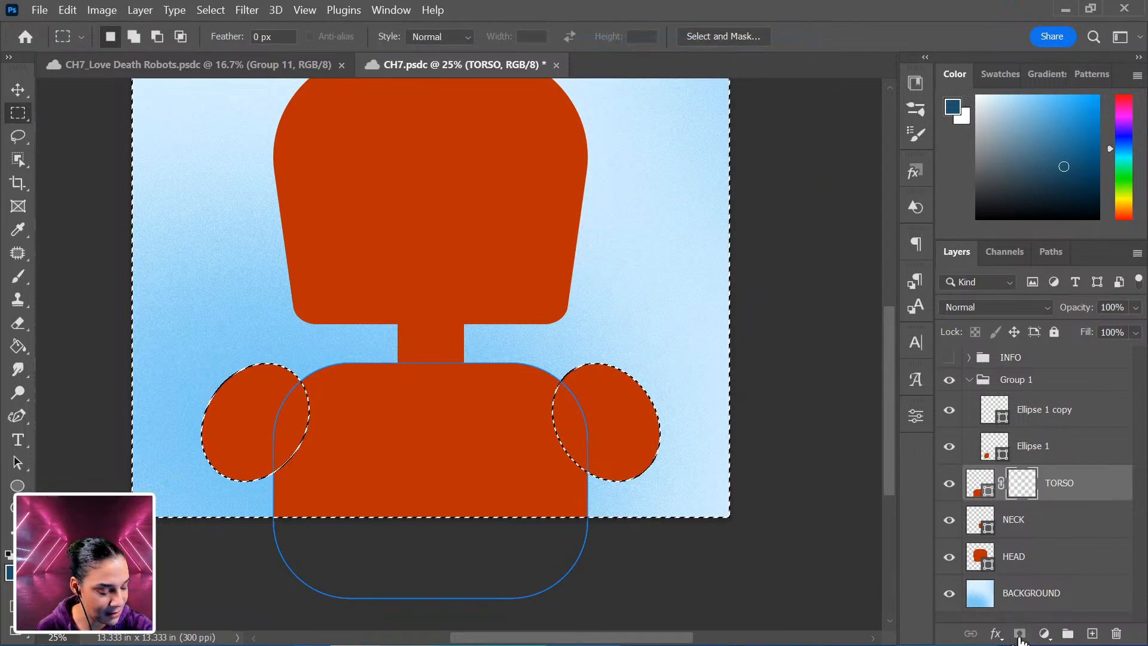
Toggle the shoulder group's visibility to check the torso cutout.
left_click(949, 380)
left_click(950, 382)
left_click(950, 382)
left_click(951, 382)
left_click(951, 383)
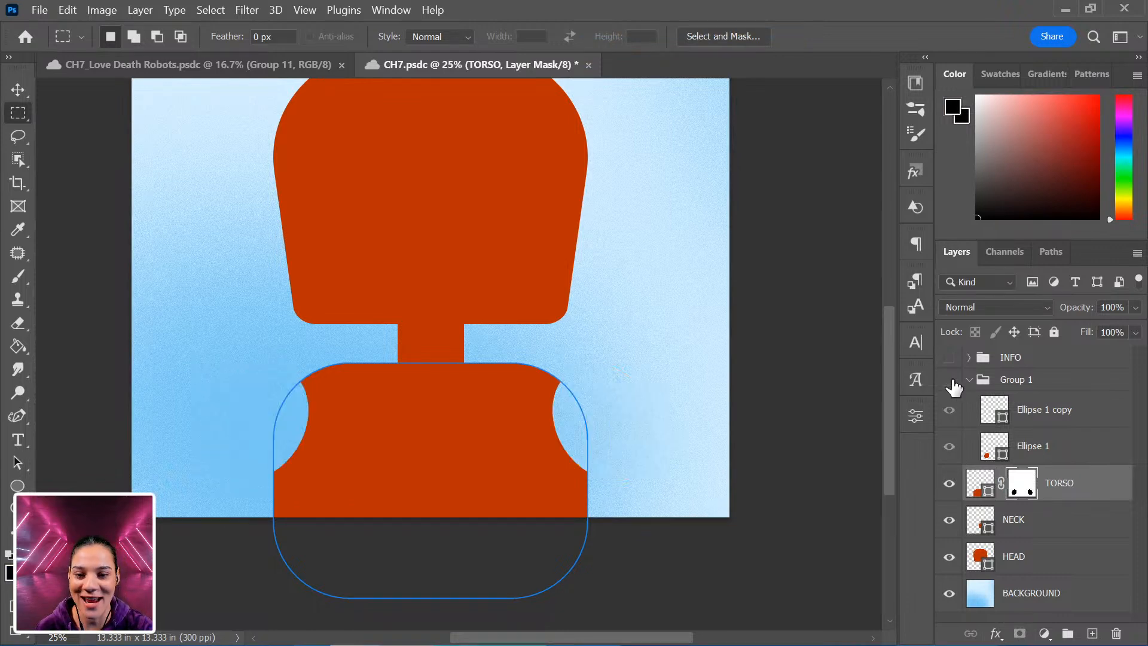
left_click(951, 382)
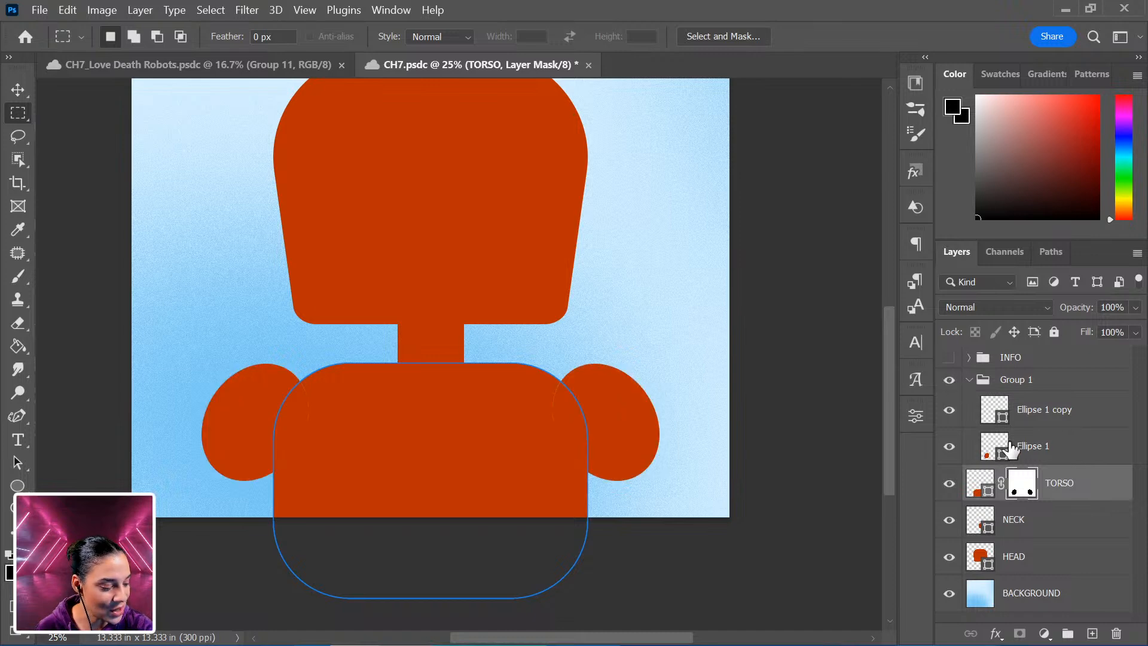
Move the right shoulder ellipse outward, then shift the whole shoulder group left to re-centre it.
left_click(1089, 448)
left_click(1073, 419)
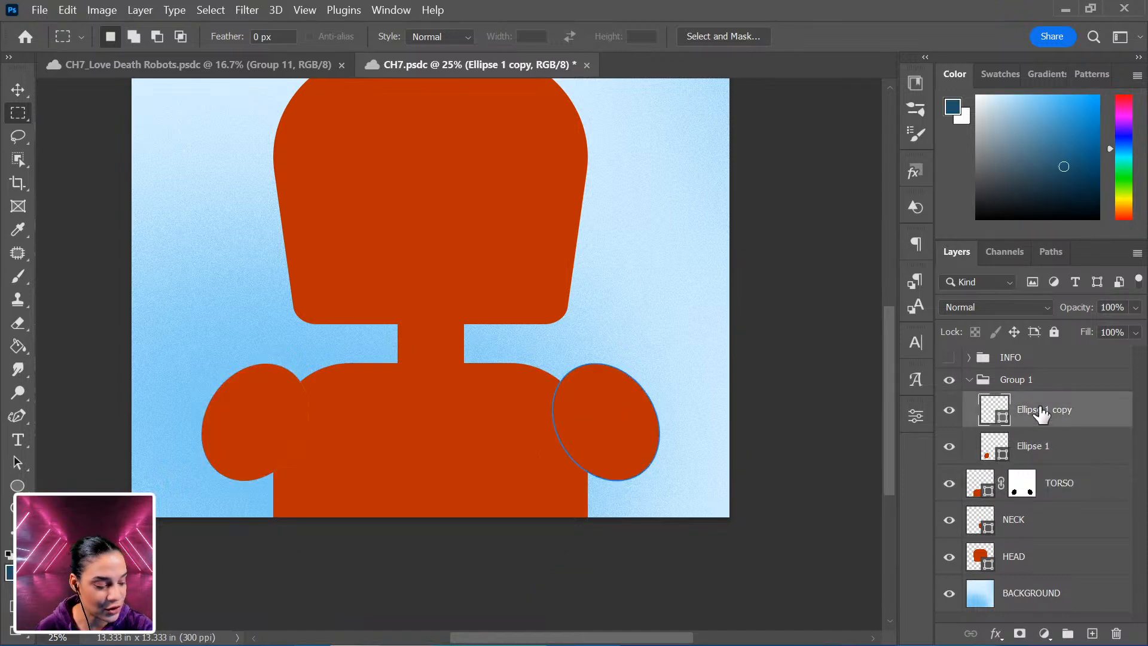
key("ctrl+t")
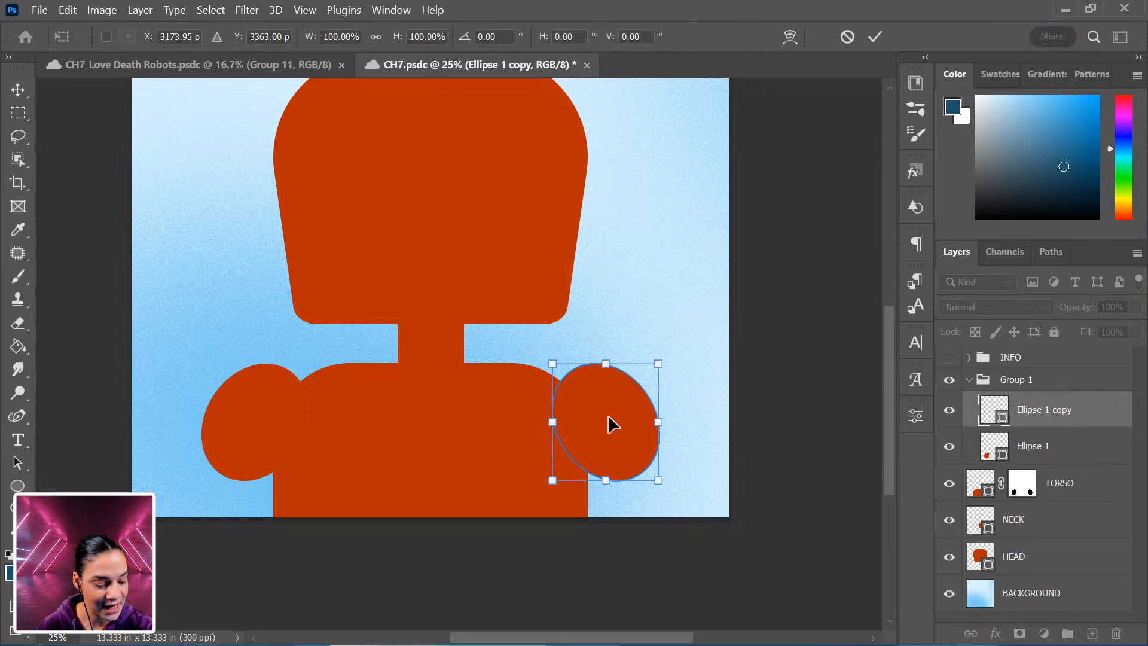
left_click_drag(608, 414, 656, 416)
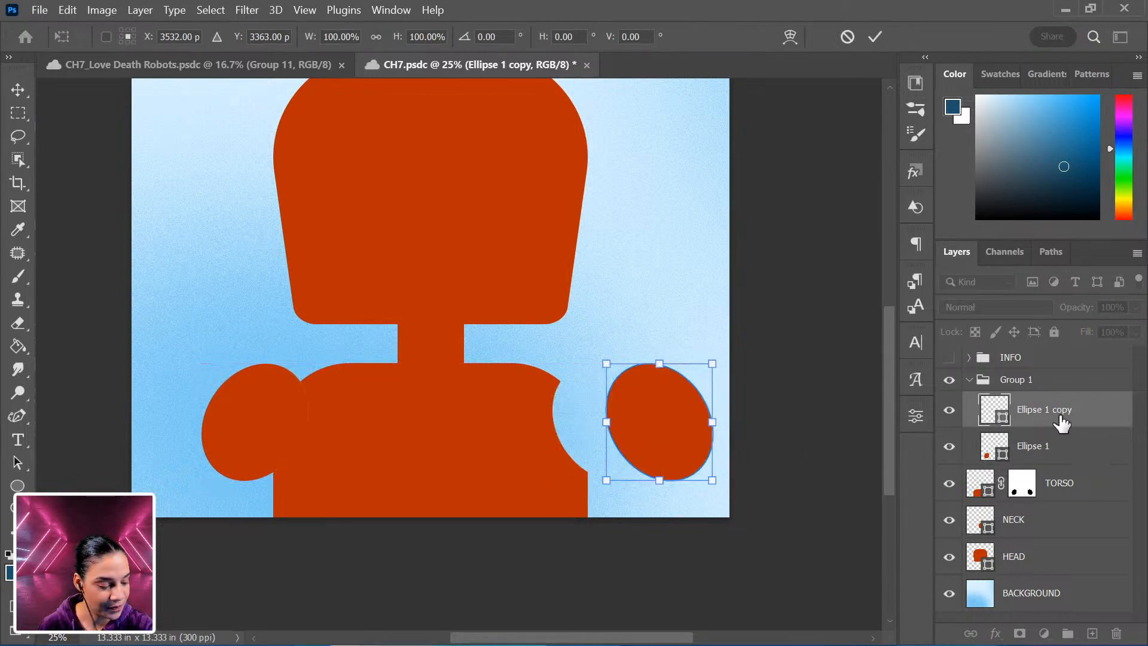
left_click(1061, 382)
key("ctrl+t")
left_click_drag(646, 412, 617, 411)
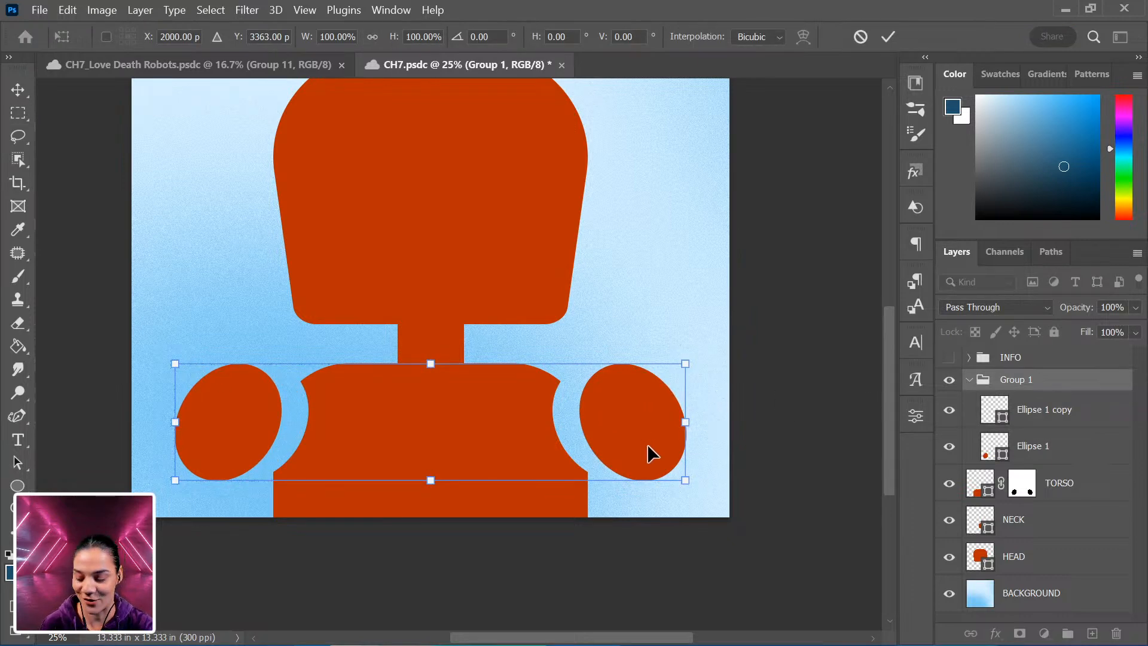
key("Return")
Rename the shoulder group SHOULDERS.
key("m")
key("ctrl+minus")
key("ctrl+plus")
scroll(657, 455, "down", 3)
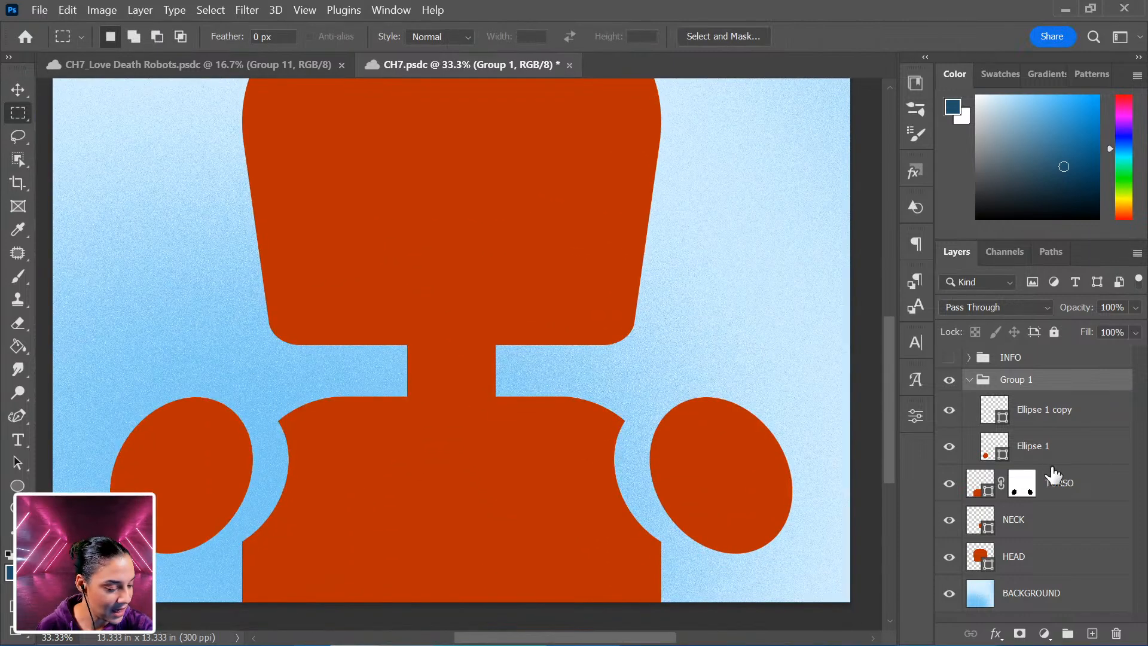
double_click(1015, 380)
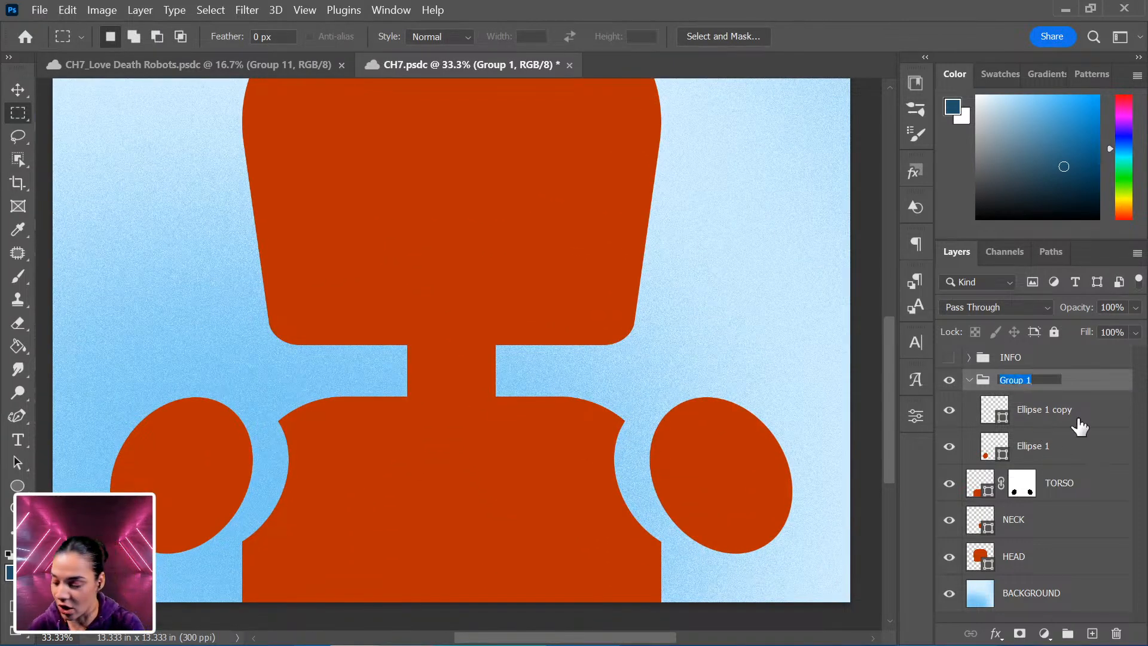
type("SHOULDDER")
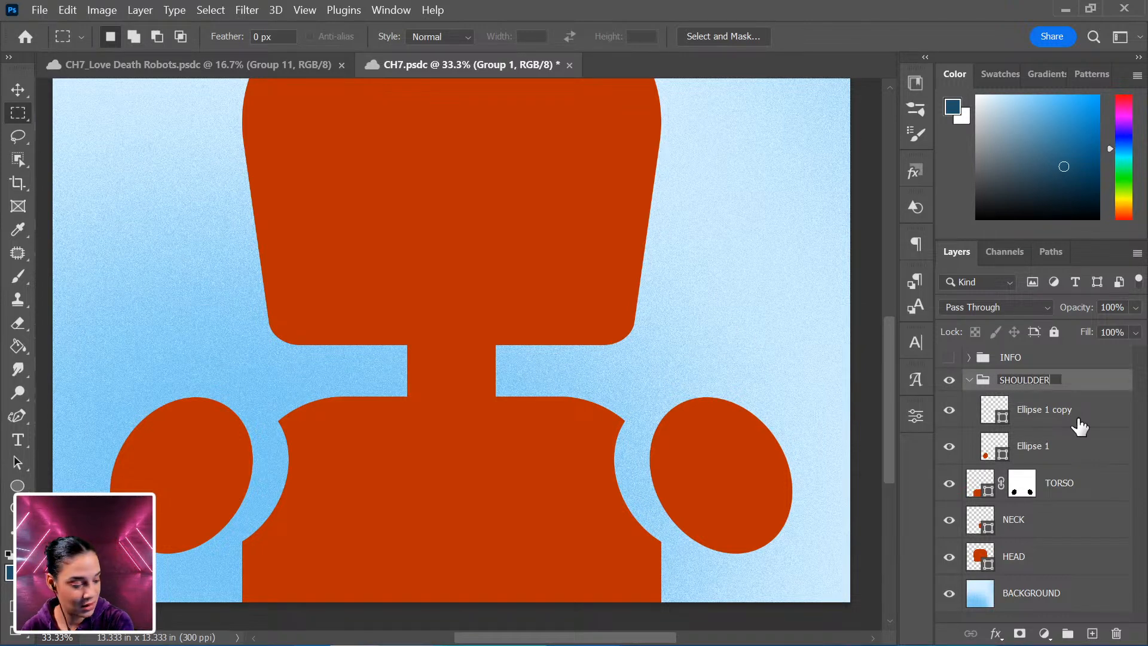
type("ERS")
key("Return")
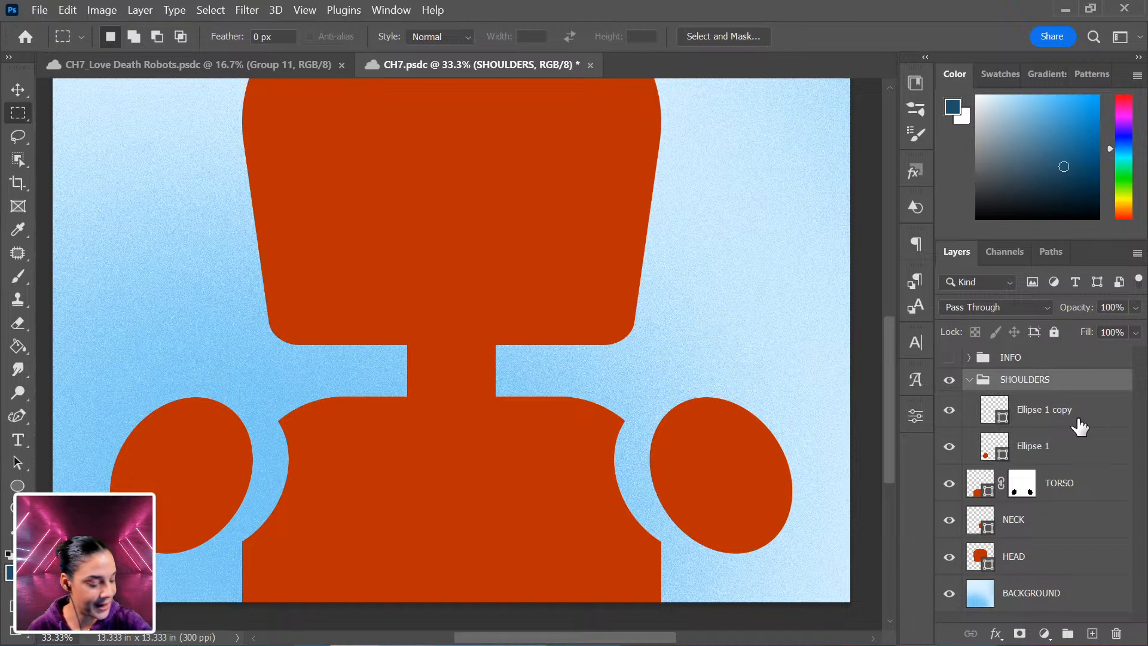
Draw a rectangle over the left shoulder joint on a new layer above the neck.
scroll(765, 458, "down", 3)
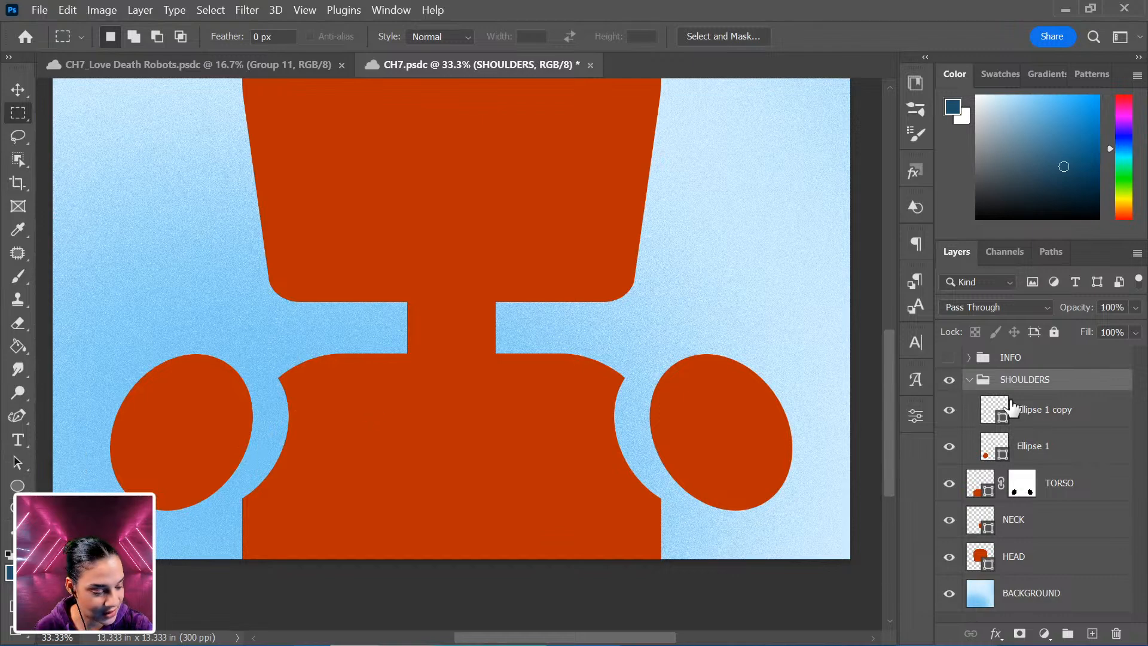
left_click(1125, 488)
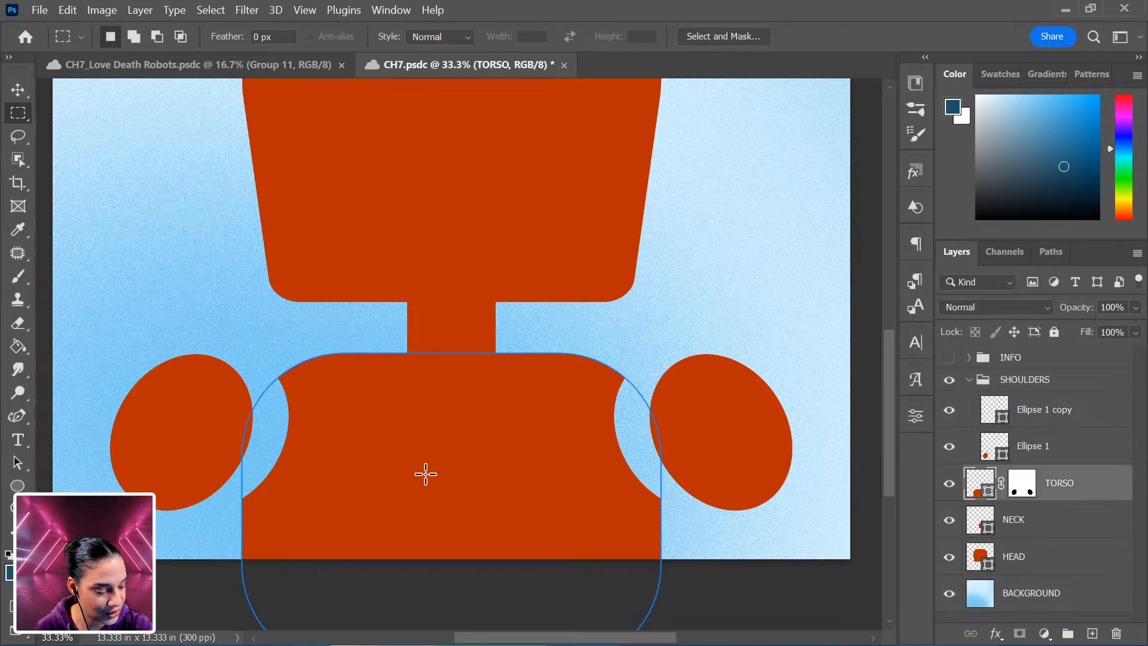
left_click(1070, 525)
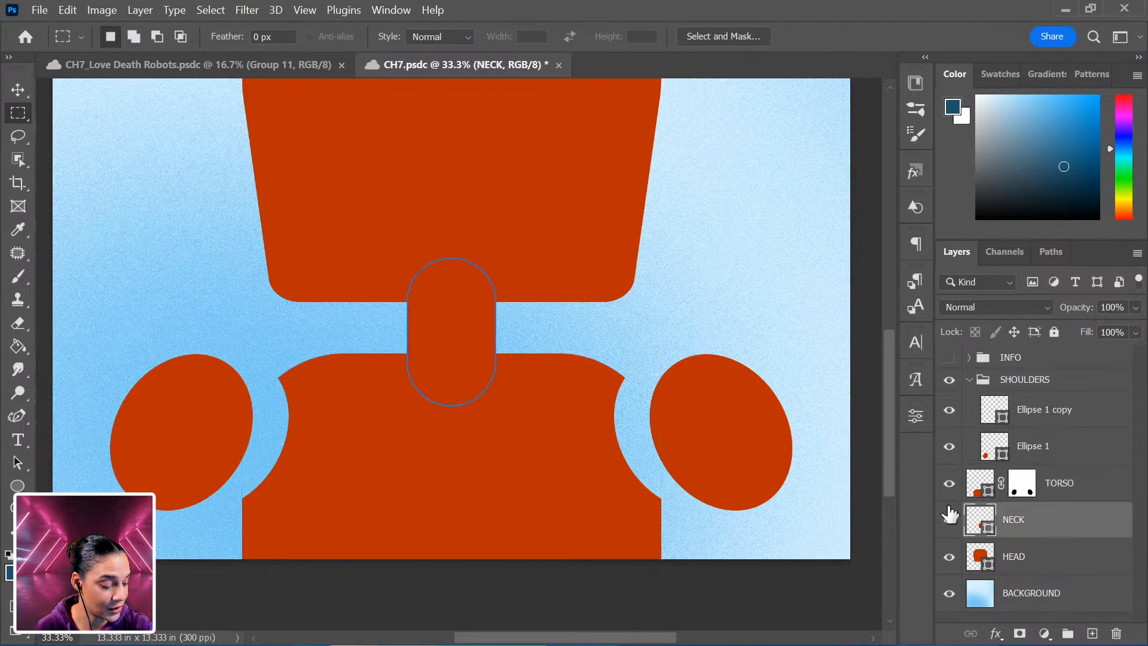
left_click_drag(343, 395, 183, 472)
left_click(210, 448)
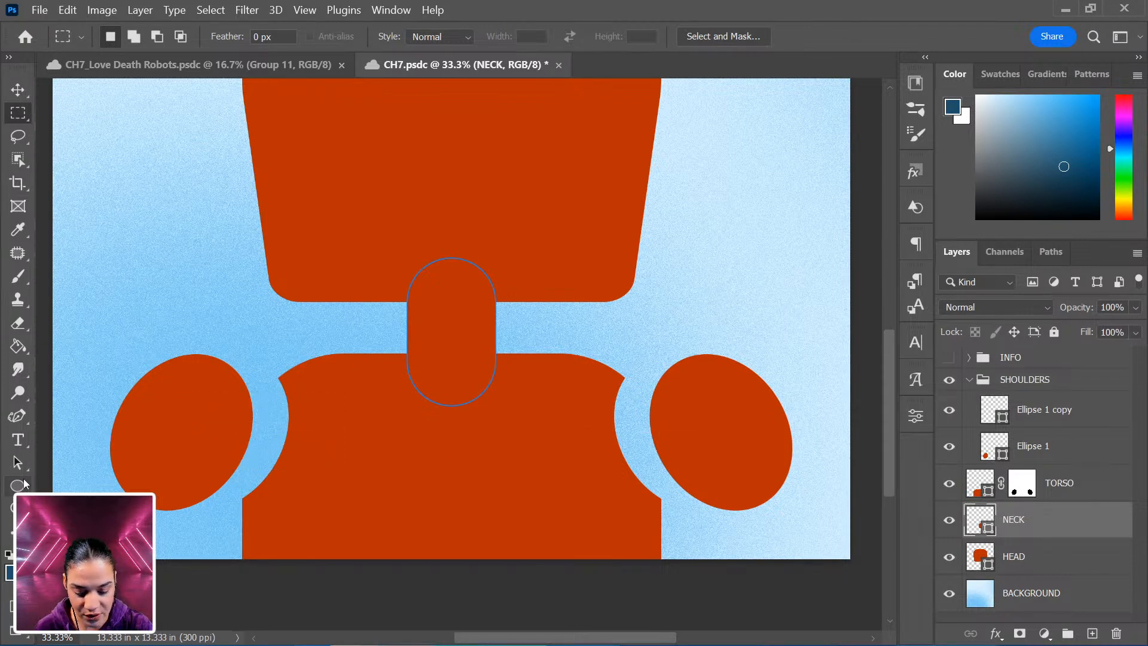
left_click_drag(16, 487, 72, 483)
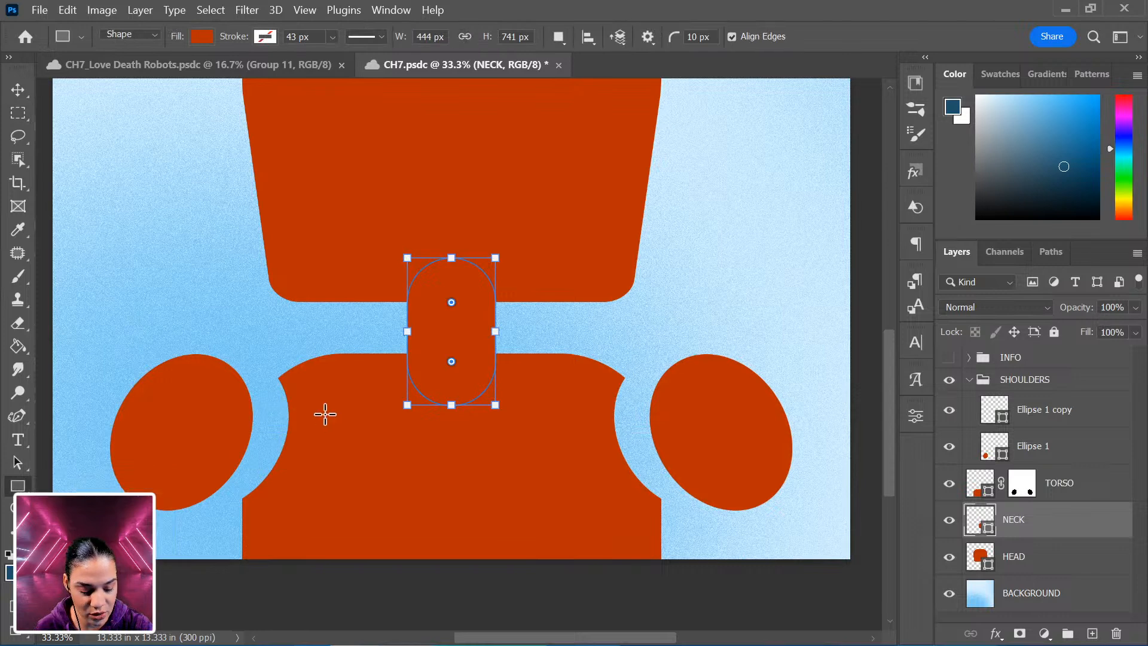
left_click_drag(327, 403, 156, 476)
Rotate and resize the rectangle to about 2.02 × 1.22 in at -19.62° so it links the left shoulder to the torso.
key("ctrl+t")
left_click_drag(392, 464, 384, 395)
left_click_drag(247, 429, 267, 428)
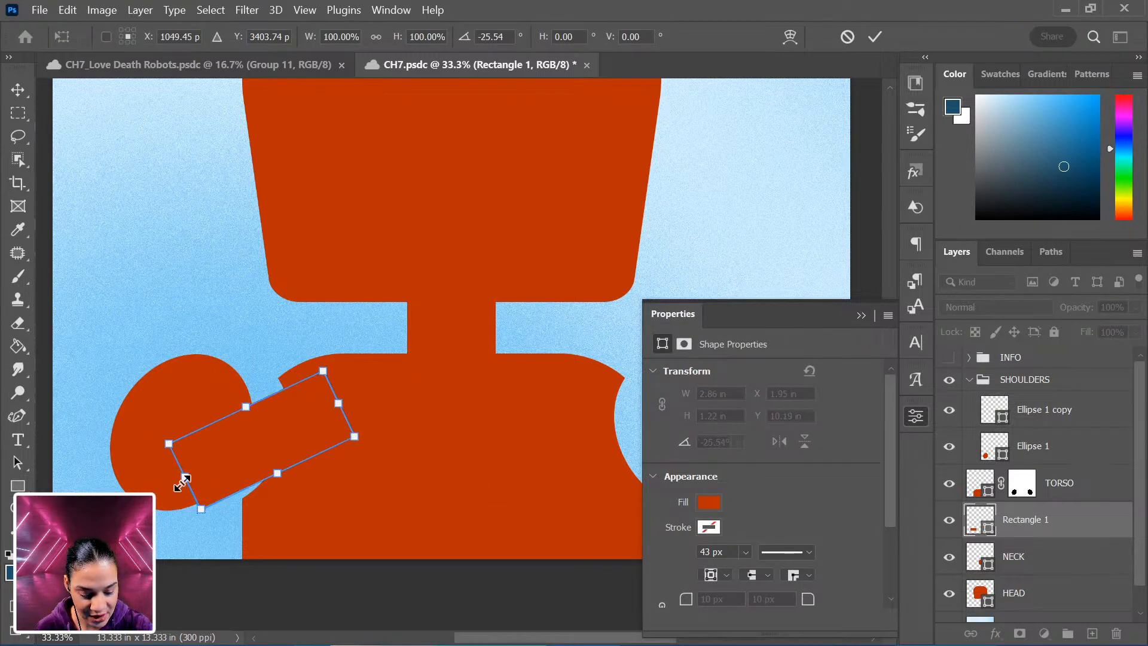
left_click_drag(185, 477, 225, 447)
left_click_drag(374, 407, 391, 446)
left_click_drag(251, 434, 228, 438)
left_click_drag(430, 456, 438, 417)
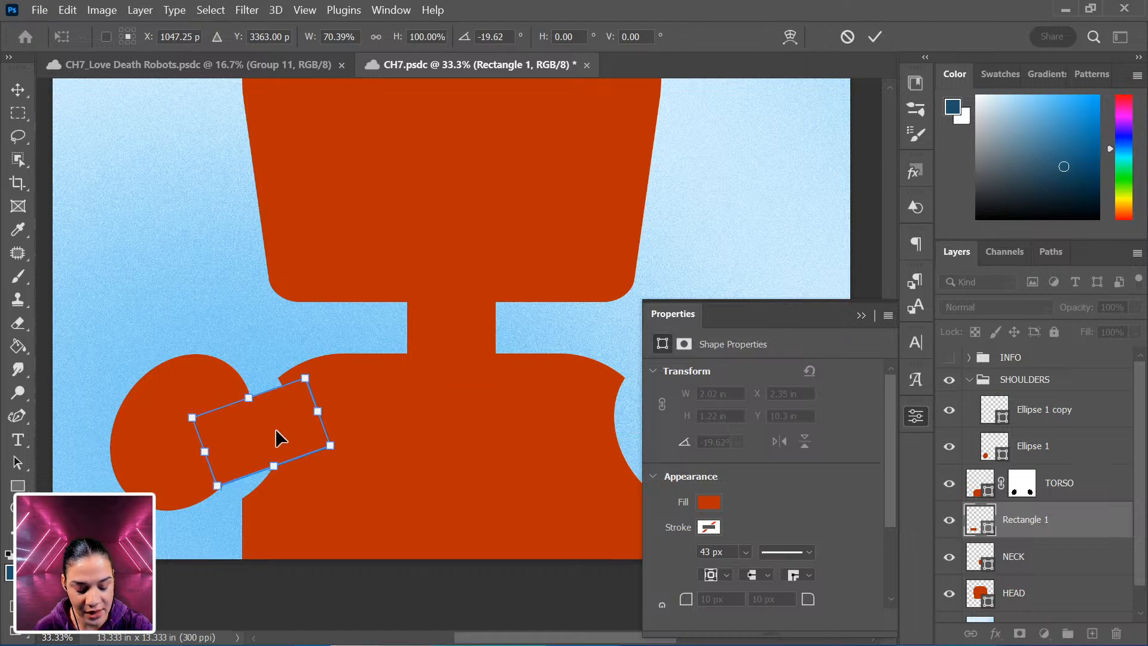
mouse_move(277, 430)
left_mouse_down()
mouse_move(278, 451)
mouse_move(272, 434)
left_mouse_up()
key("Return")
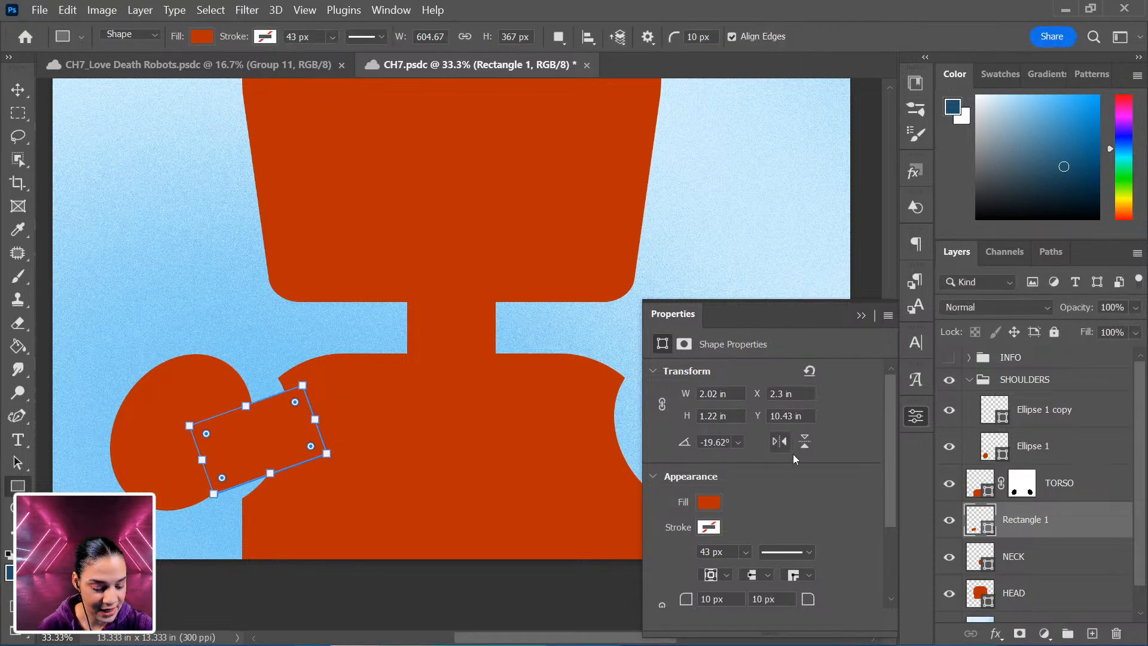
Duplicate the rectangle, flip the copy horizontally, and move it to the right shoulder joint.
left_click(914, 416)
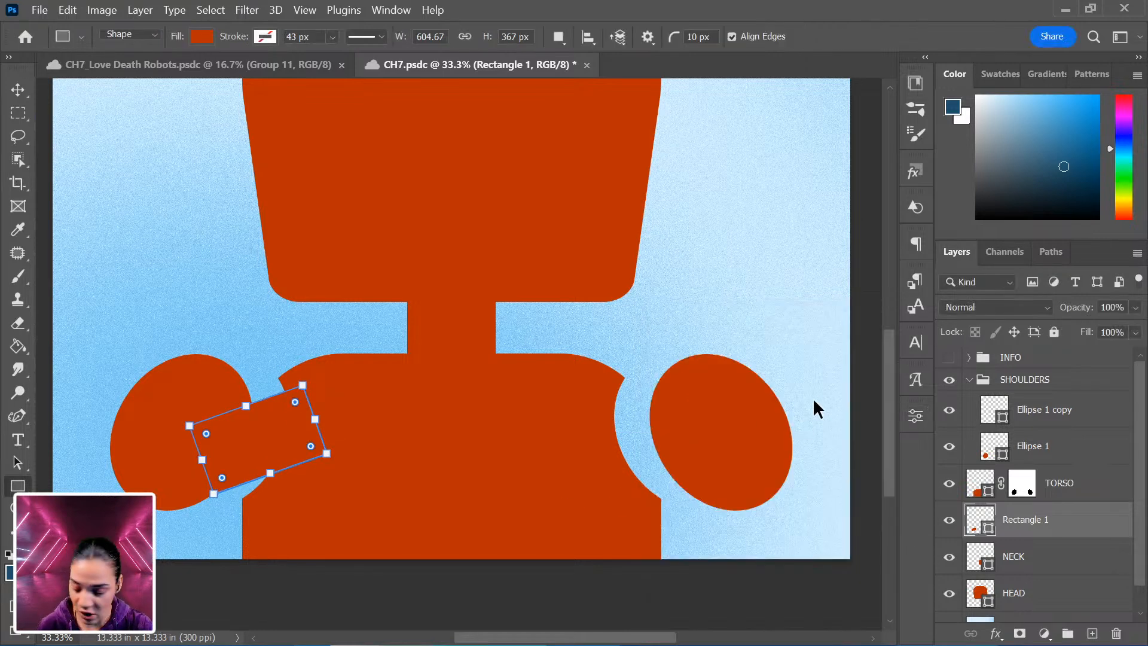
key("ctrl+j")
key("ctrl+t")
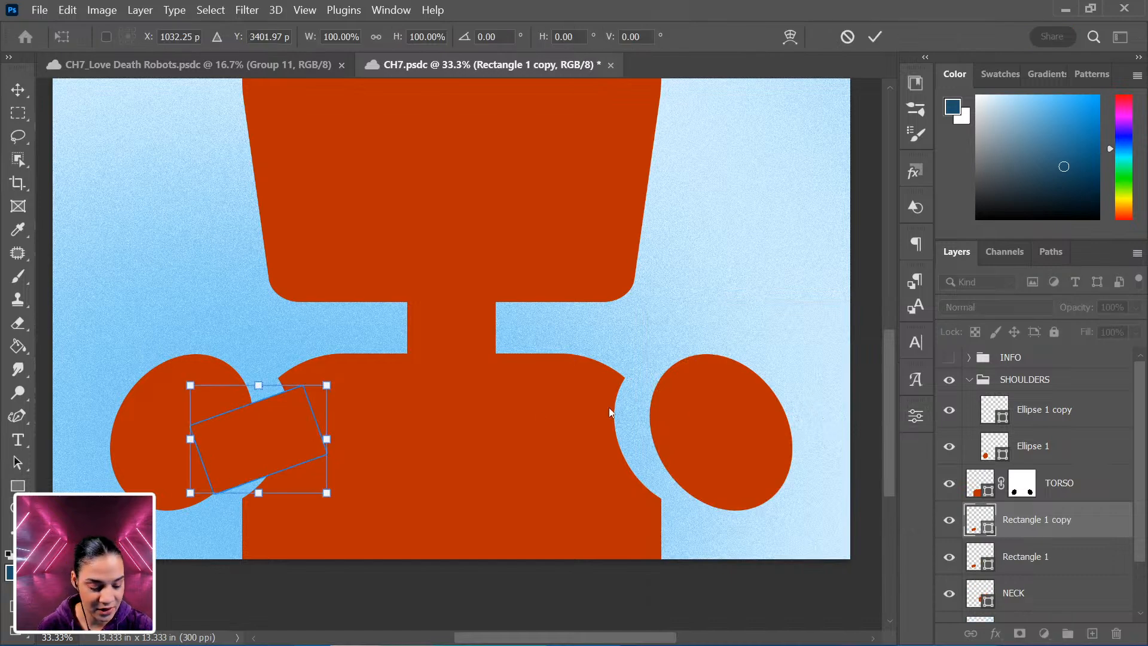
right_click(251, 438)
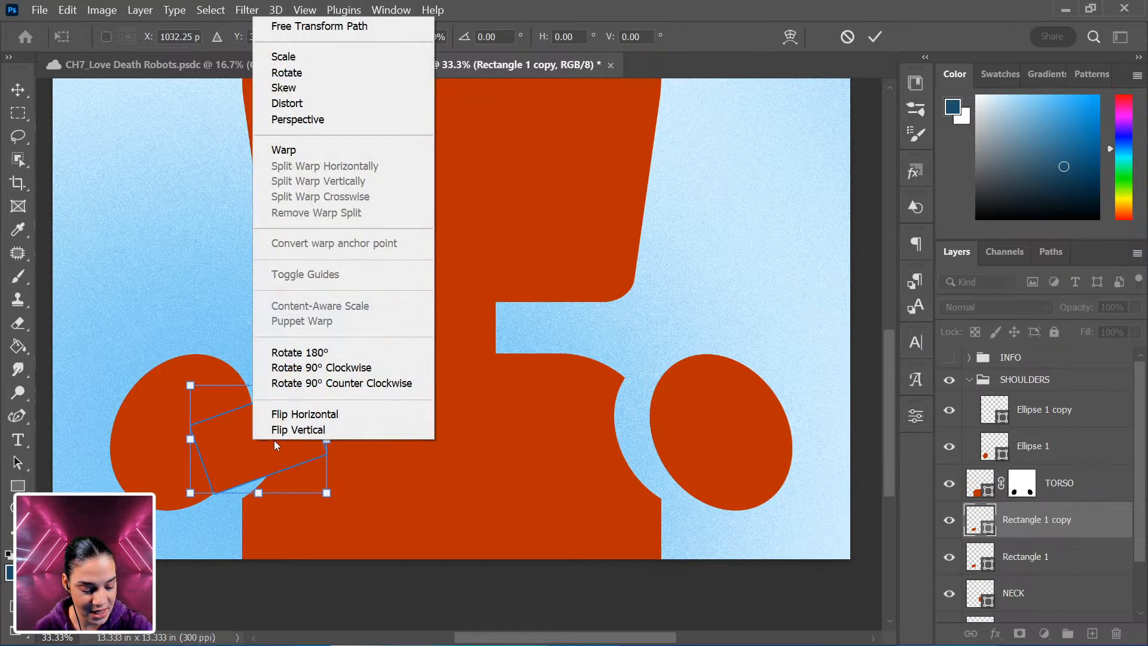
left_click(350, 414)
left_click_drag(286, 433, 684, 403)
key("Return")
Group the two joint rectangles and nudge the group slightly left.
left_click(1043, 555, "shift")
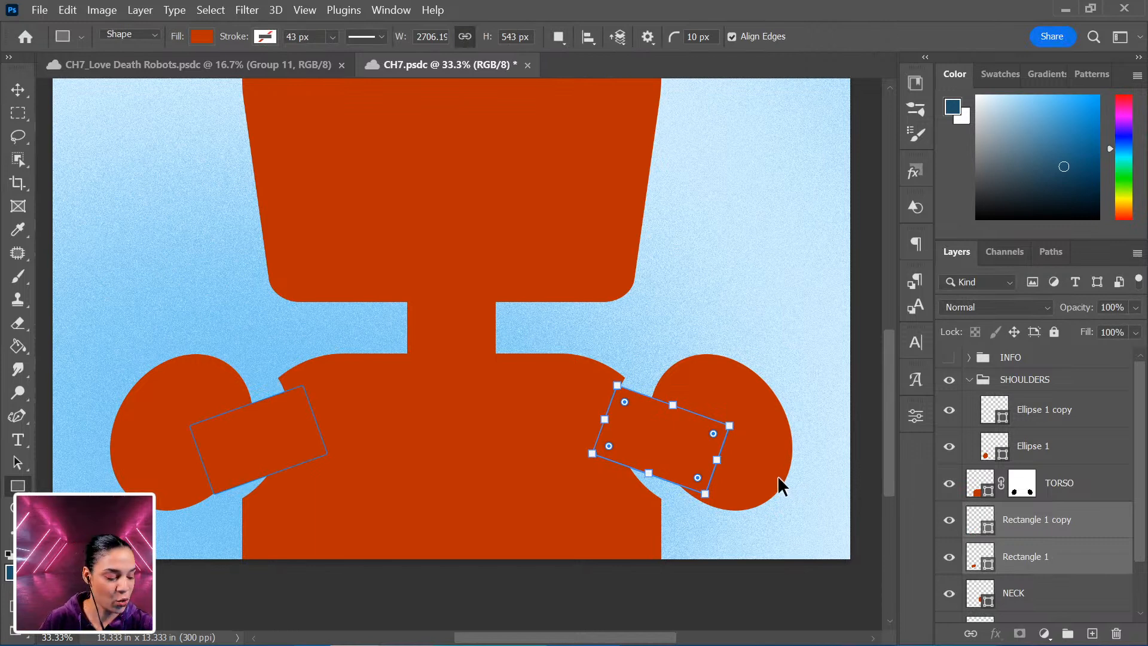
key("ctrl+g")
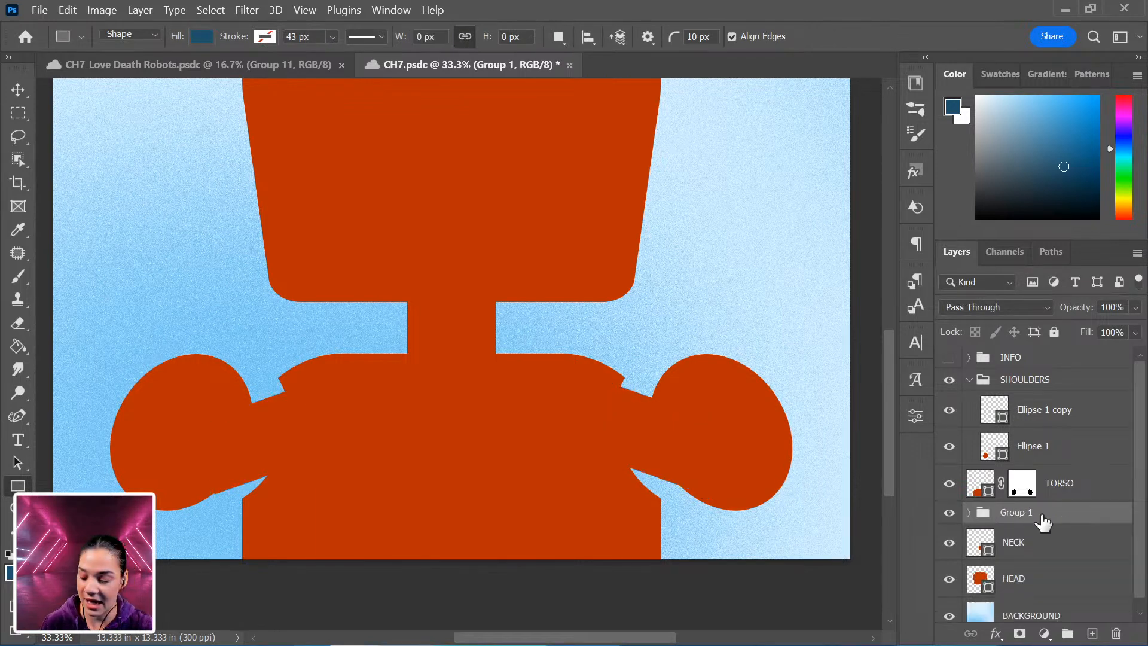
key("ctrl+t")
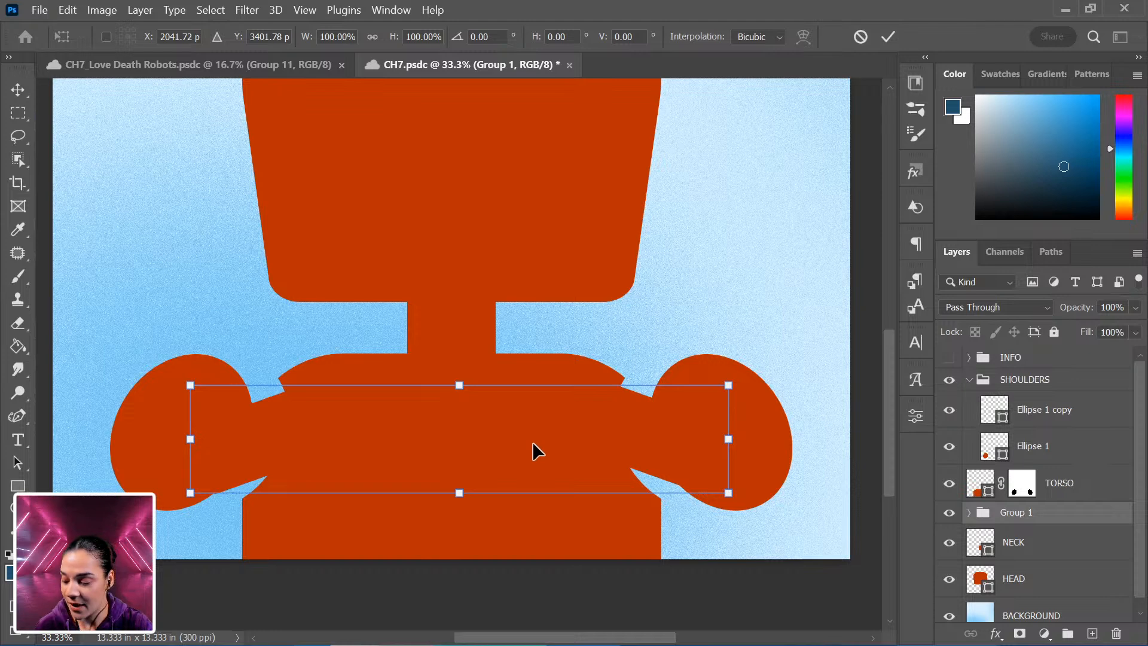
left_click_drag(533, 442, 518, 445)
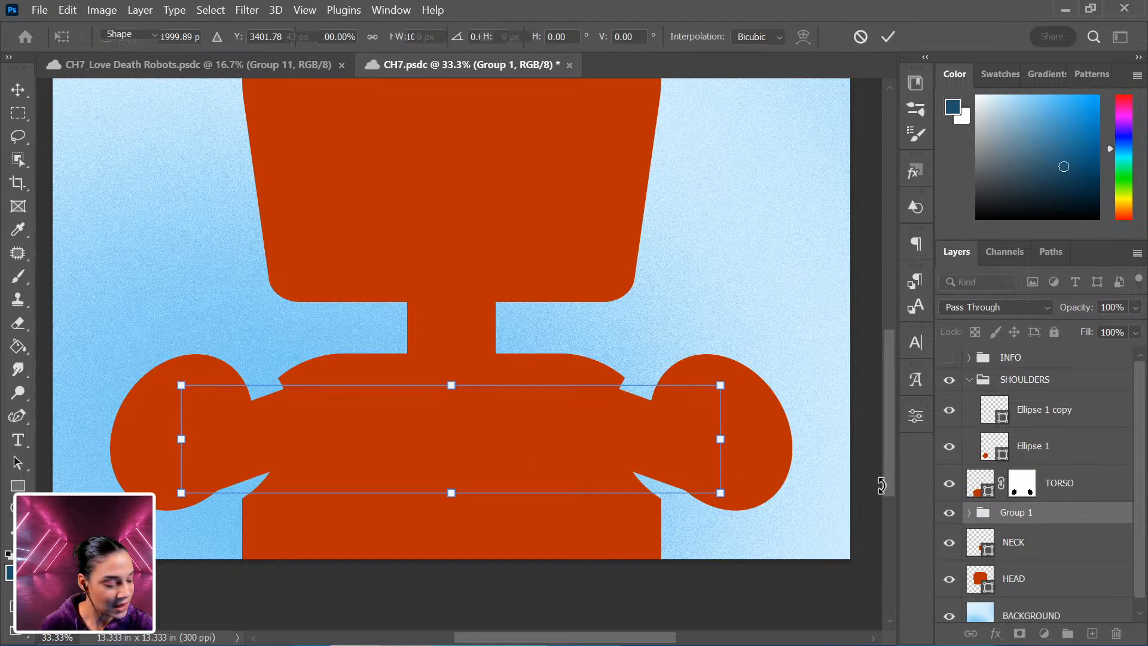
Nudge the SHOULDERS group slightly up with Free Transform.
key("u")
left_click(1039, 386)
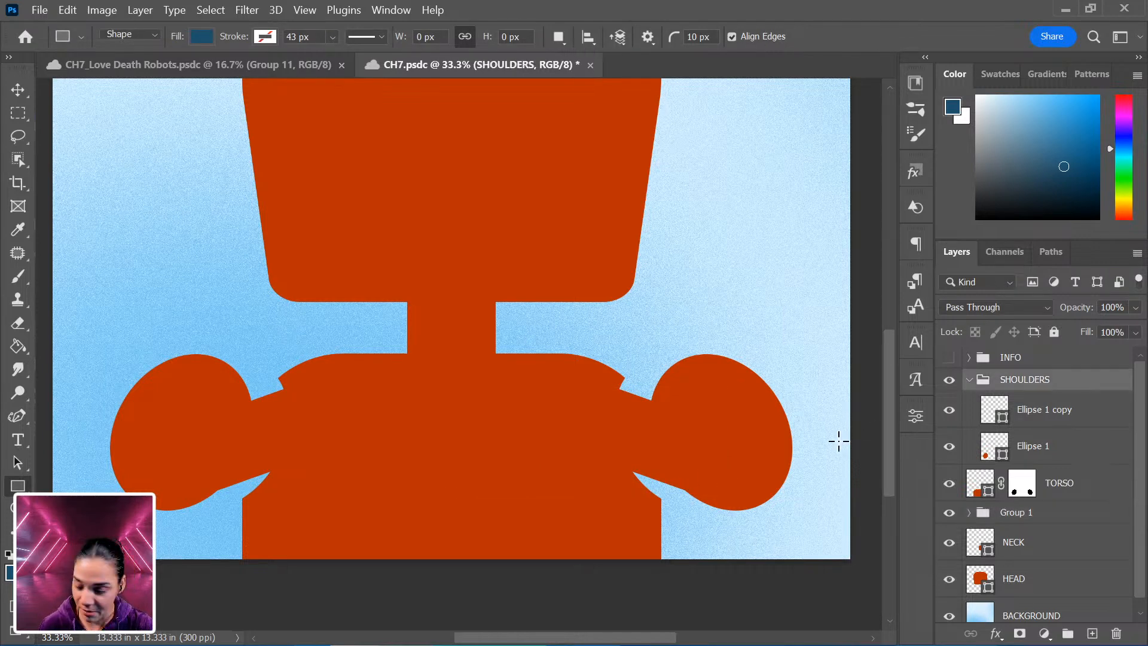
key("ctrl+t")
left_click_drag(618, 458, 619, 451)
key("Return")
key("ctrl+minus")
key("ctrl+minus")
key("ctrl+plus")
key("ctrl+plus")
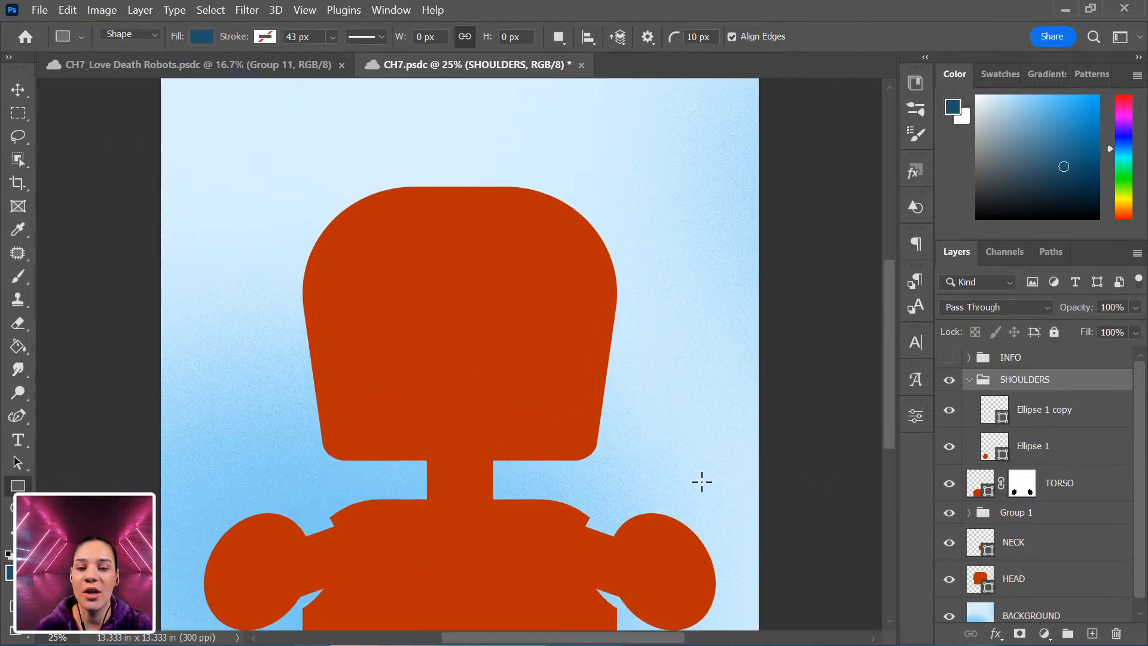
Rename the group of joint rectangles to SHOULDER BARS.
key("ctrl+minus")
key("ctrl+plus")
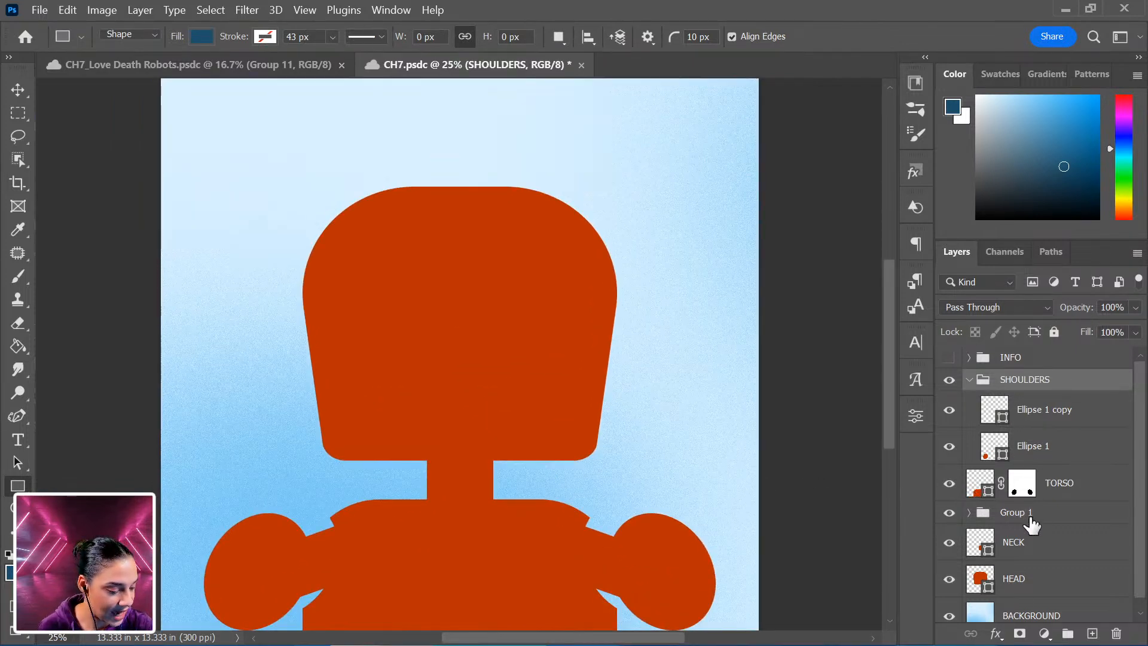
double_click(1029, 515)
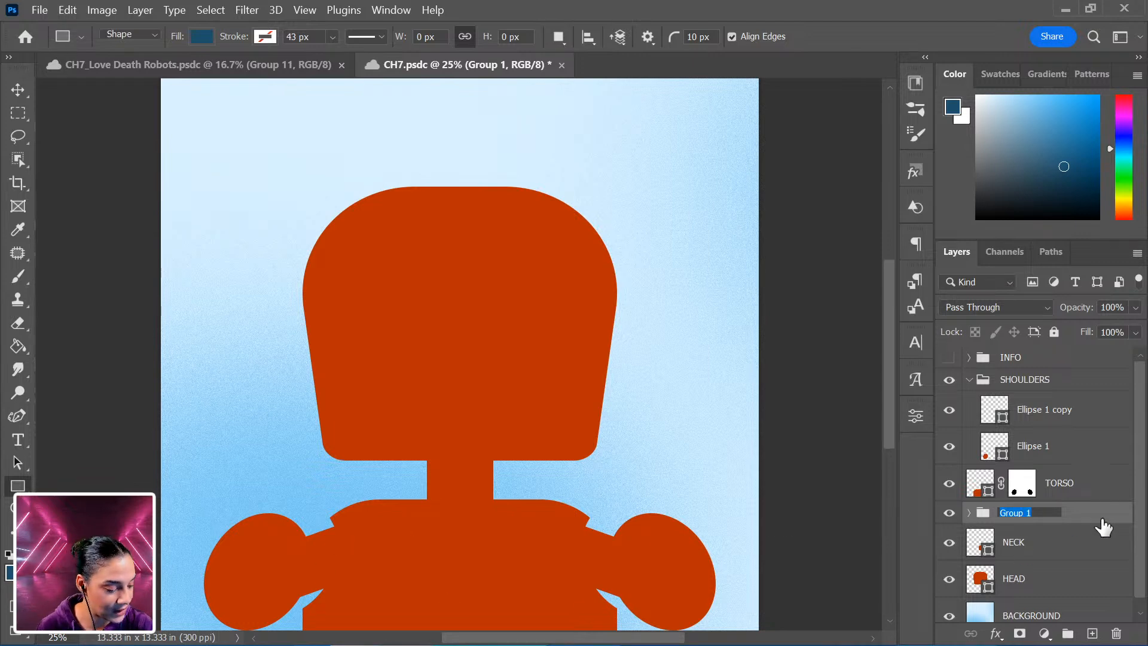
type("SHOULDER BA")
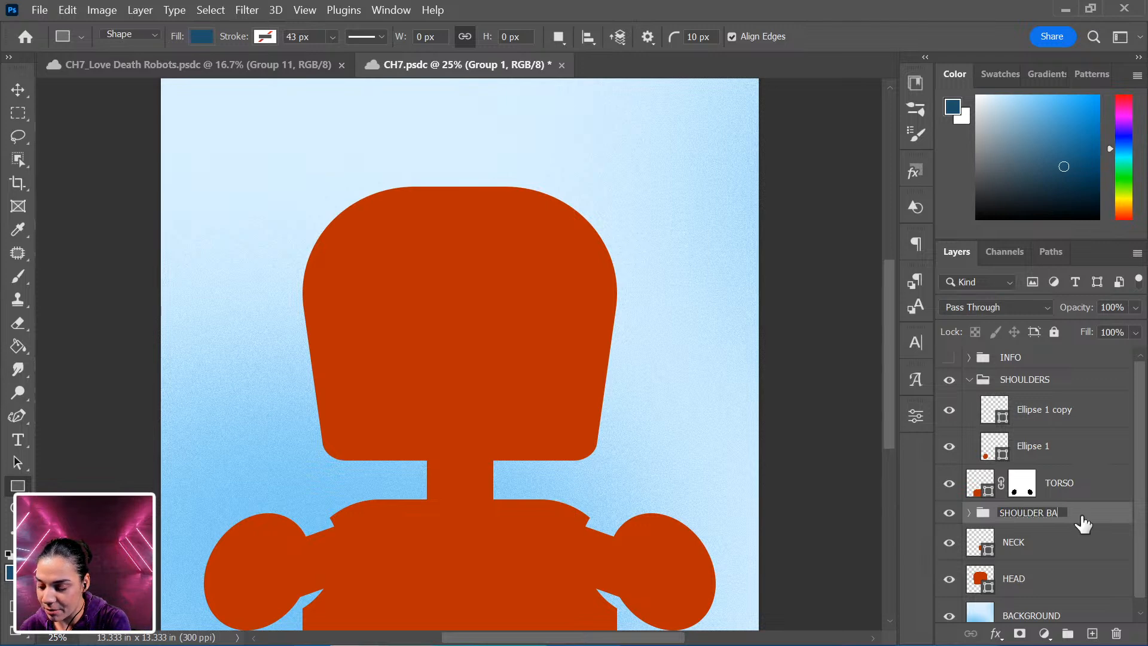
type("RS")
key("Return")
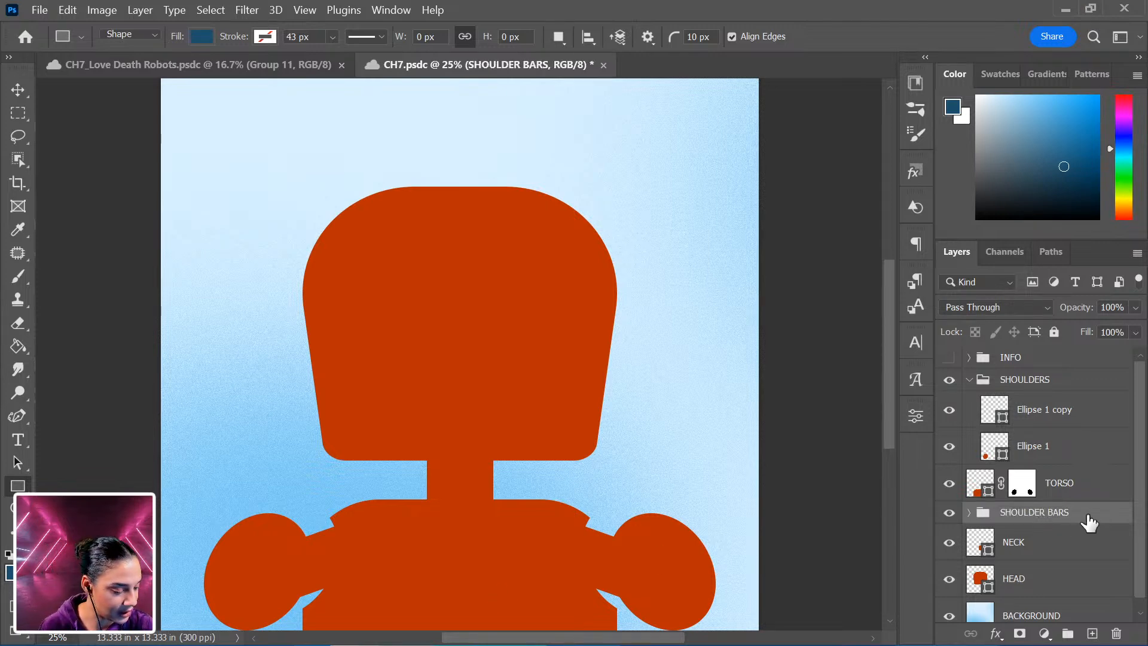
Collapse the SHOULDERS group and group all robot layers from SHOULDERS down to HEAD into one group.
left_click(969, 380)
left_click(1066, 382)
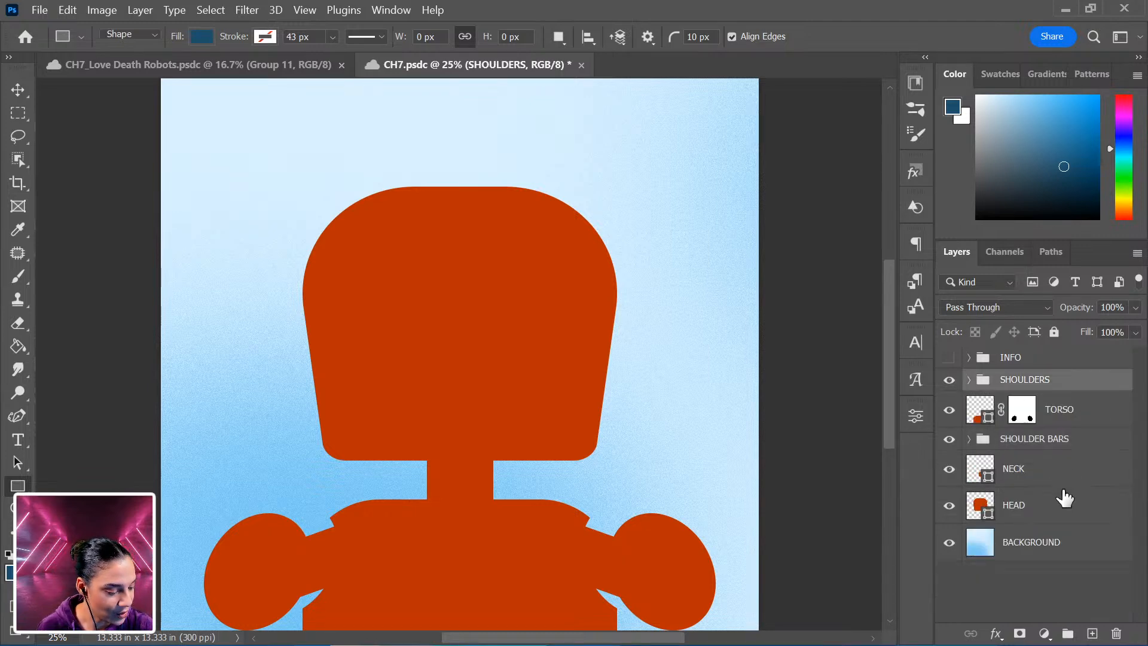
left_click(1055, 511, "shift")
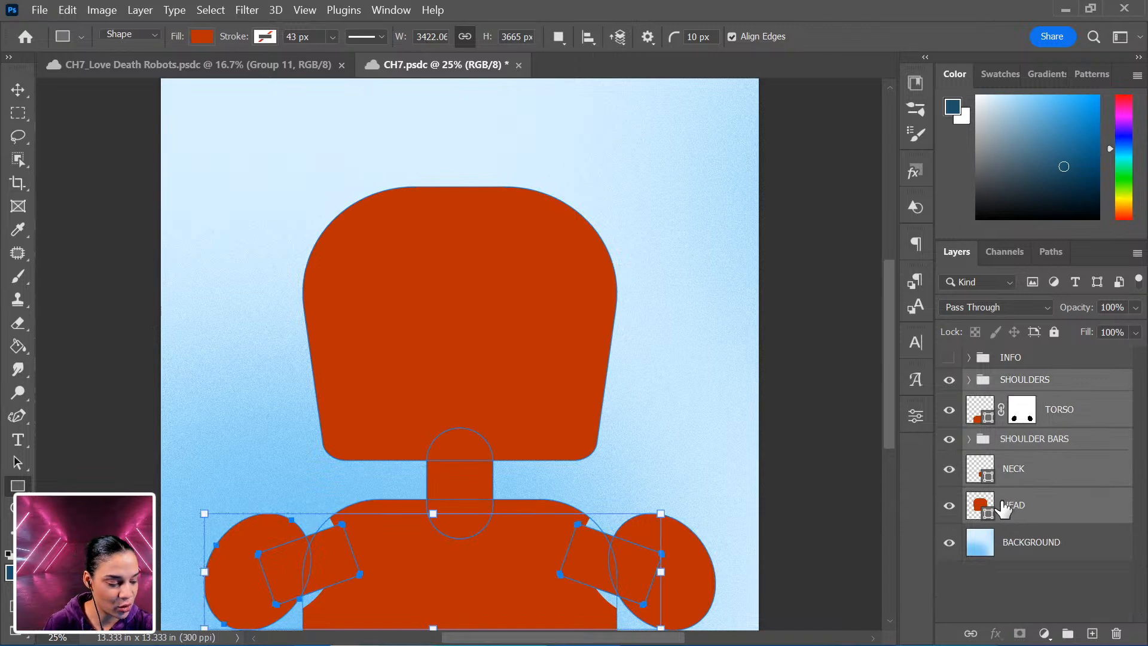
key("ctrl+minus")
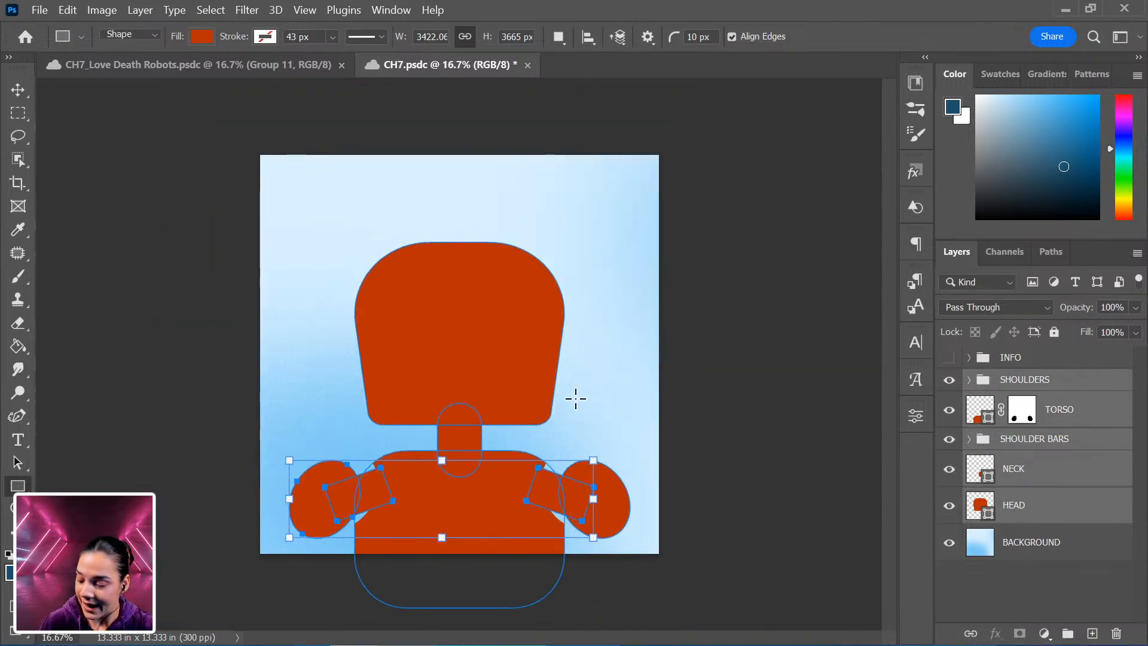
key("ctrl+t")
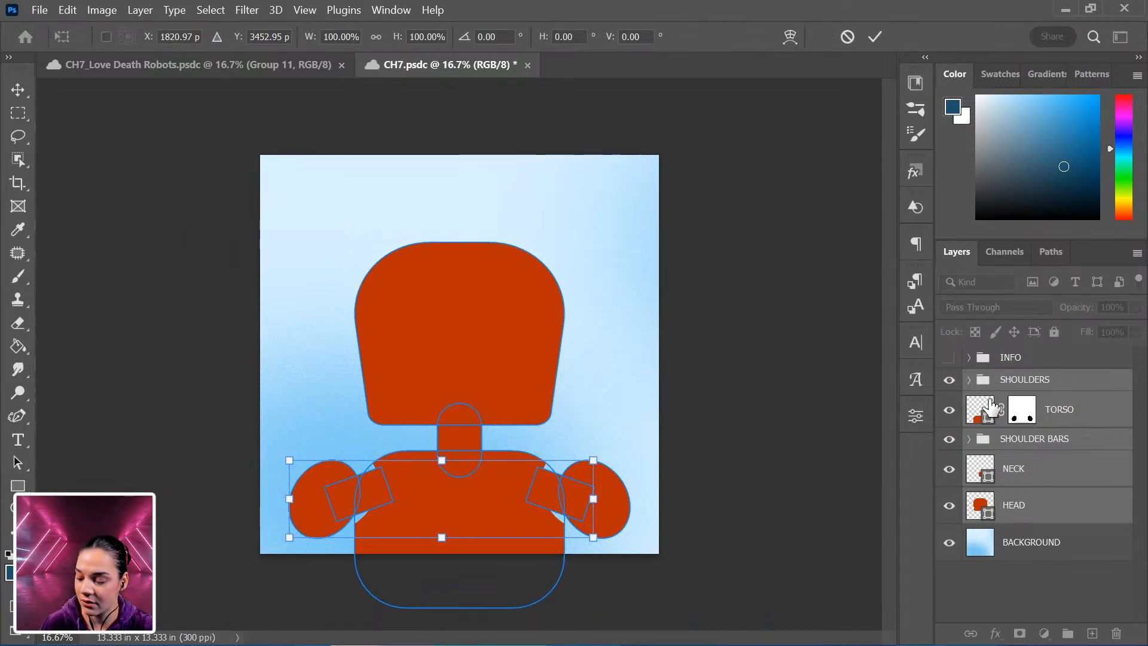
key("Return")
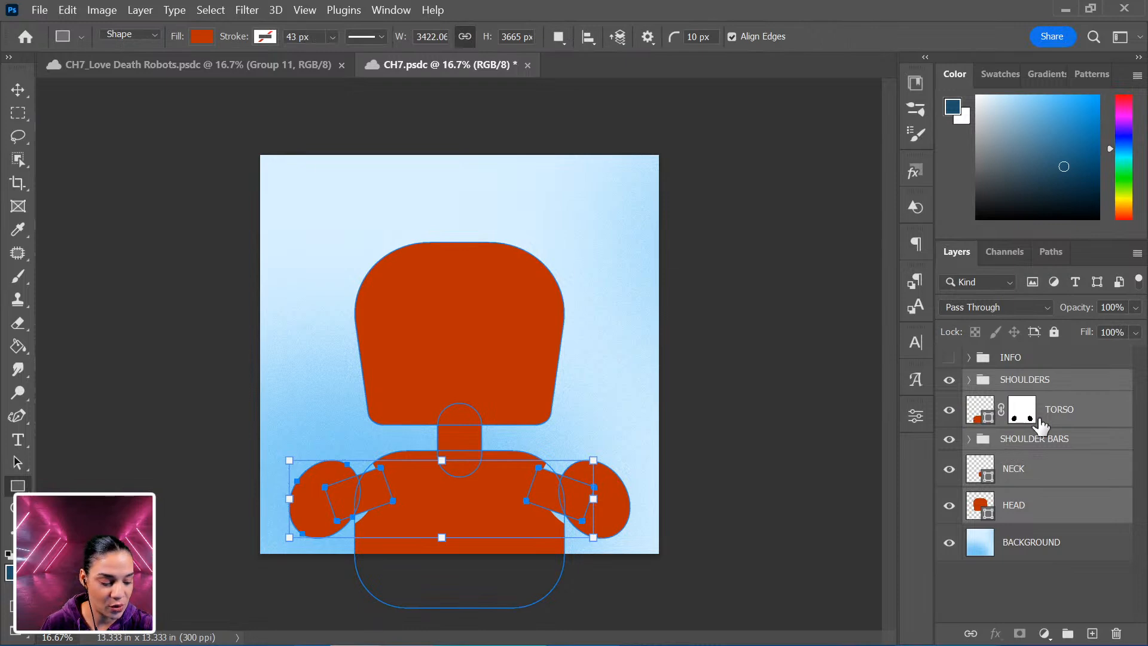
left_click(1074, 383)
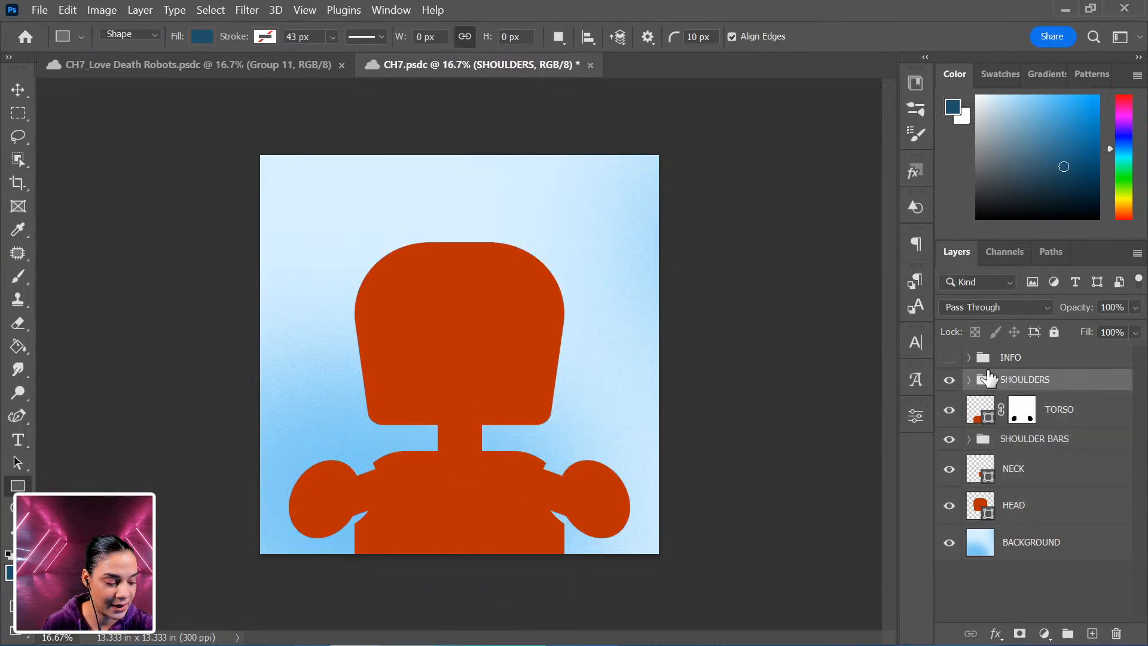
left_click(1054, 506, "shift")
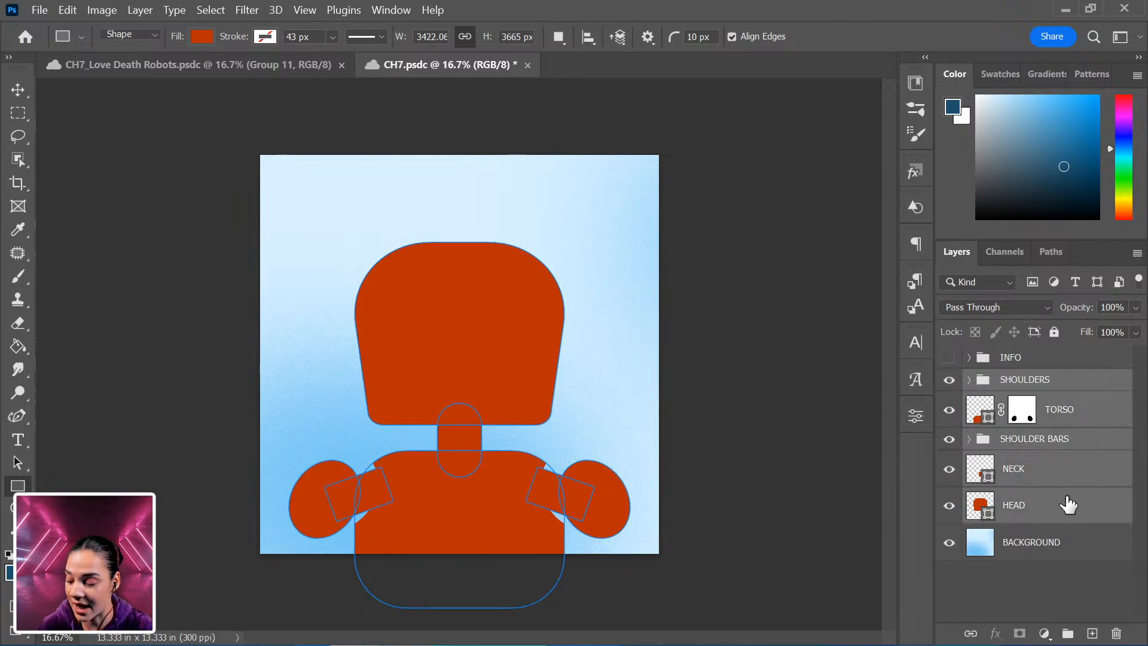
key("ctrl+g")
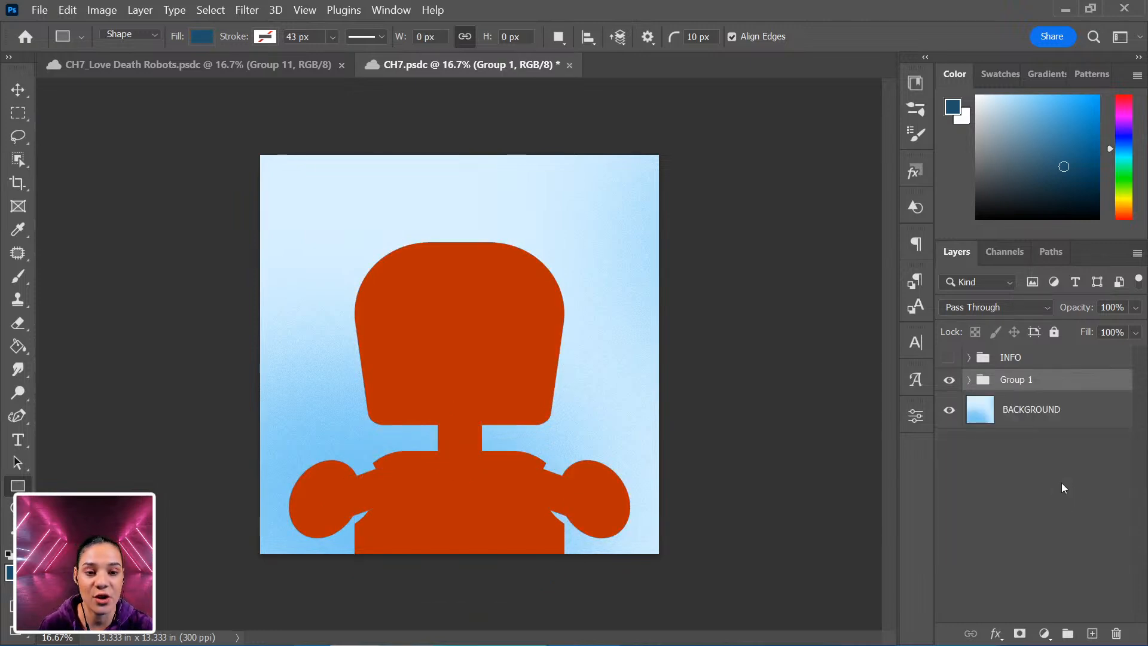
Scale the whole robot group up to 133.73% and move it lower on the canvas.
key("ctrl+t")
left_click_drag(628, 237, 714, 199)
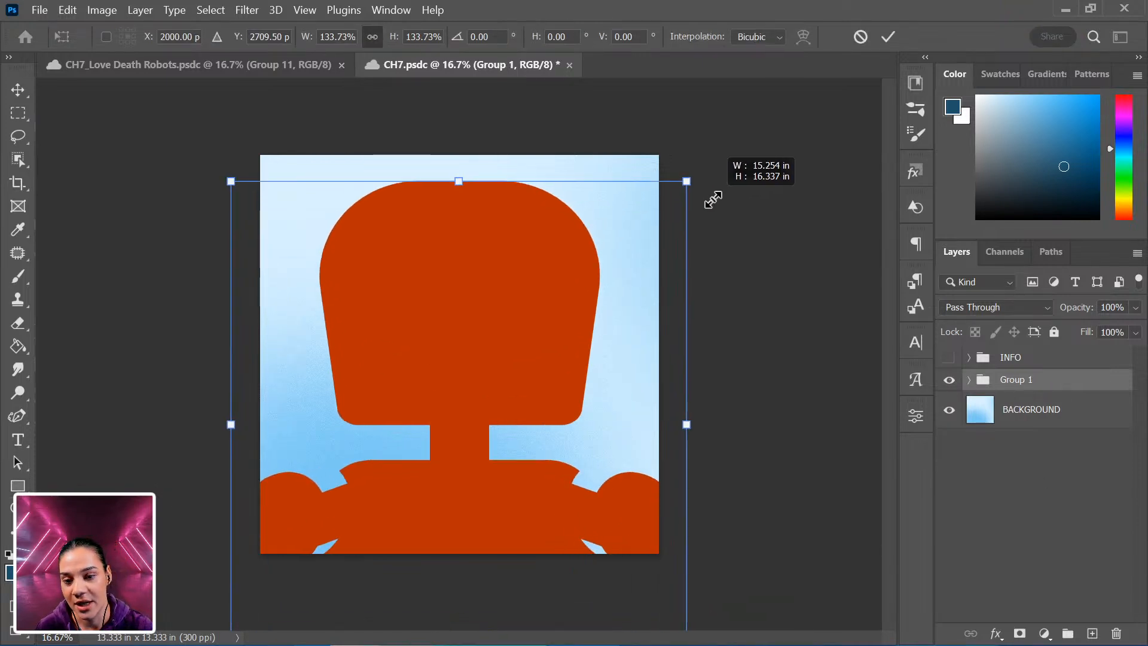
left_click_drag(643, 230, 623, 267)
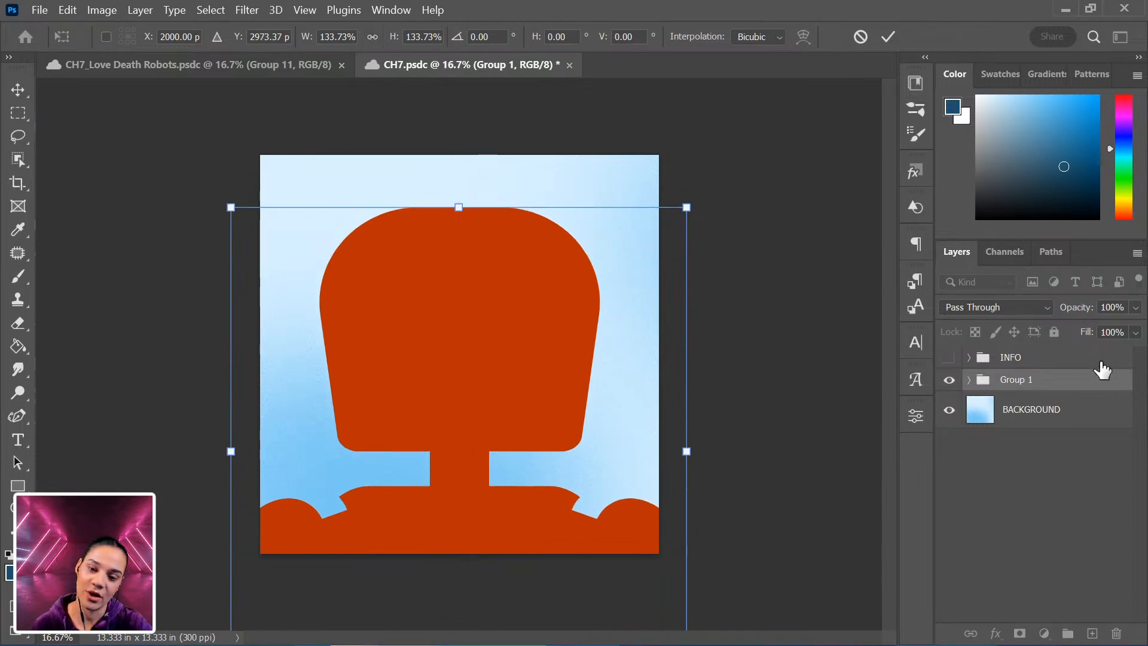
key("Return")
Open the robot group and duplicate the HEAD layer.
key("u")
key("ctrl+minus")
key("ctrl+minus")
key("ctrl+plus")
key("ctrl+plus")
key("ctrl+plus")
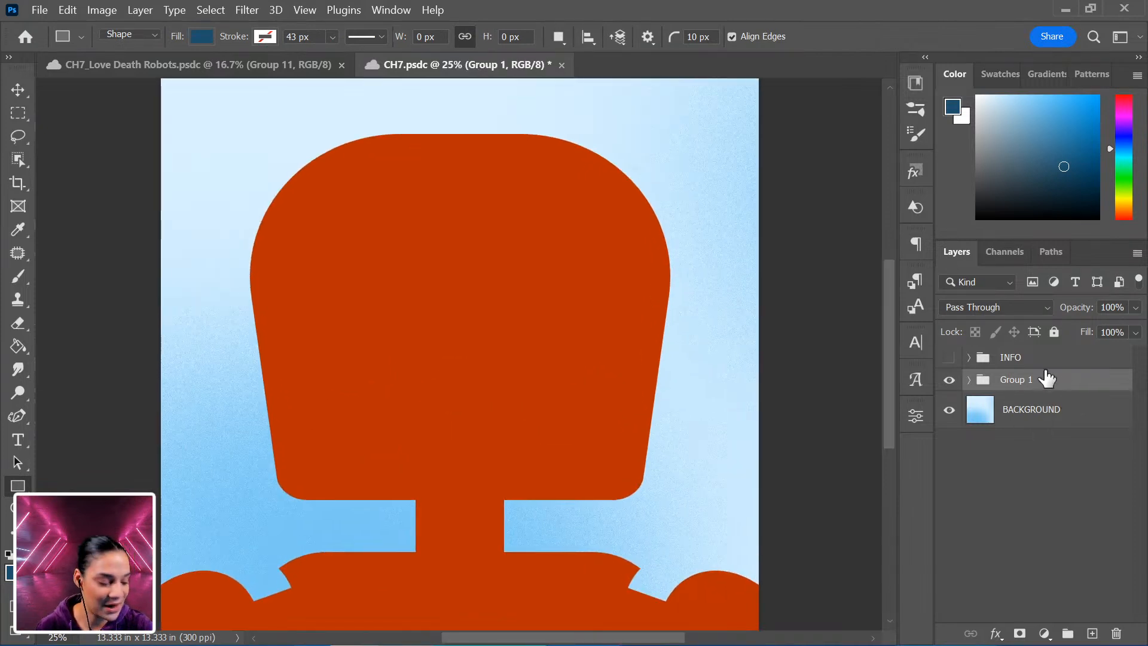
left_click(968, 381)
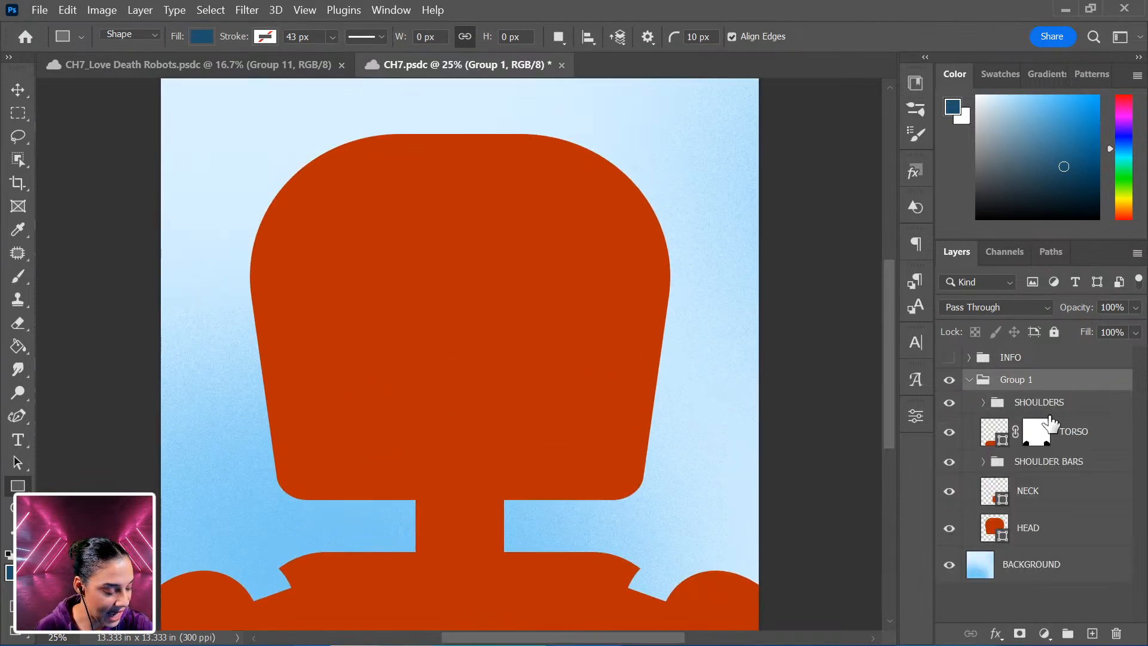
left_click(1055, 535)
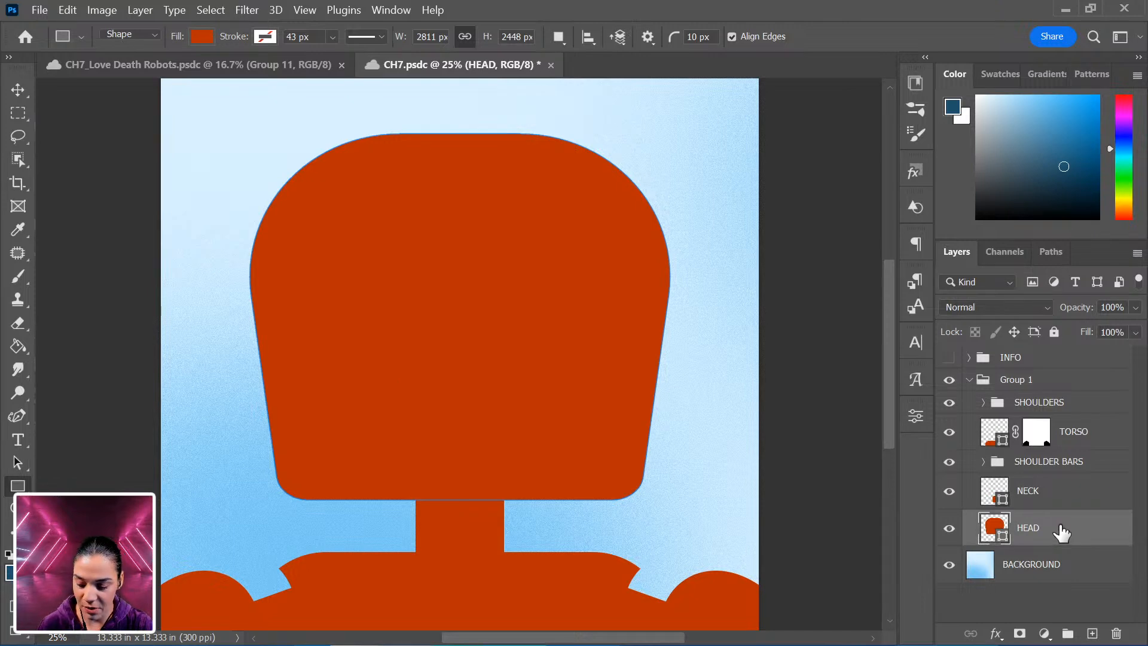
key("ctrl+j")
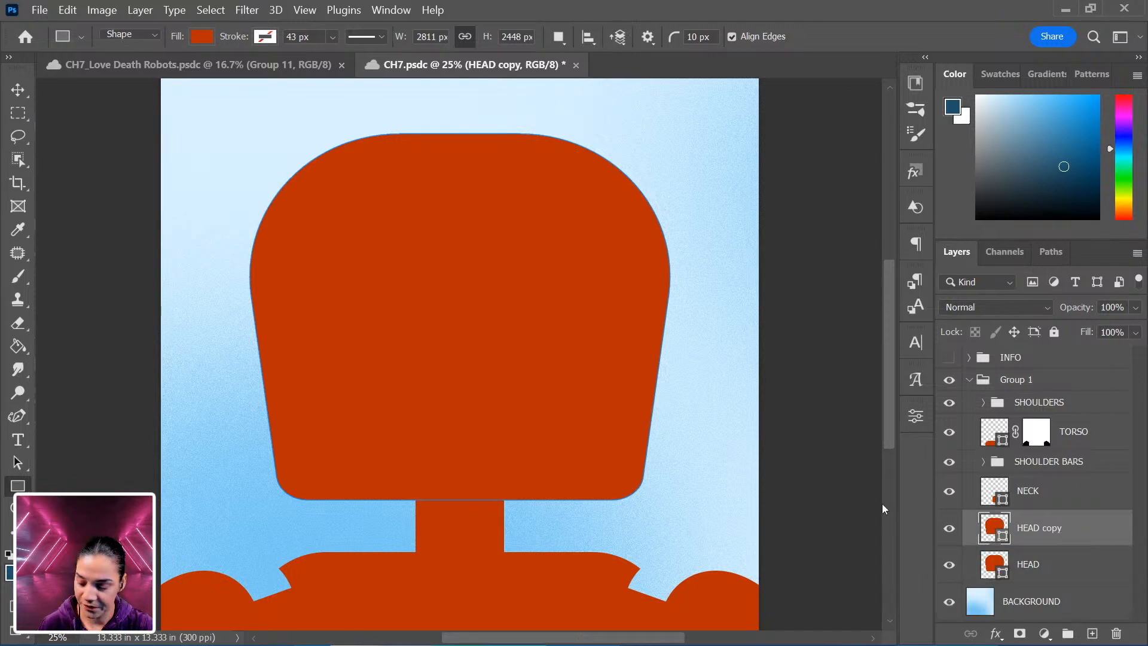
Shrink the head copy to about 76% width and 36% height and move it to form a cap on the head's top.
key("ctrl+t")
left_click_drag(668, 499, 637, 465)
left_click_drag(526, 391, 523, 315)
left_click_drag(638, 373, 490, 292)
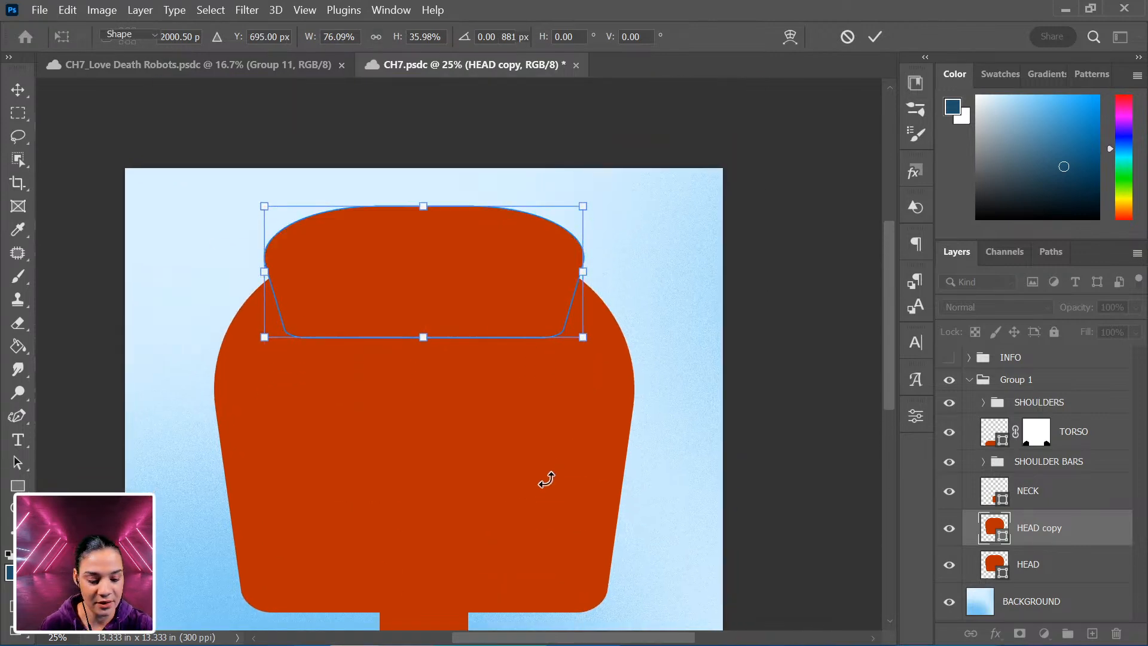
key("Return")
left_click_drag(531, 500, 548, 456)
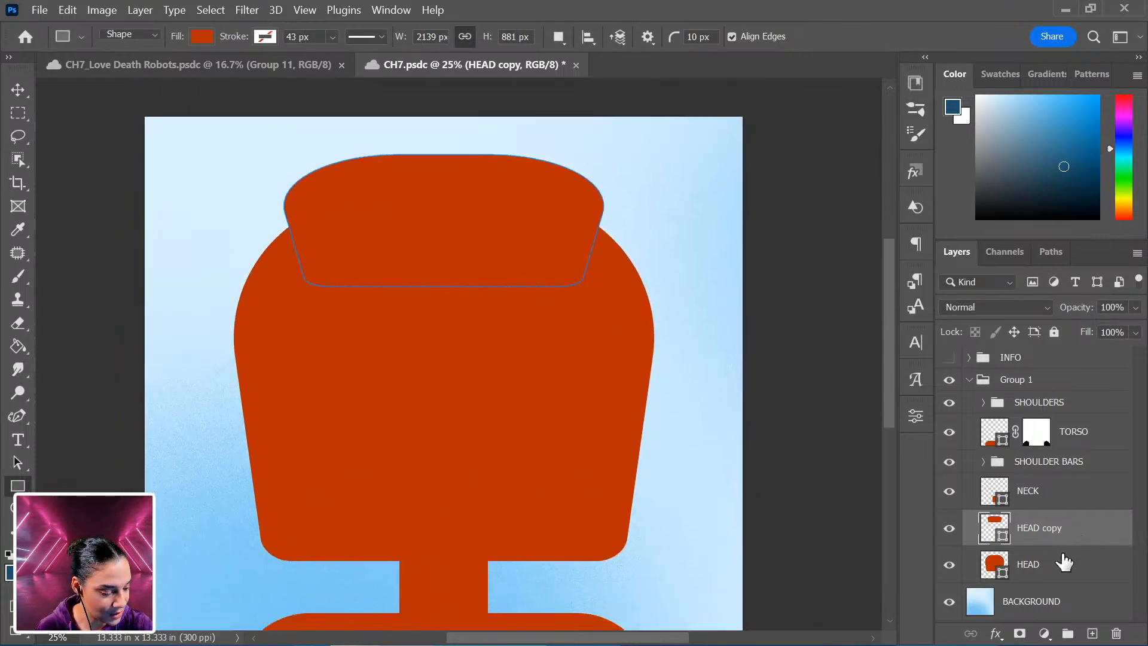
Draw a rectangle about 1777 × 1394 px over the head's face area.
left_click(915, 415)
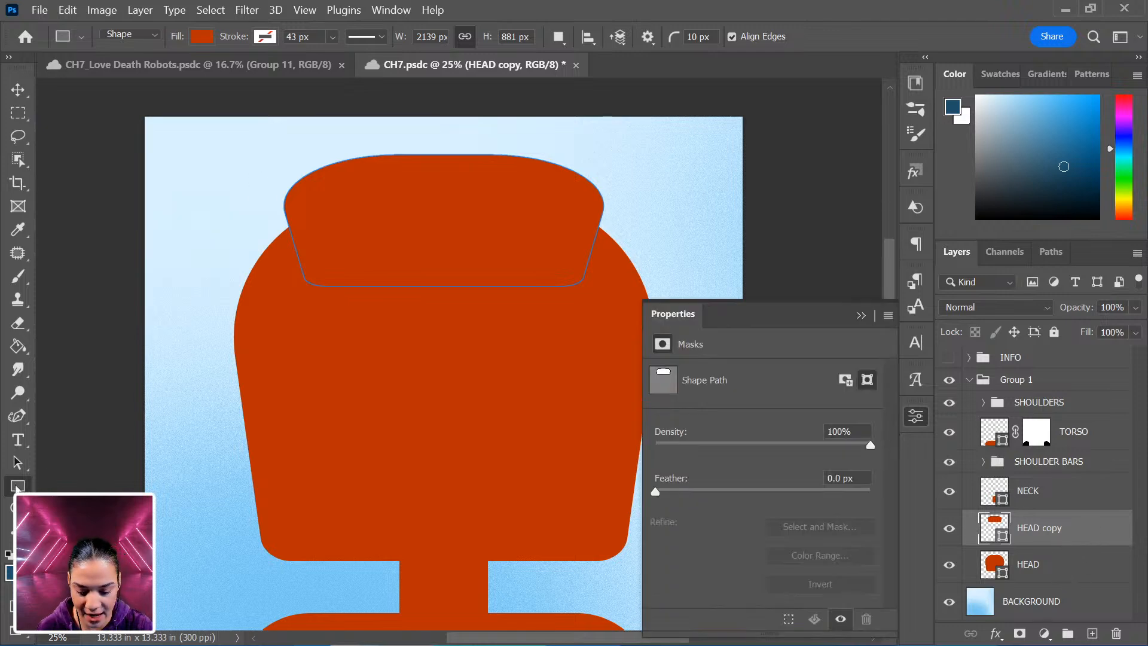
left_click_drag(308, 267, 574, 502)
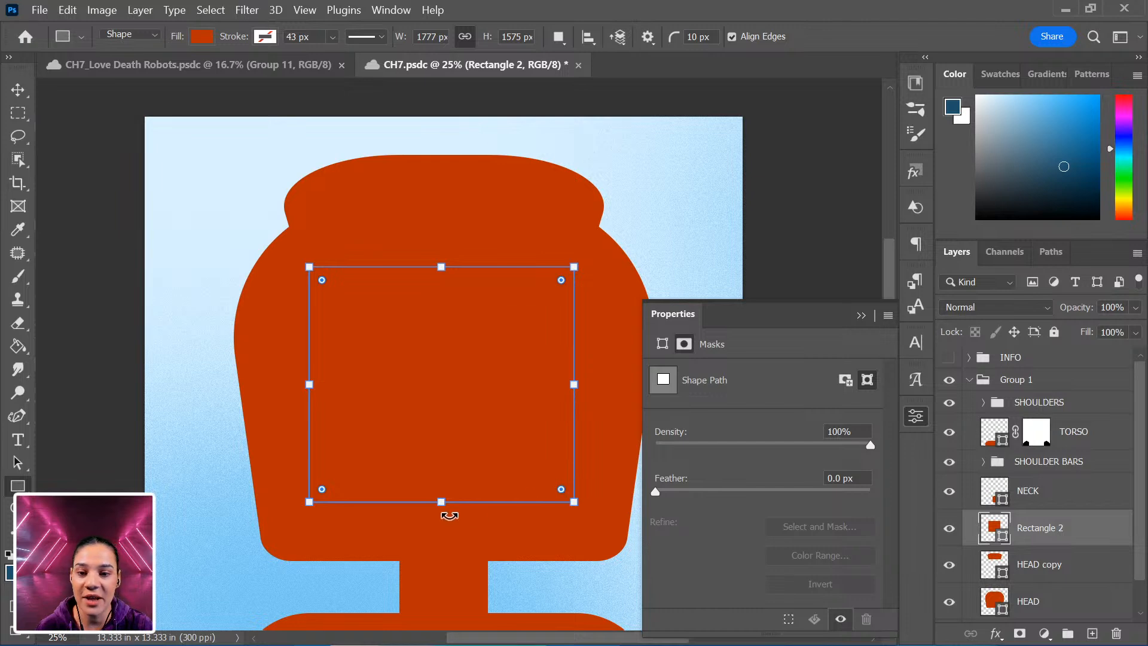
left_click_drag(436, 506, 436, 474)
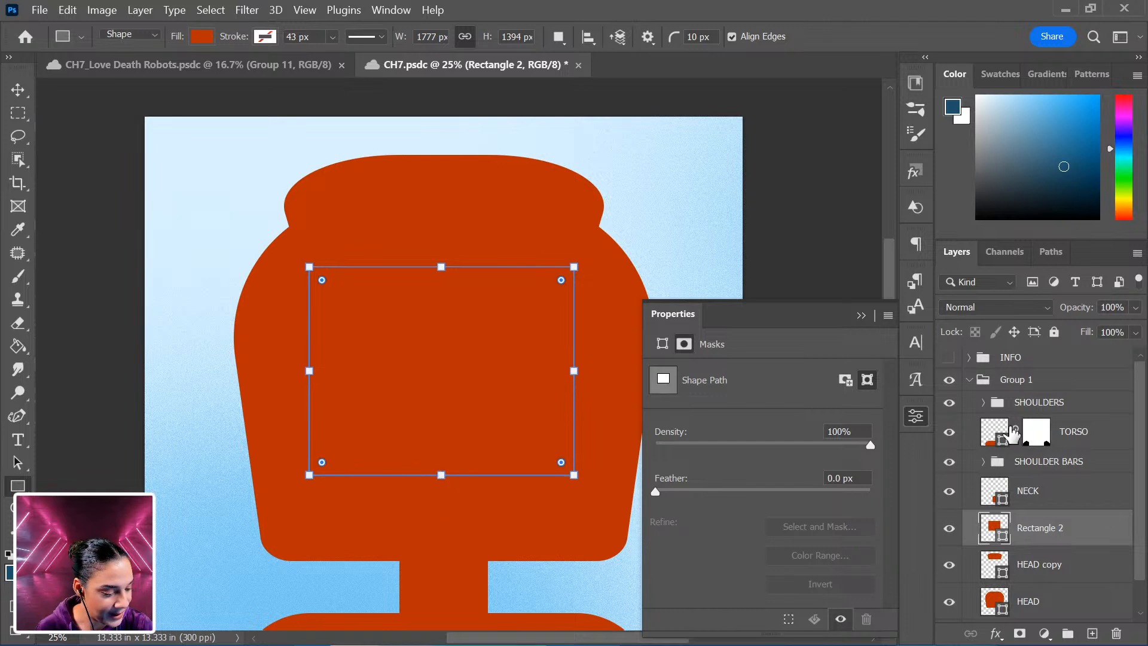
Round the rectangle's corners to 198 px and fill it with the dark blue swatch.
left_click(1076, 532)
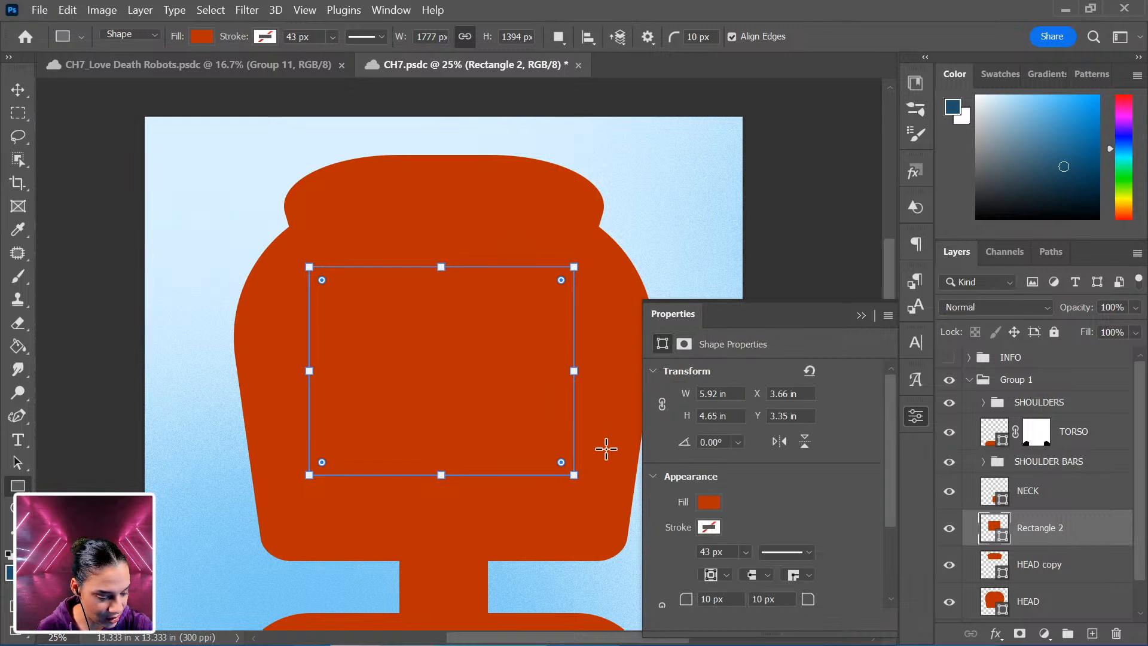
scroll(762, 556, "down", 2)
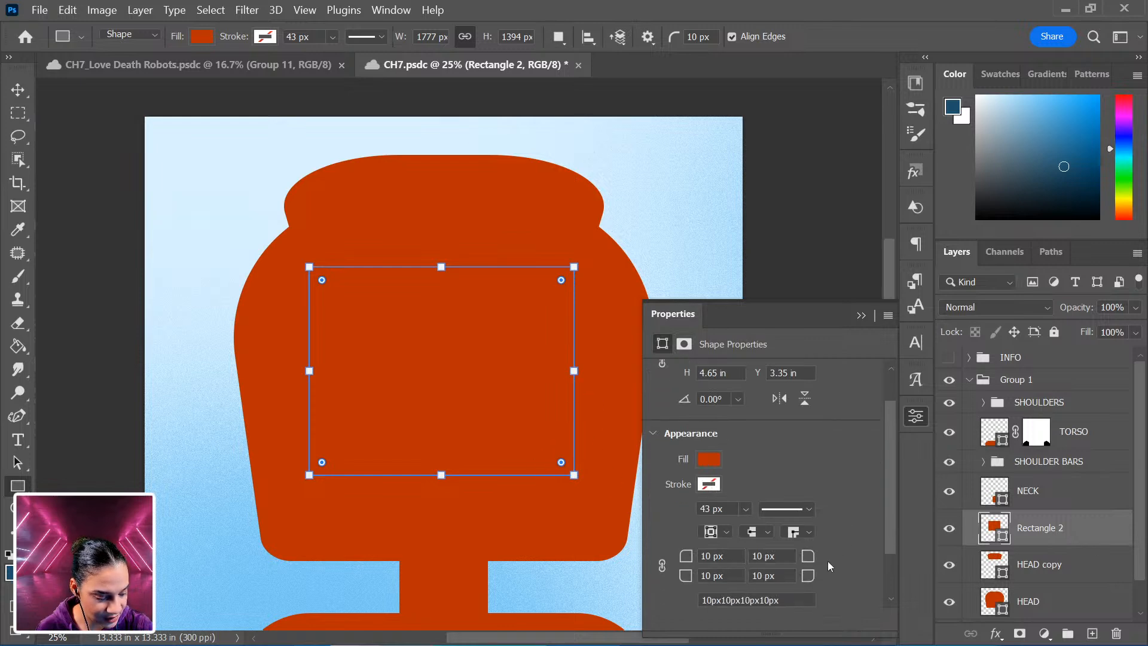
left_click_drag(565, 466, 544, 448)
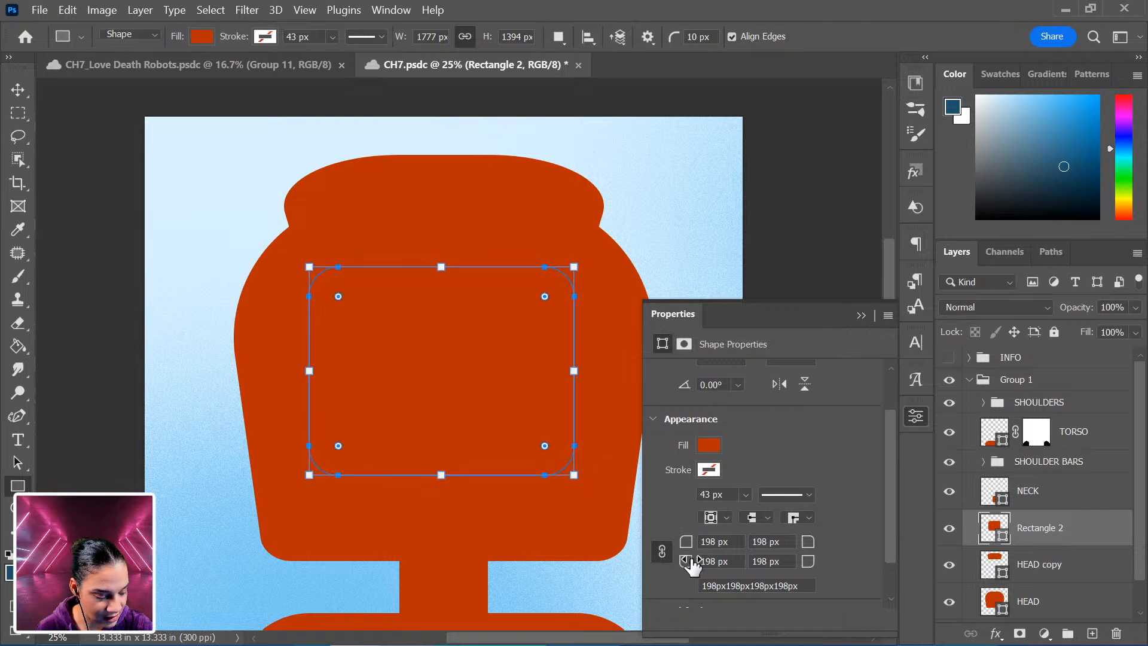
left_click(710, 445)
left_click(680, 414)
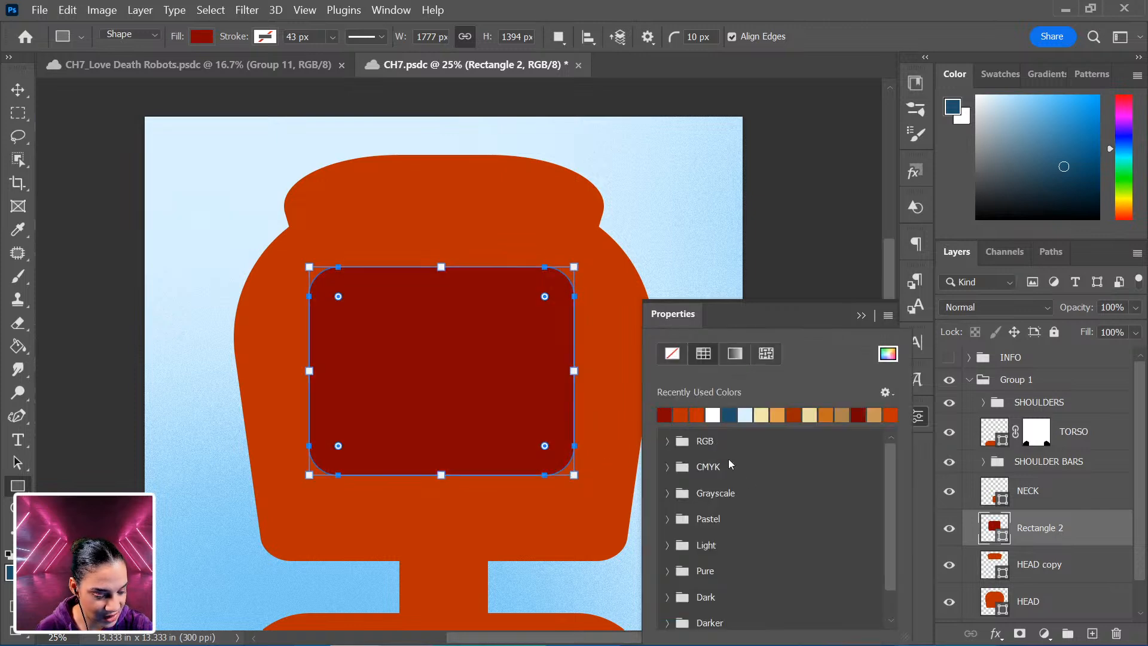
left_click(728, 414)
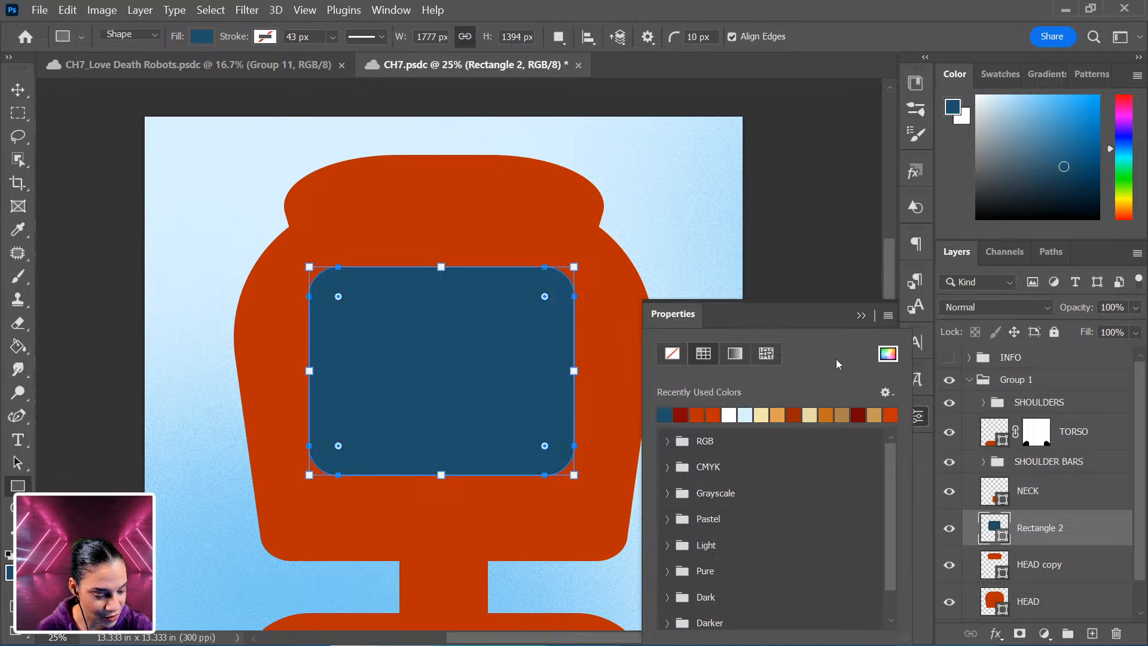
left_click(823, 320)
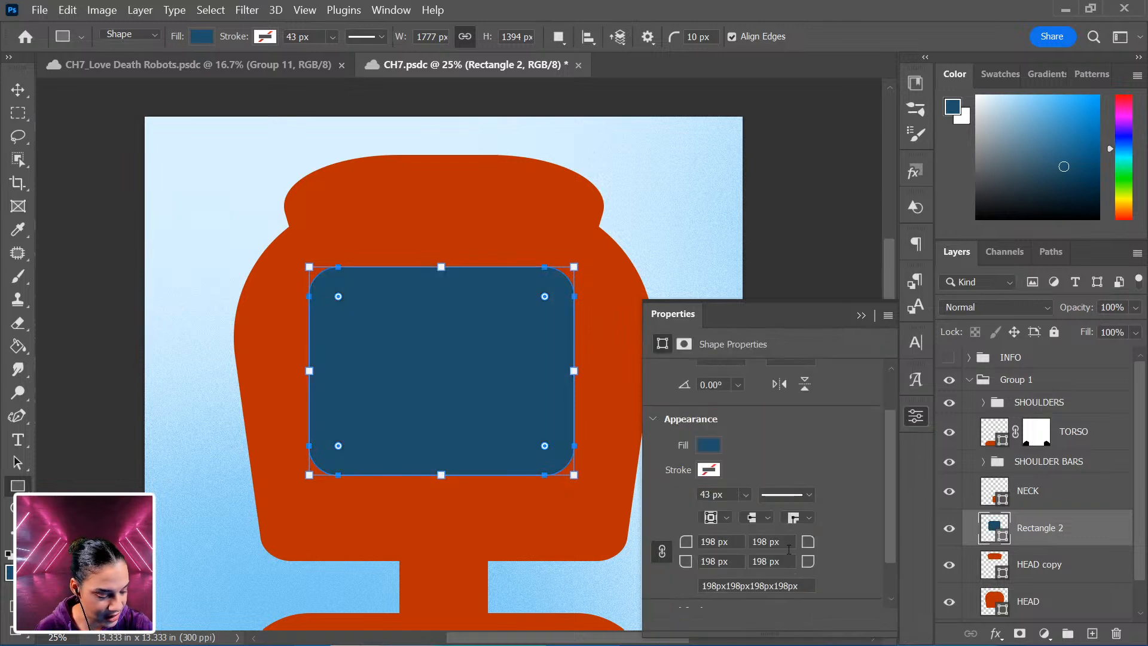
Unlink the corner radii, setting the bottom corners to 282 px and the top corners to 0 px.
left_click_drag(544, 445, 532, 433)
left_click(662, 550)
left_click_drag(686, 541, 598, 539)
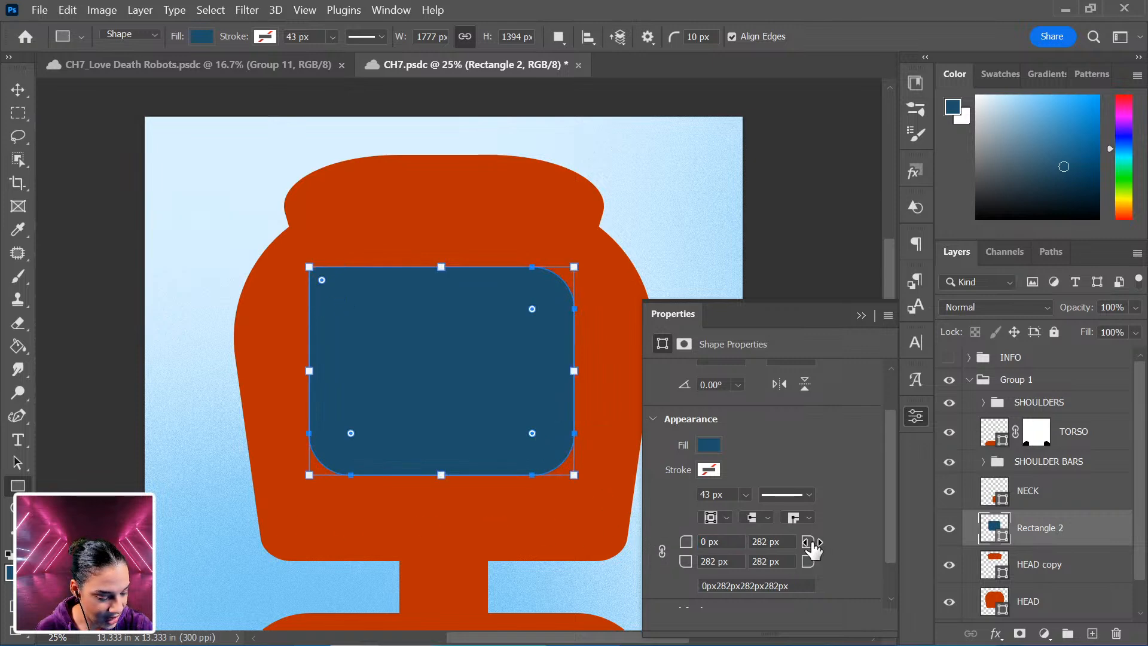
left_click_drag(807, 544, 268, 558)
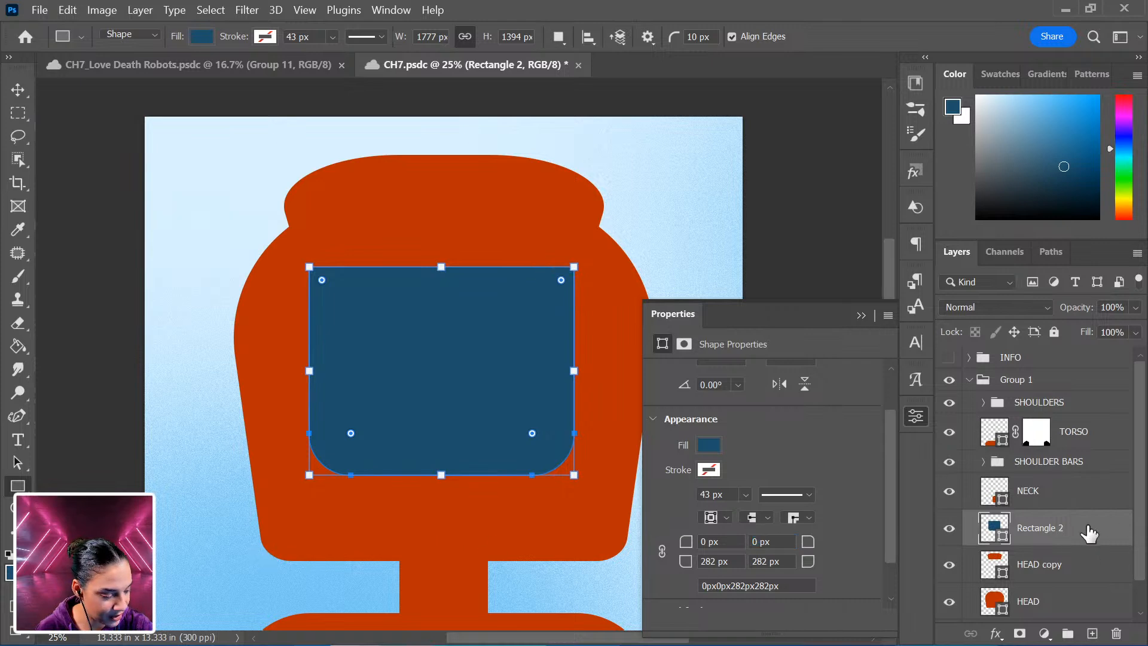
Move the rectangle up slightly and place its layer below the HEAD copy layer.
key("ctrl+t")
left_click_drag(476, 402, 489, 382)
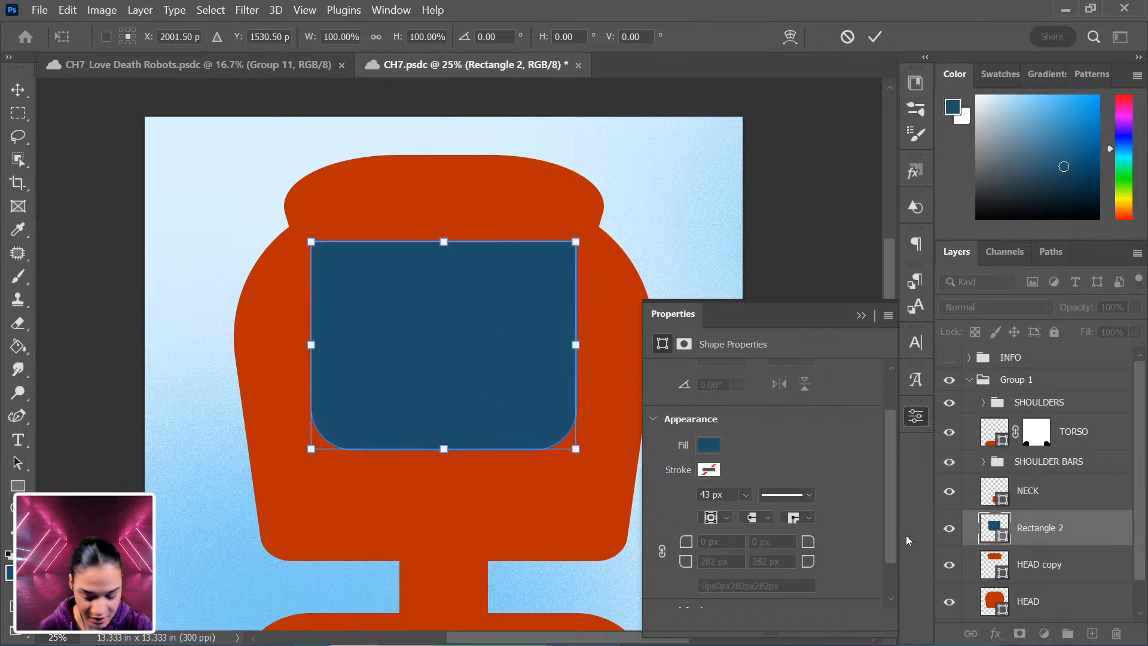
key("Return")
left_click_drag(1076, 534, 1068, 578)
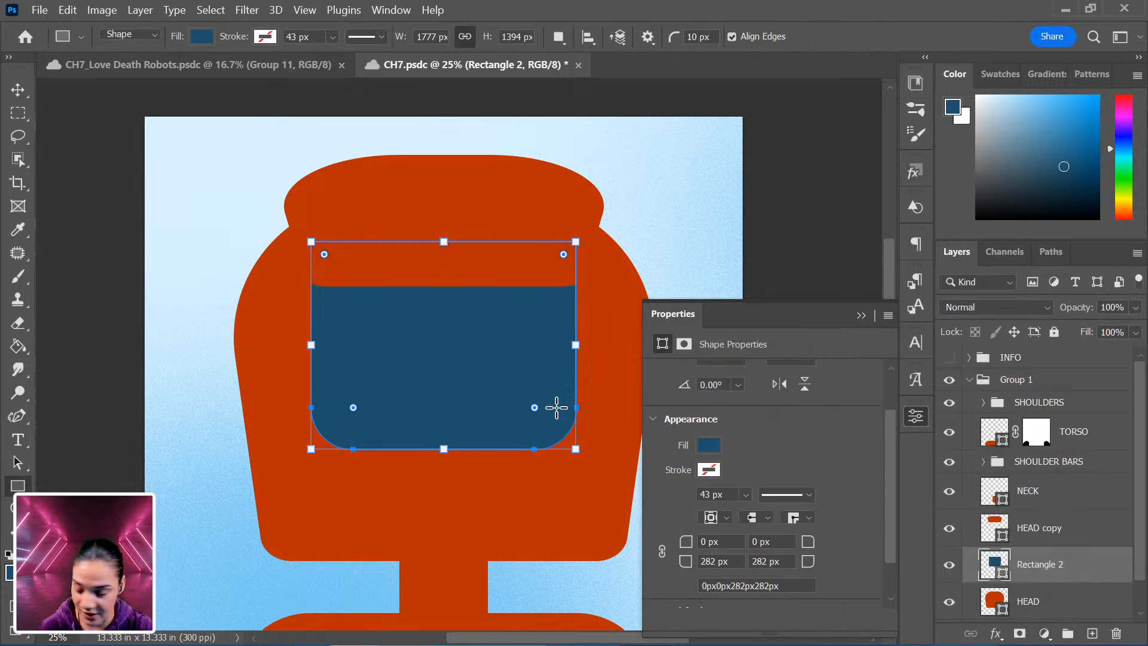
Nudge the blue rectangle down so it sits just below the head's cap.
key("ctrl+t")
left_click_drag(461, 359, 471, 388)
key("Return")
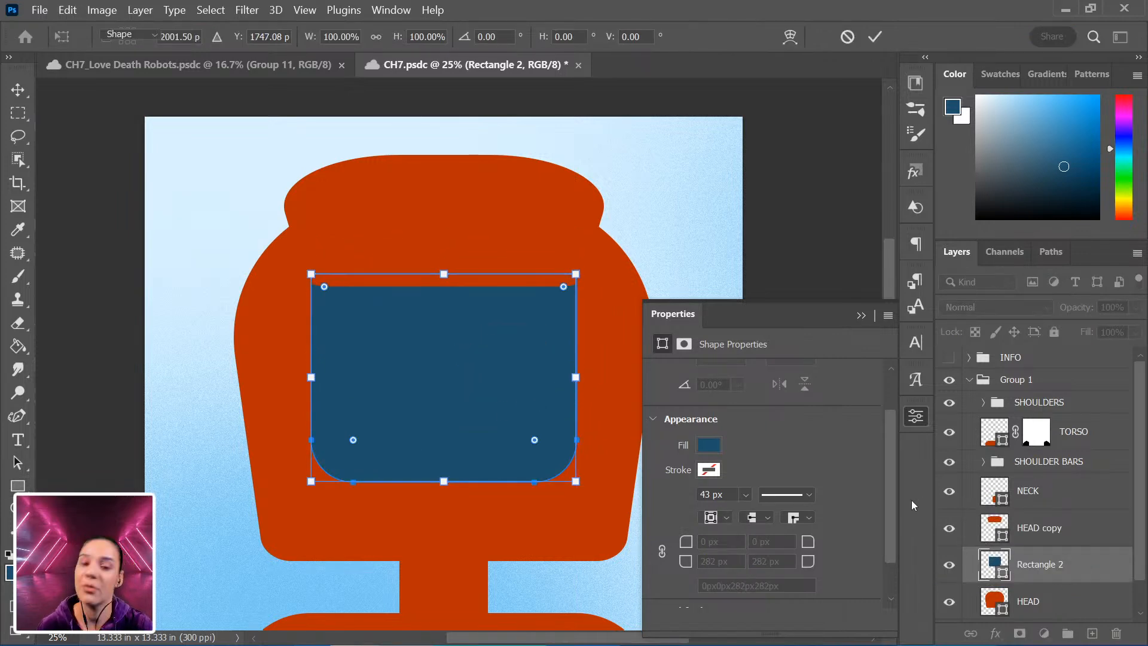
key("ctrl+minus")
key("ctrl+plus")
key("ctrl+minus")
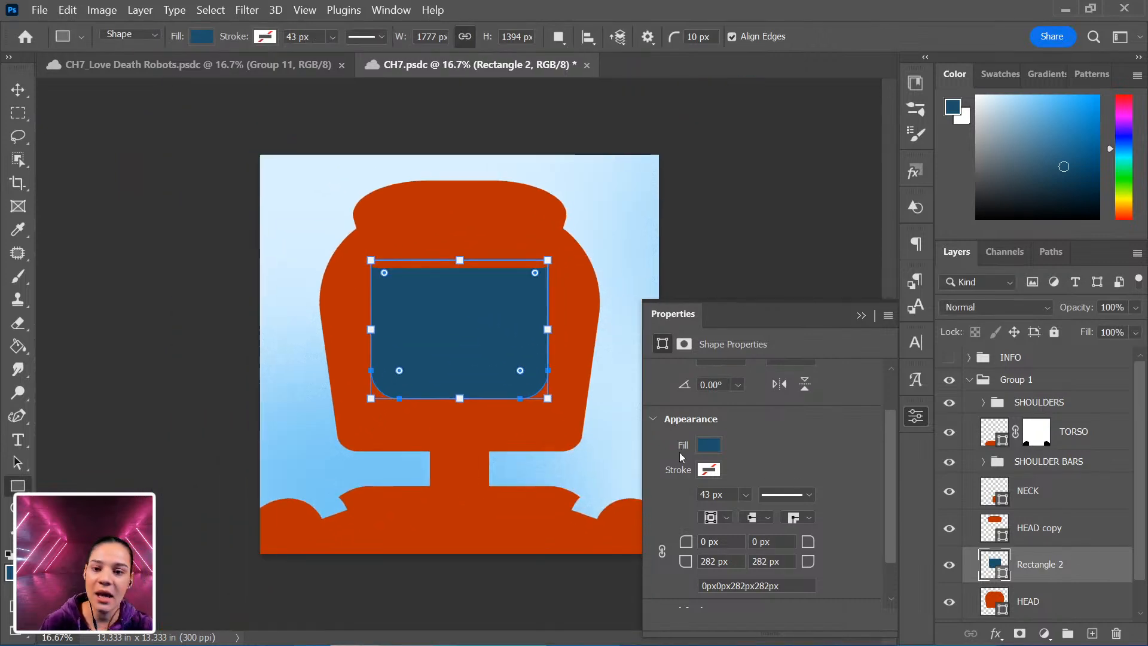
Save the document and rename the blue rectangle's layer FACE PLATE.
key("ctrl+plus")
key("ctrl+s")
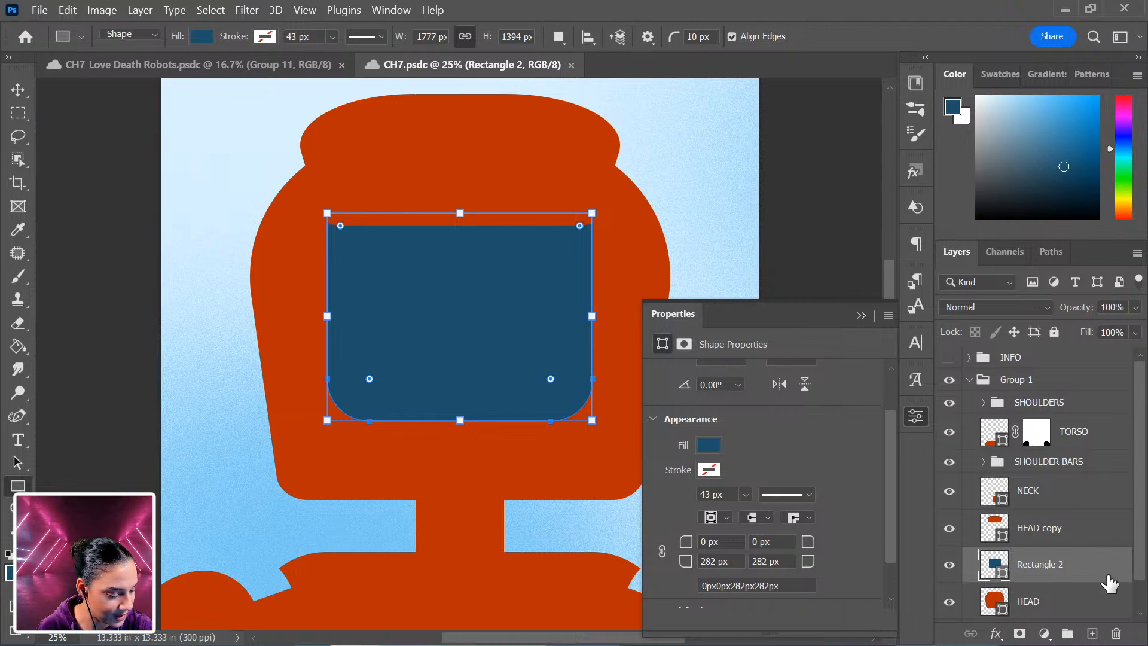
double_click(1043, 564)
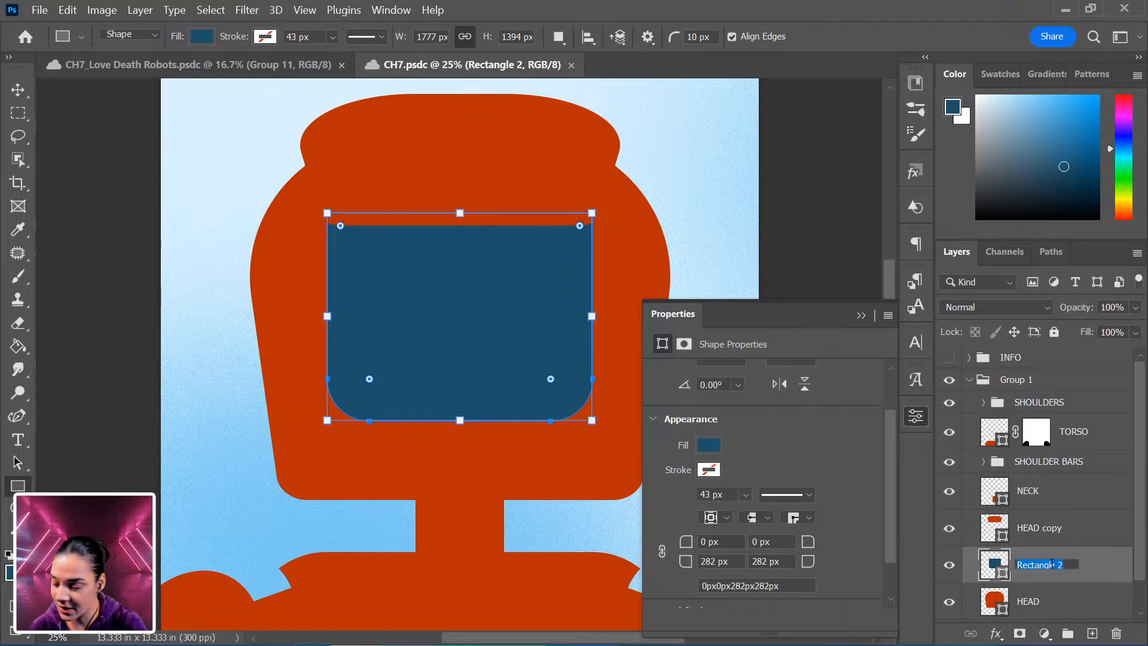
type("FACE PLATE")
key("Return")
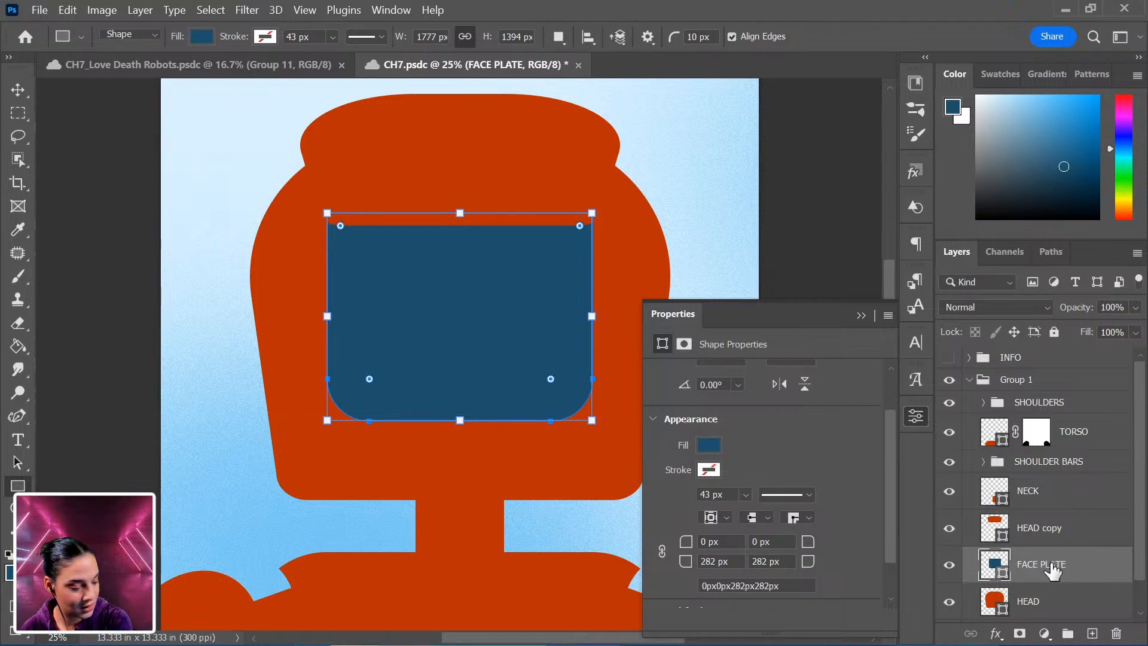
Rename the HEAD copy layer VISOR and collapse Group 1 in the layer stack.
double_click(1042, 528)
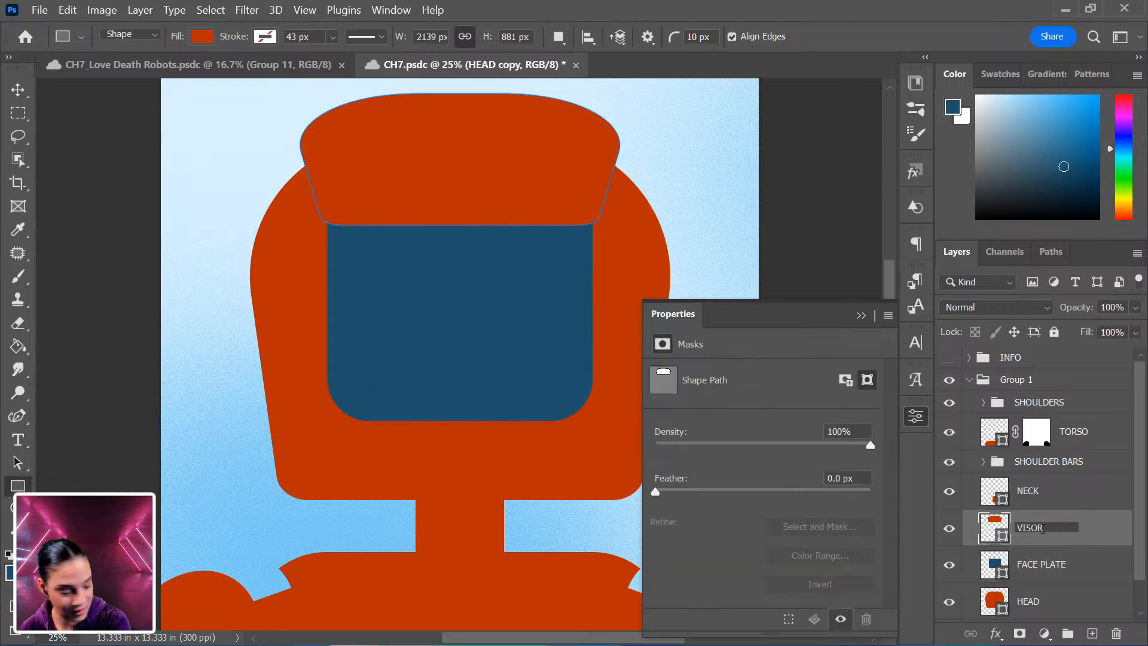
key("Return")
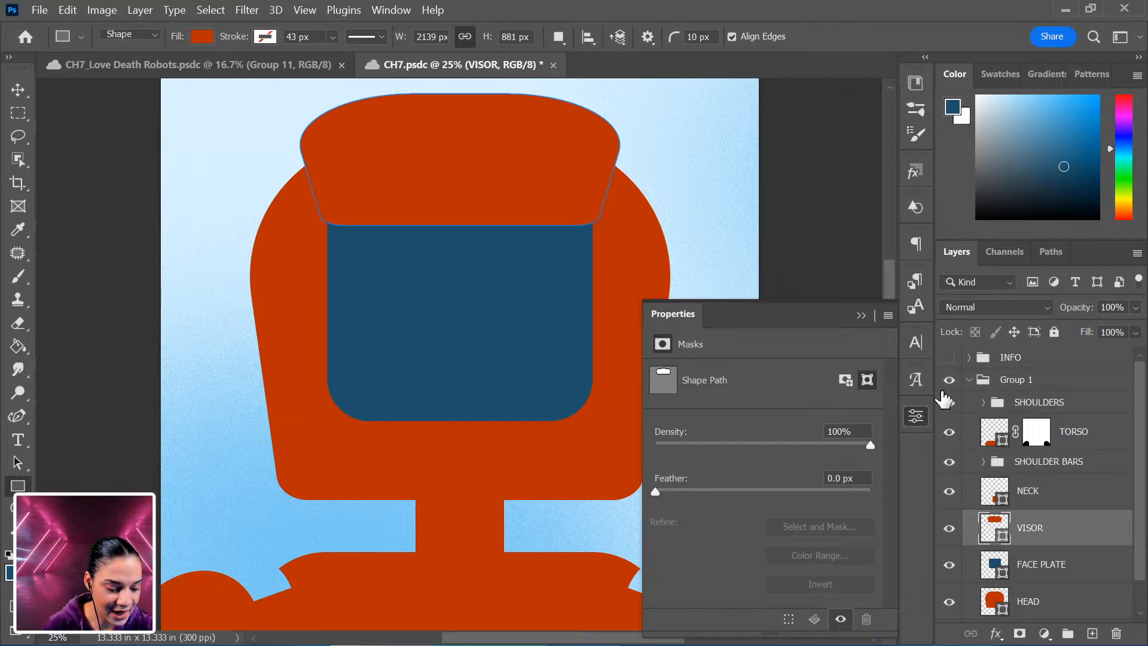
left_click(1040, 403)
left_click(1048, 383)
left_click(968, 380)
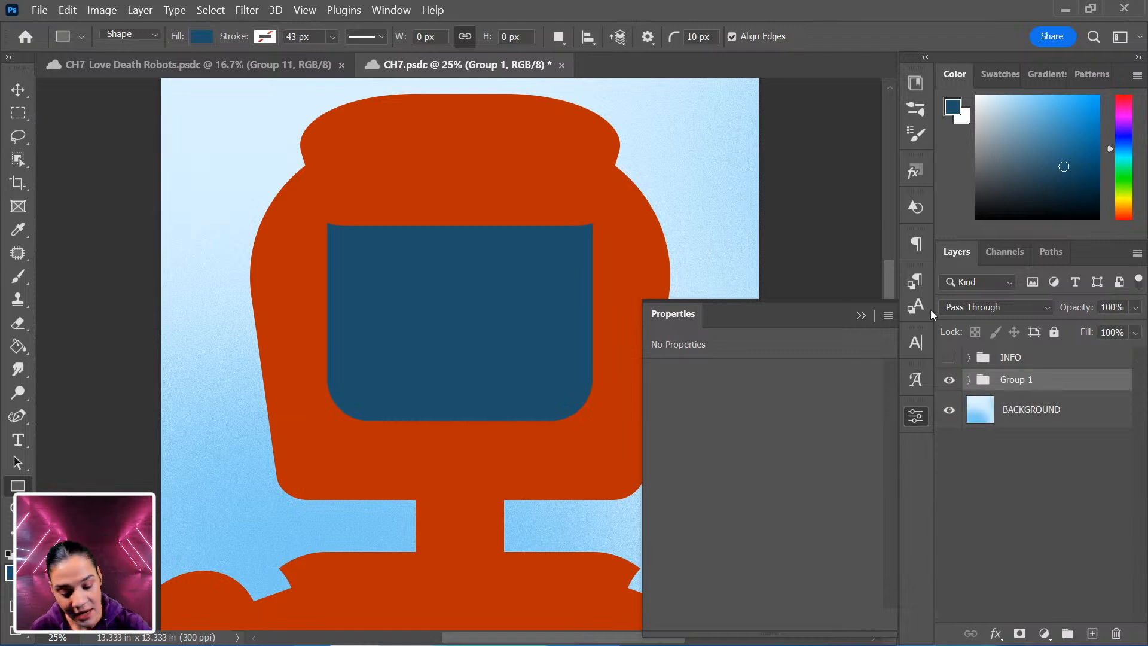
Draw a white circle about 444 px wide on the upper-left part of the blue face screen.
key("shift+u")
left_click_drag(358, 255, 426, 342)
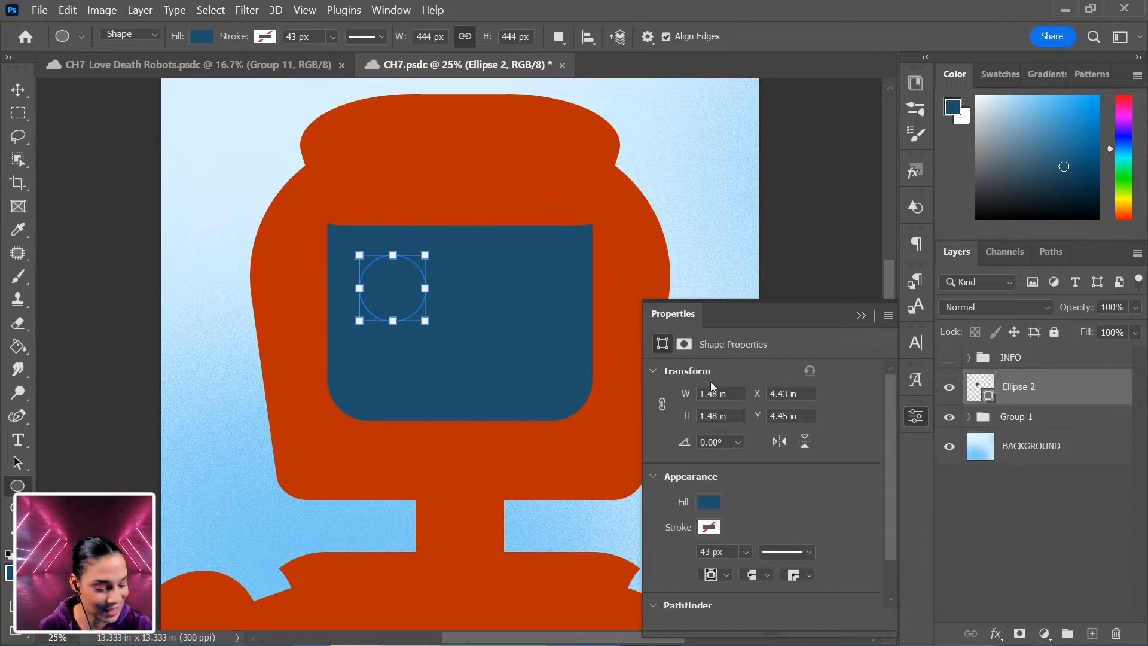
left_click(709, 504)
left_click(734, 418)
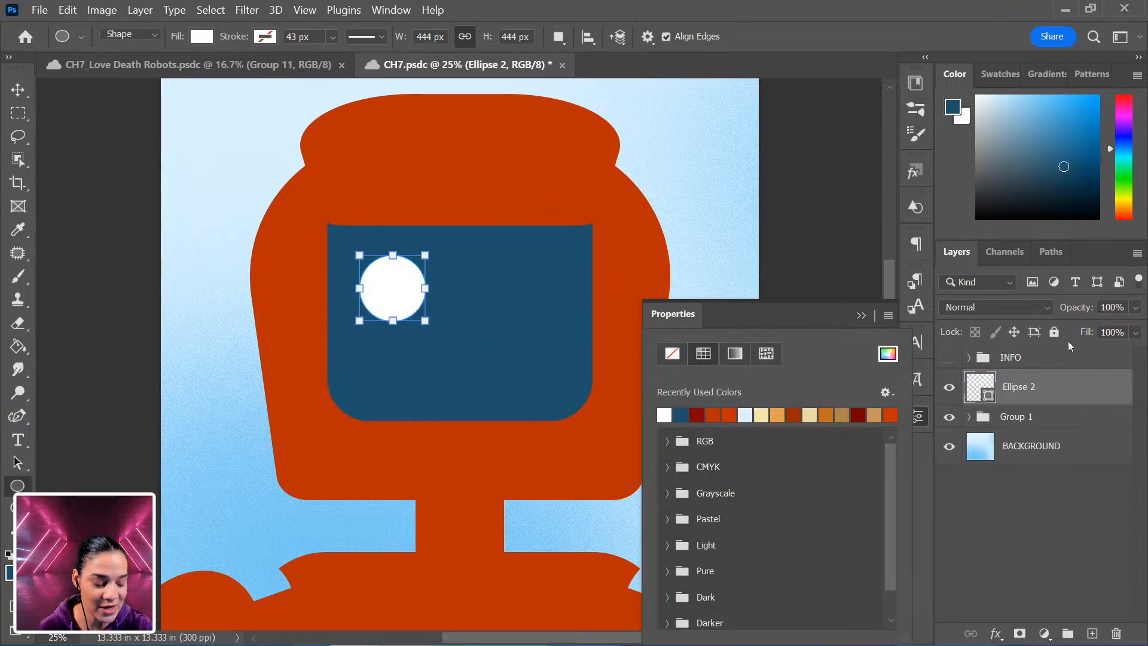
left_click(1096, 389)
Move the circle slightly up and left to position it as the left eye.
key("ctrl+t")
left_click_drag(399, 291, 377, 276)
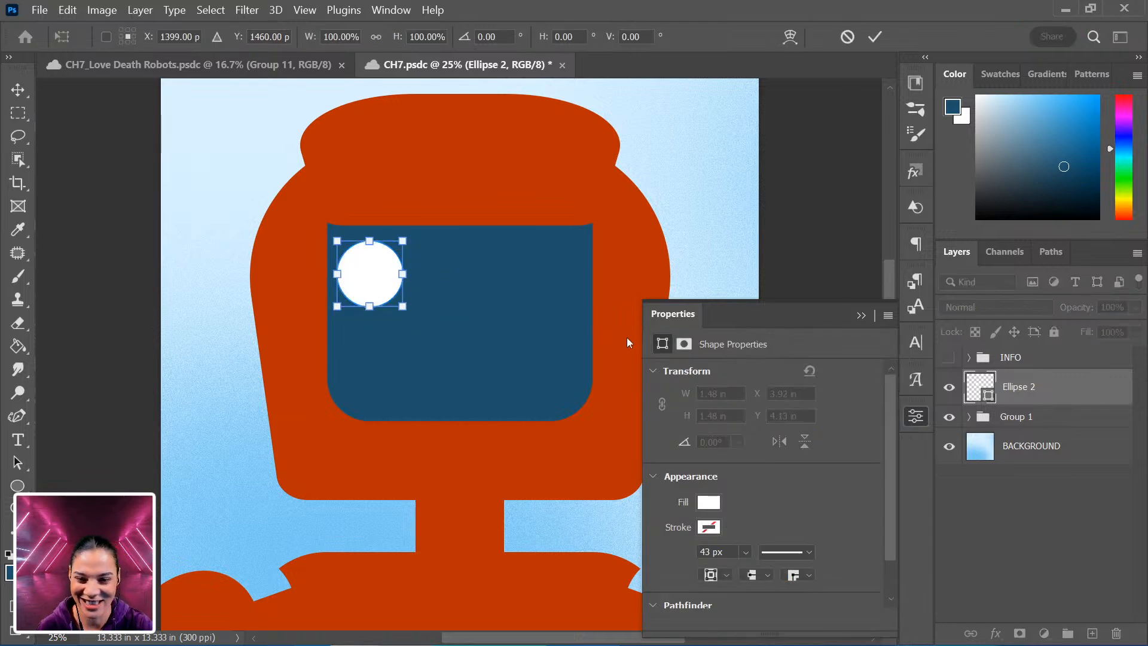
key("Return")
Duplicate the eye circle and move the copy horizontally to the right as the second eye.
key("ctrl+j")
key("ctrl+t")
left_click_drag(384, 278, 551, 277)
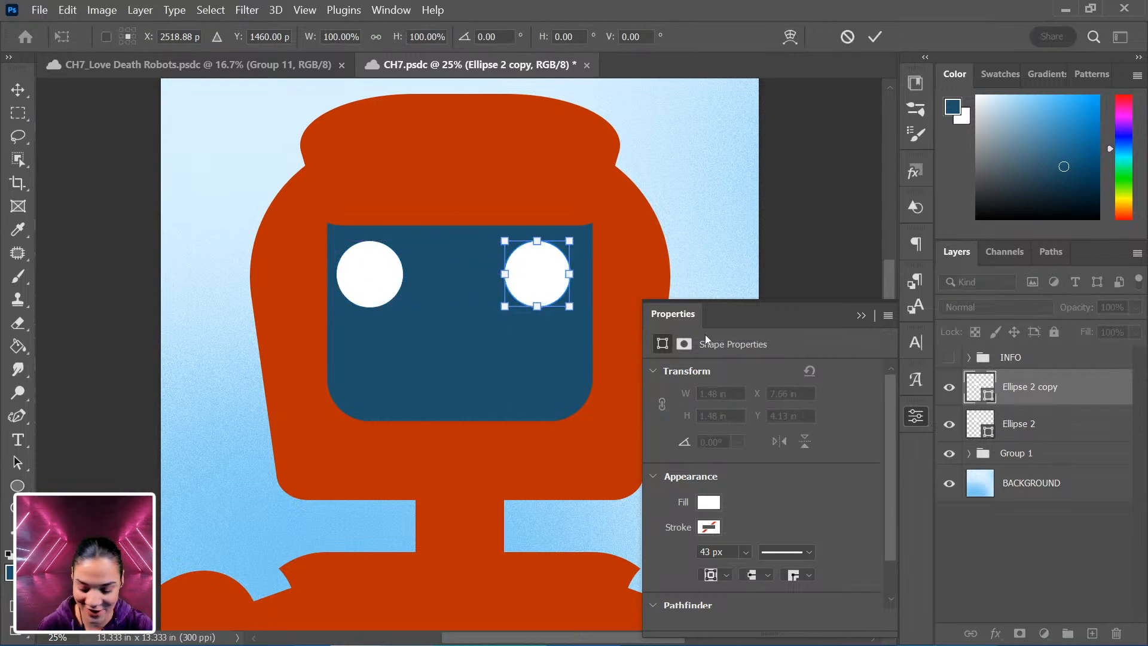
left_click(1038, 423, "shift")
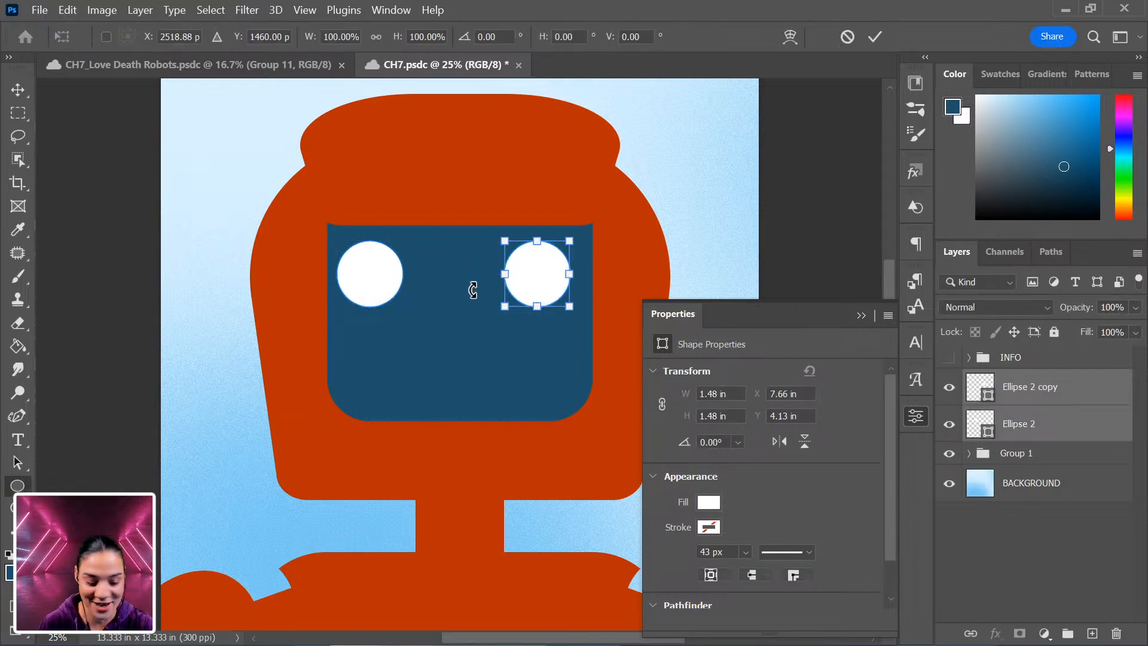
key("Return")
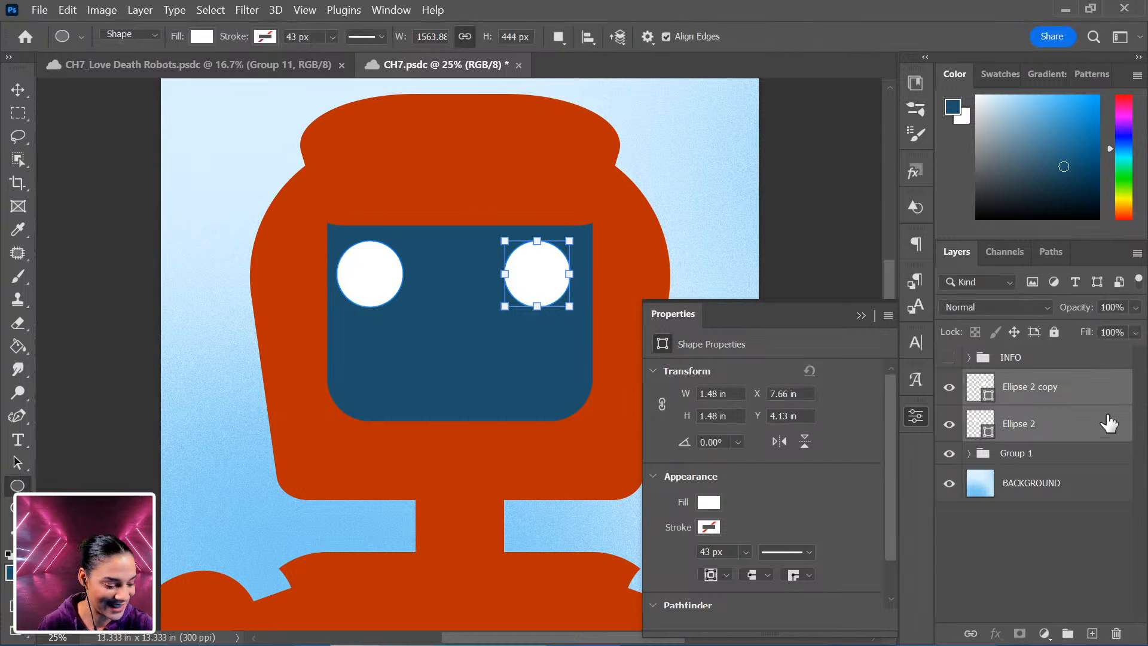
Group both eye circles and center the group horizontally on the face screen.
key("ctrl+g")
key("ctrl+t")
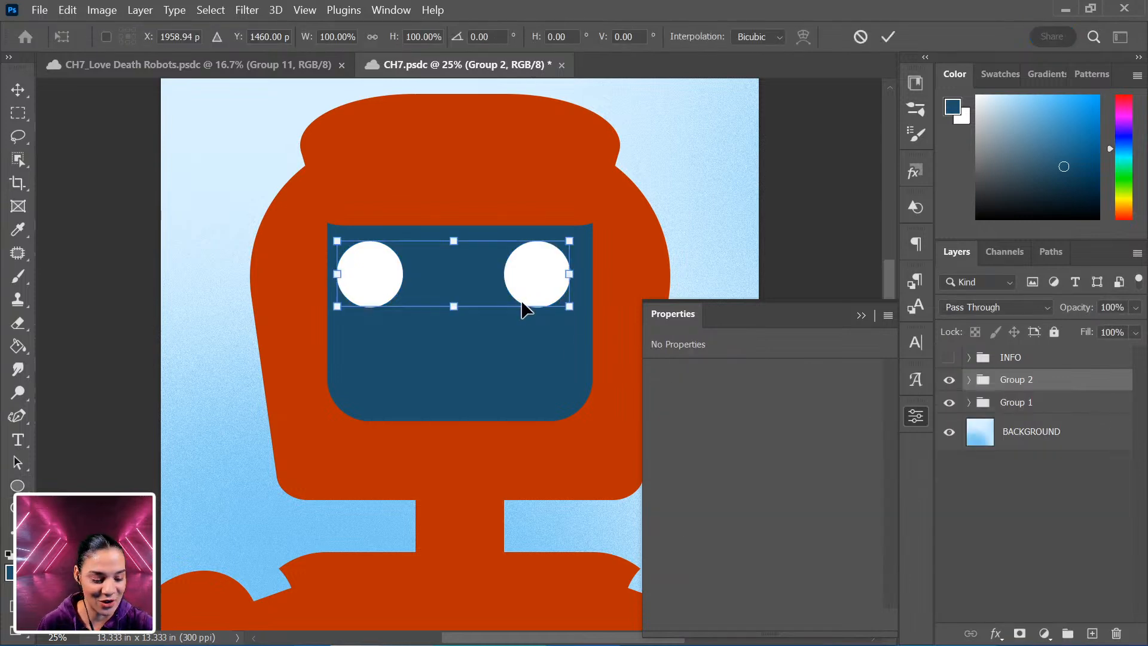
left_click_drag(525, 278, 529, 278)
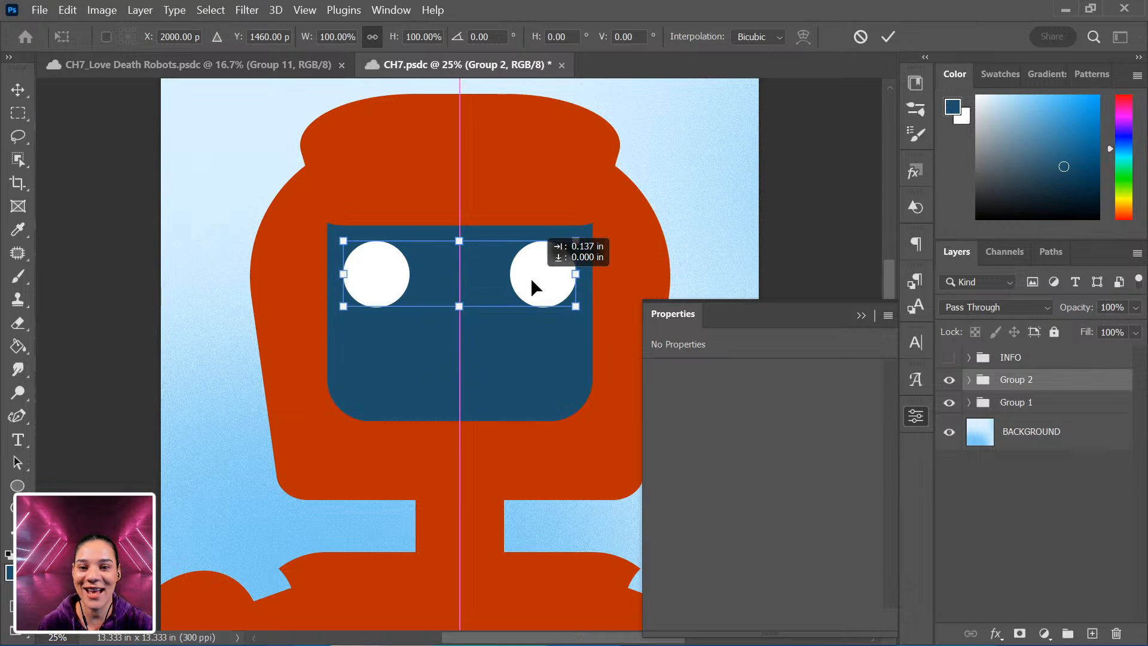
key("Return")
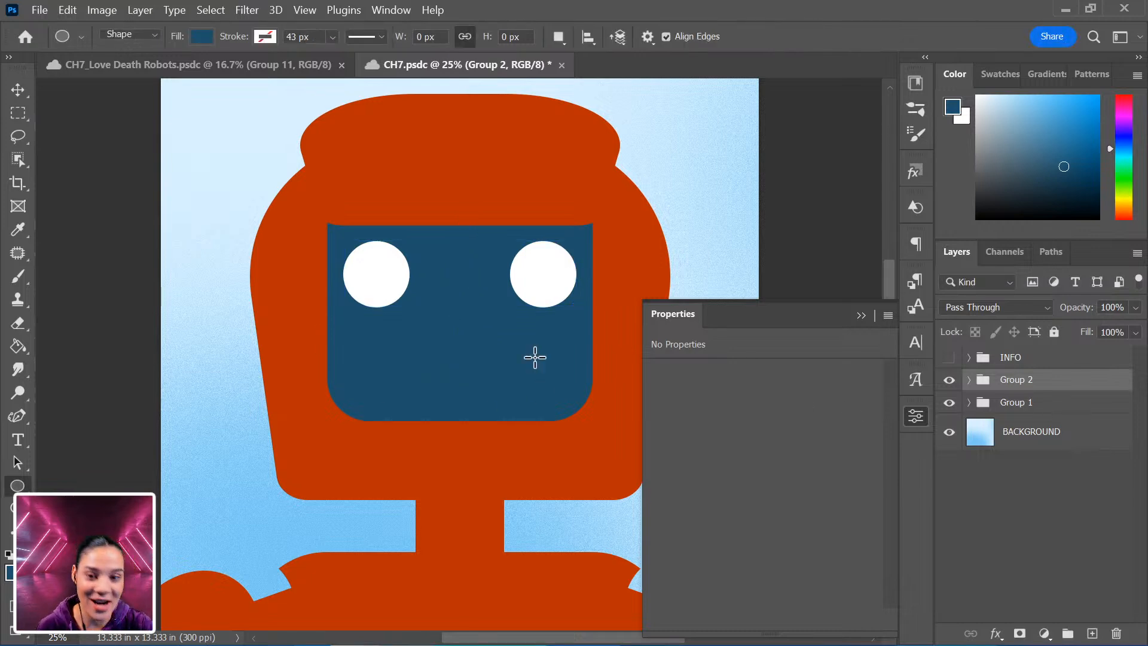
Draw a white rectangle about 315 by 103 px between and below the eyes as the mouth.
left_click_drag(440, 317, 487, 328)
key("ctrl+z")
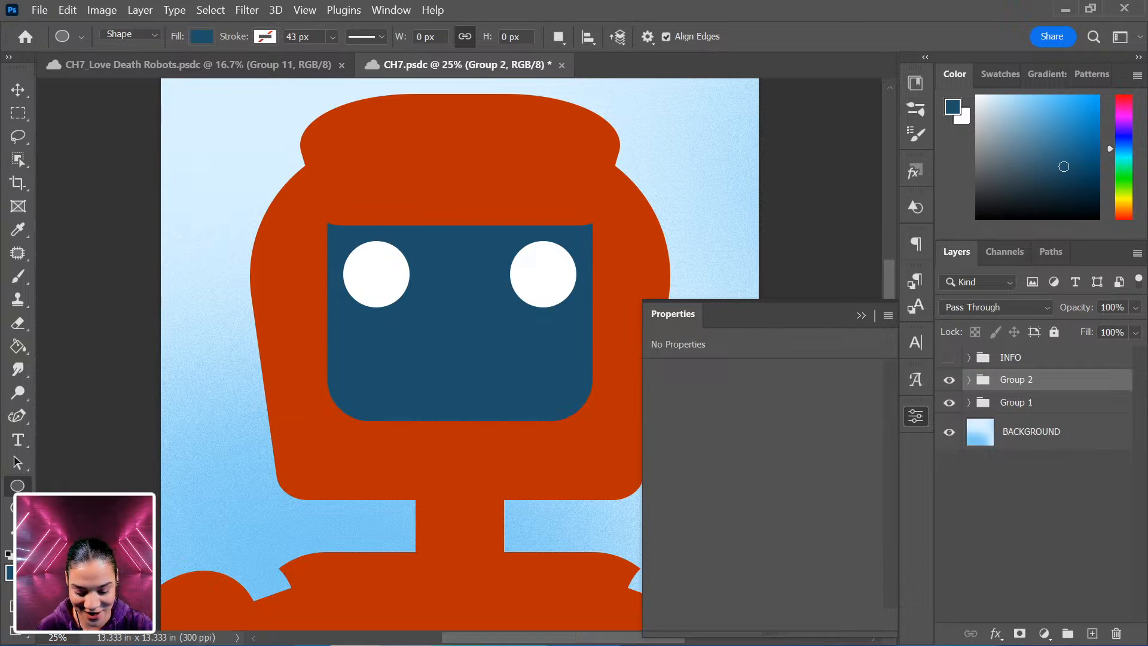
right_click(17, 485)
left_click(57, 476)
left_click_drag(437, 302, 484, 317)
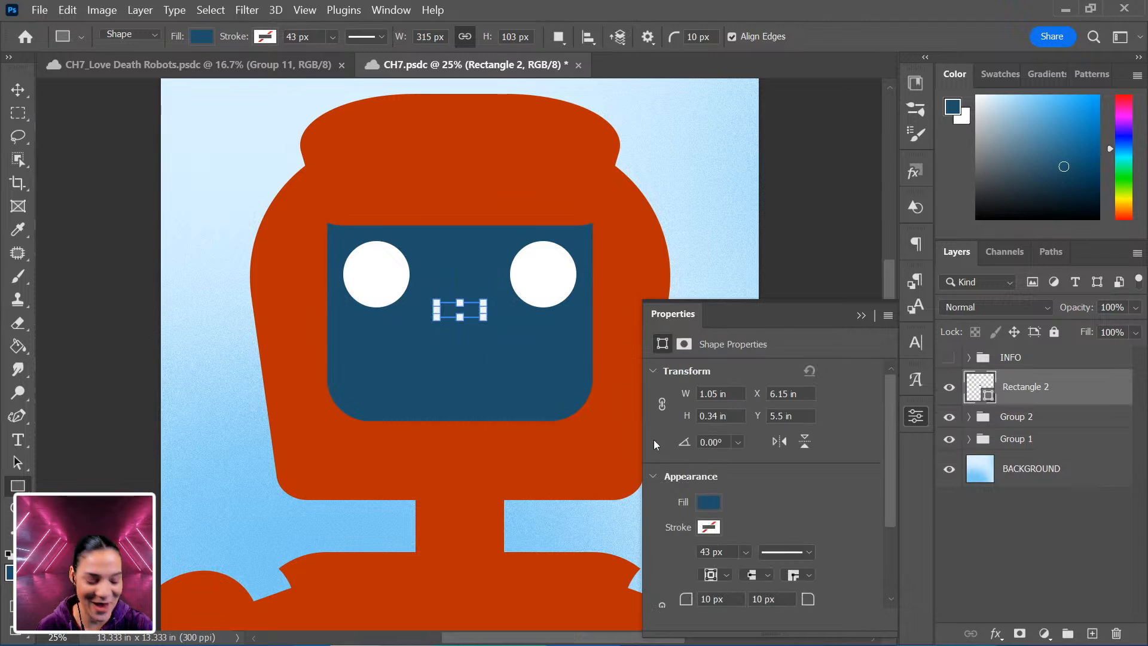
left_click(708, 503)
left_click(663, 414)
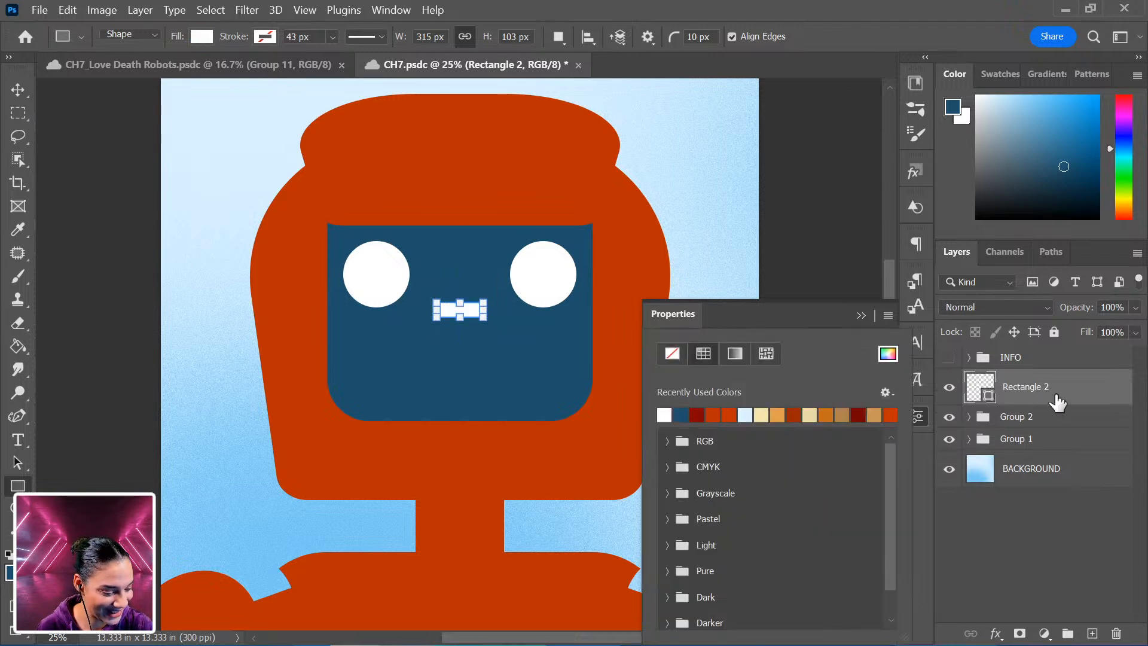
left_click(1051, 398)
Nudge the mouth rectangle up slightly.
key("ctrl+t")
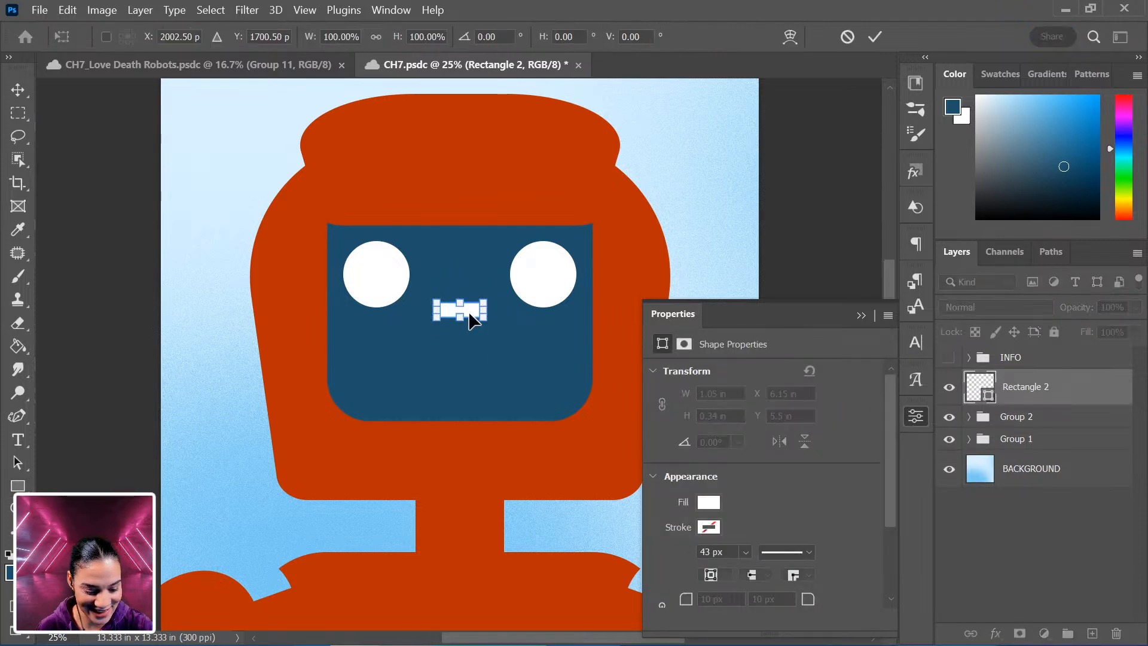
left_click_drag(471, 322, 469, 312)
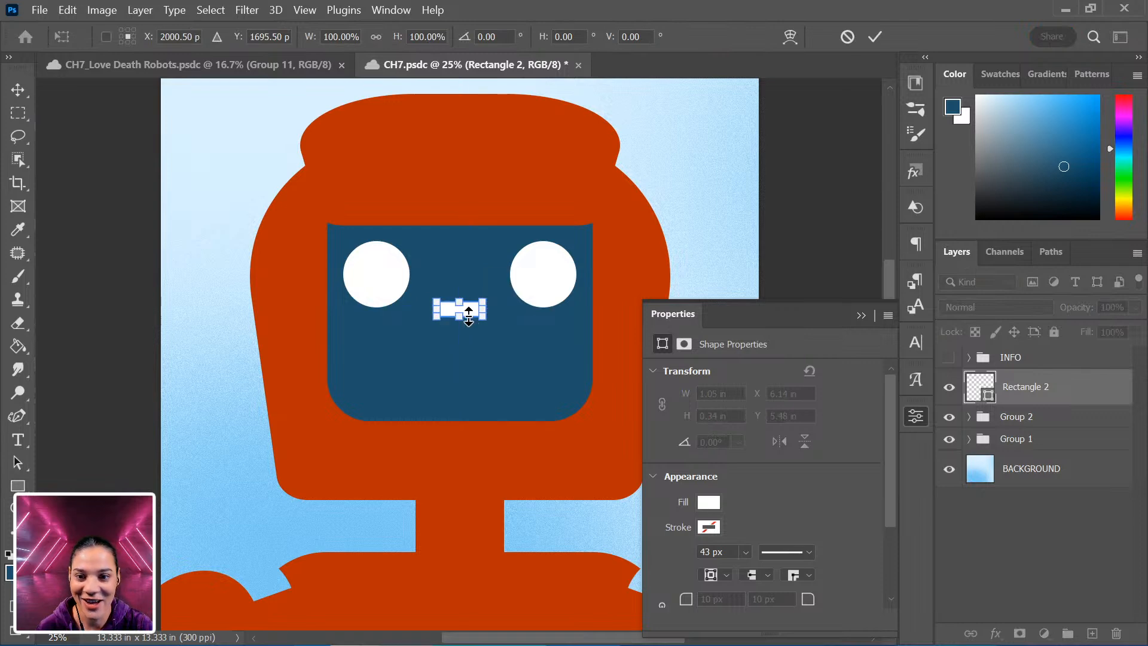
key("Return")
Zoom out and back in to review the face on the whole character.
key("ctrl+minus")
key("ctrl+minus")
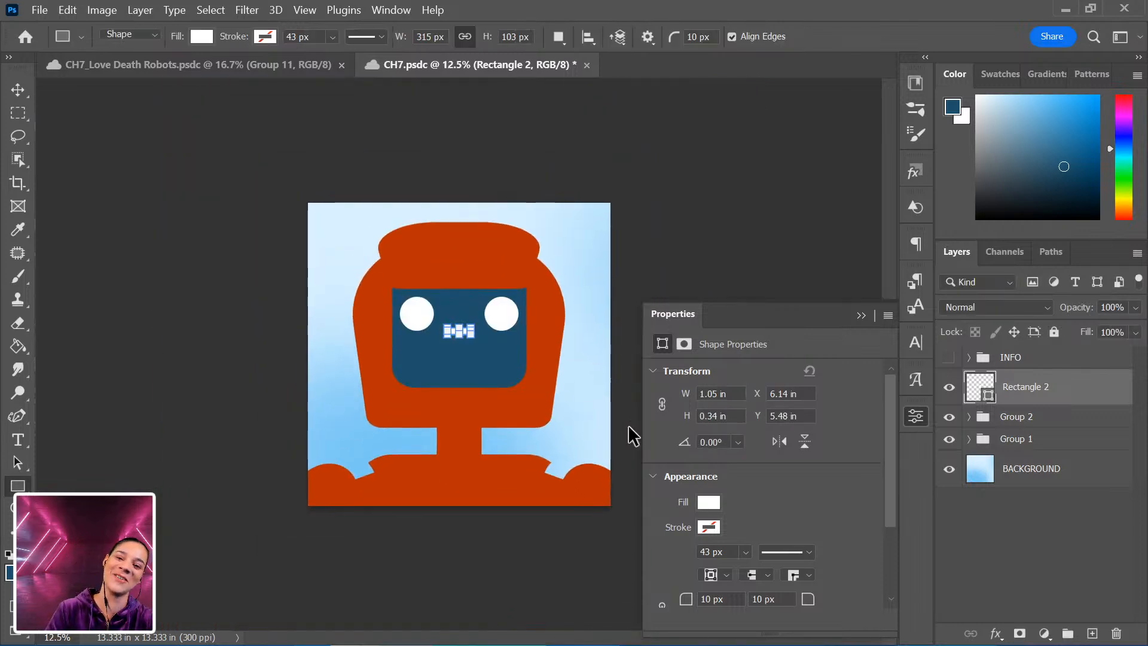
key("ctrl+plus")
key("ctrl+plus")
left_click(1025, 359)
key("ctrl+minus")
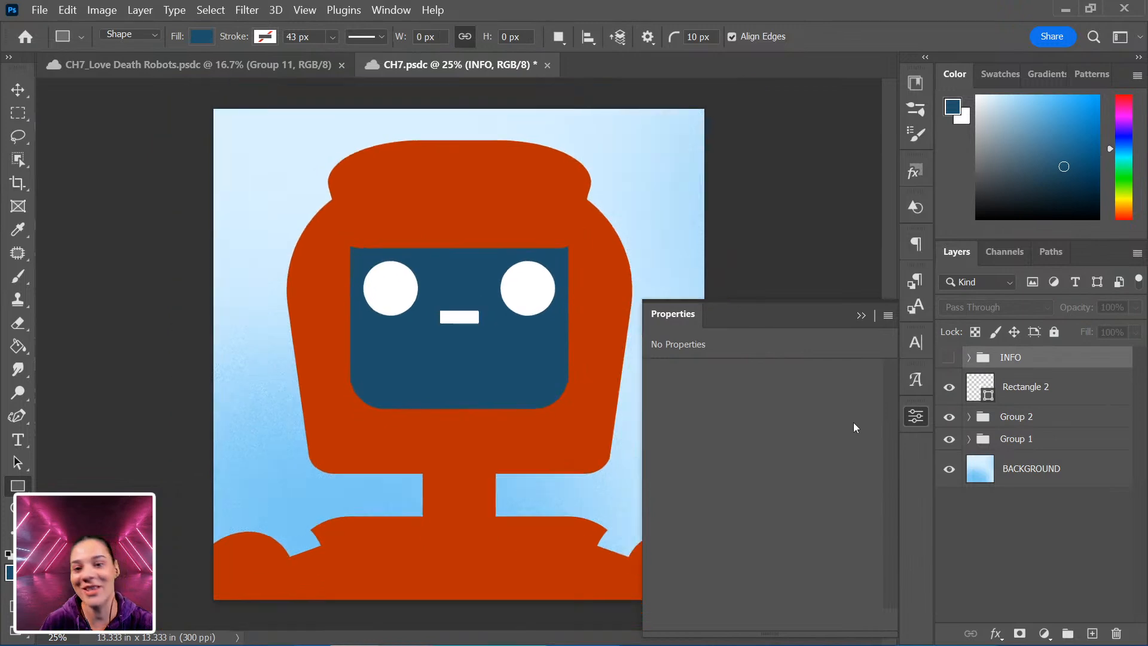
key("ctrl+minus")
key("ctrl+plus")
key("ctrl+plus")
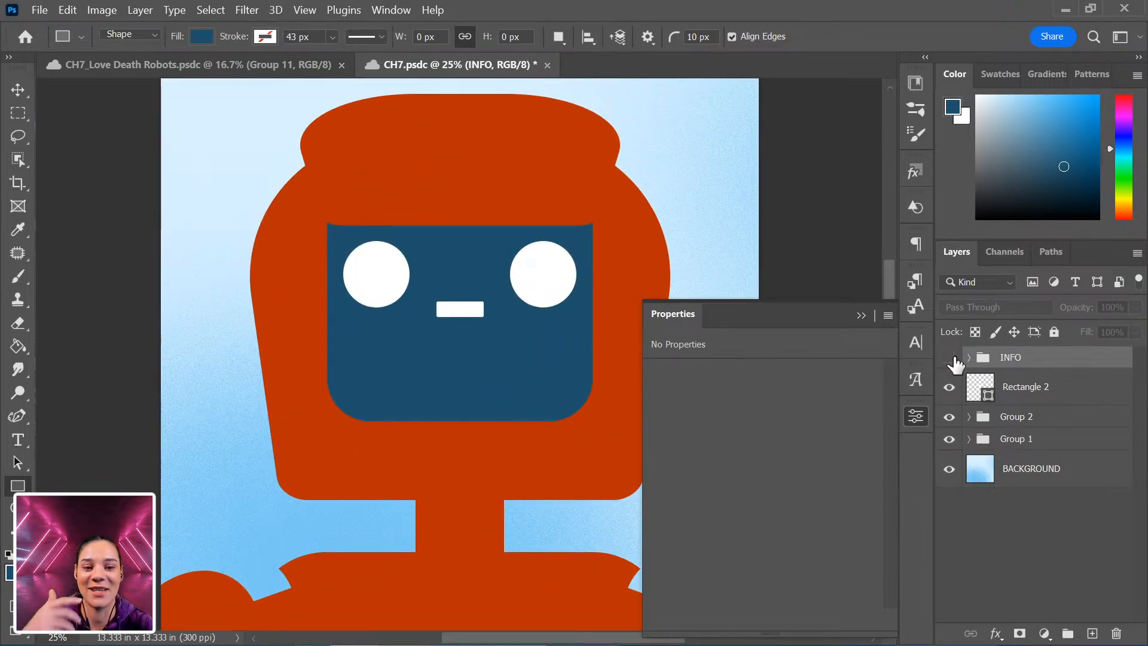
Group the eyes group and the mouth rectangle together and name the new group FACE.
left_click(1044, 419)
left_click(1052, 393, "shift")
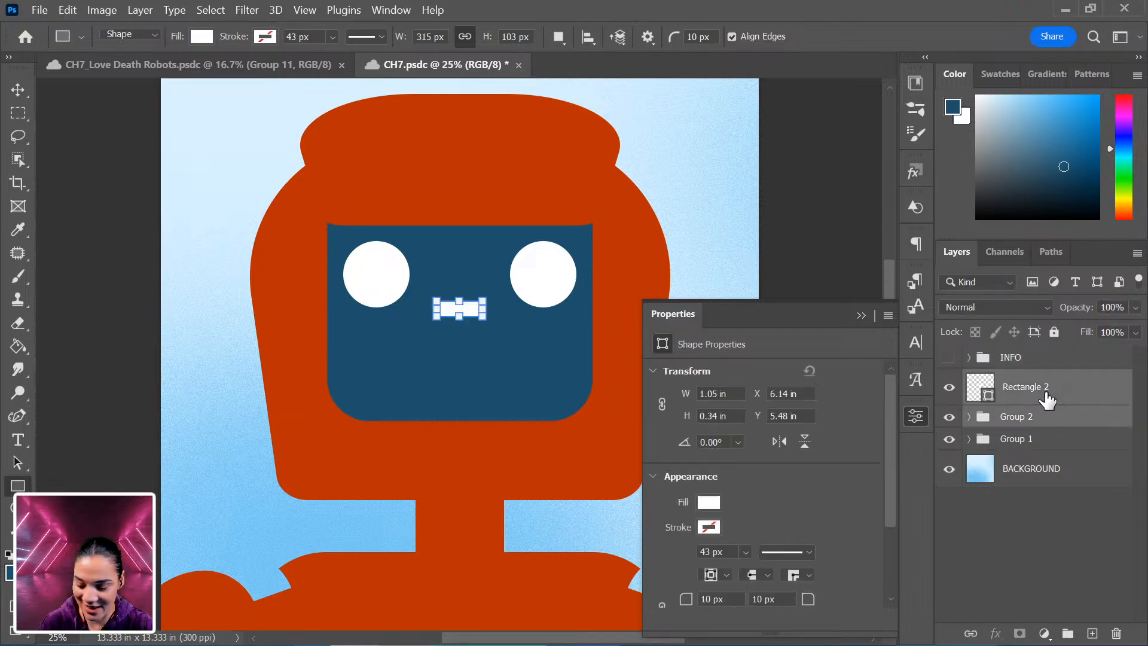
key("ctrl+g")
double_click(1016, 380)
type("FACE")
key("Return")
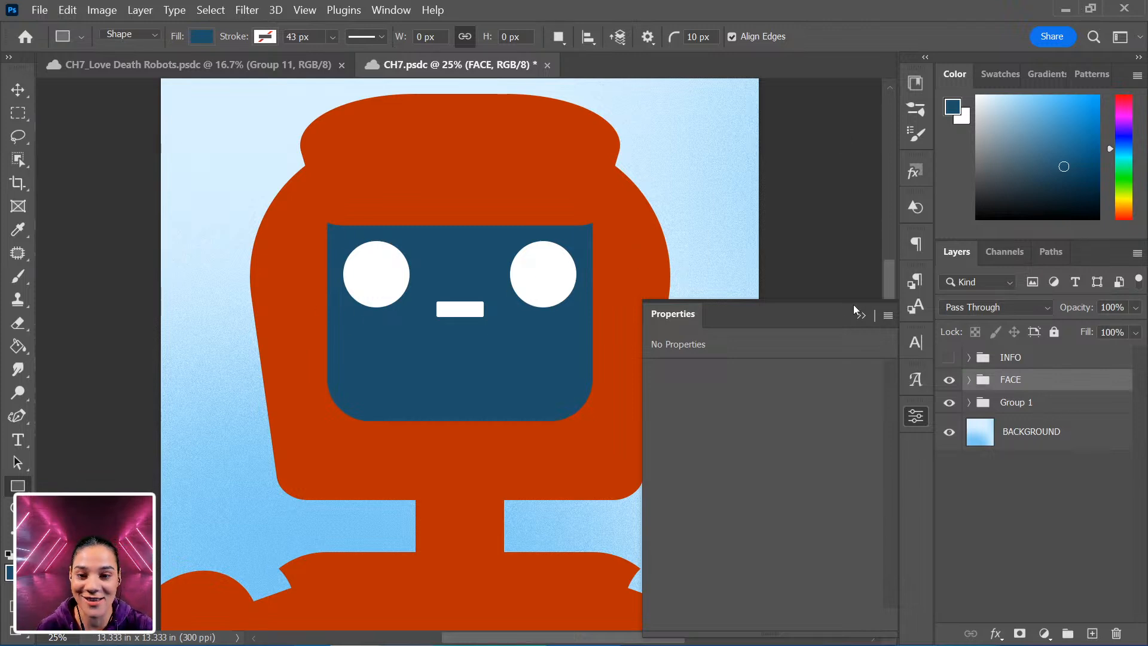
Close the Properties panel and zoom out and in to review the character.
left_click(913, 421)
key("ctrl+minus")
key("ctrl+minus")
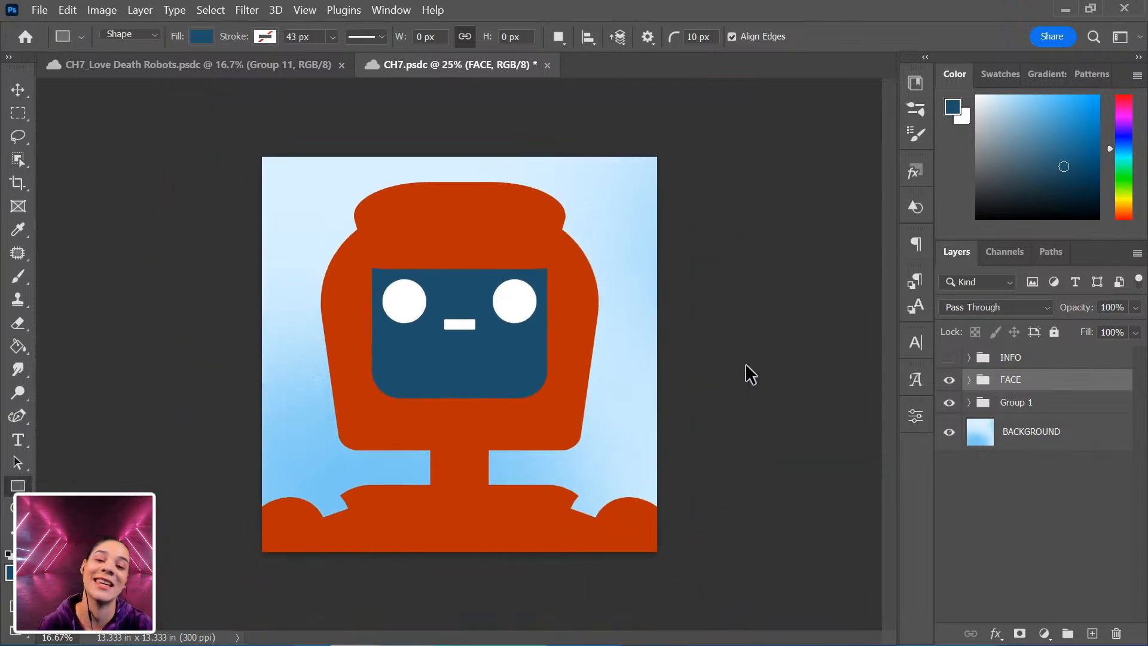
key("ctrl+plus")
key("ctrl+plus")
key("ctrl+minus")
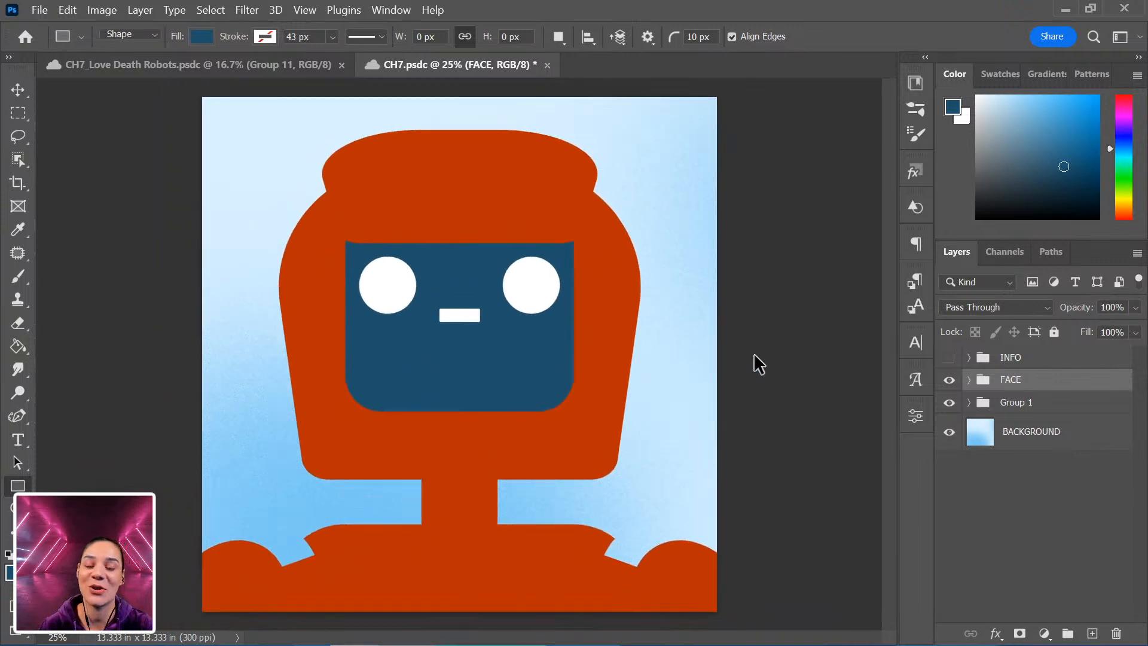
key("ctrl+plus")
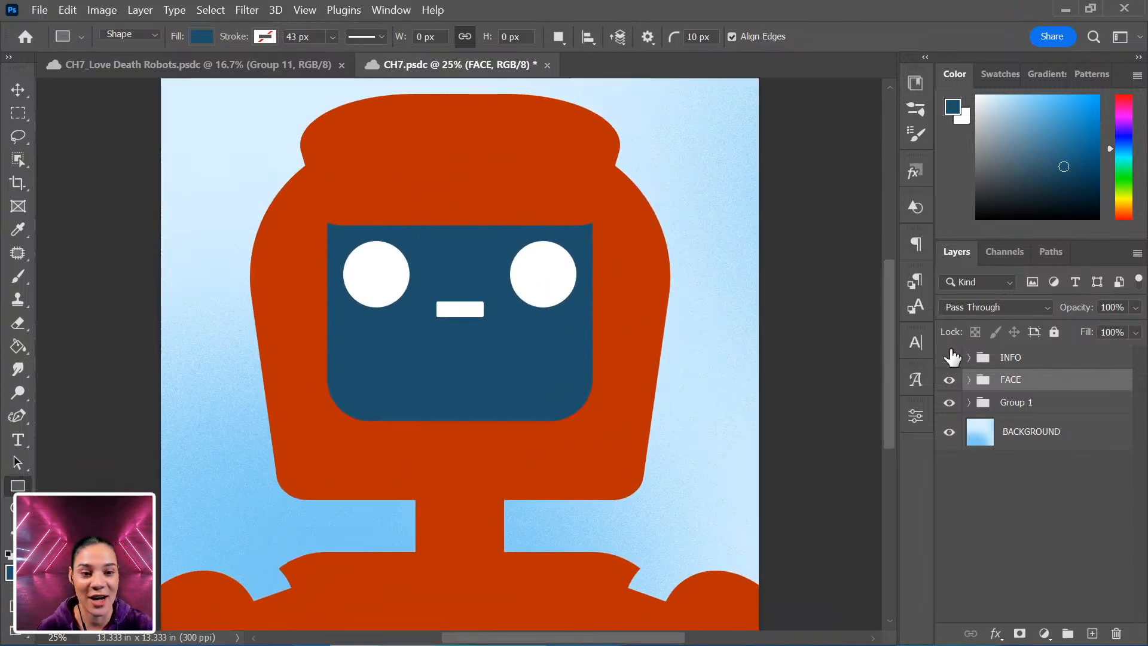
Expand Group 1 and rename it BODY.
left_click(969, 403)
double_click(1014, 402)
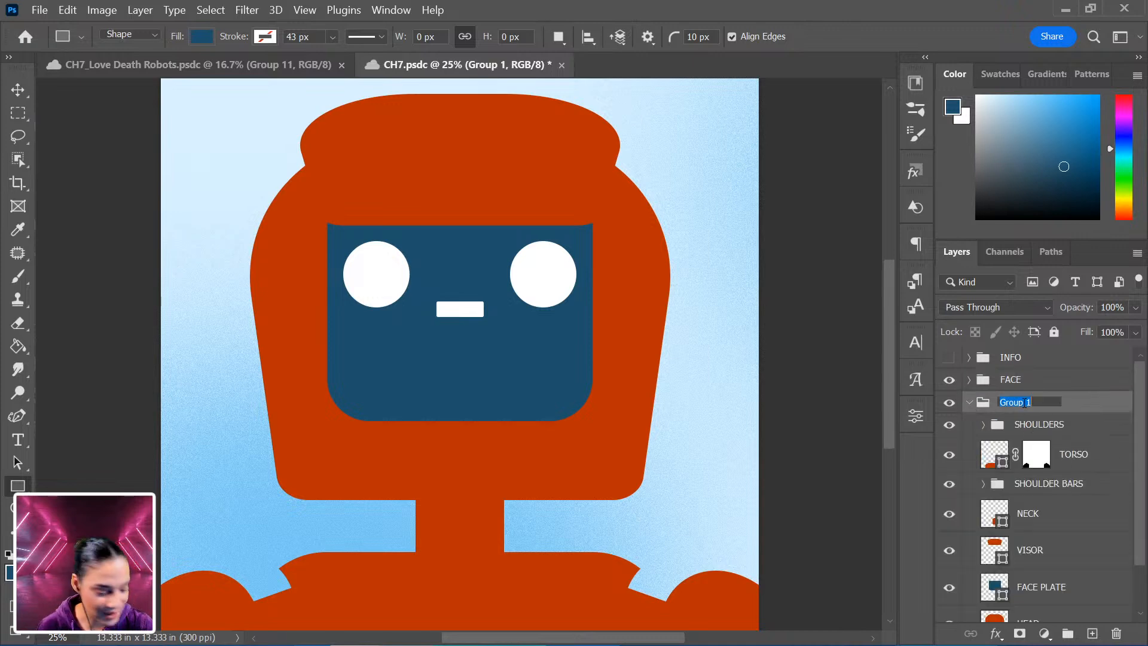
type("BODY")
key("Return")
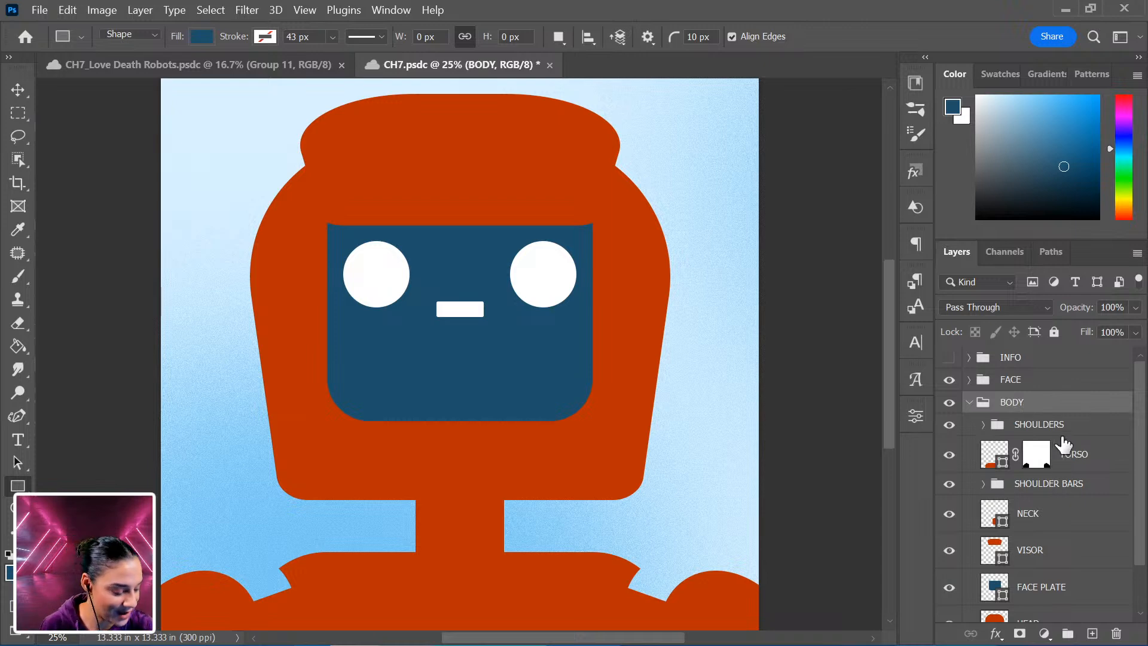
scroll(1057, 476, "down", 2)
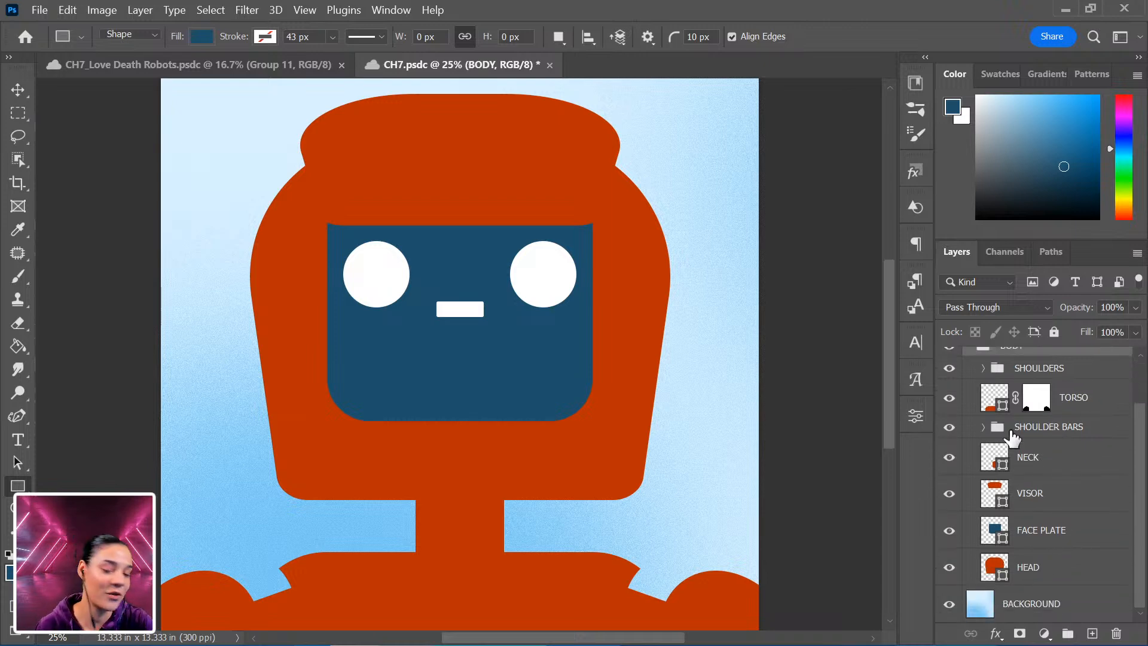
scroll(1030, 526, "up", 2)
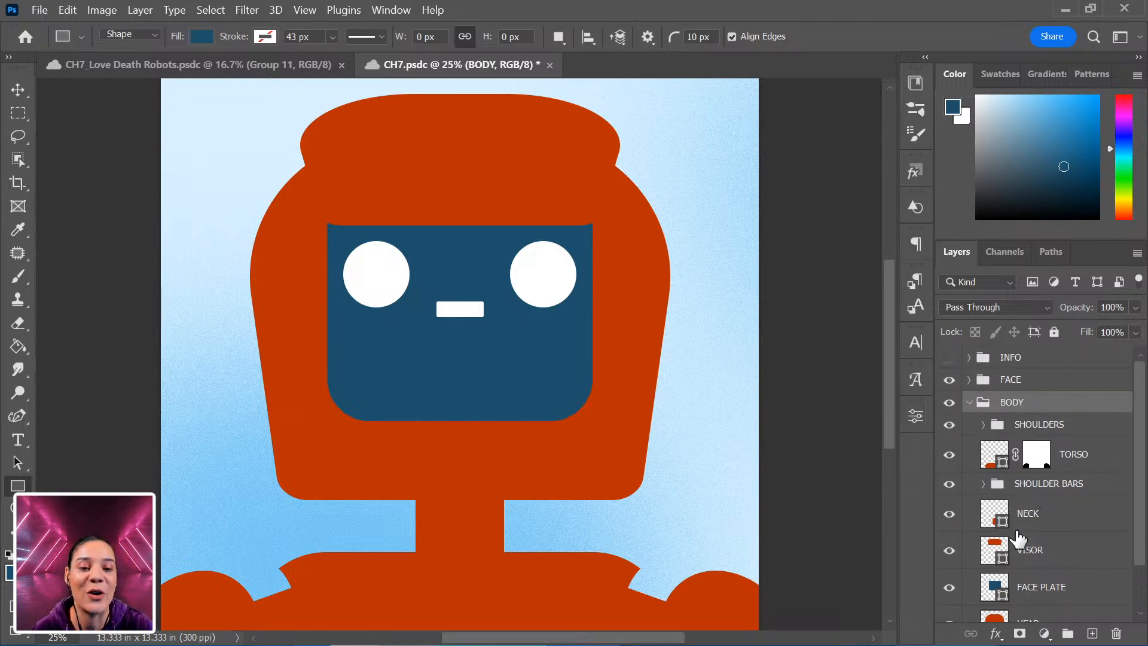
scroll(1021, 508, "down", 2)
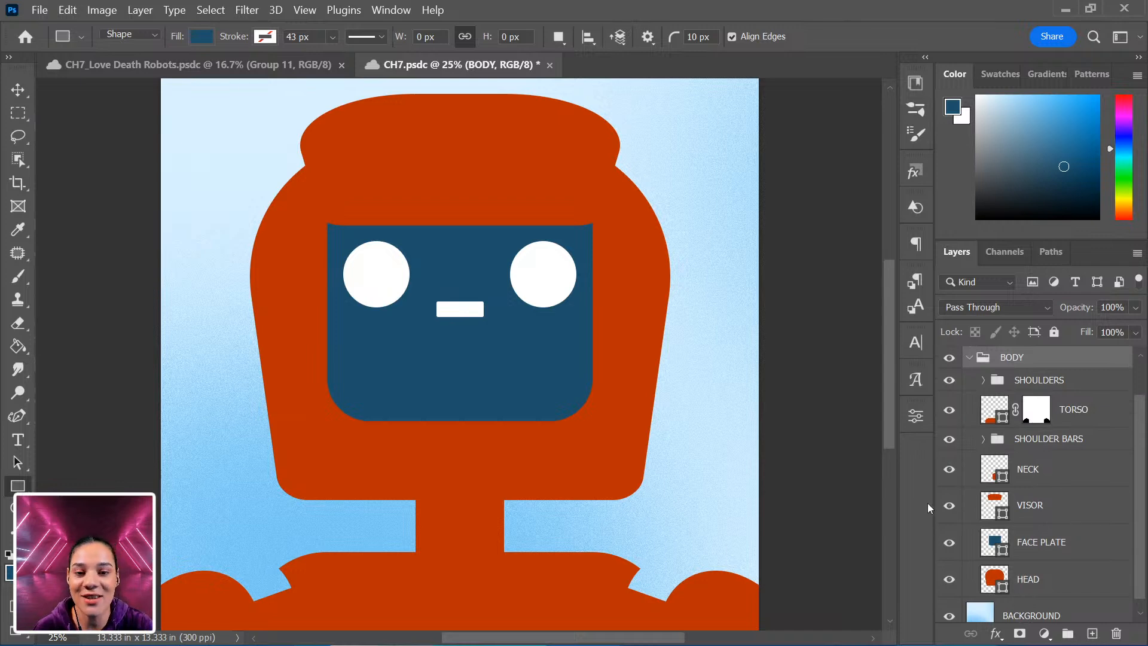
scroll(945, 517, "down", 1)
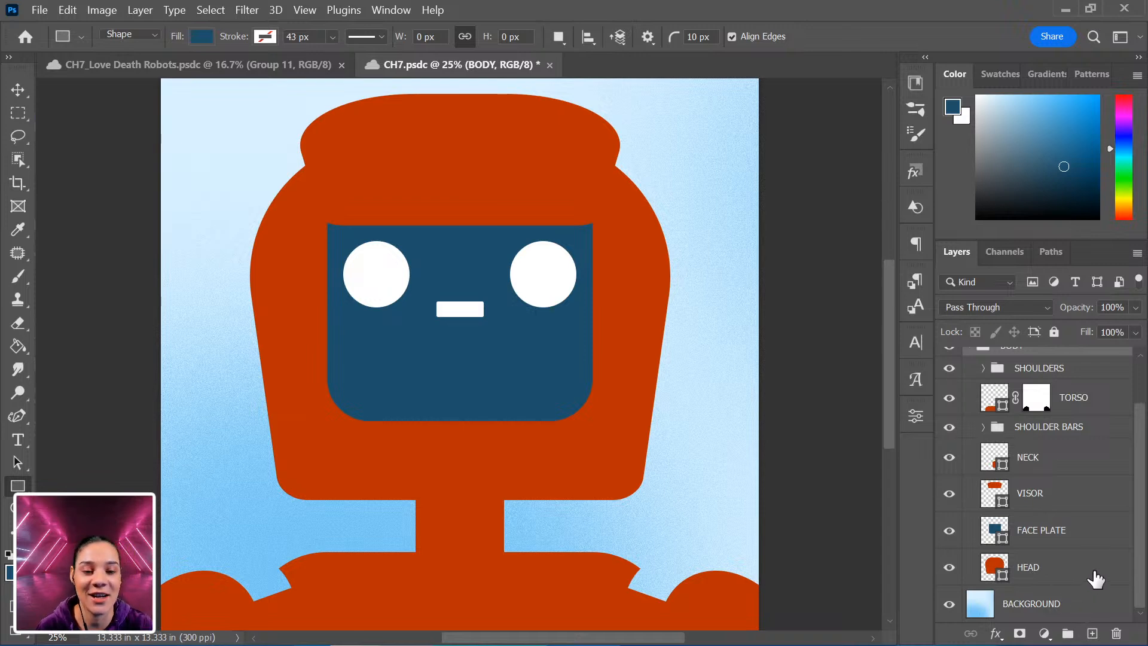
Draw a closed curved shape covering the head above the HEAD layer with the Curvature Pen Tool, adjusting two of its anchors.
left_click(1061, 580)
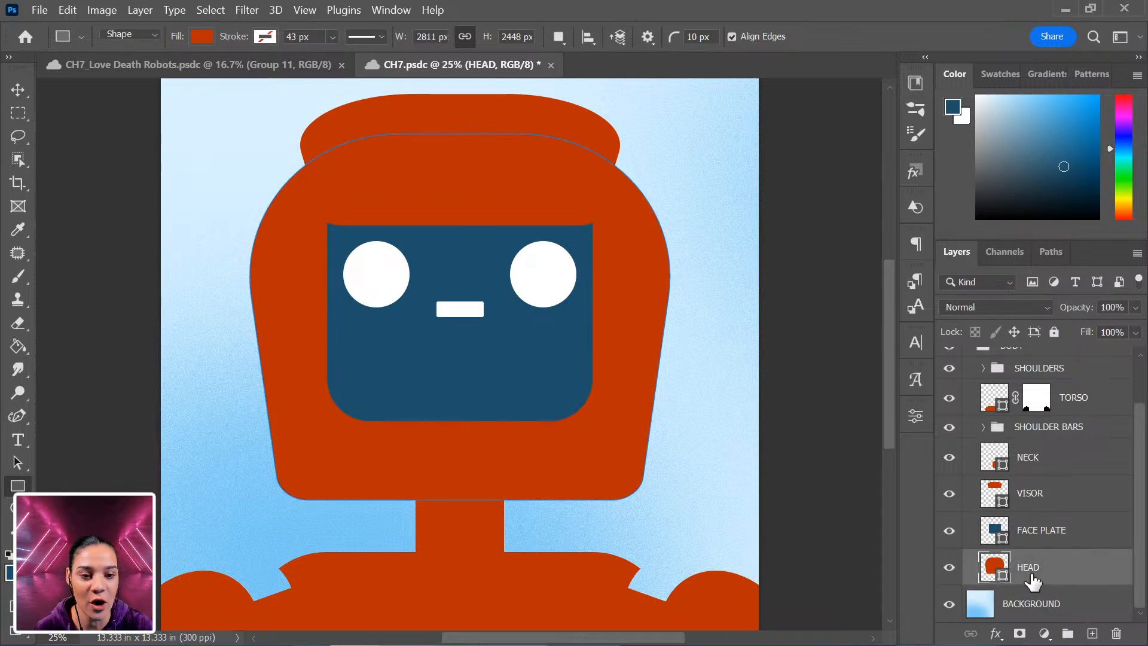
left_click(17, 415)
left_click(106, 449)
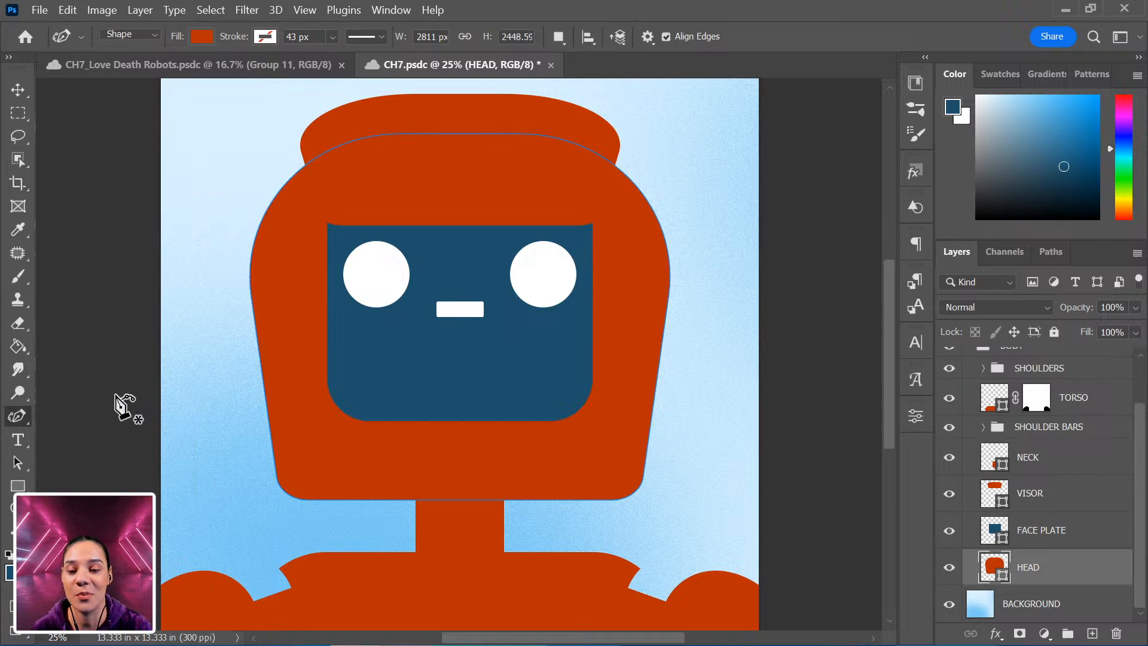
left_click(18, 417)
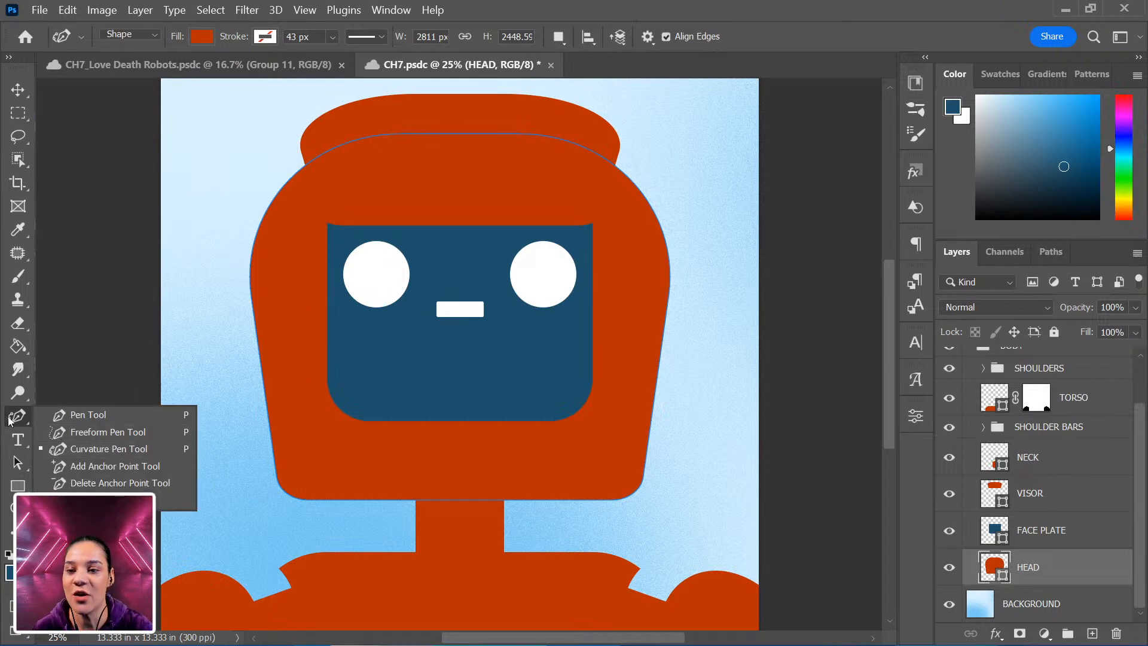
left_click(103, 451)
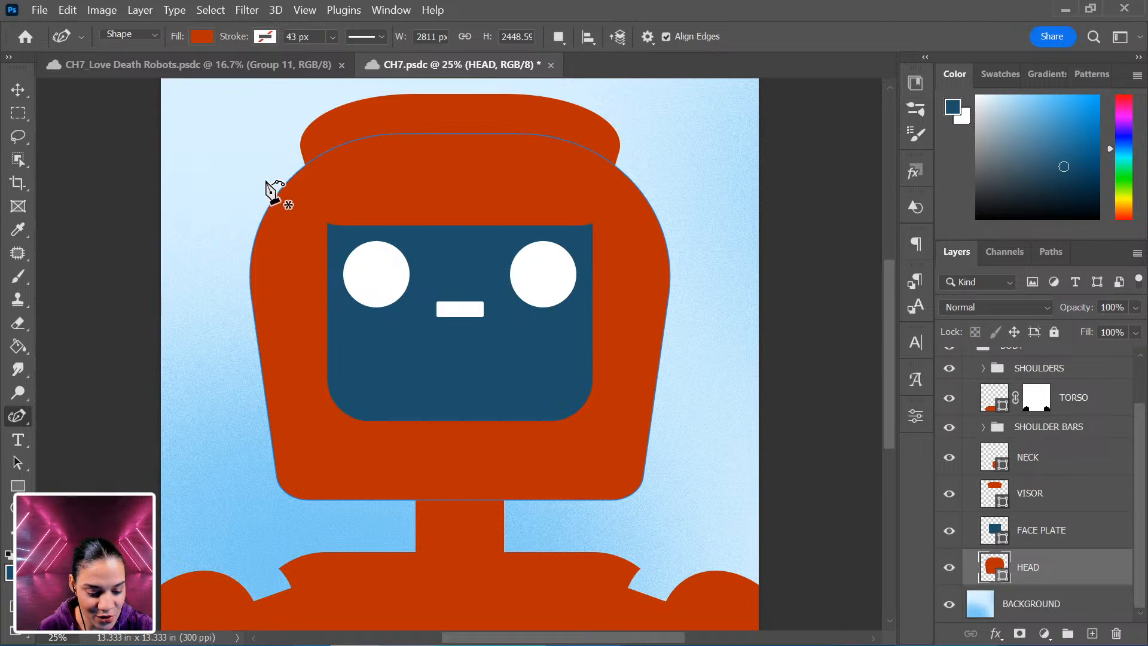
left_click(274, 164)
left_click(292, 336)
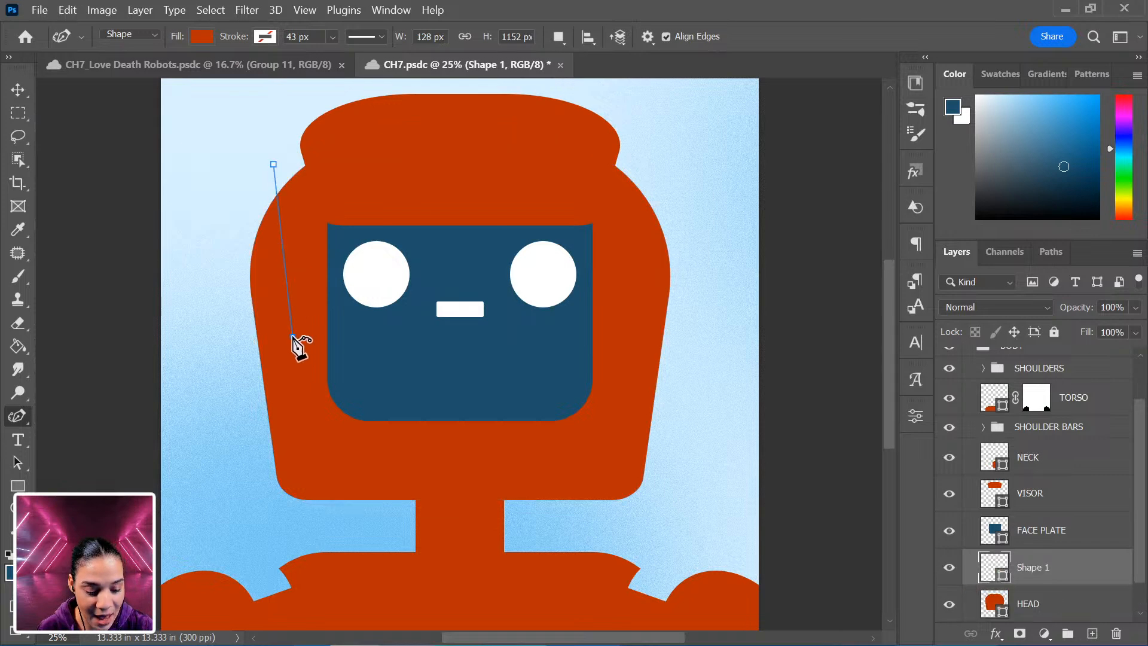
left_click(390, 441)
left_click(555, 461)
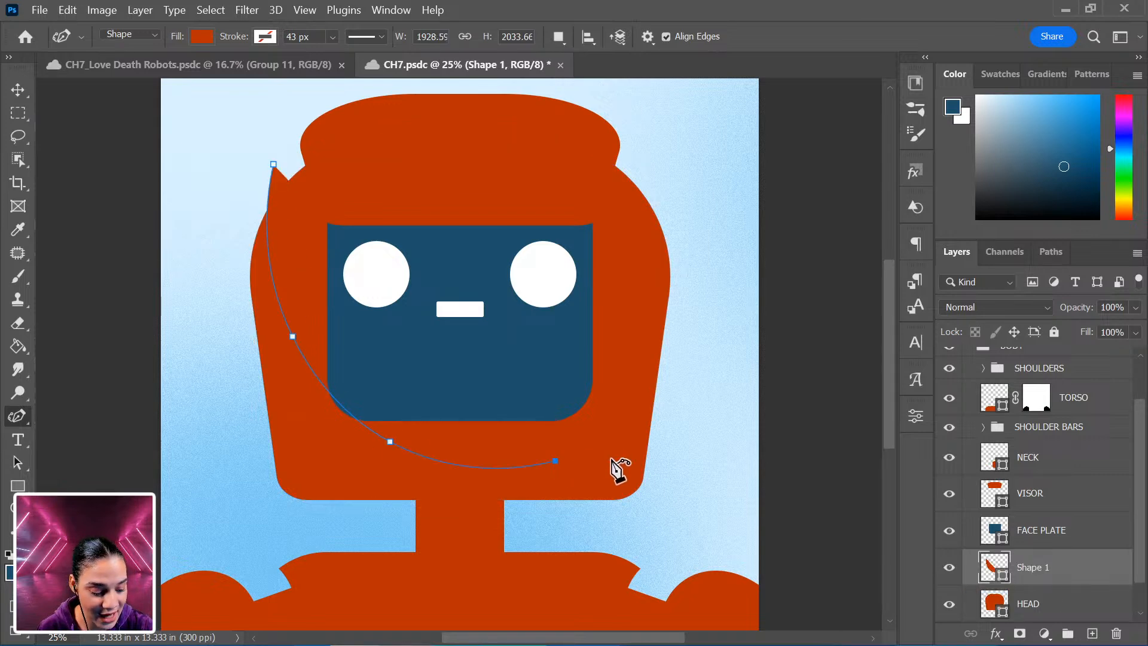
left_click(688, 451)
left_click(700, 330)
left_click(691, 178)
left_click(665, 126)
left_click(578, 90)
left_click(345, 85)
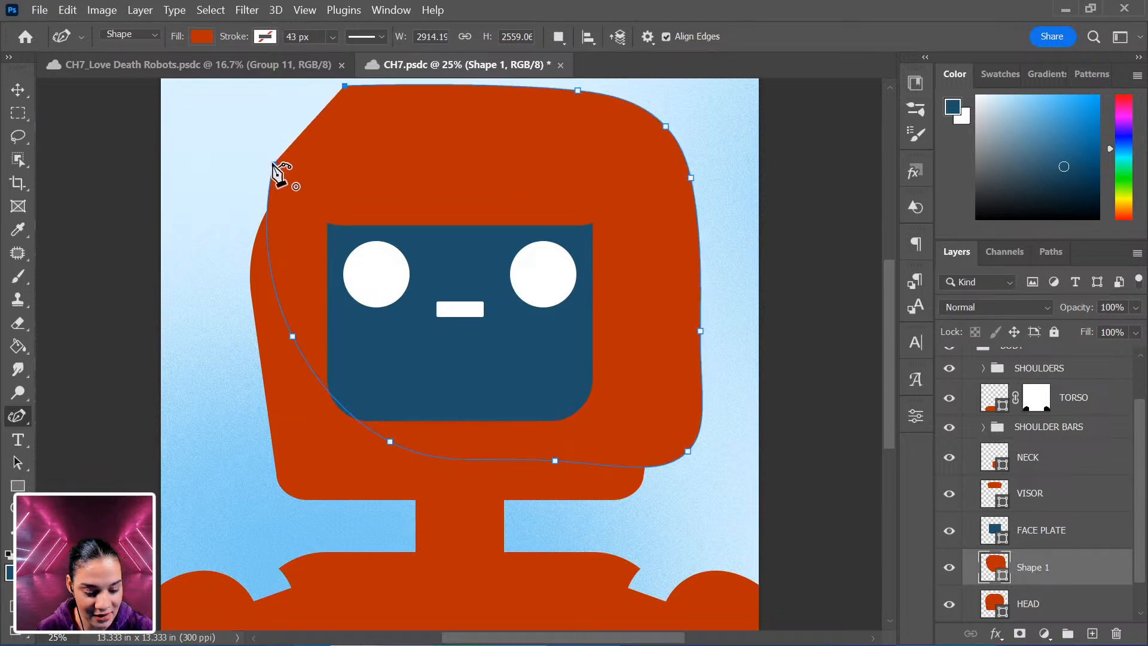
left_click(273, 163)
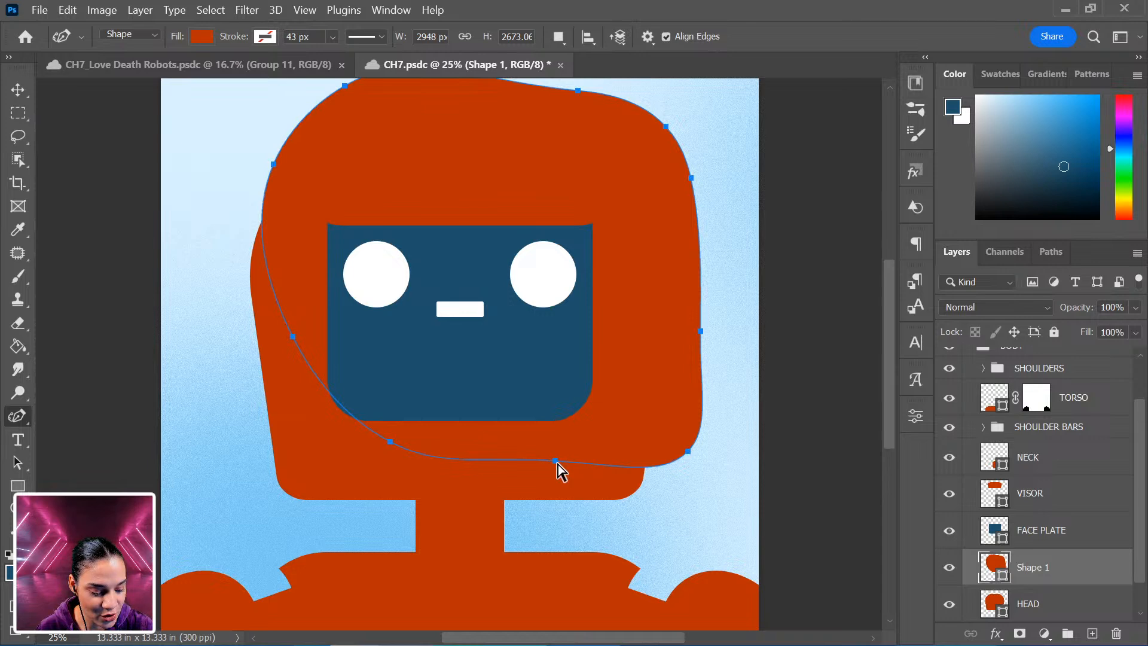
left_click_drag(554, 460, 552, 466)
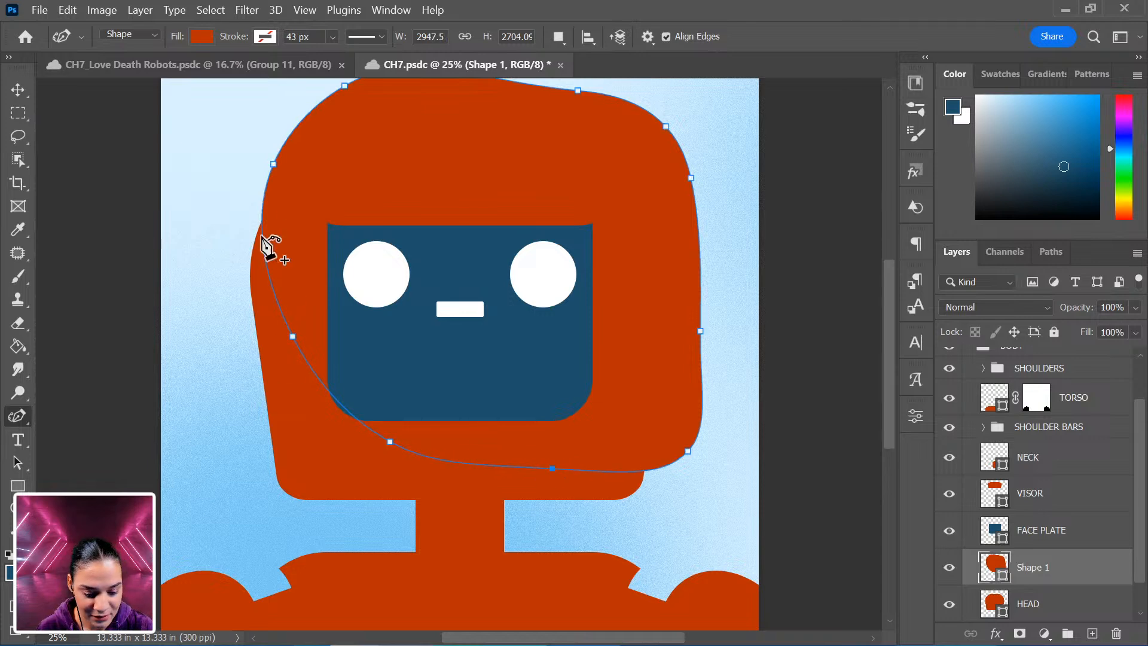
left_click_drag(274, 163, 301, 121)
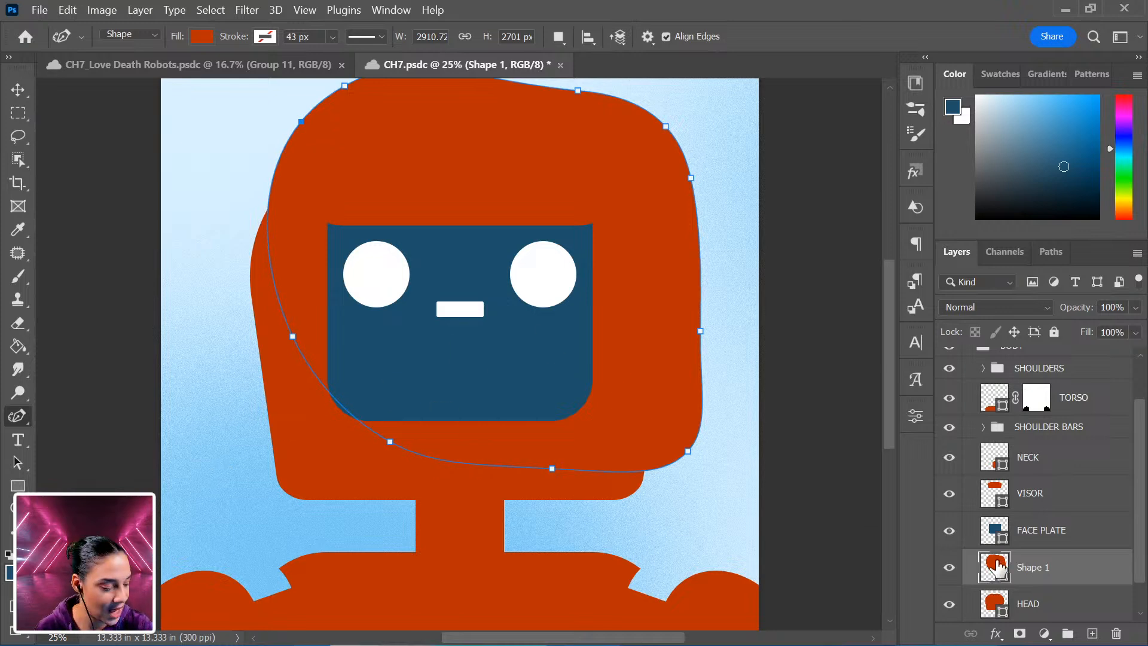
Set the new shape's fill colour to ef5624.
left_click(202, 37)
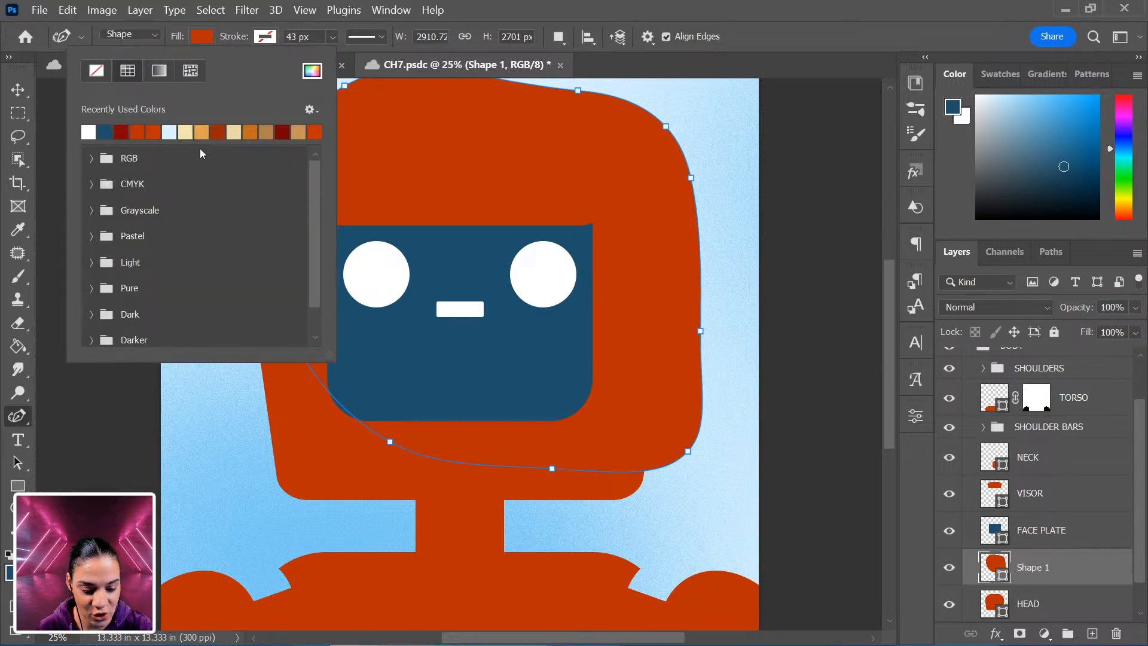
left_click(141, 132)
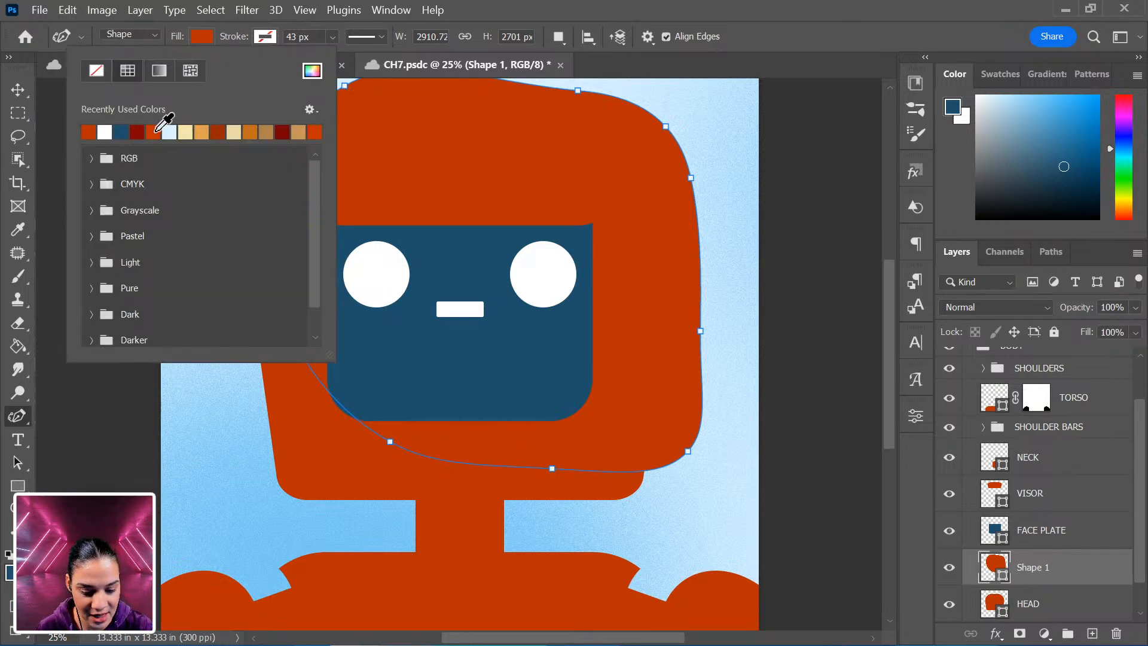
left_click(250, 131)
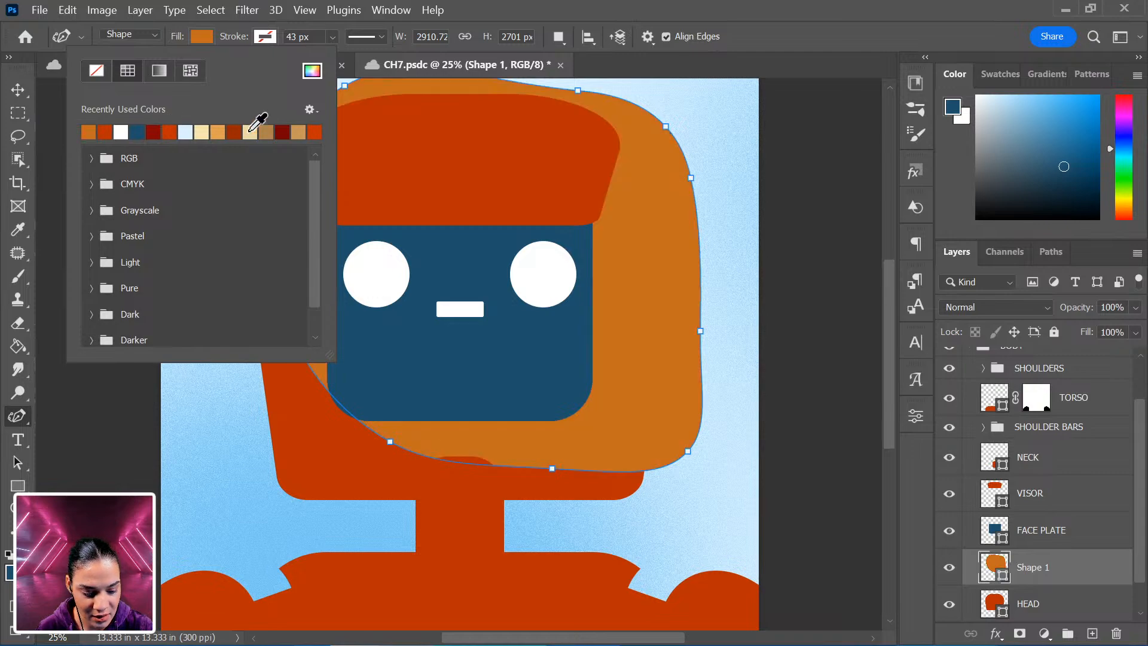
left_click(240, 131)
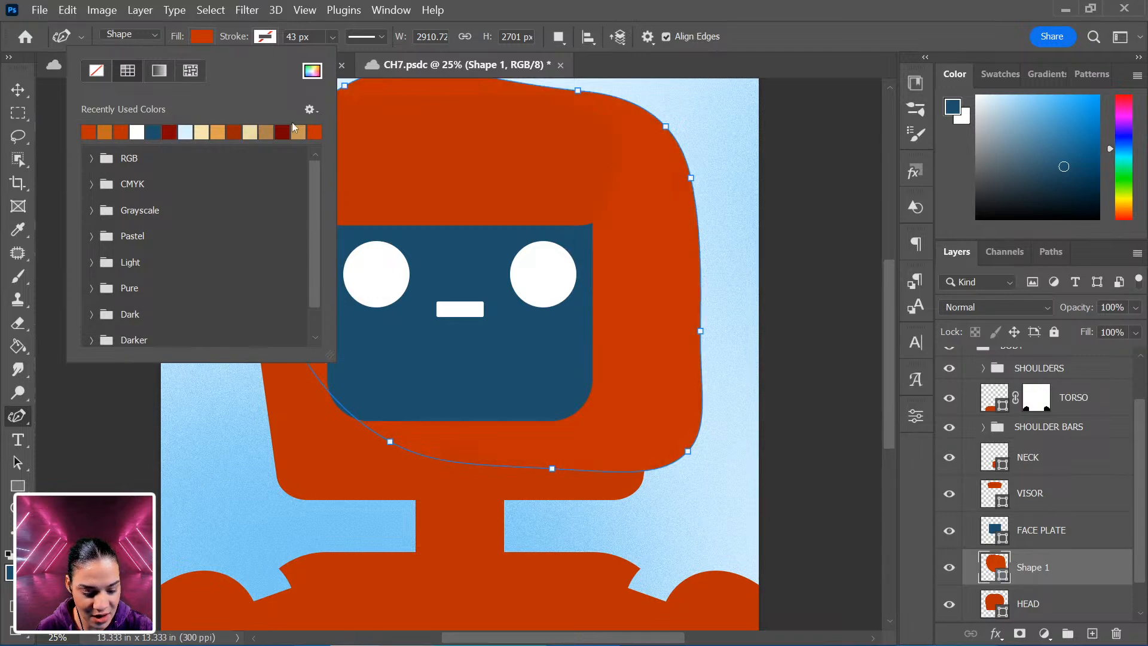
left_click(311, 73)
left_click_drag(889, 255, 869, 229)
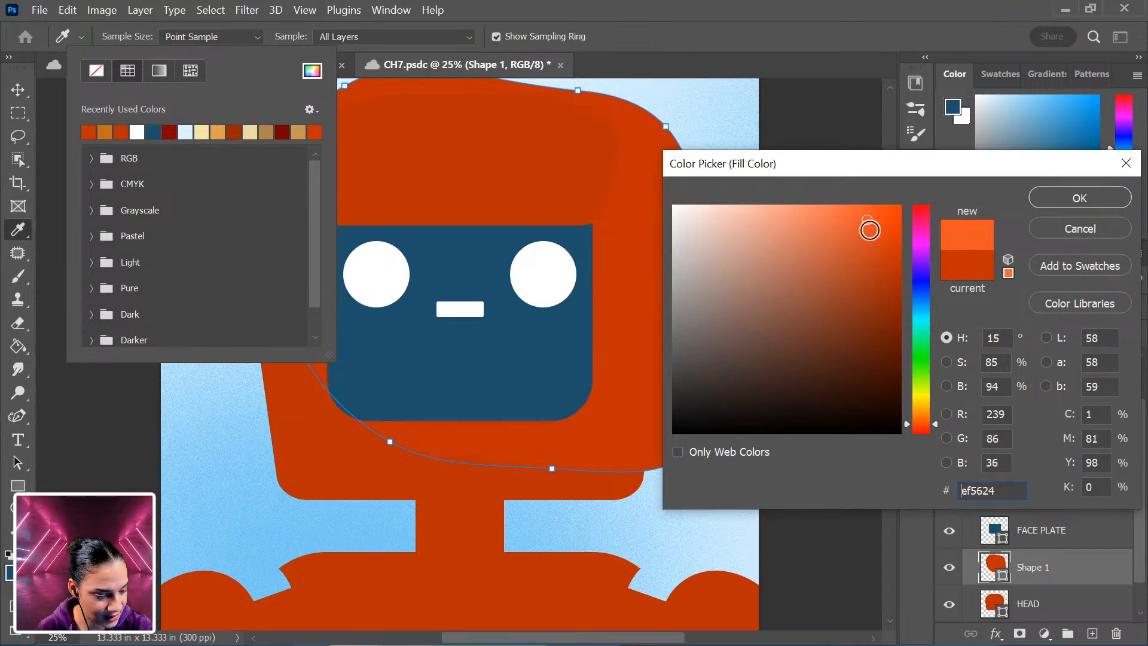
left_click(1075, 200)
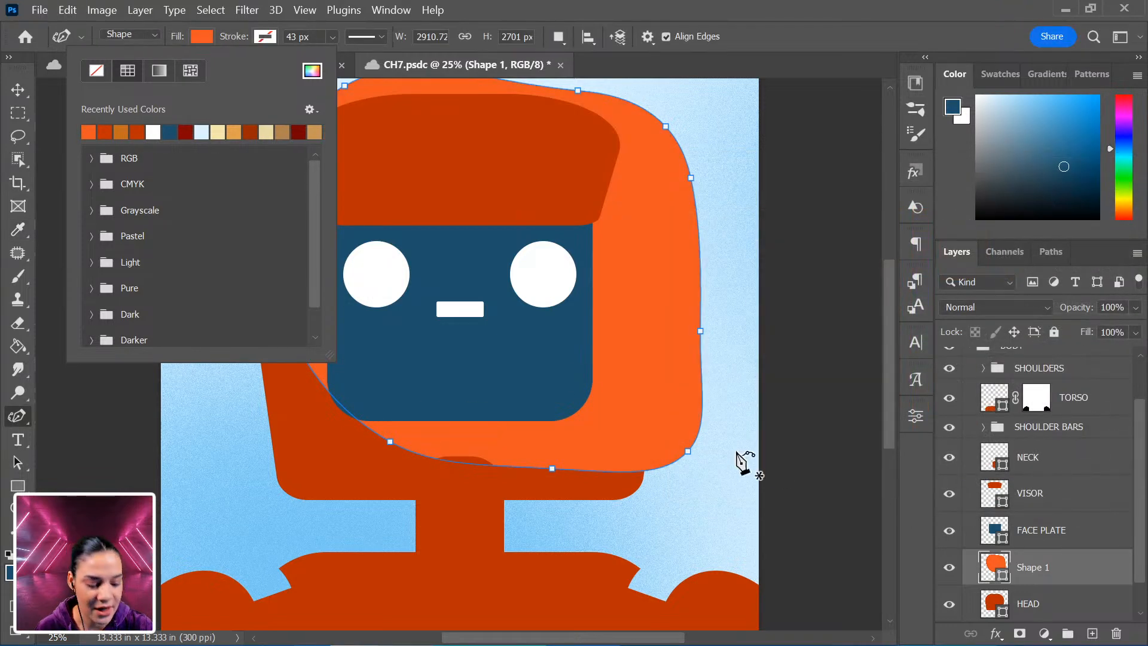
Clip the orange shape layer to the HEAD layer as a clipping mask.
left_click(1079, 579)
right_click(1079, 579)
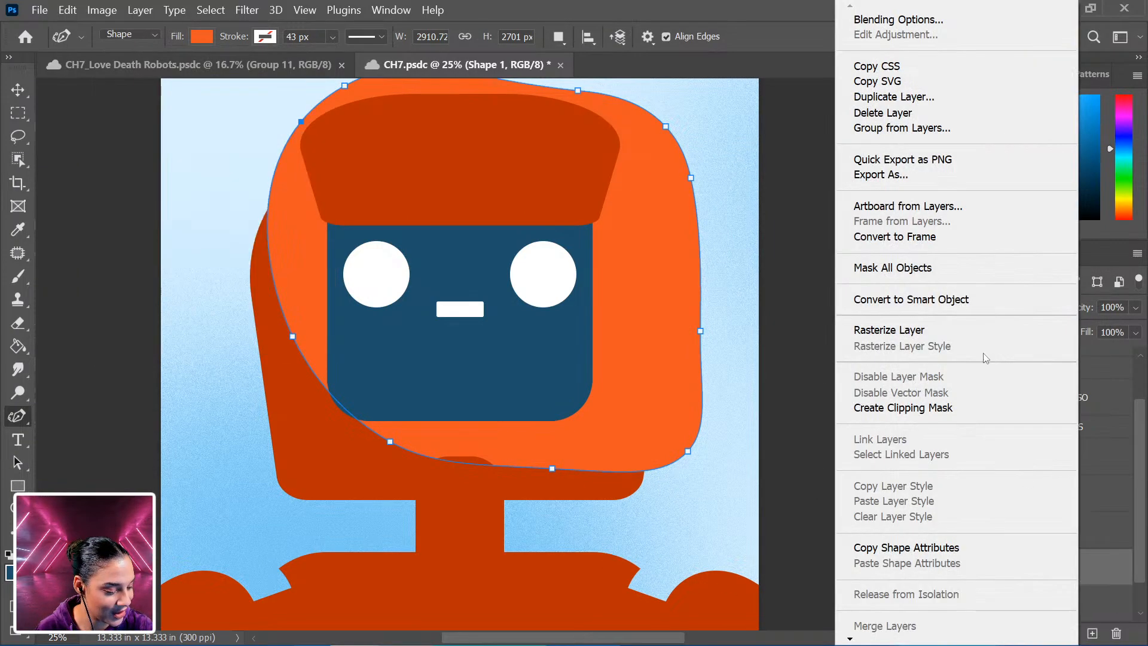
left_click(963, 410)
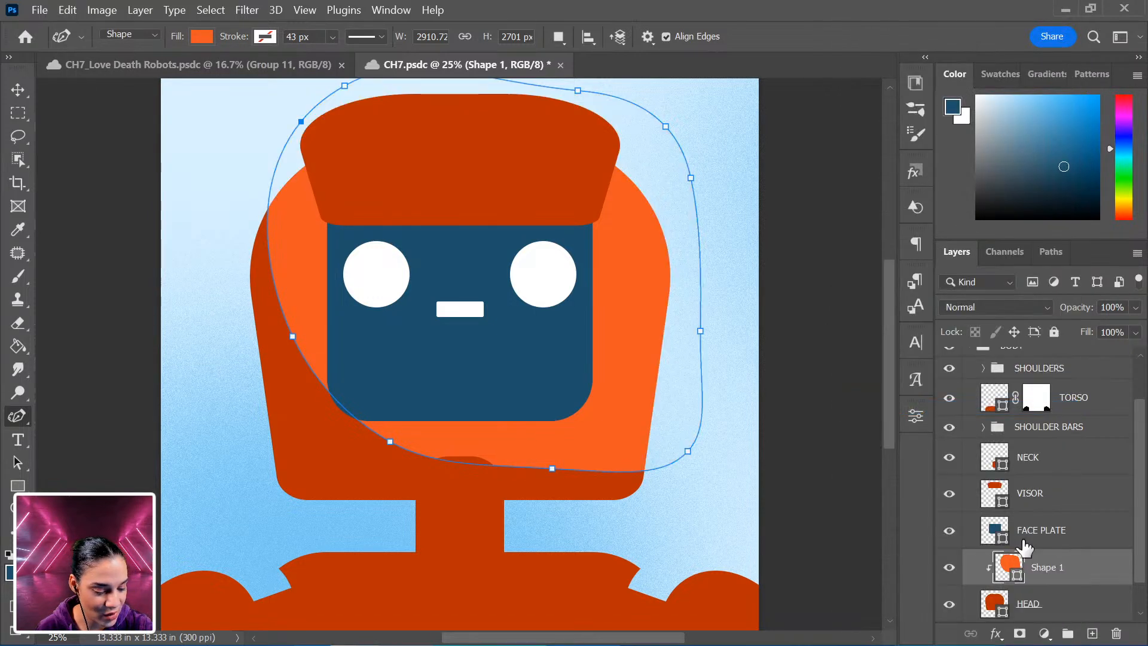
Move the neck shape slightly down with Free Transform.
left_click(1089, 537)
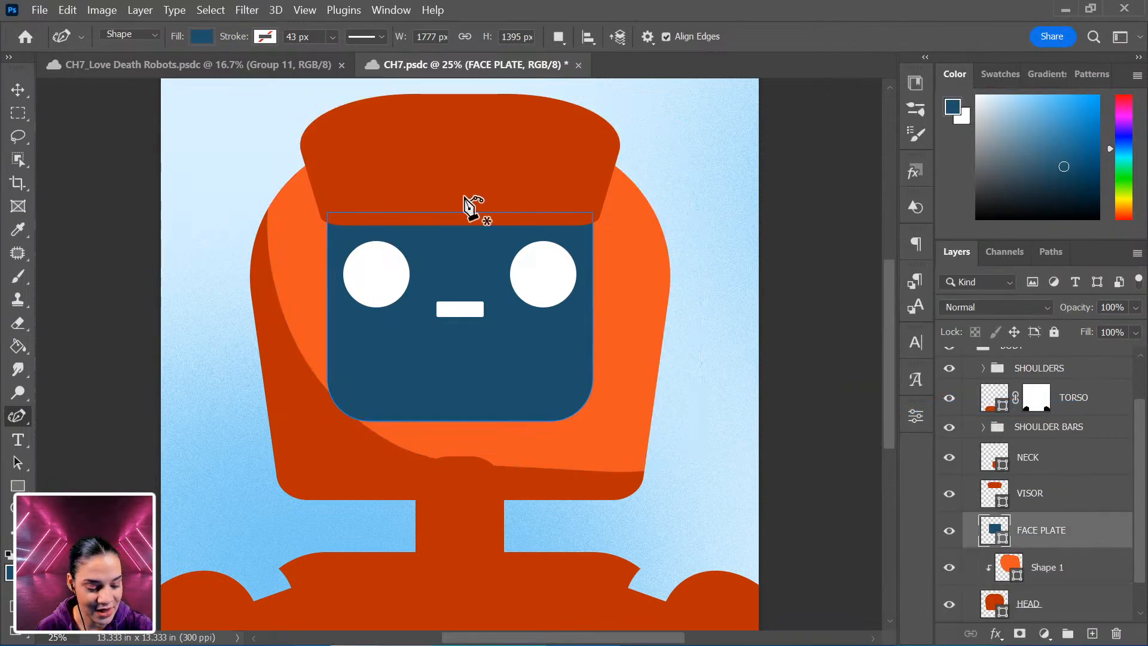
scroll(1091, 587, "down", 1)
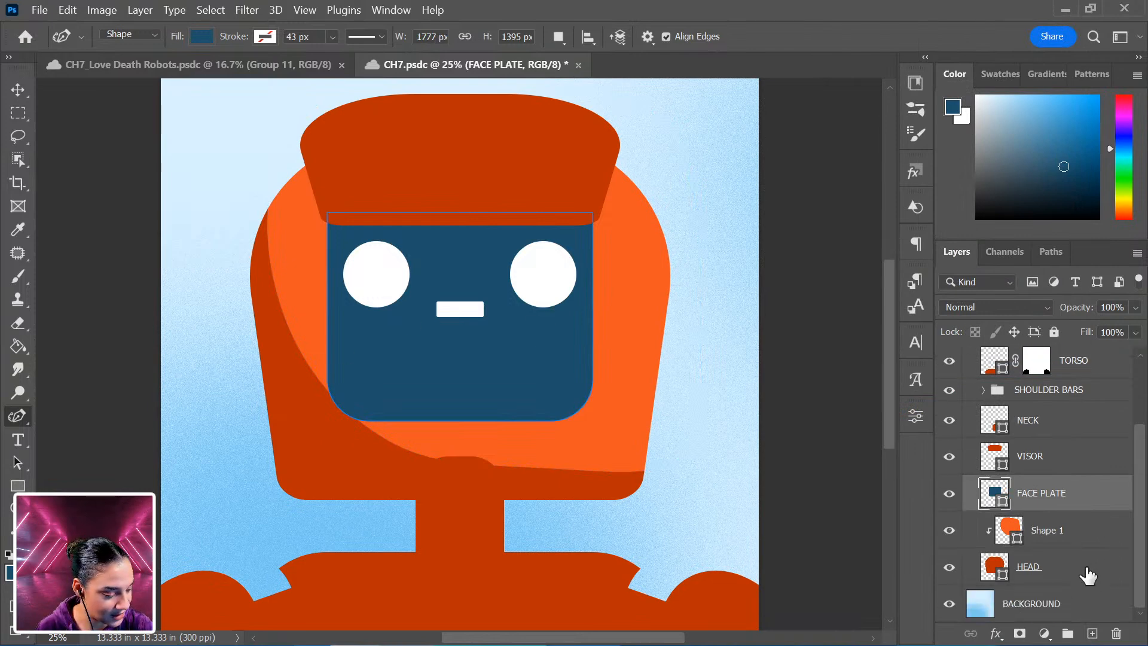
left_click(1051, 425)
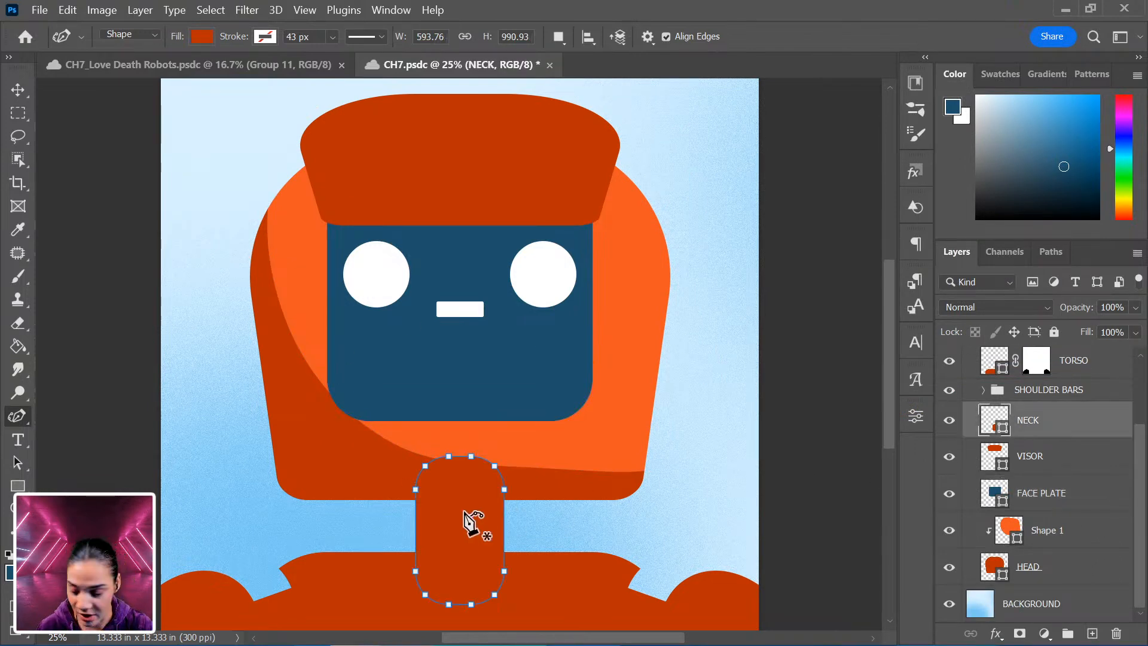
key("ctrl+t")
left_click_drag(468, 513, 467, 540)
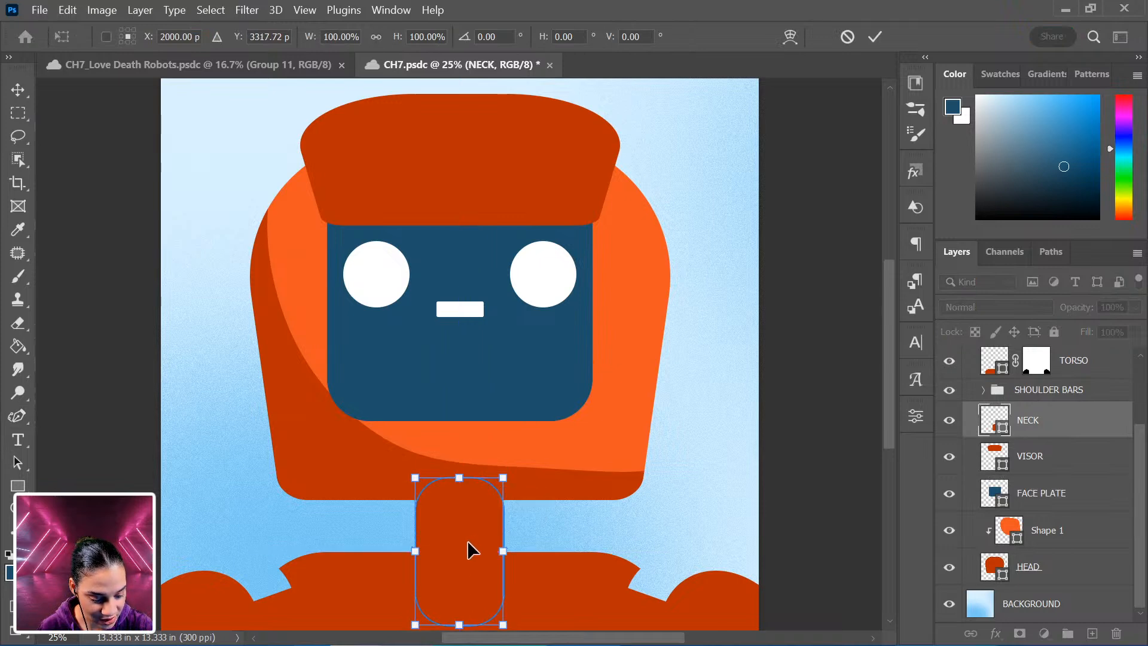
left_click(1083, 538)
key("p")
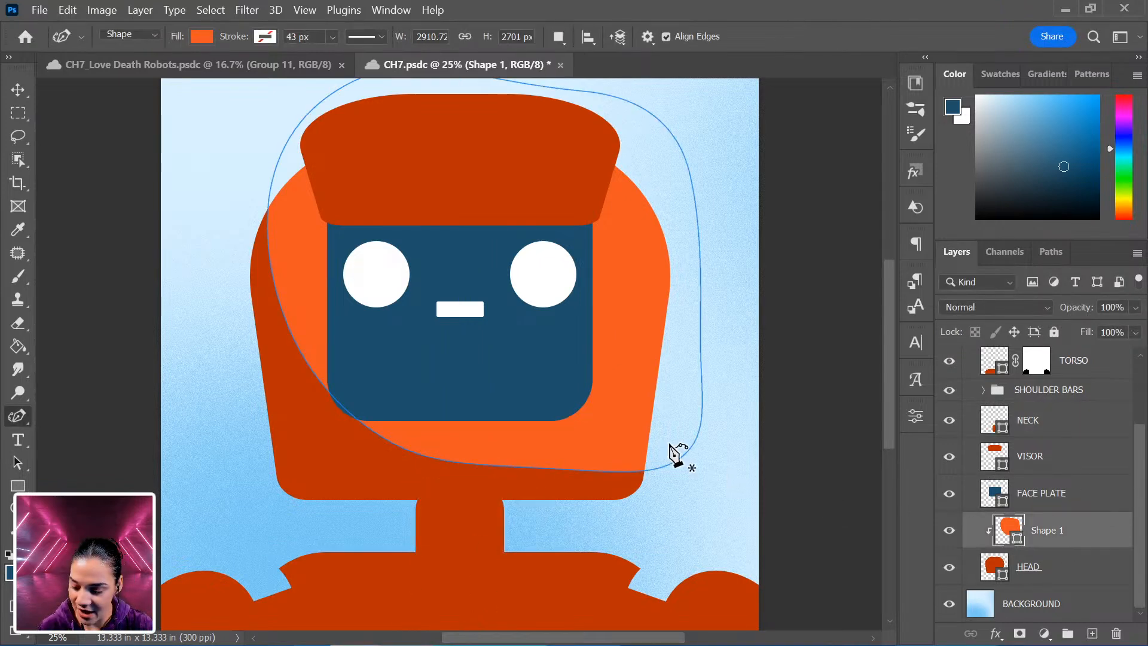
key("v")
left_click_drag(674, 377, 608, 328)
key("ctrl+z")
Widen the orange highlight shape to about 112% and reposition it over the head with Free Transform.
left_click(637, 345, "ctrl")
key("ctrl+t")
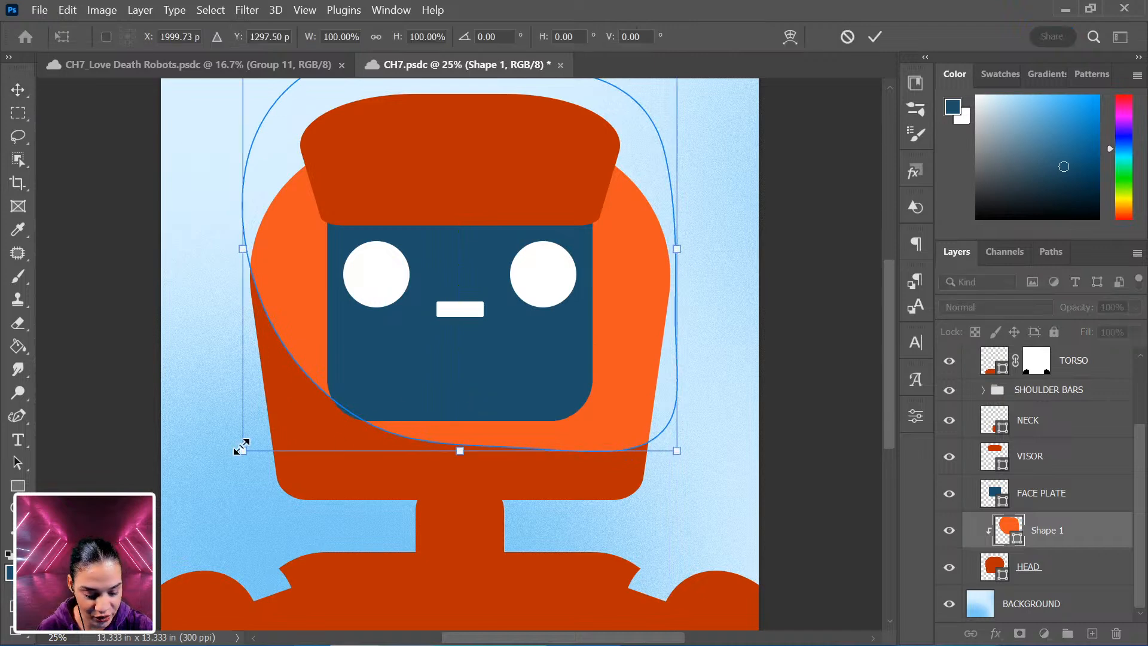
left_click_drag(242, 249, 189, 248)
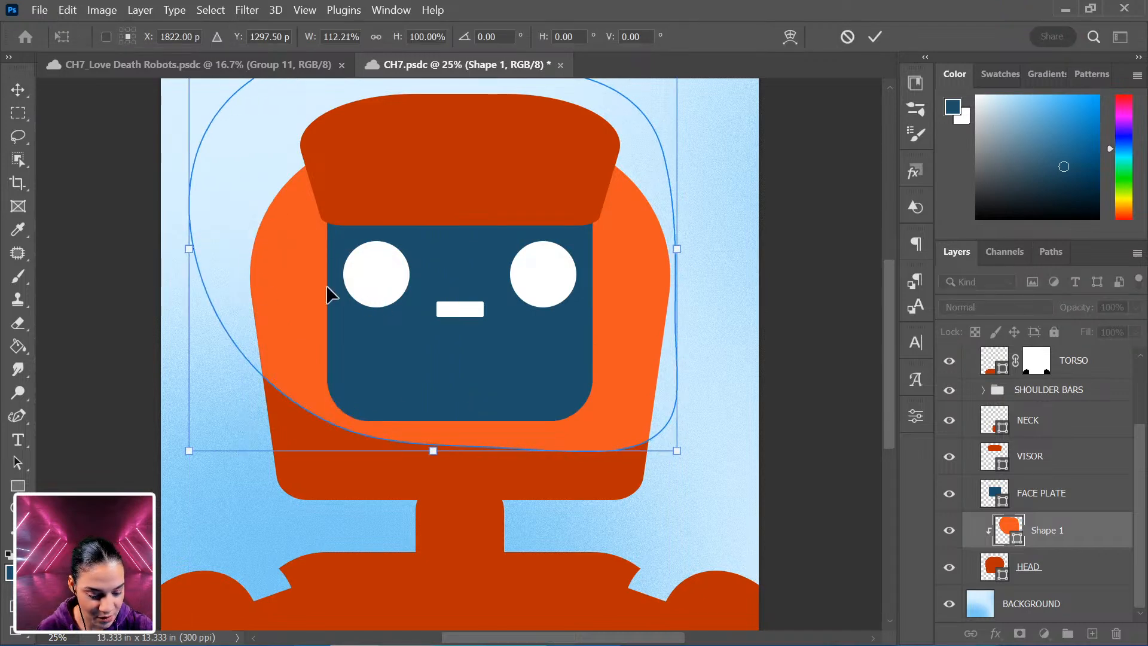
left_click_drag(464, 269, 528, 256)
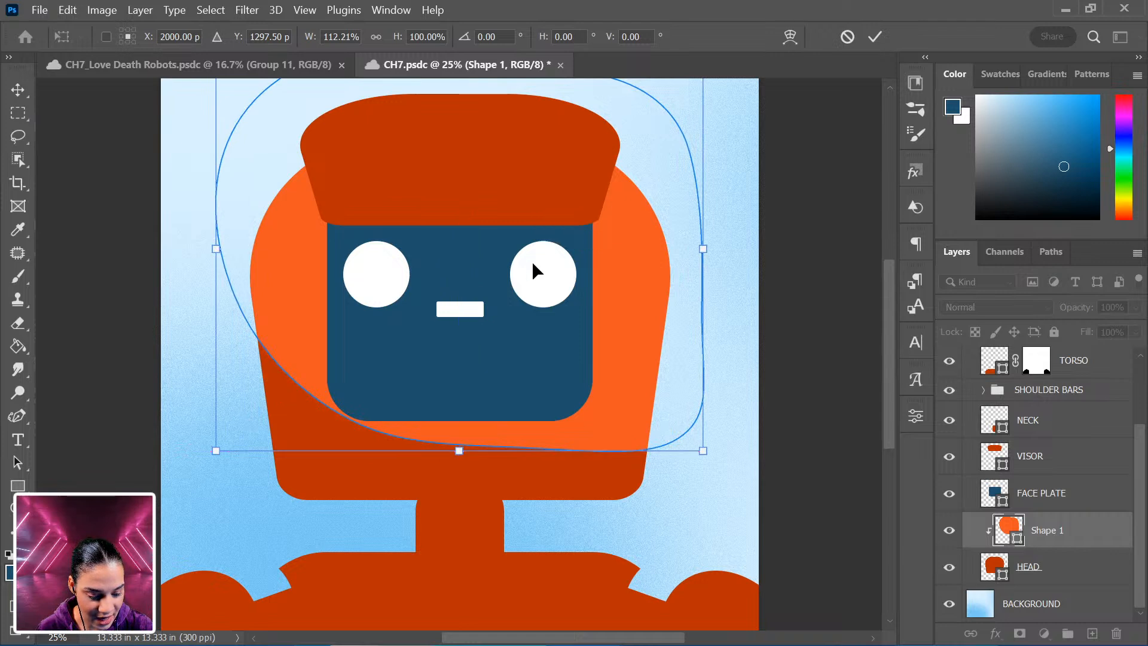
left_click_drag(597, 311, 596, 311)
left_click_drag(591, 305, 580, 305)
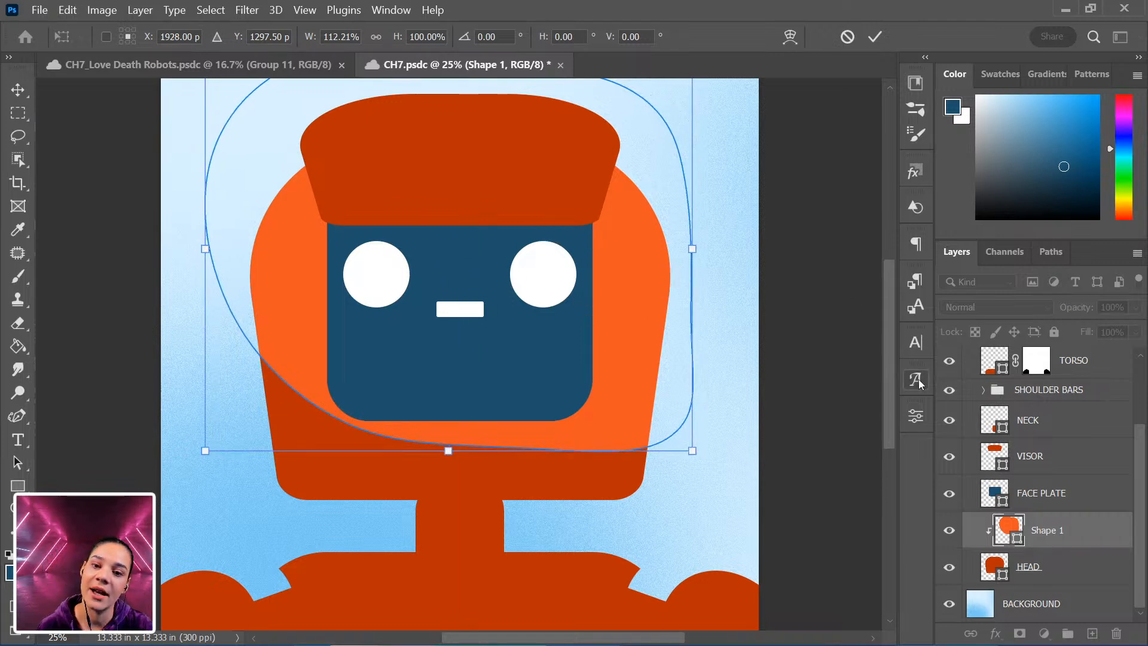
key("Return")
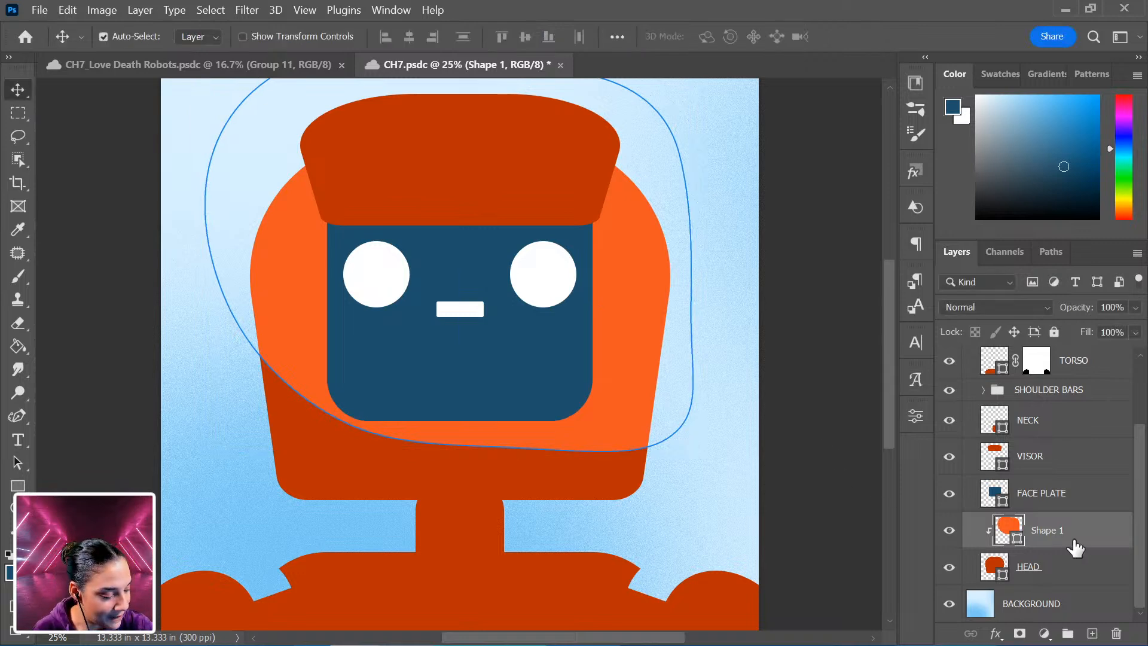
Draw an ellipse about 2487 × 509 px across the bottom edge of the head and fill it with a dark red swatch.
left_click(1014, 569)
right_click(18, 485)
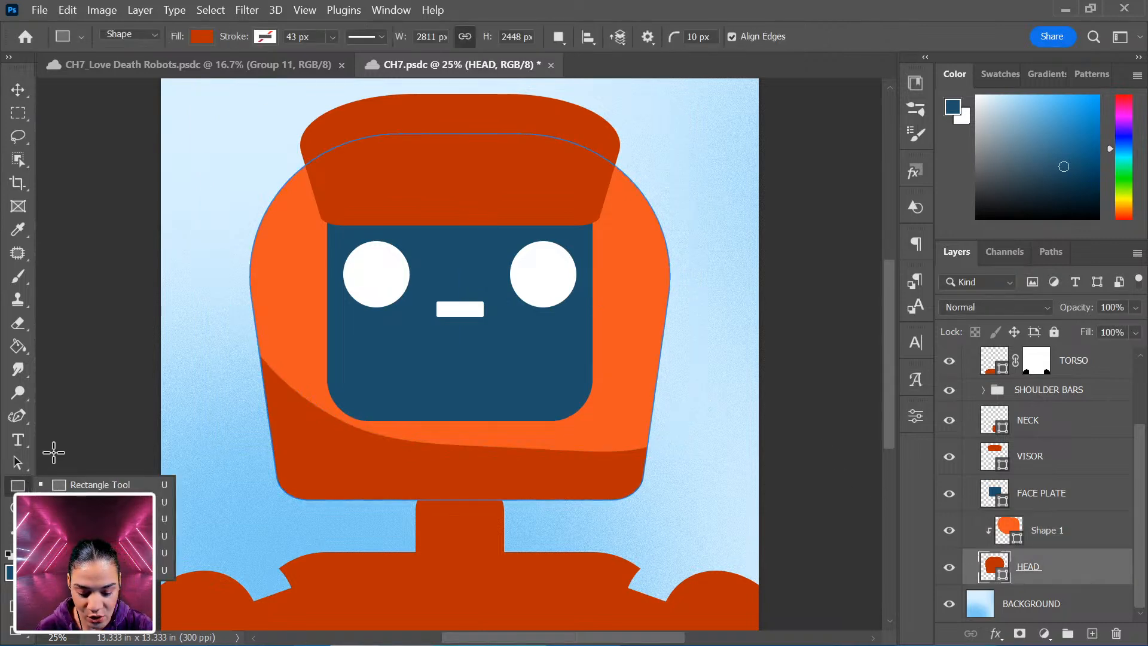
left_click(83, 502)
left_click_drag(281, 530, 652, 454)
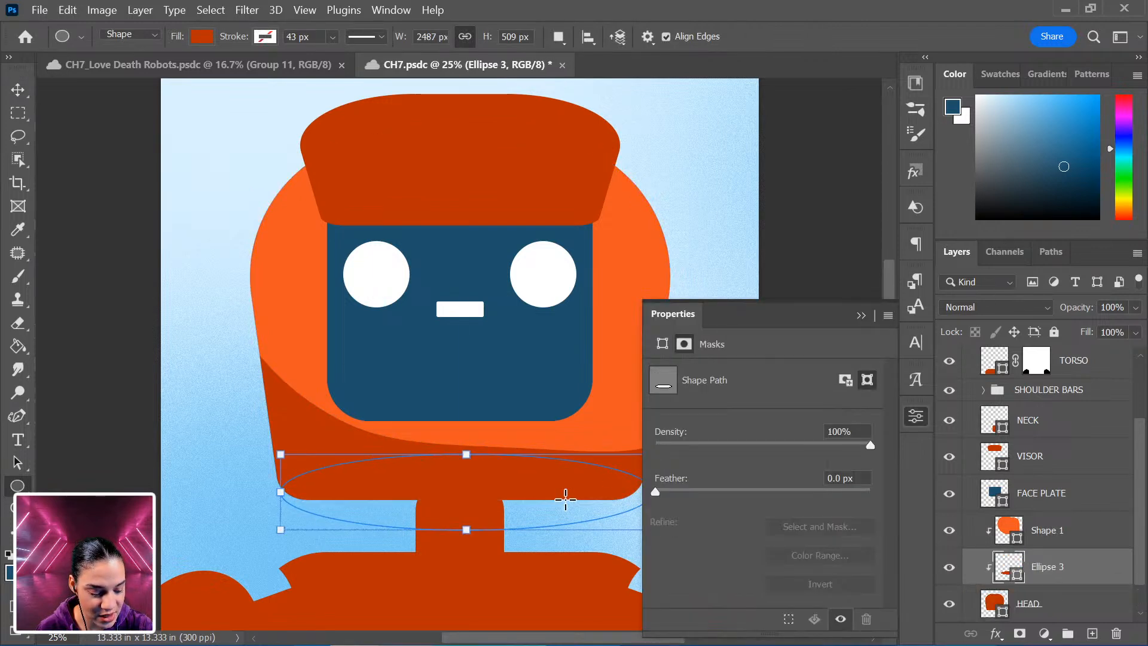
left_click(200, 37)
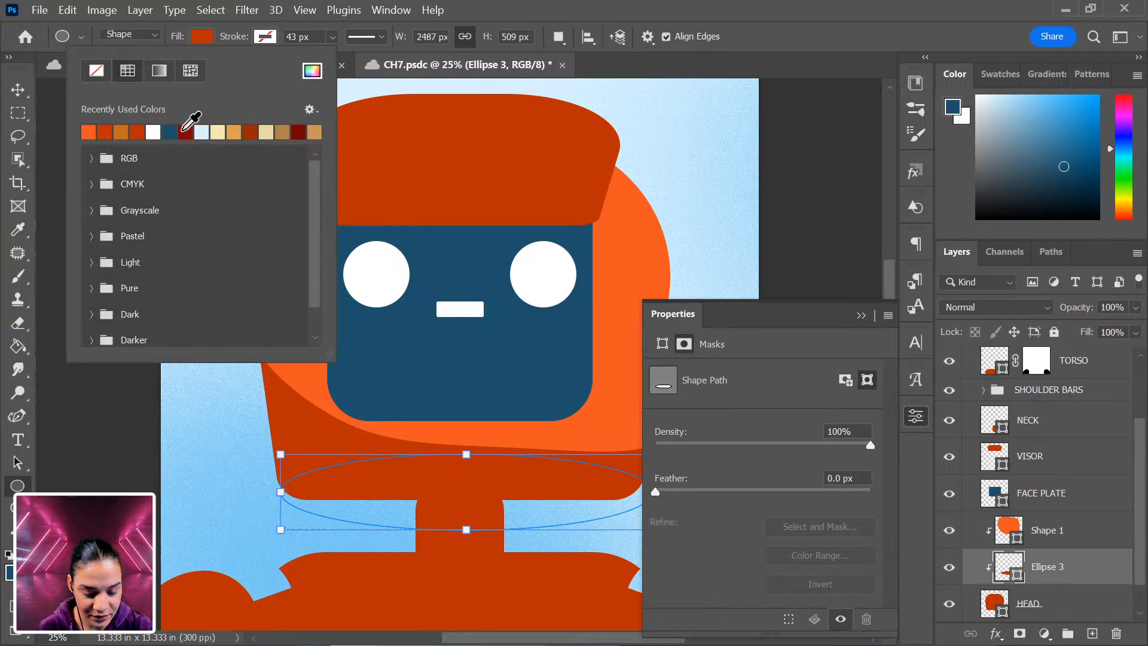
left_click(256, 131)
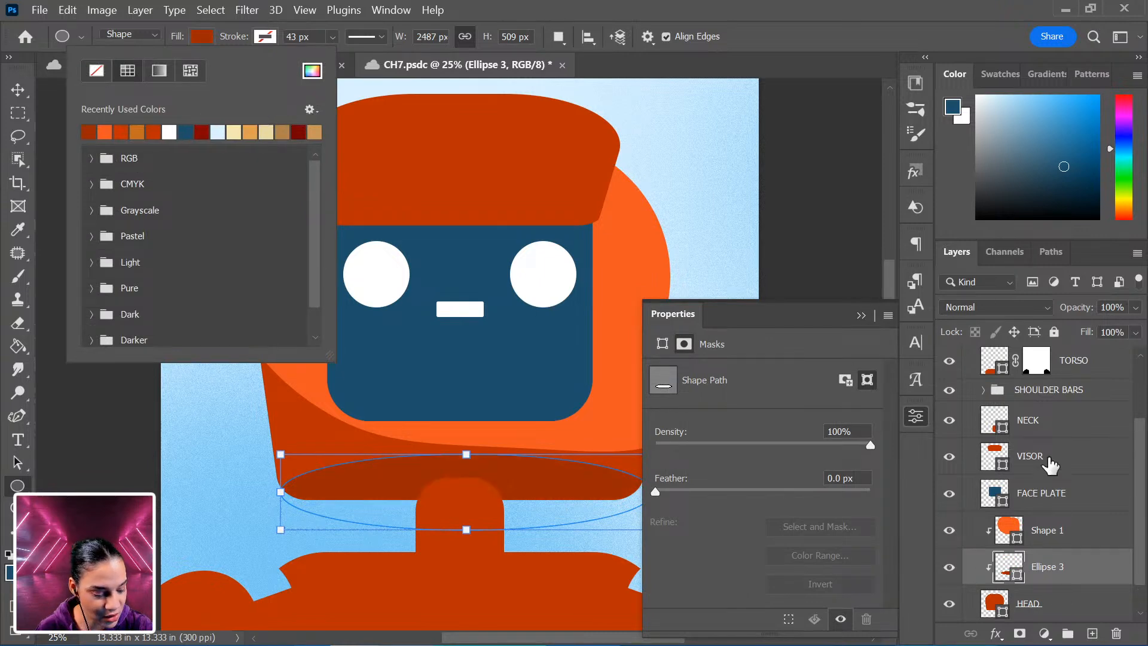
Move the dark ellipse slightly down with Free Transform.
left_click(1083, 574)
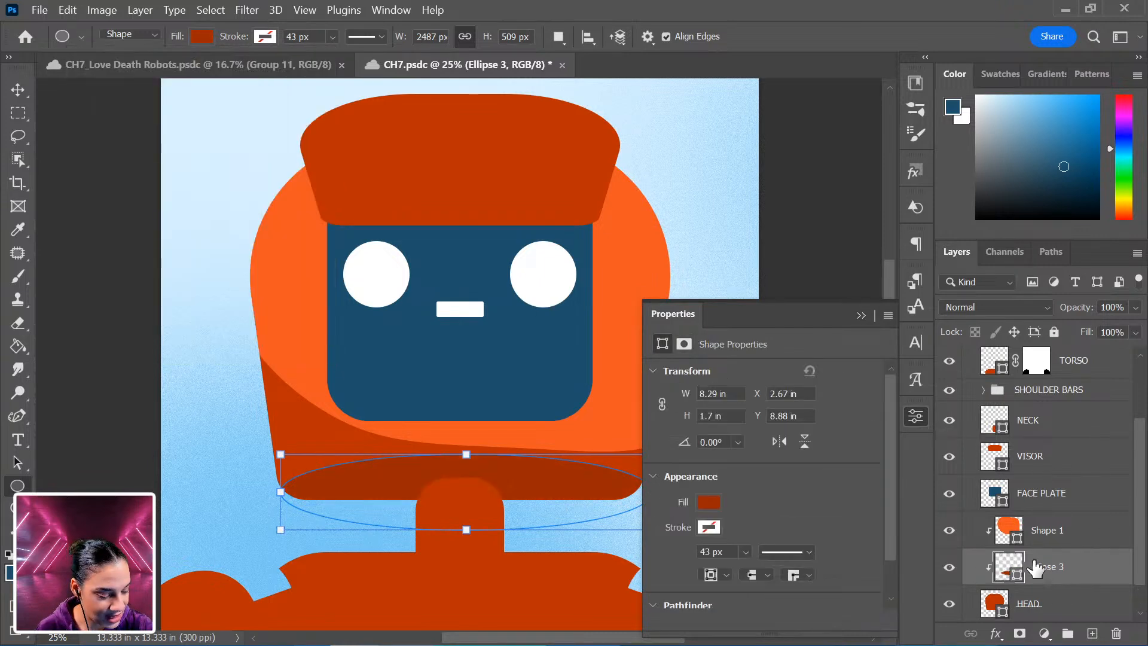
left_click(916, 417)
key("ctrl+t")
left_click_drag(541, 491, 535, 497)
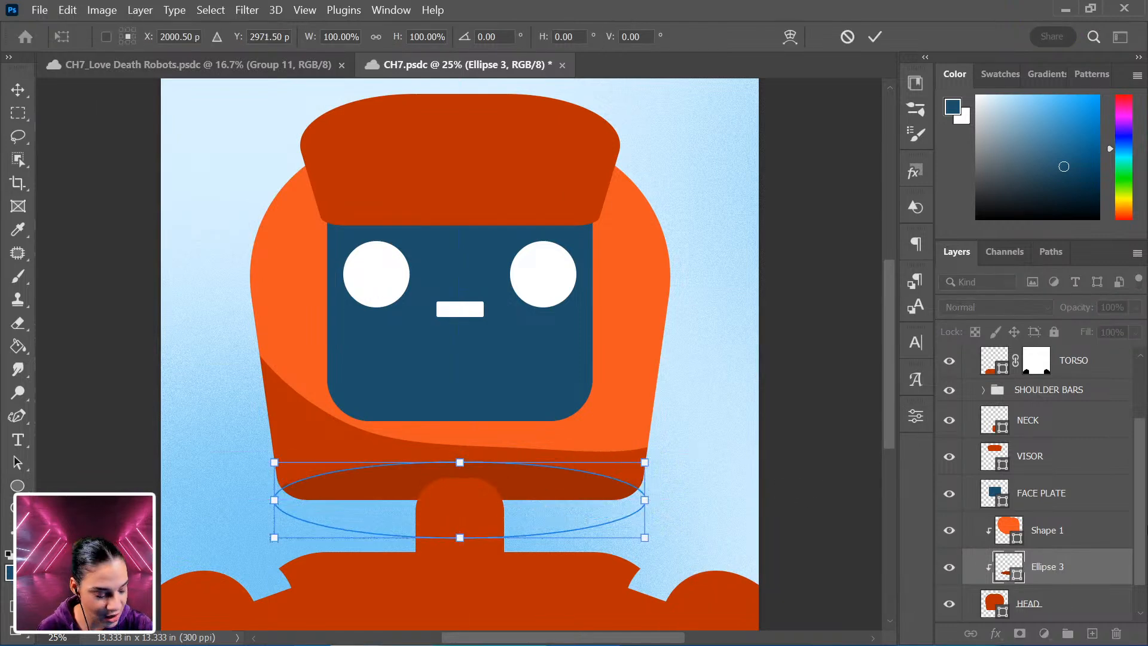
key("Return")
Duplicate the ellipse, narrow the copy to about 959 px wide around the neck, and nudge it down.
key("ctrl+j")
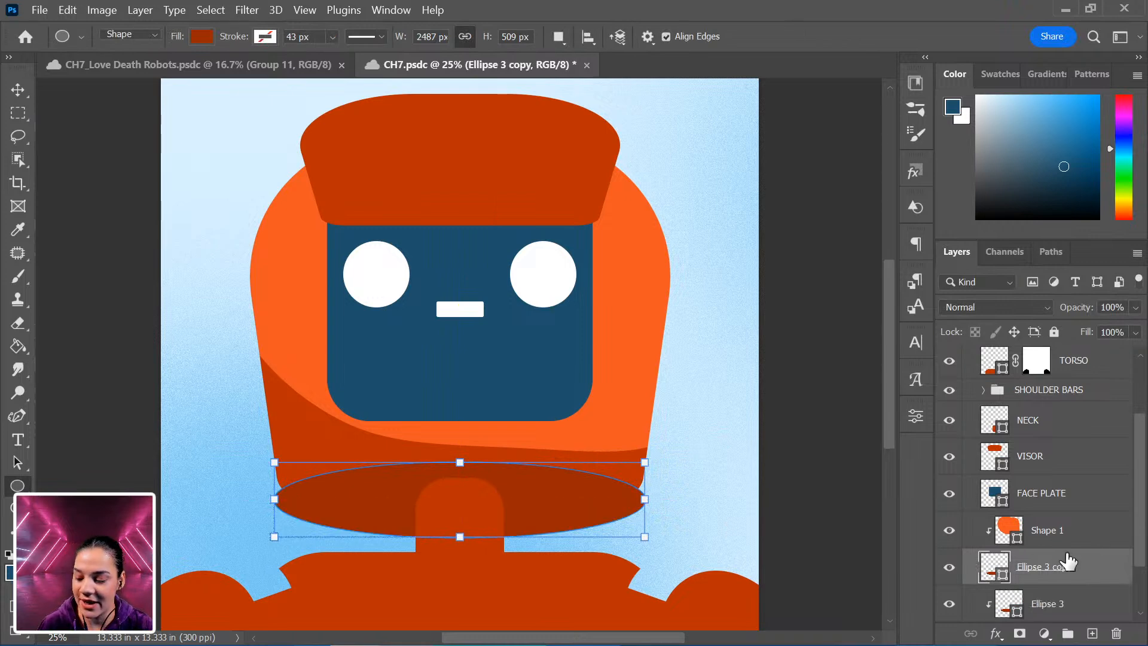
left_click_drag(643, 462, 531, 472)
left_click(502, 500, "shift")
key("ctrl+t")
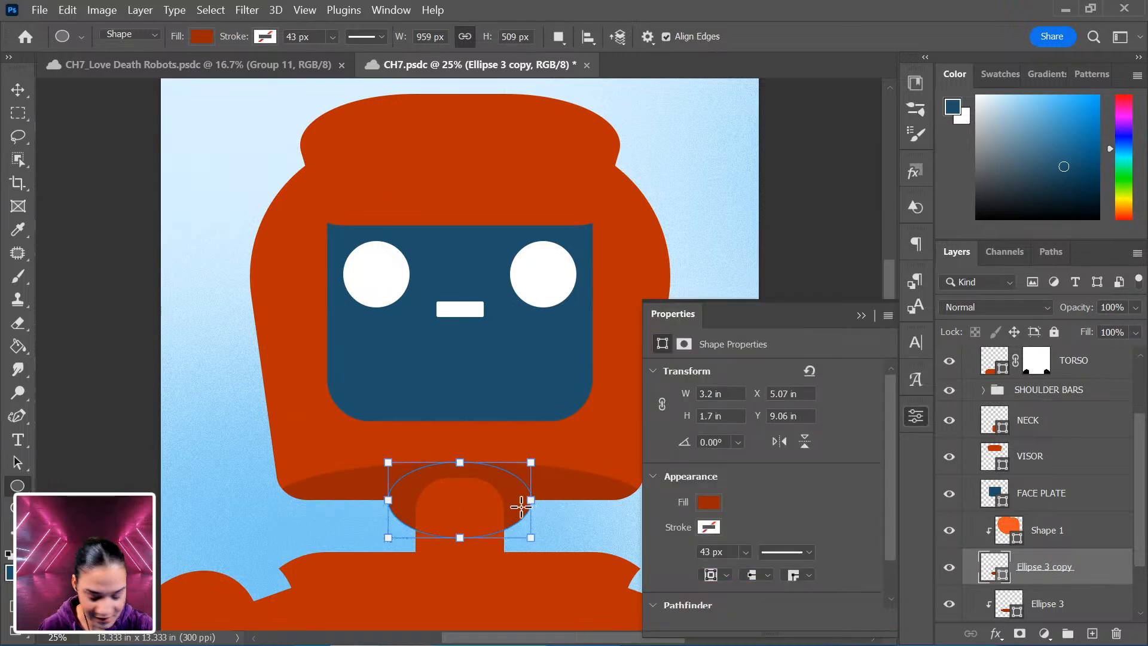
left_click_drag(511, 493, 511, 498)
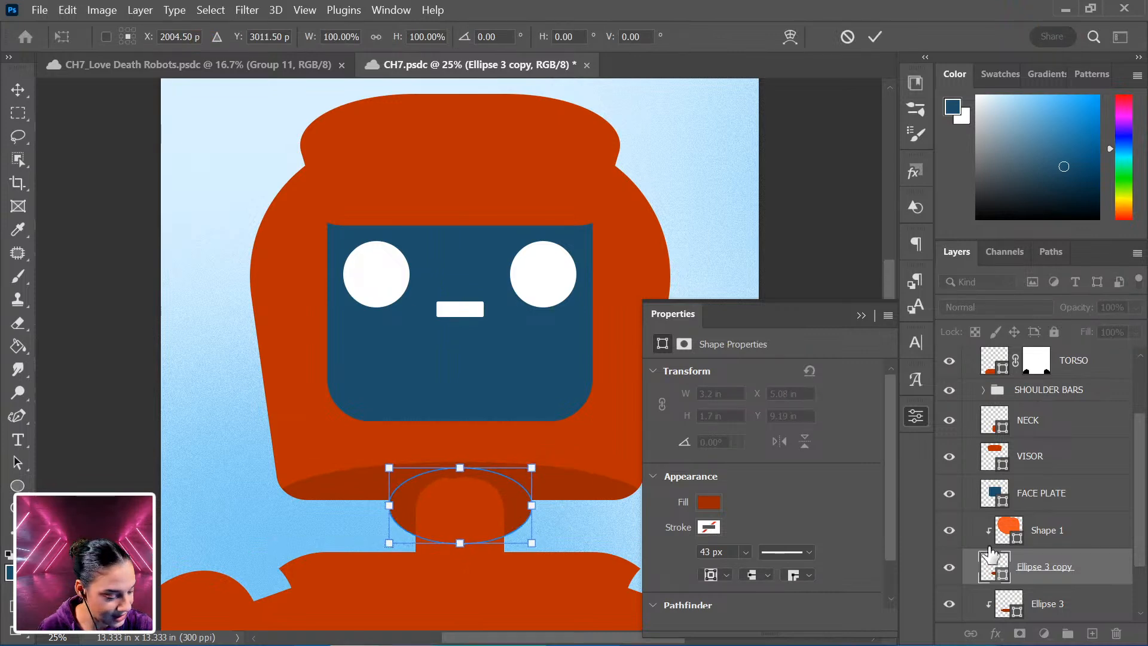
key("Return")
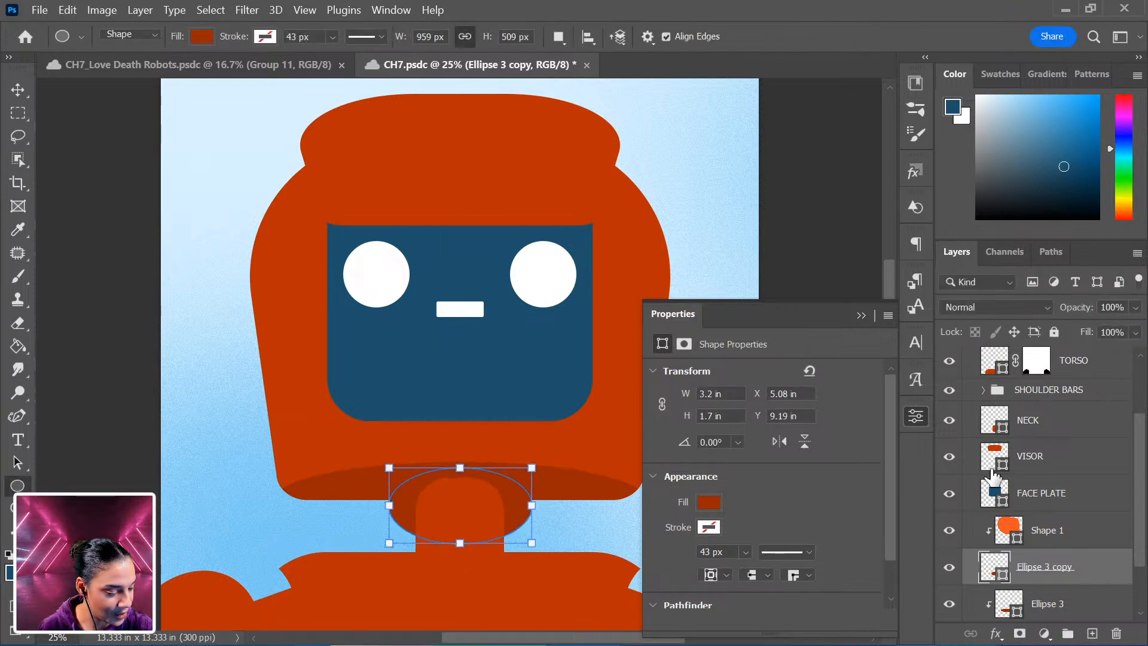
Clip the ellipse copy to the head and set its fill to a darker red swatch.
right_click(1098, 571)
left_click(968, 404)
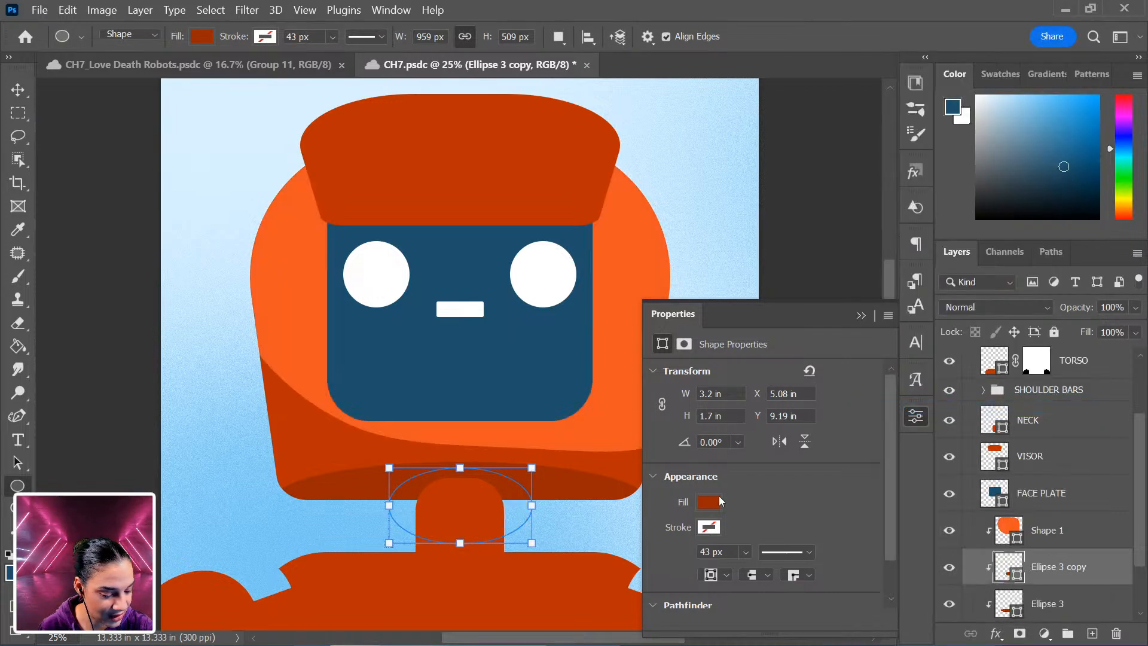
left_click(709, 502)
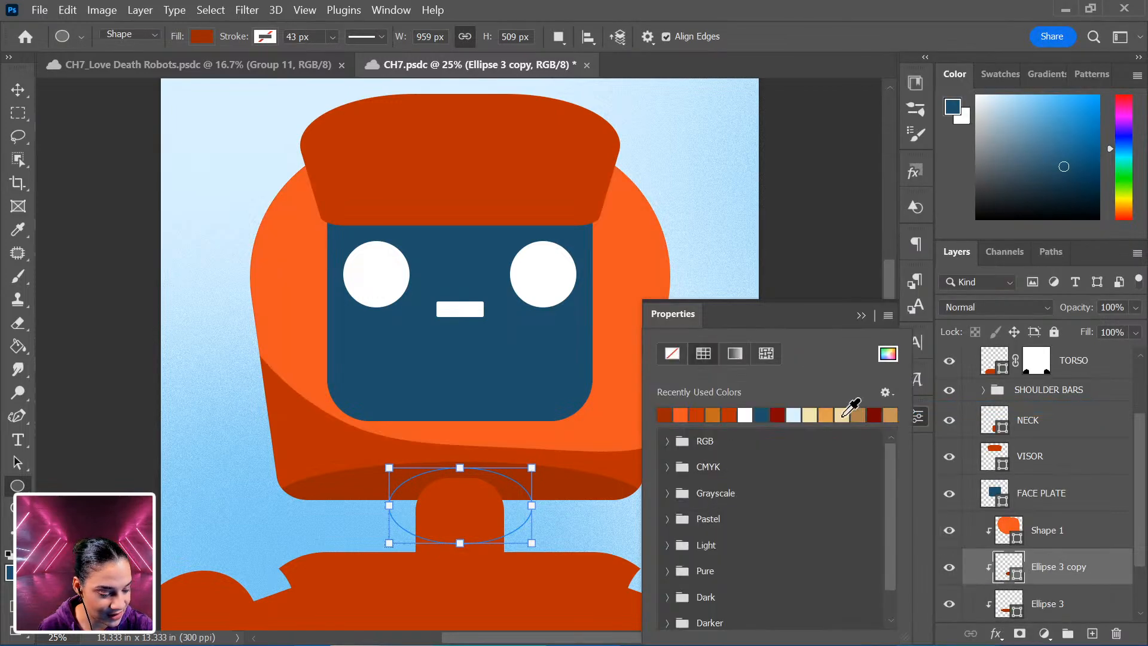
left_click(778, 415)
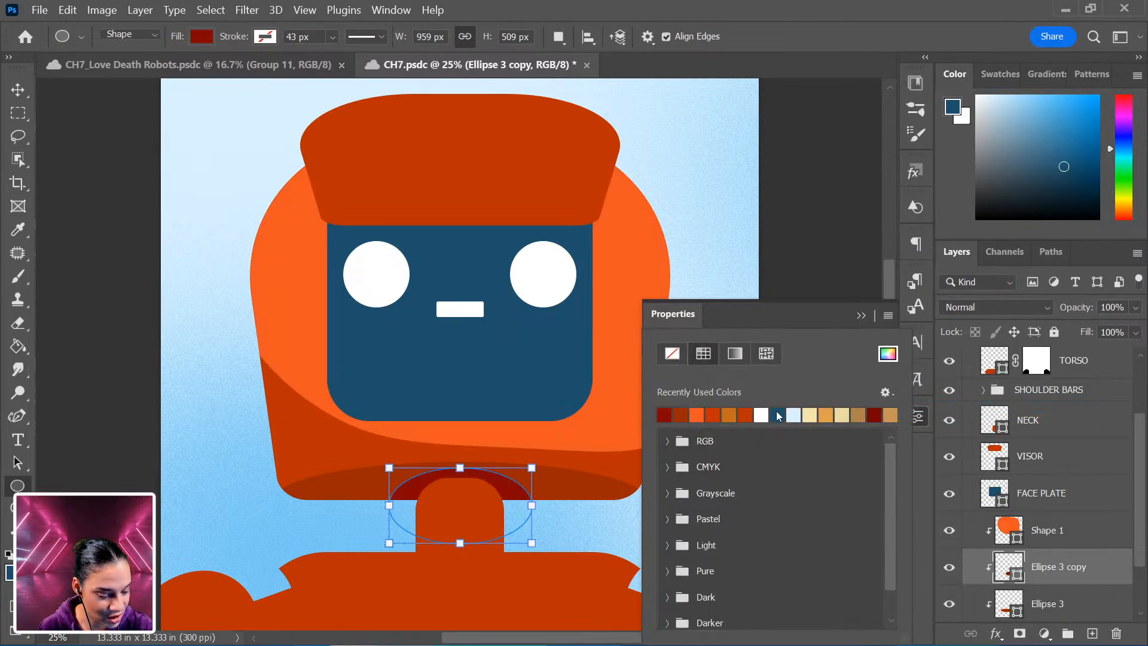
Widen the VISOR shape to about 116% and taper its top inward with a Perspective transform.
left_click(1091, 536)
left_click(1082, 389)
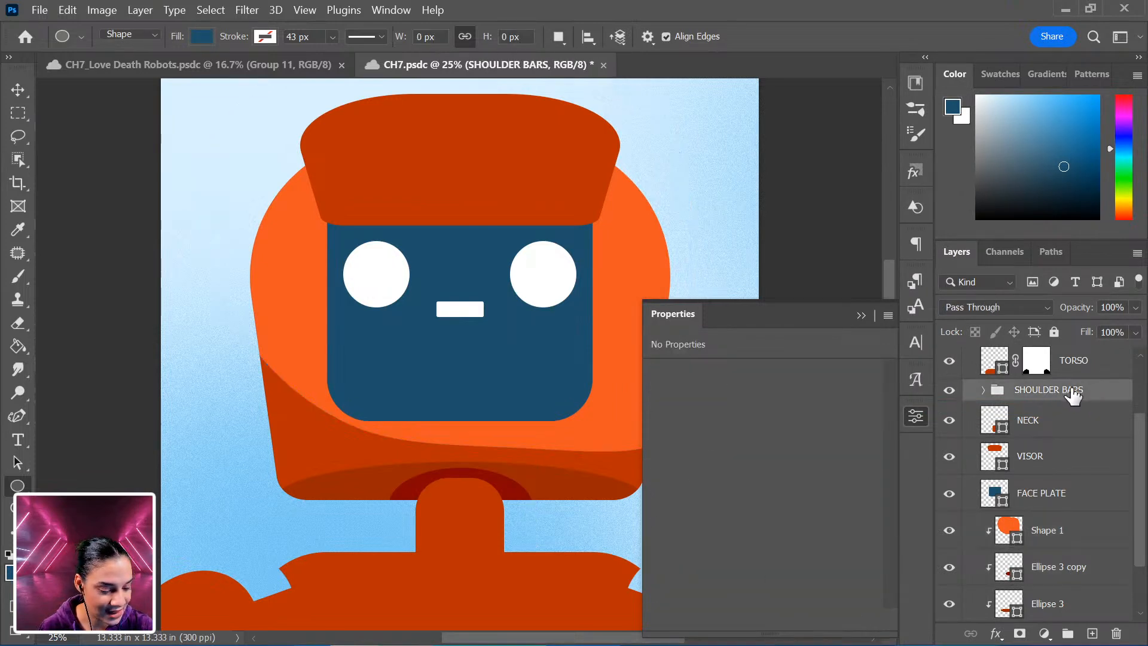
key("ctrl+minus")
key("ctrl+minus")
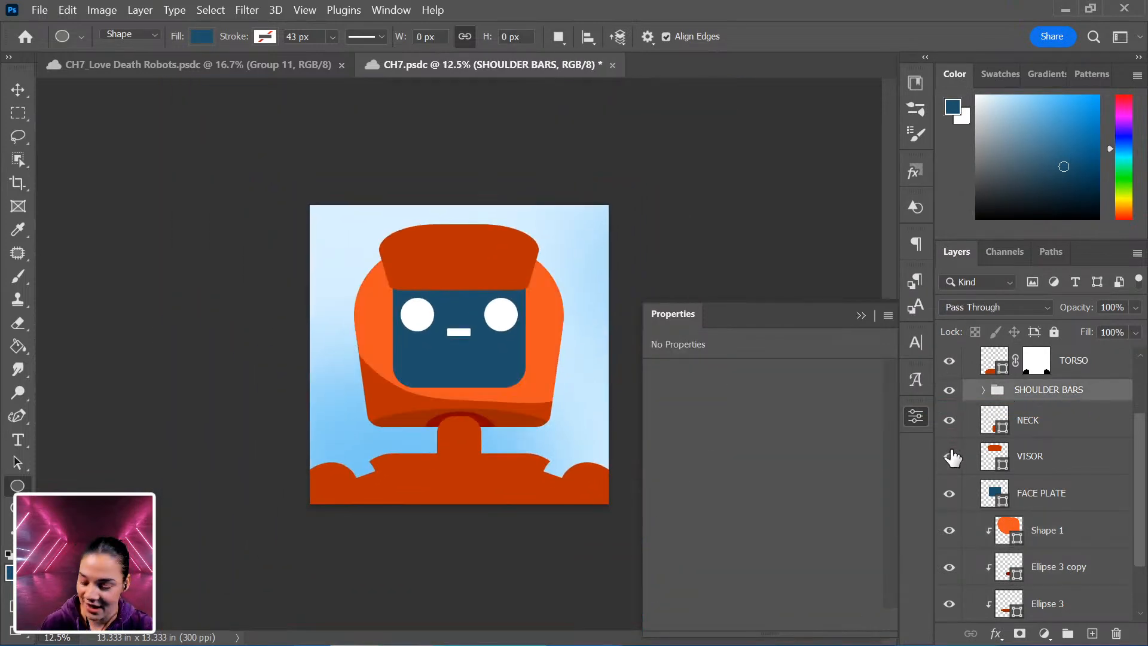
key("ctrl+minus")
key("ctrl+minus")
key("ctrl+plus")
key("ctrl+plus")
key("ctrl+plus")
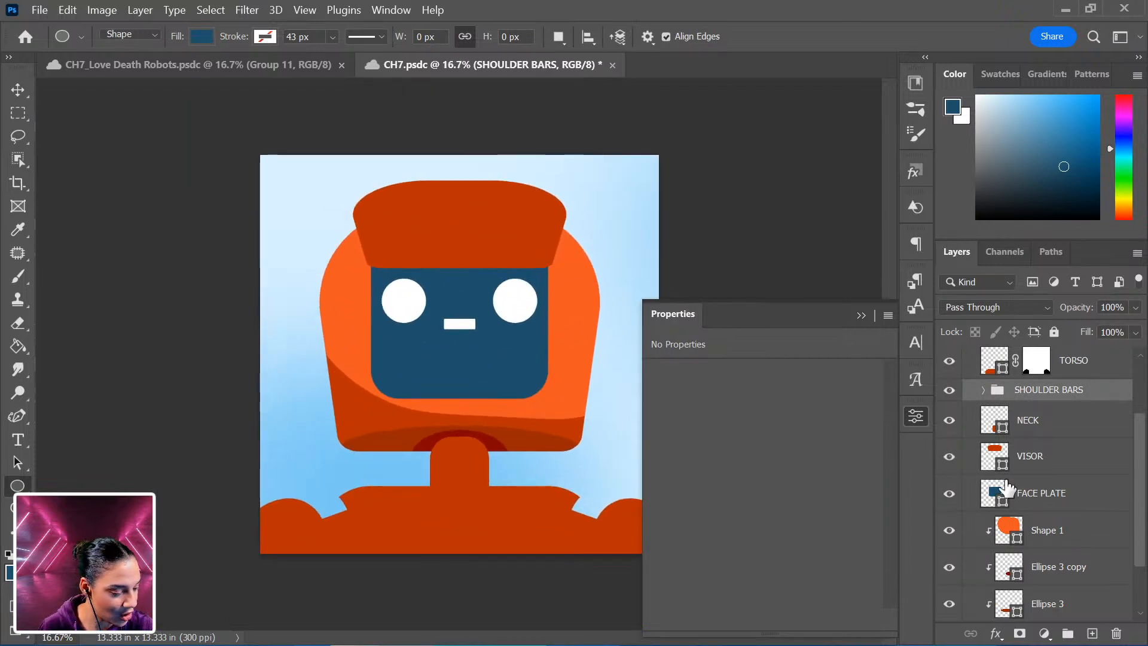
left_click(1051, 457)
key("ctrl+t")
left_click_drag(564, 221, 585, 225)
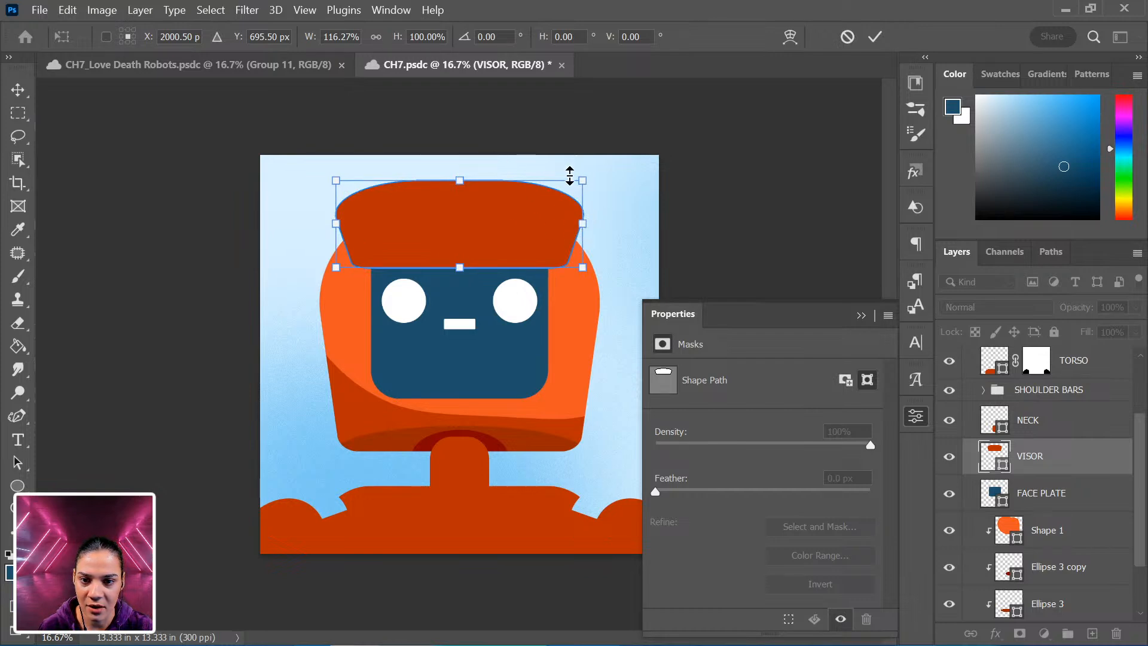
right_click(529, 223)
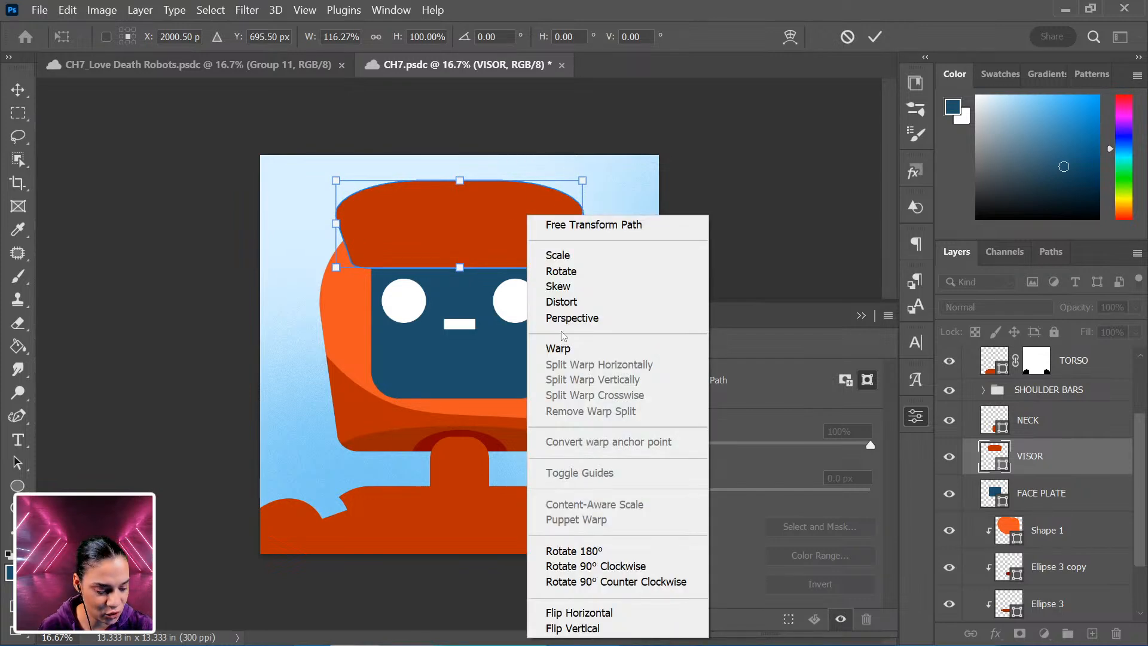
left_click(572, 318)
left_click_drag(584, 182, 567, 180)
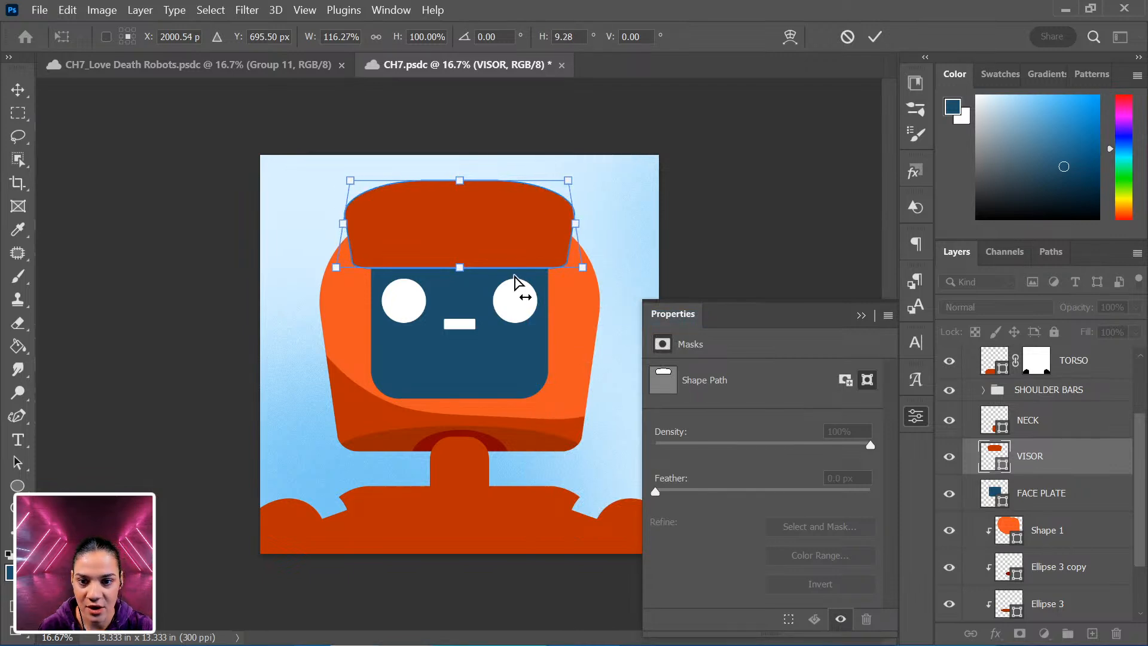
key("Return")
Add a layer mask to VISOR from a rectangular selection covering the area above the face plate.
left_click(18, 113)
left_click_drag(292, 157, 691, 256)
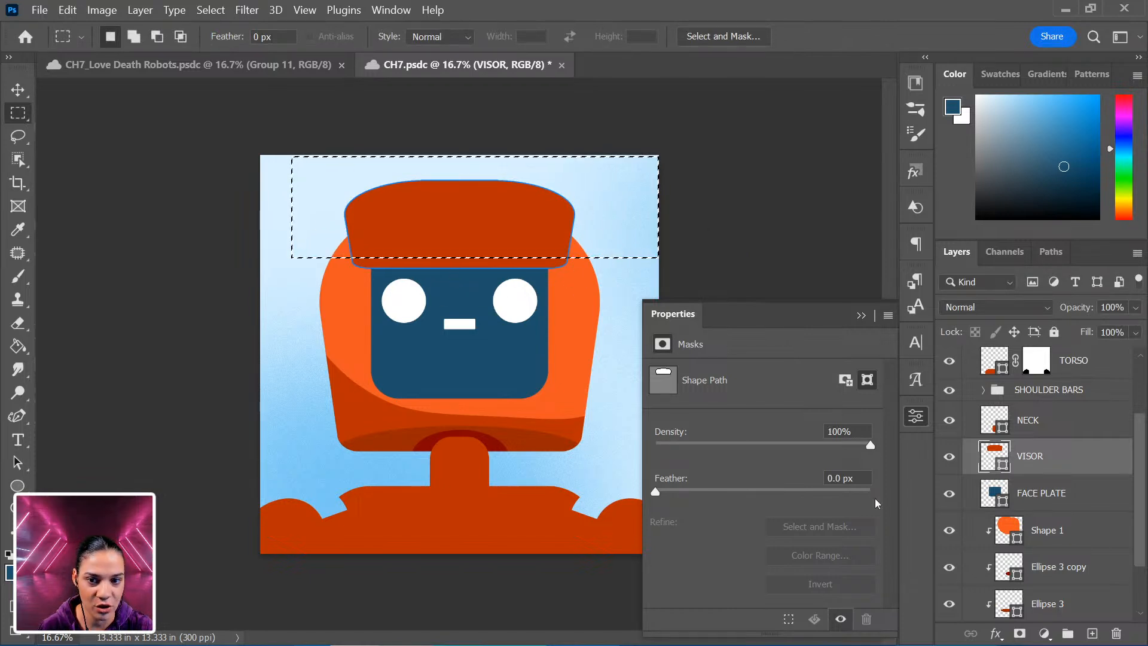
left_click(1020, 633)
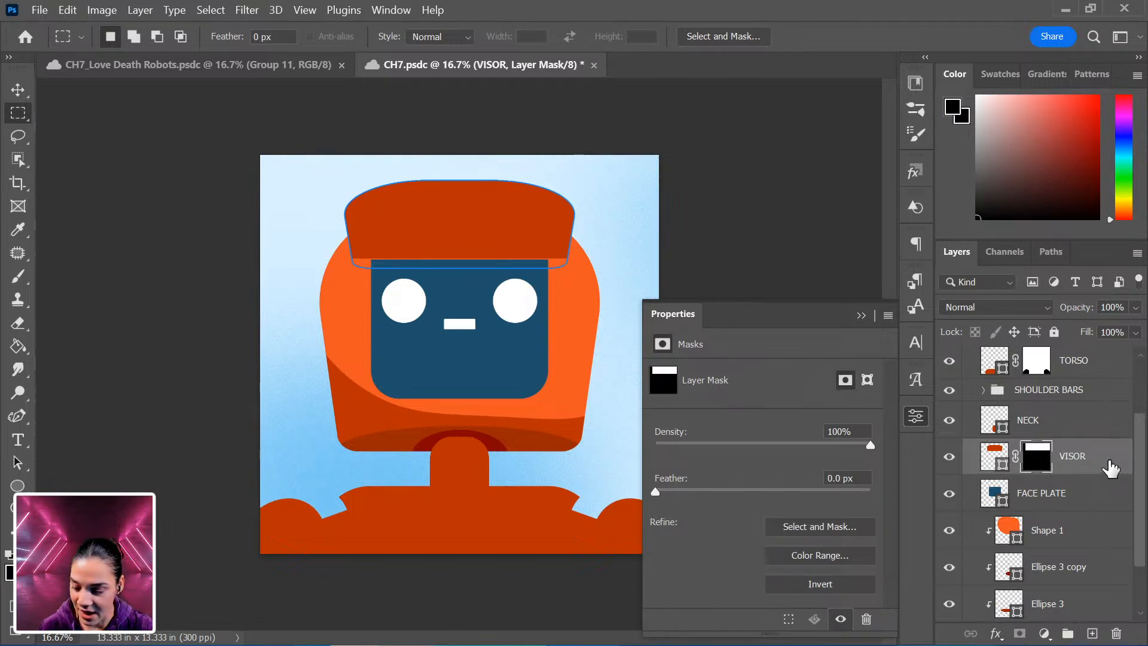
key("ctrl+t")
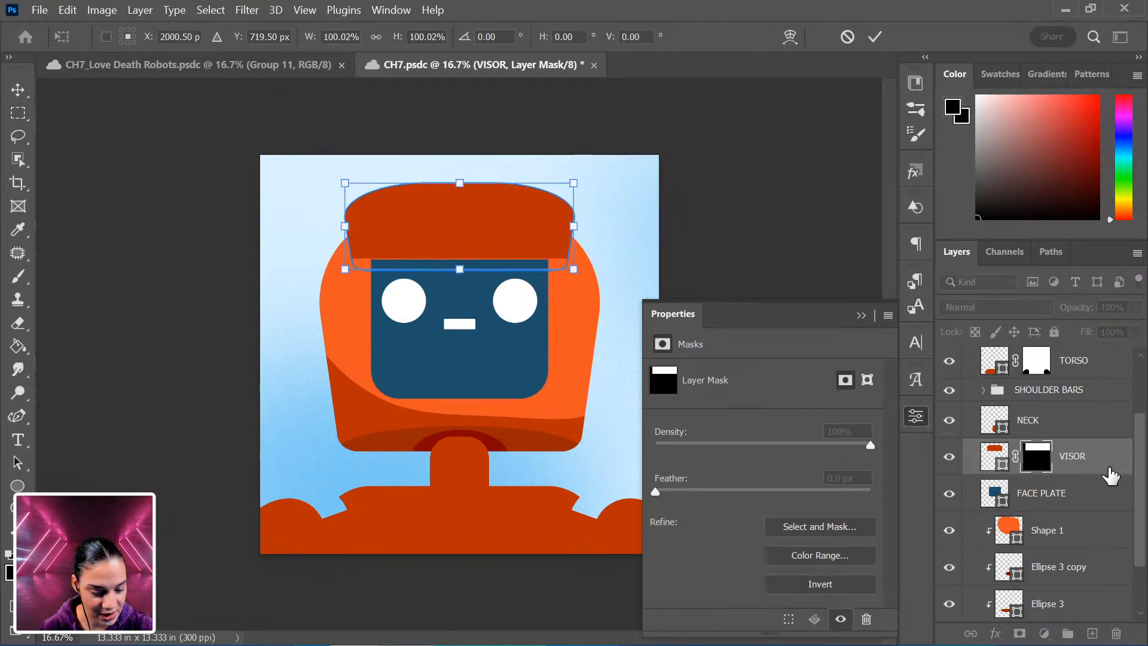
key("Return")
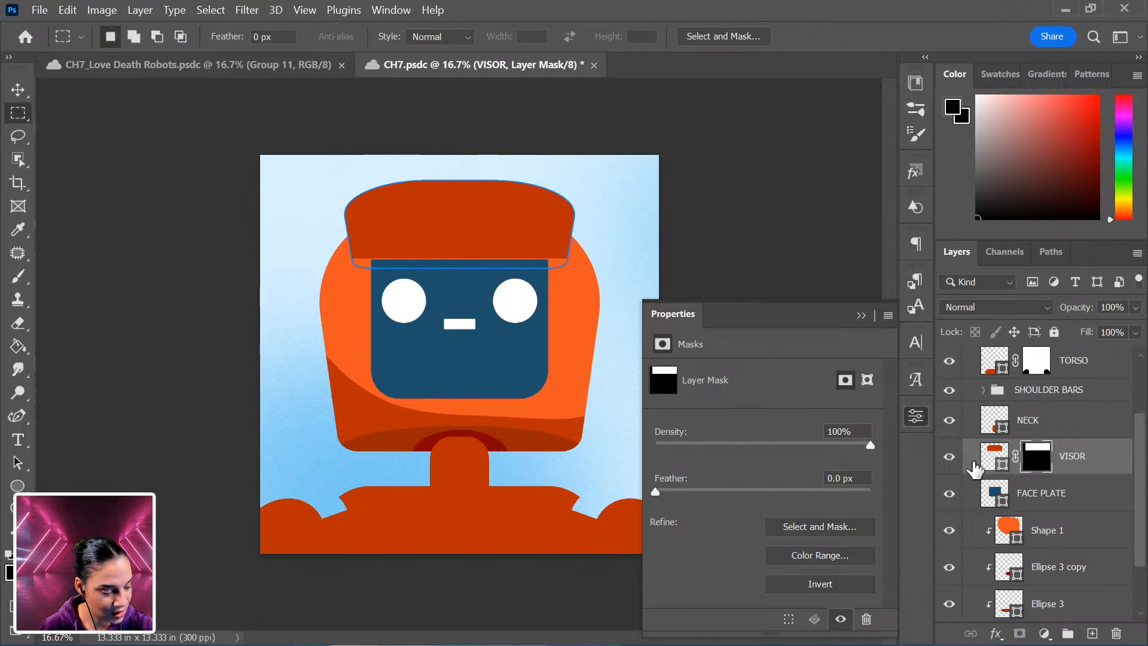
Nudge the visor shape slightly down within its mask using Free Transform.
left_click(986, 461)
key("ctrl+t")
key("Down")
key("Down")
key("Down")
key("Up")
key("Up")
key("Up")
key("Up")
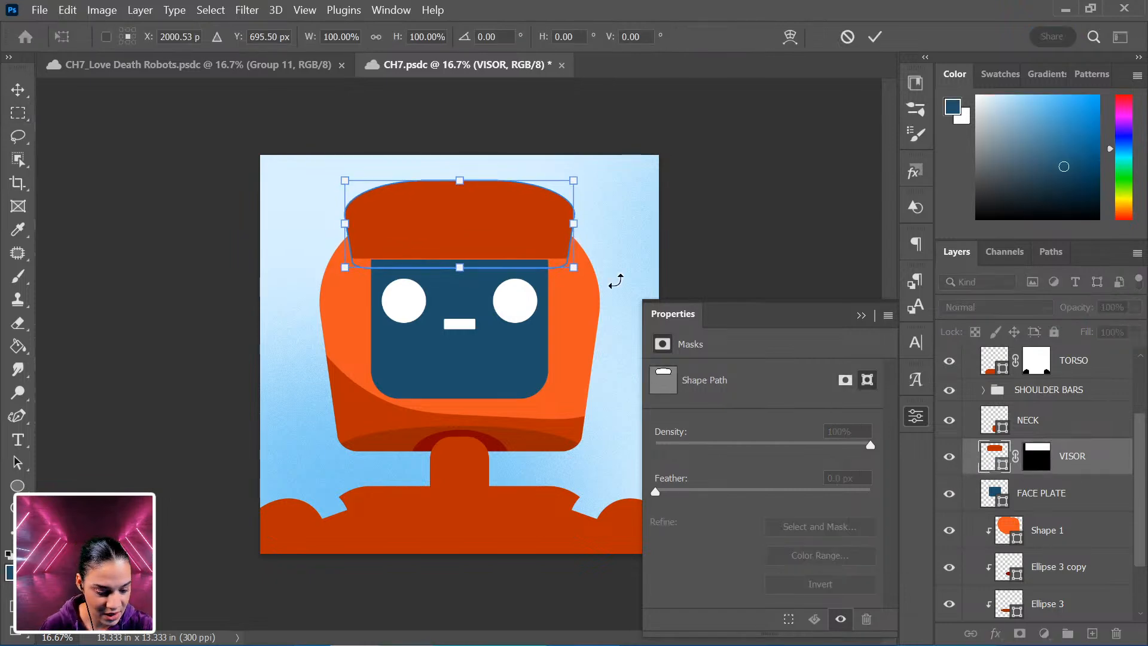
left_click_drag(510, 234, 512, 237)
key("Return")
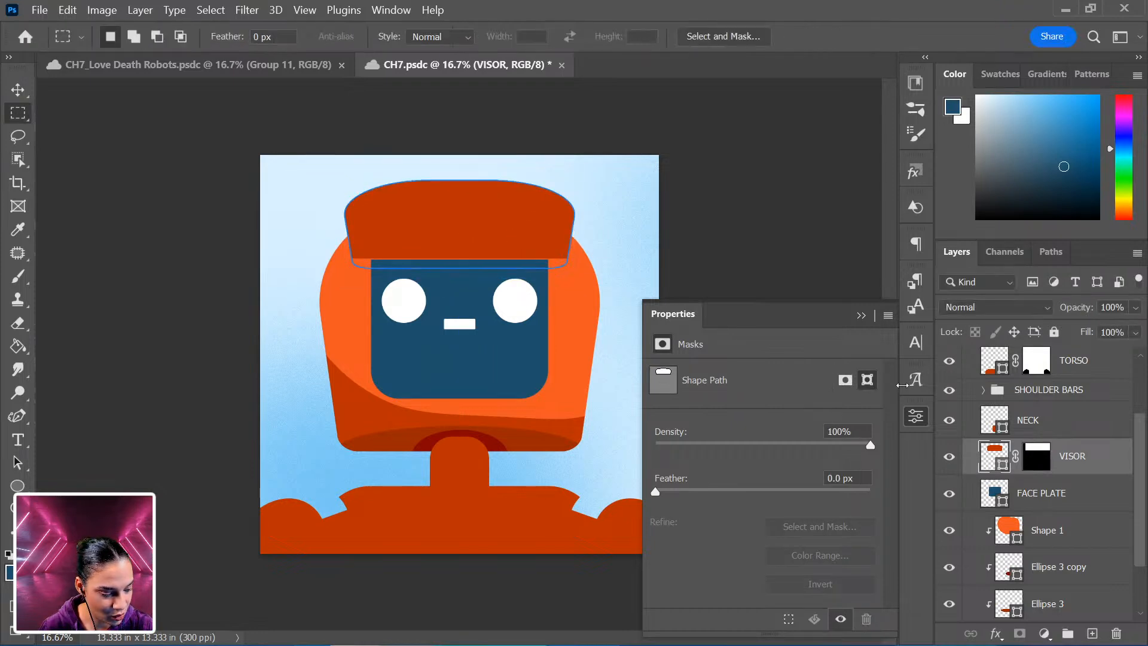
Convert the VISOR layer to a smart object and nudge it down two steps with Free Transform.
right_click(1100, 463)
left_click(940, 293)
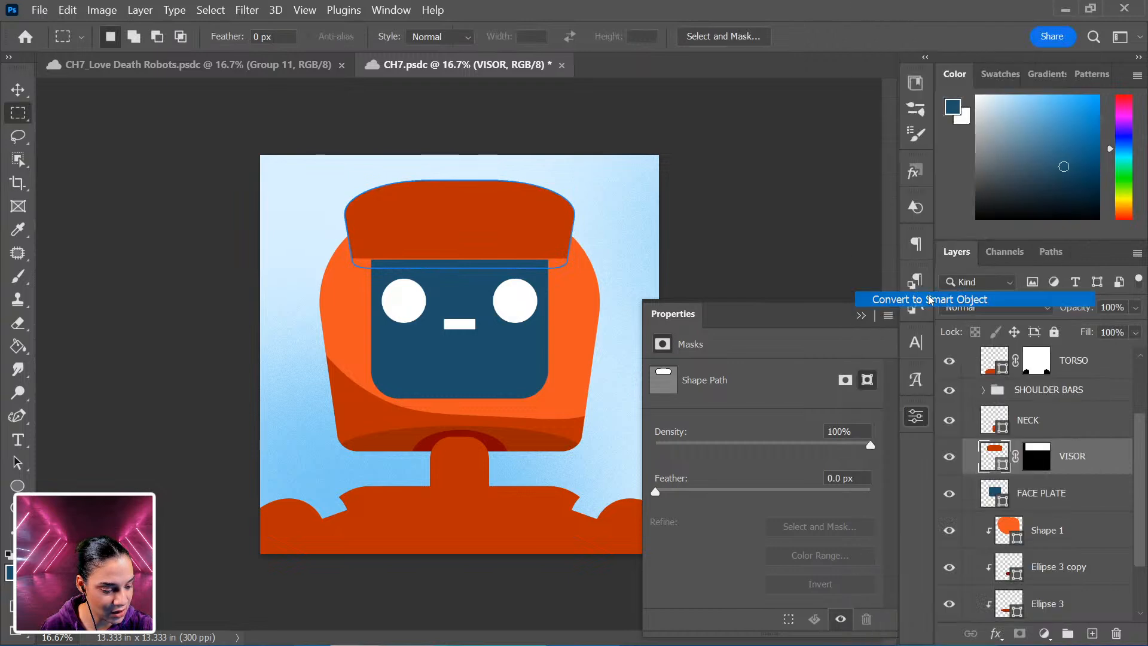
key("ctrl+t")
left_click_drag(509, 244, 509, 245)
key("Down")
key("Down")
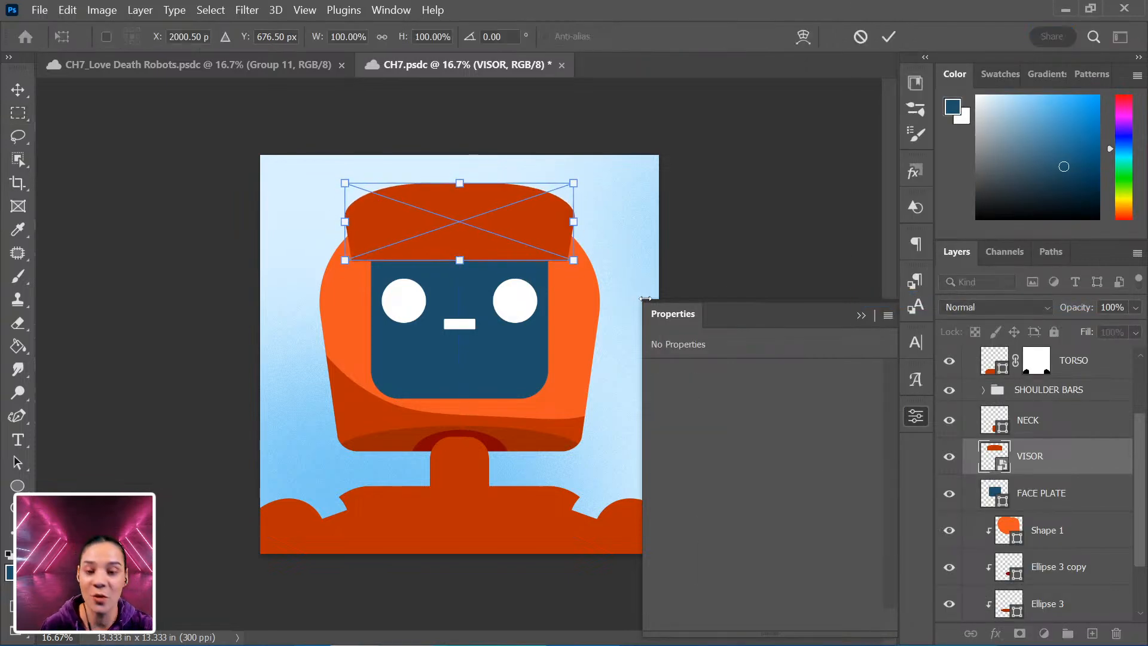
key("Return")
key("ctrl+plus")
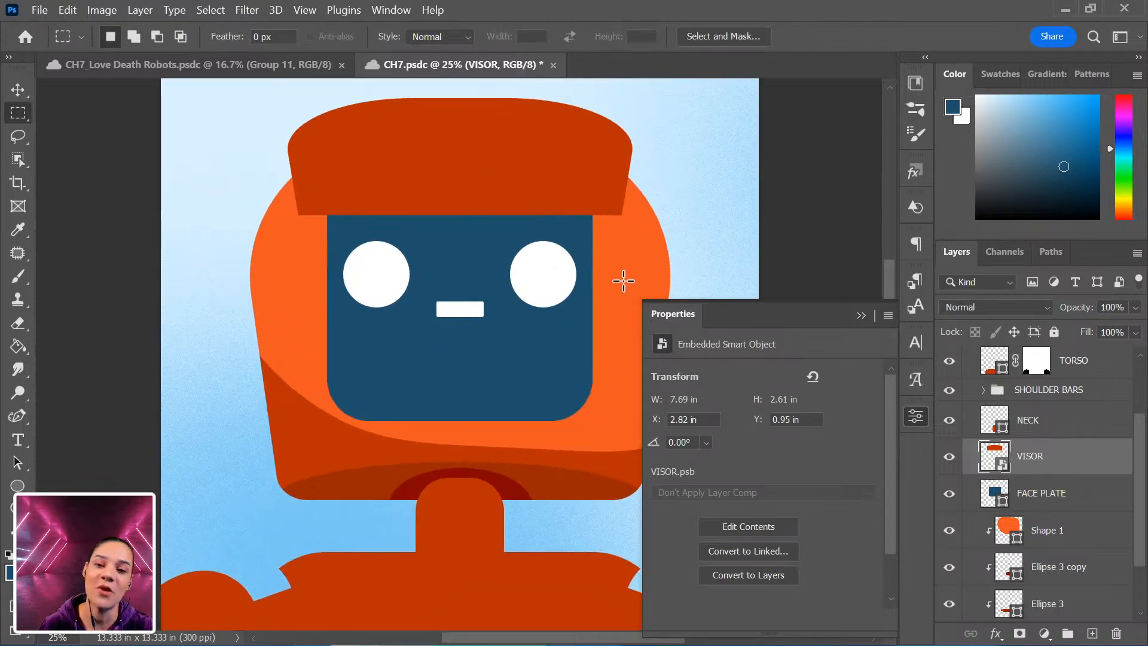
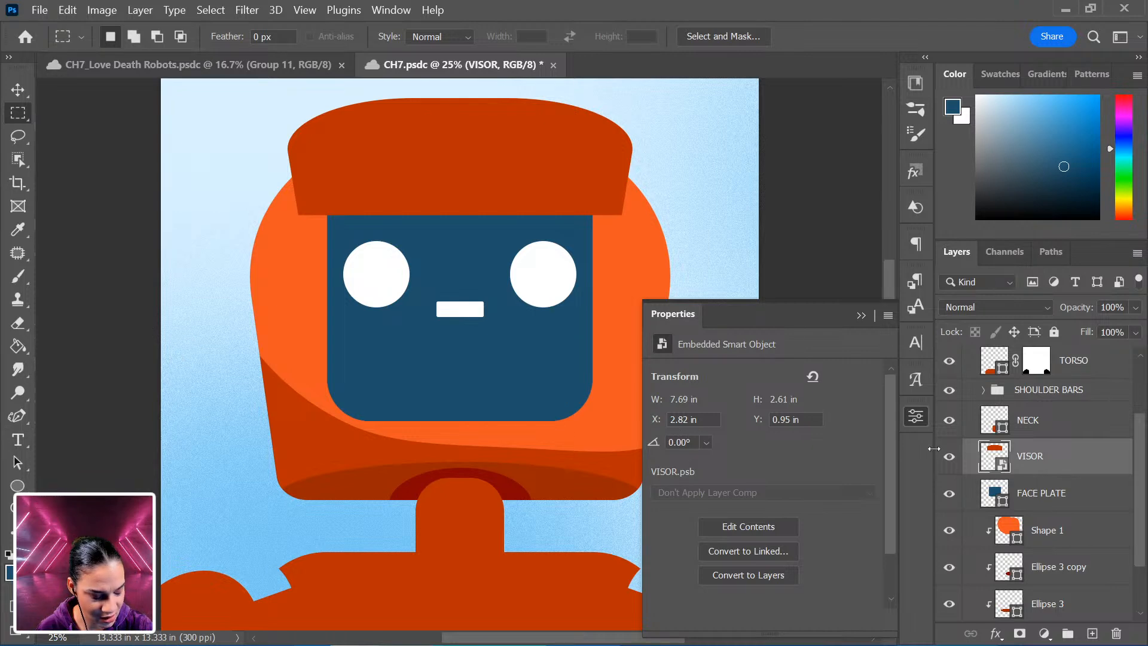
Duplicate the VISOR layer, clip the copy to VISOR, and scale the copy down to about 6.57 × 2.23 in.
key("ctrl+j")
right_click(1073, 455)
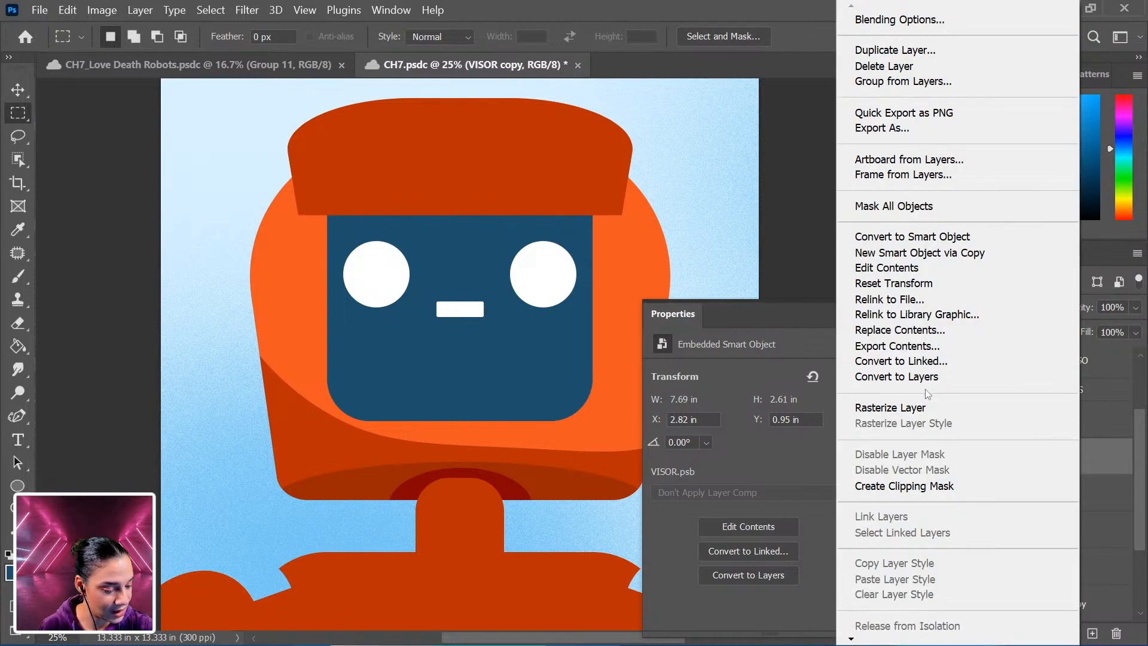
left_click(951, 487)
key("ctrl+t")
left_click_drag(633, 97, 608, 108)
left_click_drag(539, 148, 519, 160)
key("Return")
key("m")
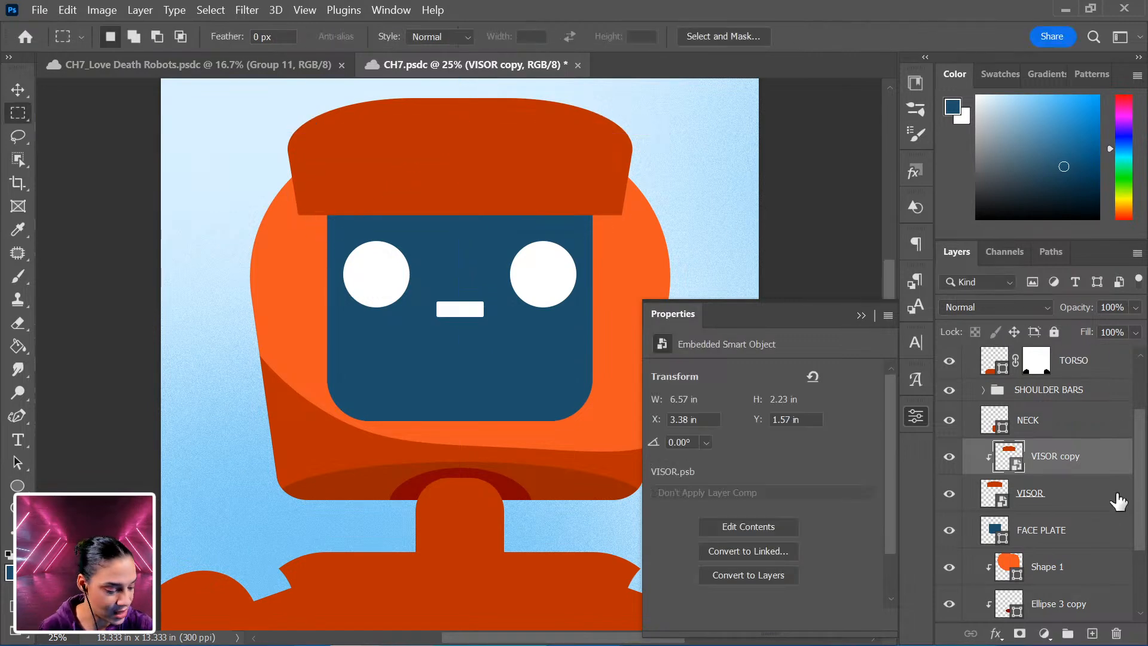
Give VISOR copy a Color Overlay using dark red 830202 sampled from the shadow under the head.
left_click(1069, 503)
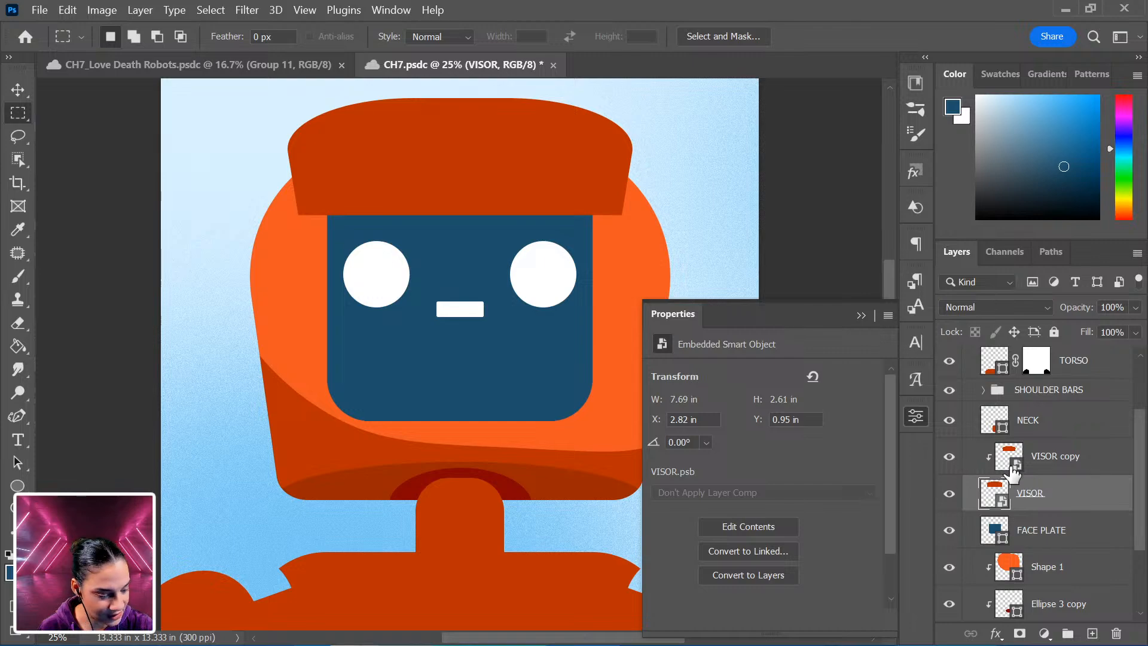
left_click(1106, 470)
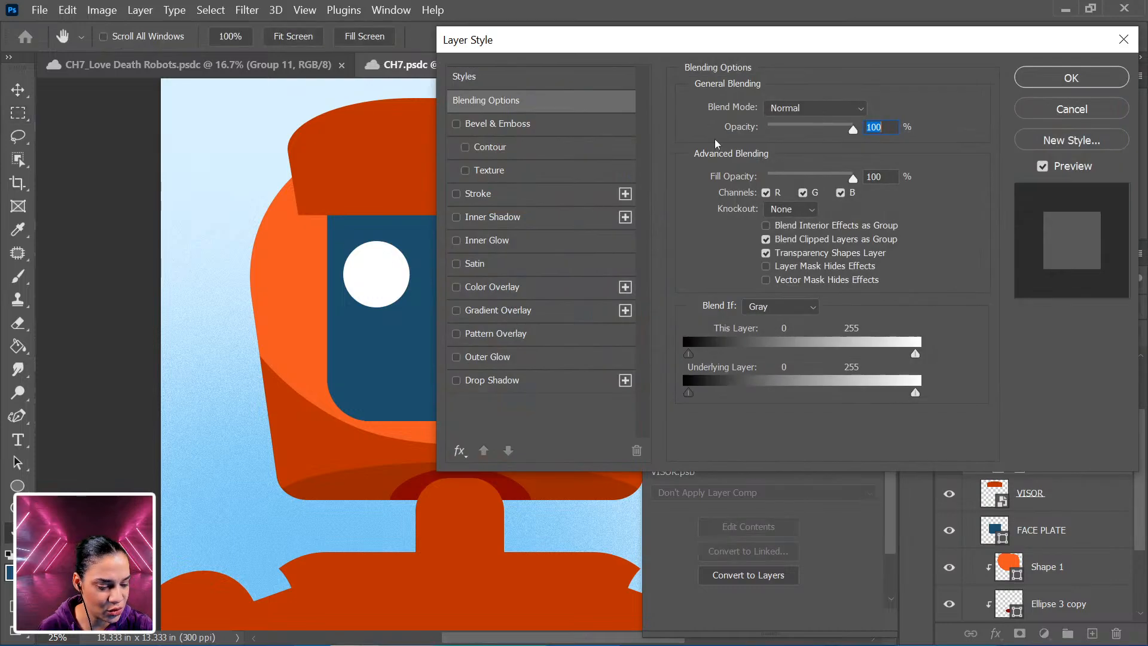
left_click_drag(566, 59, 686, 65)
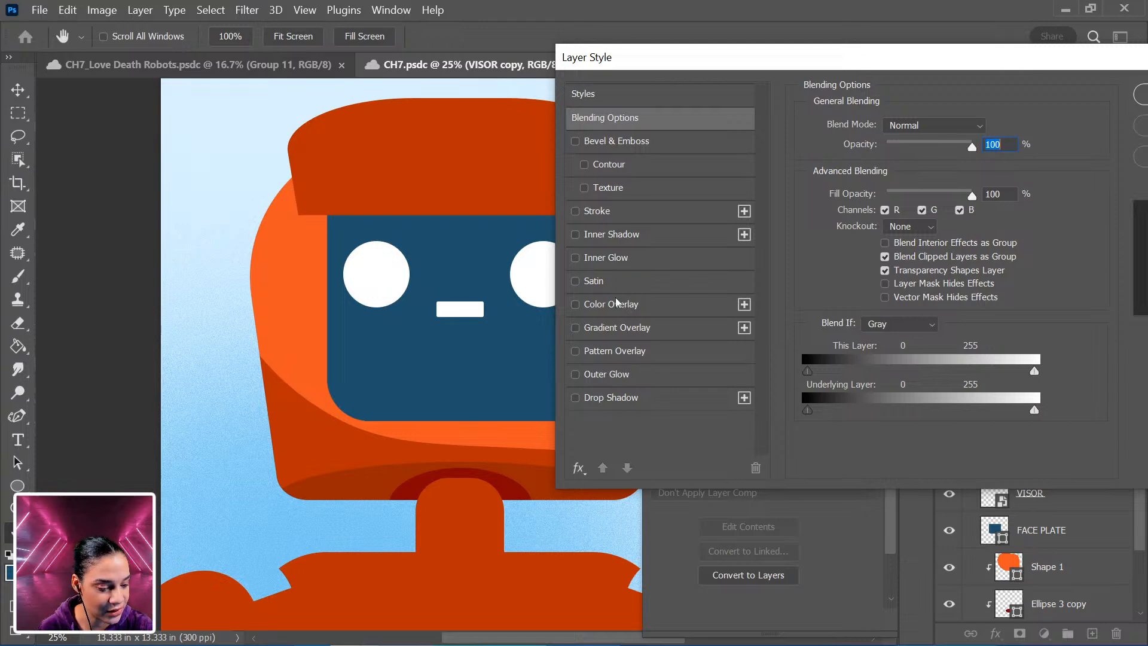
left_click(640, 306)
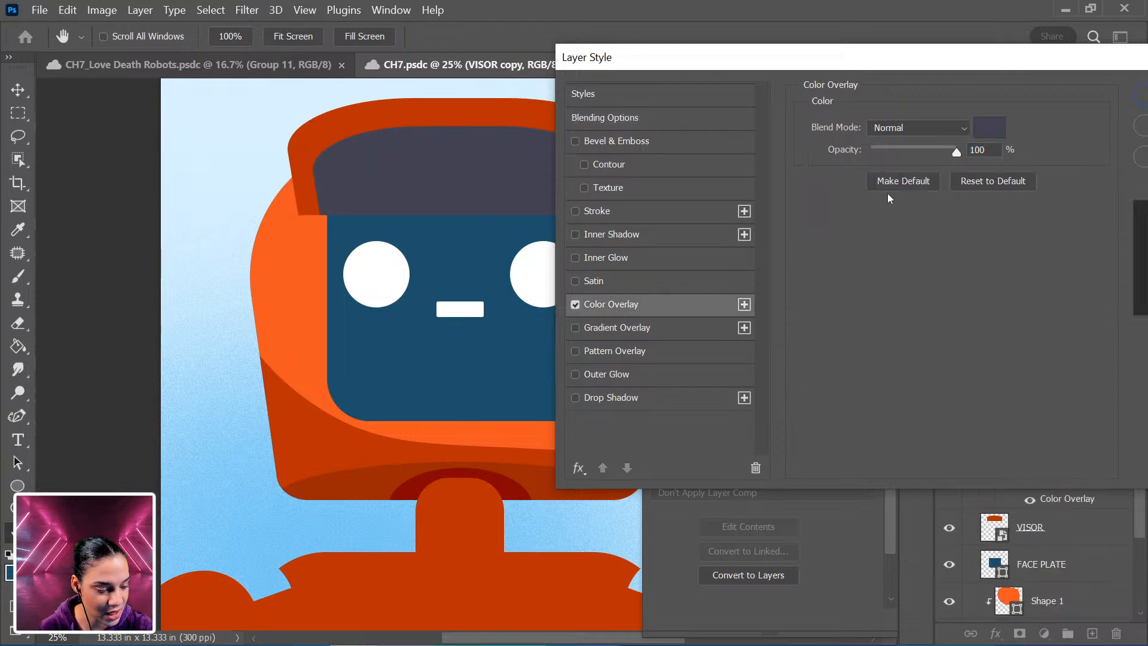
left_click(994, 132)
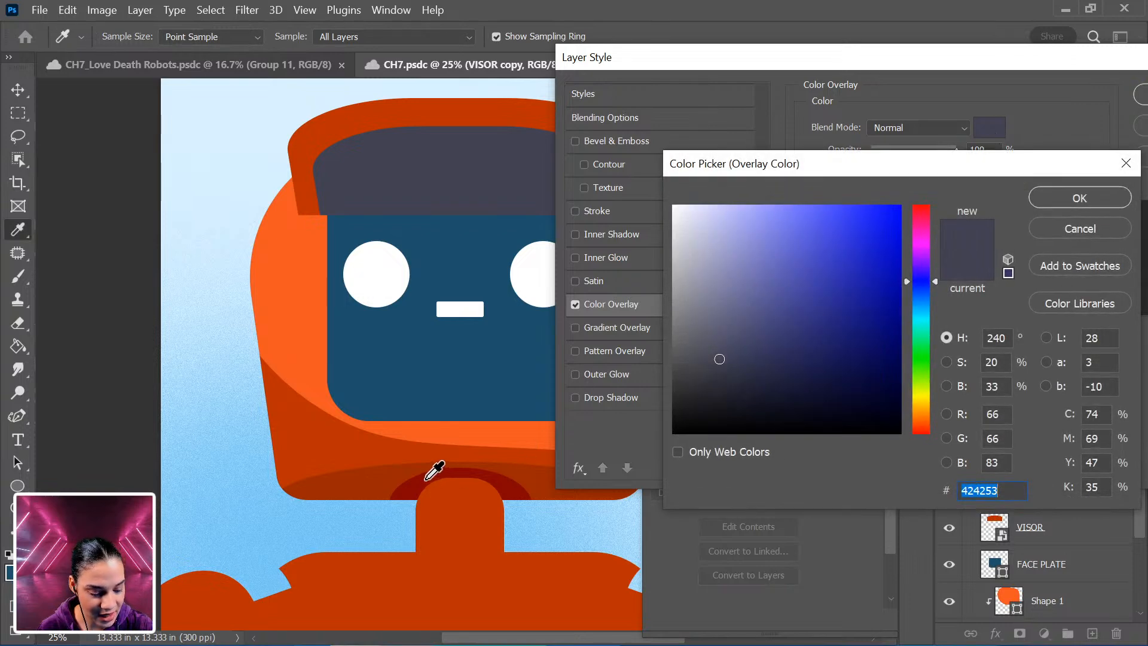
left_click(427, 479)
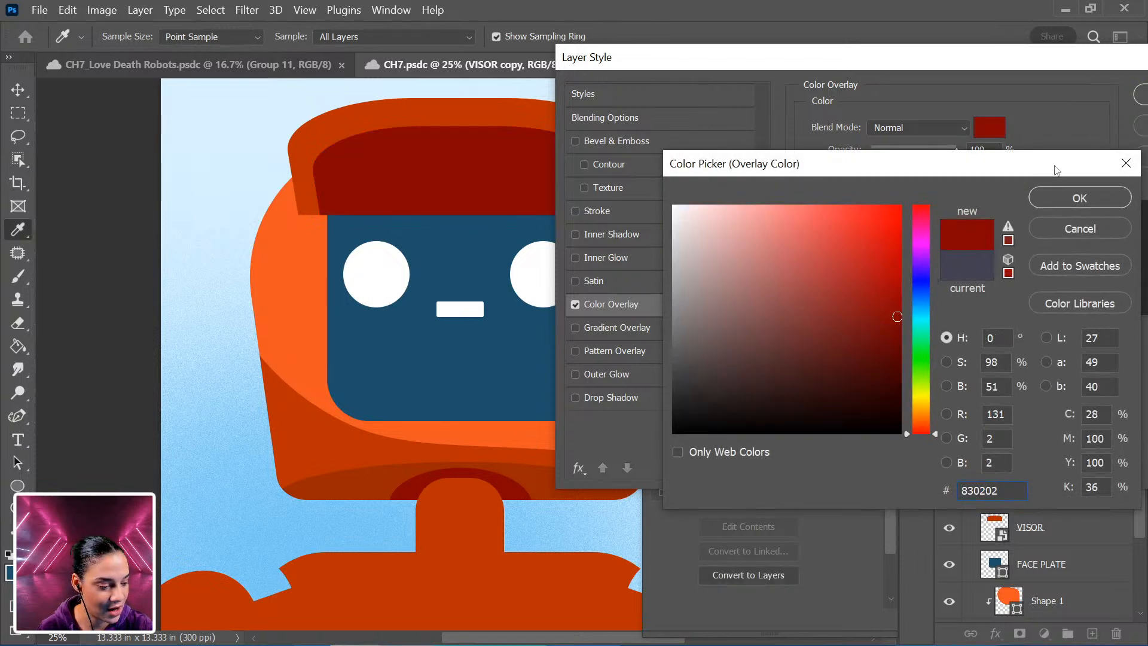
left_click(1093, 200)
left_click(932, 94)
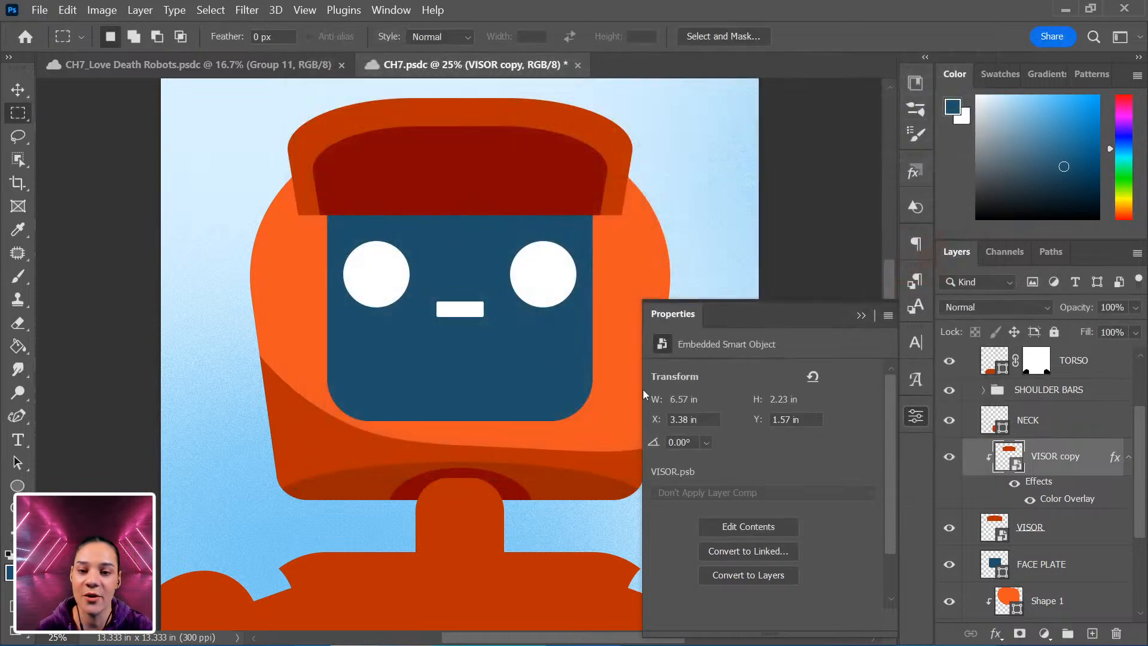
Above the TORSO layer, draw a curved blob shape about 2900 × 1050 px across the upper chest with the Curvature Pen.
left_click(916, 416)
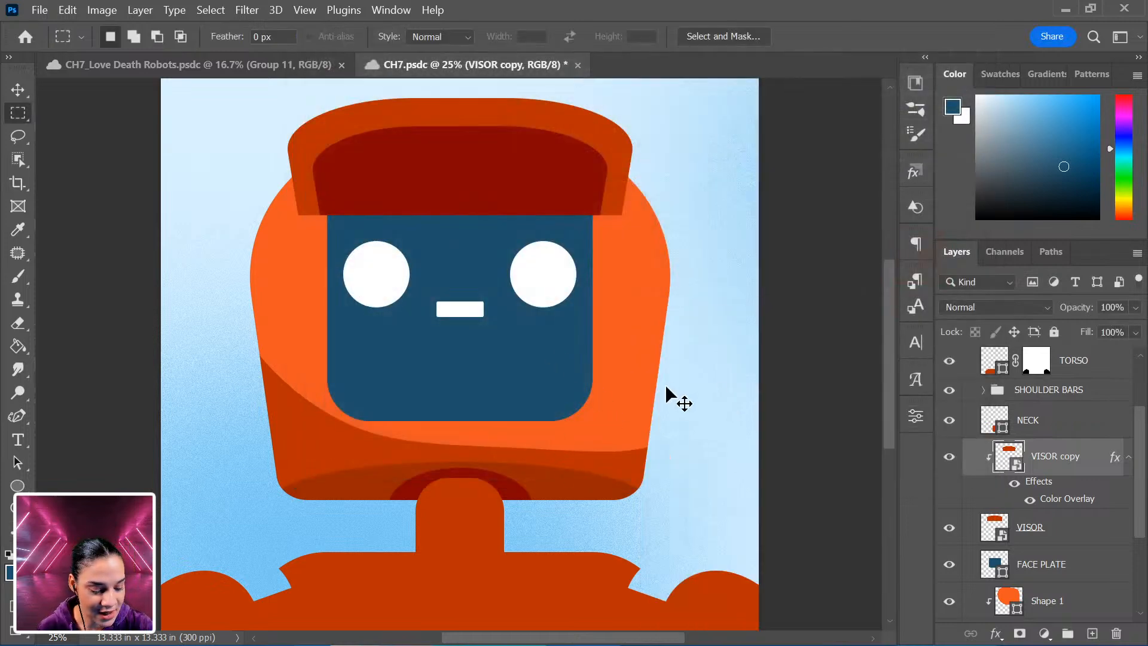
key("ctrl+minus")
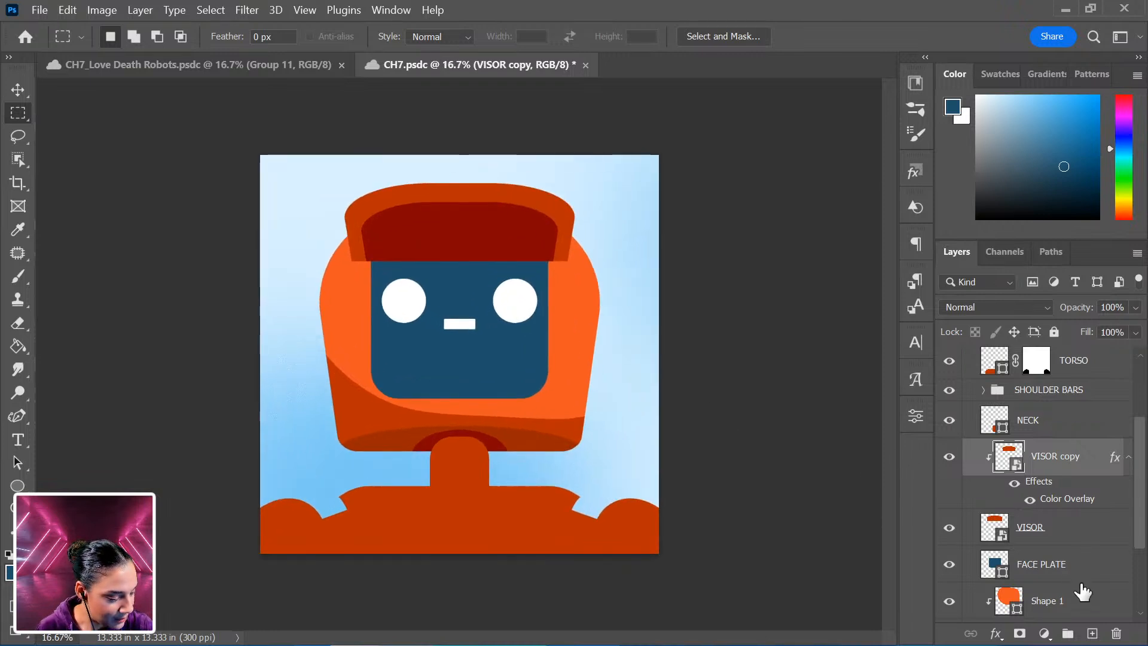
scroll(1081, 586, "down", 5)
scroll(1072, 543, "up", 8)
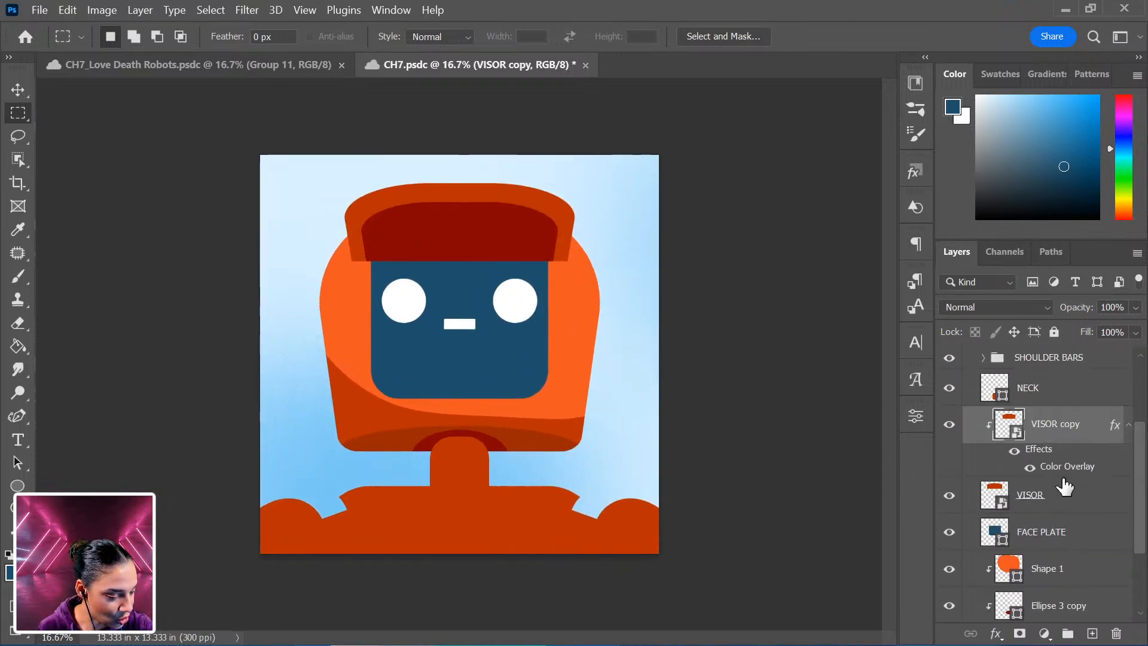
scroll(1073, 497, "down", 3)
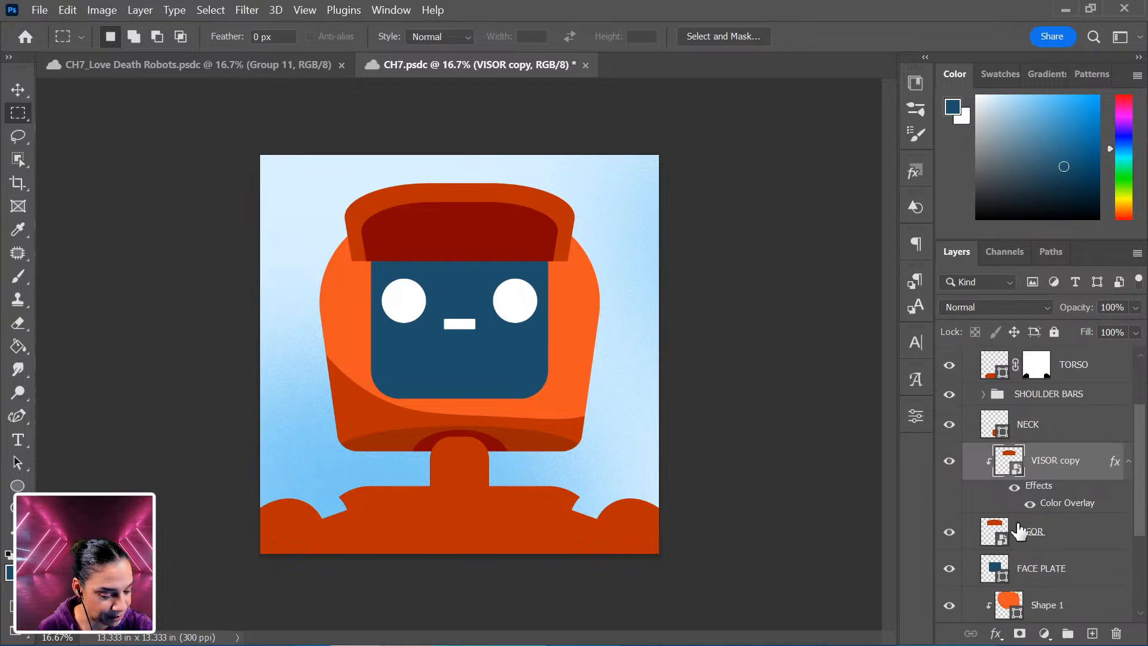
scroll(1064, 571, "down", 2)
scroll(1069, 573, "down", 2)
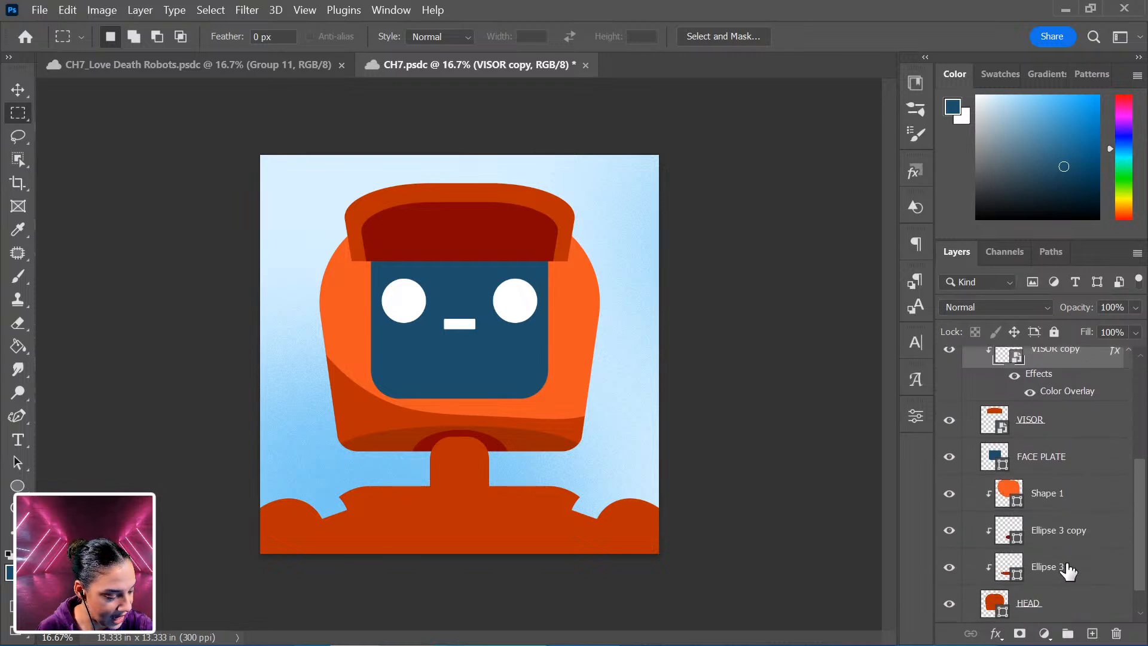
scroll(1070, 569, "up", 5)
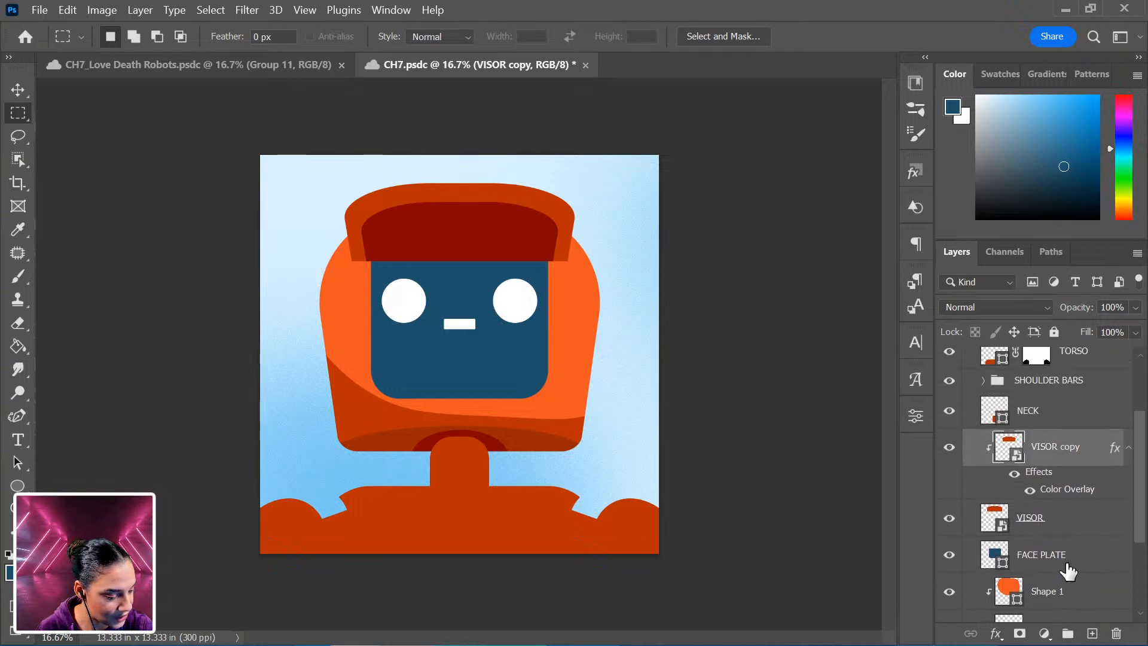
left_click(1084, 416)
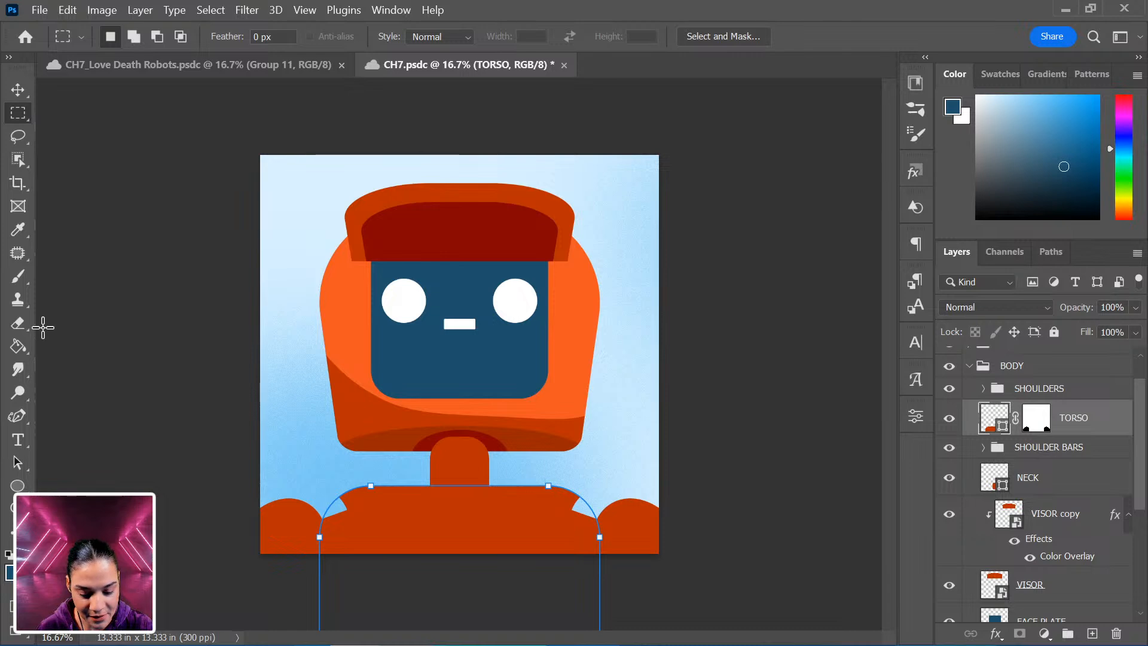
left_click(17, 415)
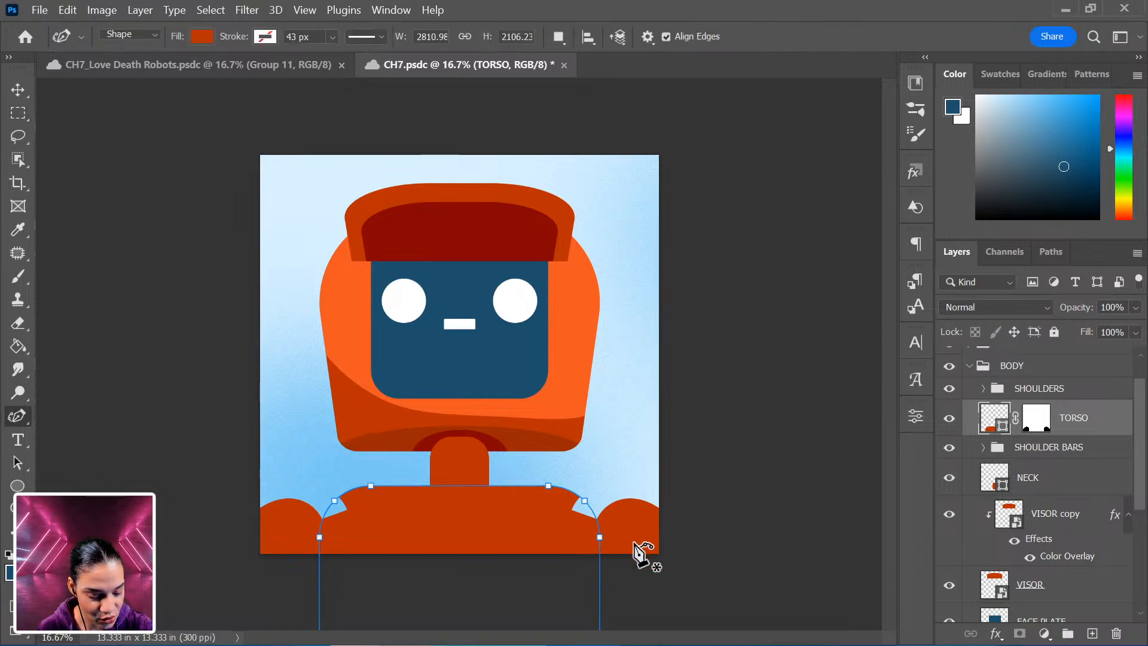
left_click(679, 591)
left_click(590, 518)
left_click(477, 519)
left_click(417, 524)
left_click(390, 569)
left_click(427, 597)
left_click(604, 602)
left_click(673, 606)
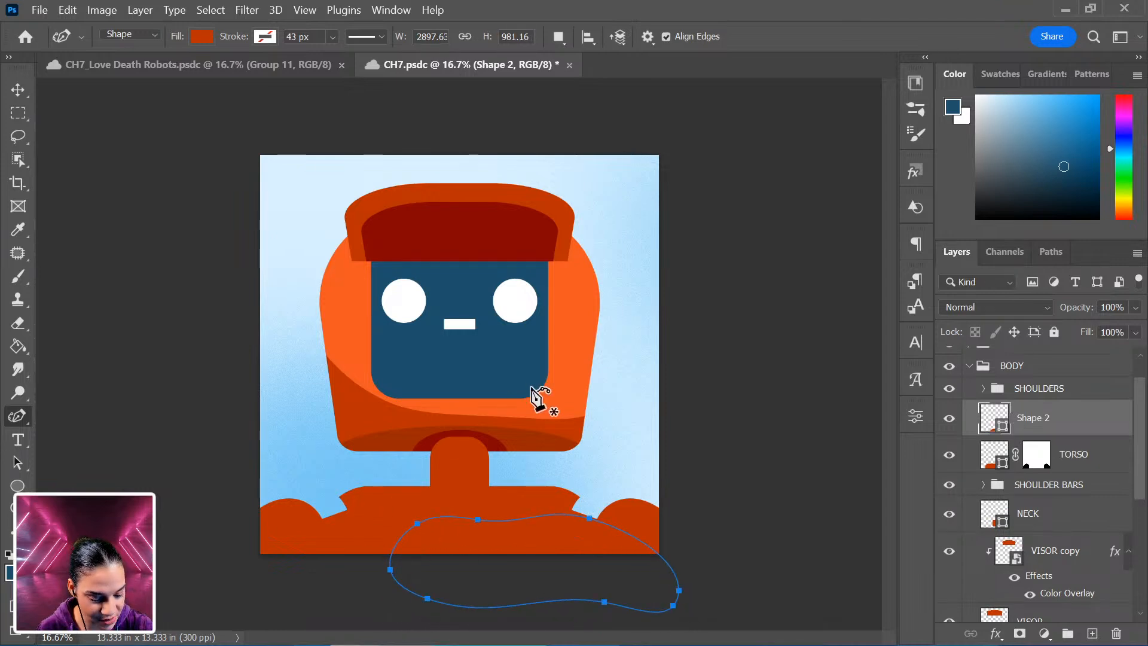
left_click_drag(476, 518, 481, 508)
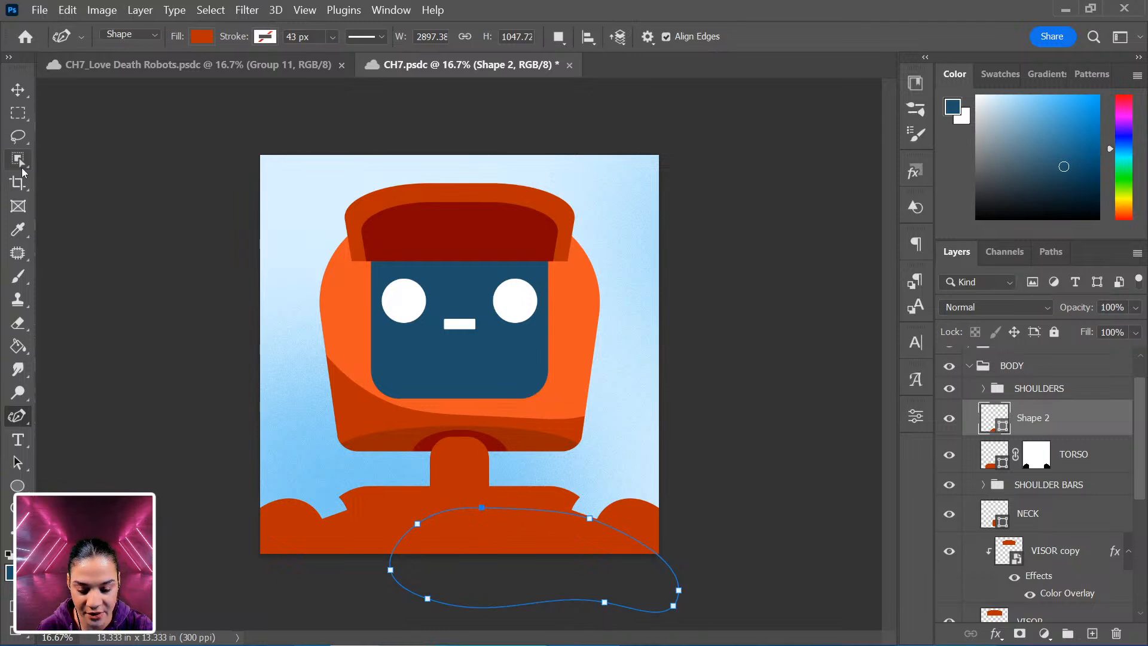
Fill the chest blob with bright orange and clip it to the TORSO layer.
left_click(204, 39)
left_click(143, 135)
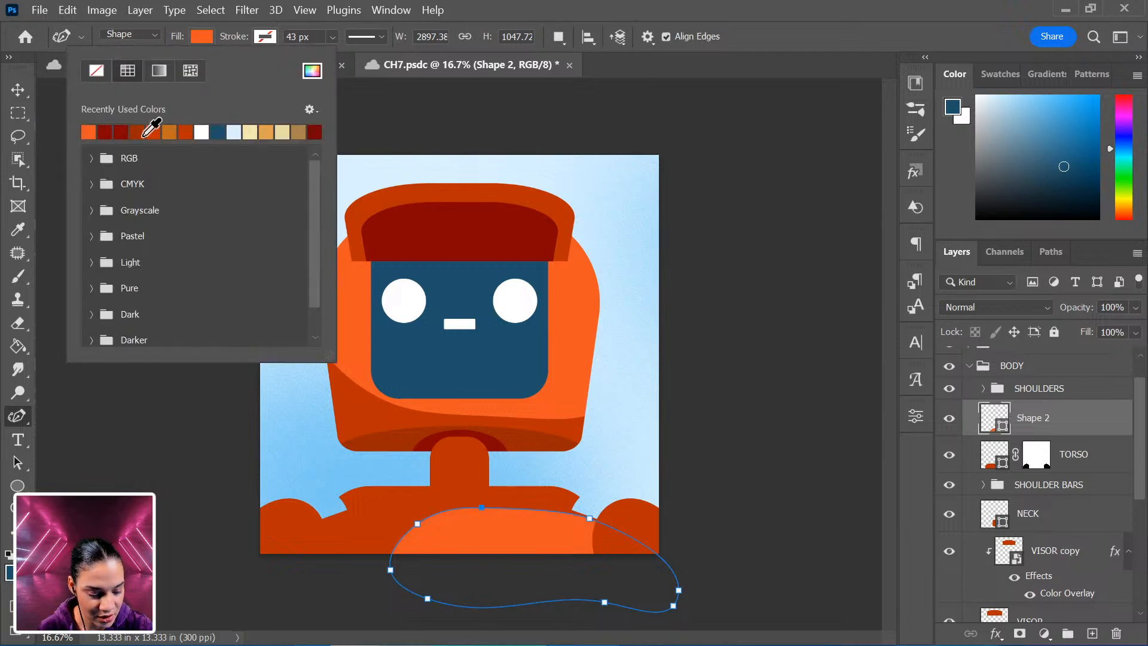
right_click(1067, 421)
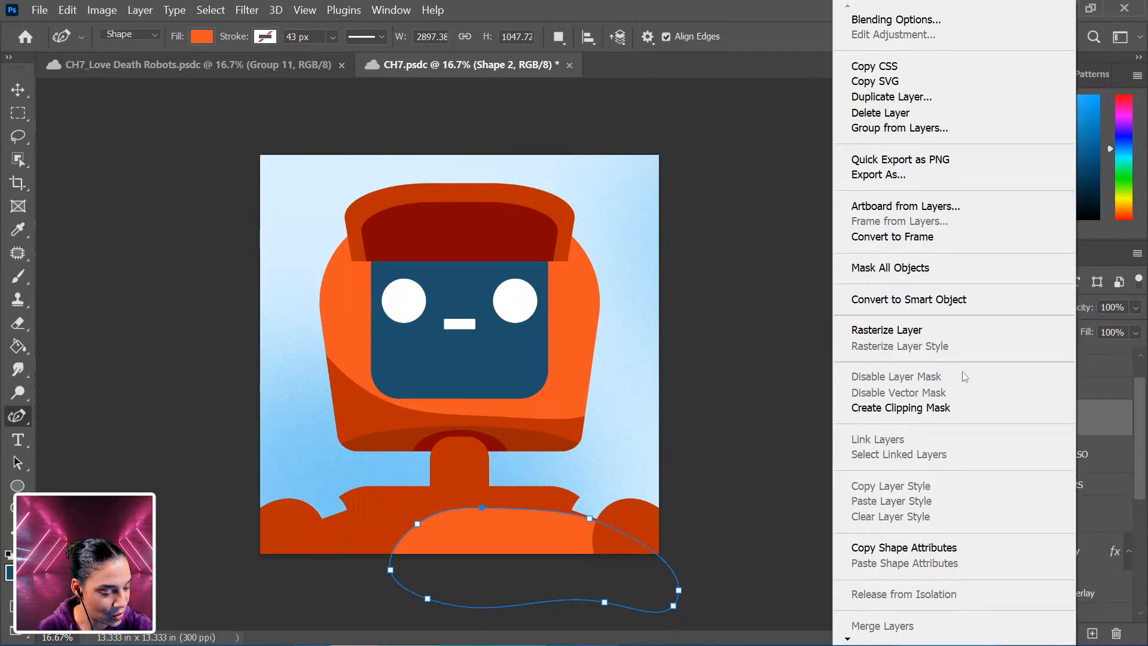
left_click(972, 407)
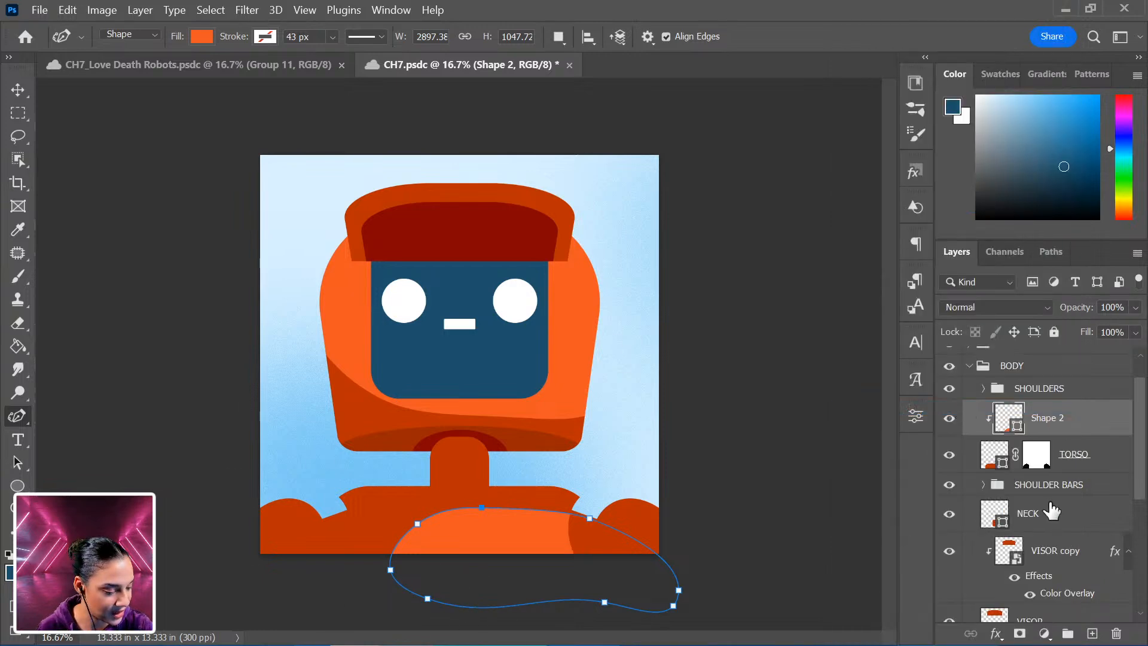
Recolor the NECK shape's fill to the dark blue of the face plate.
scroll(1040, 513, "down", 1)
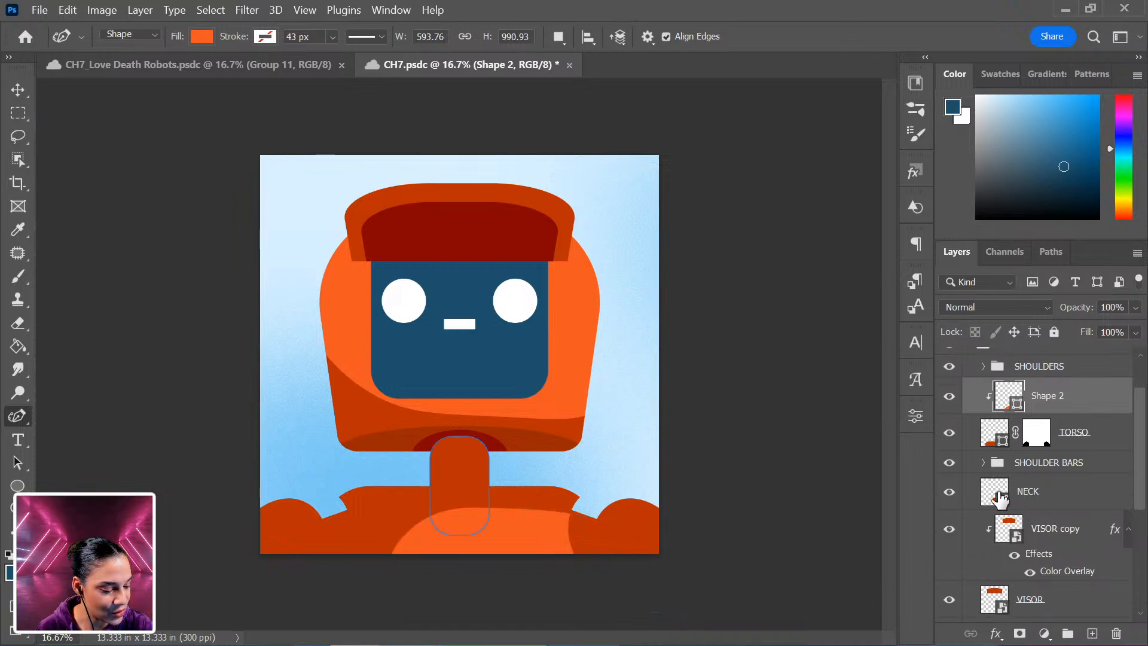
left_click(1000, 500)
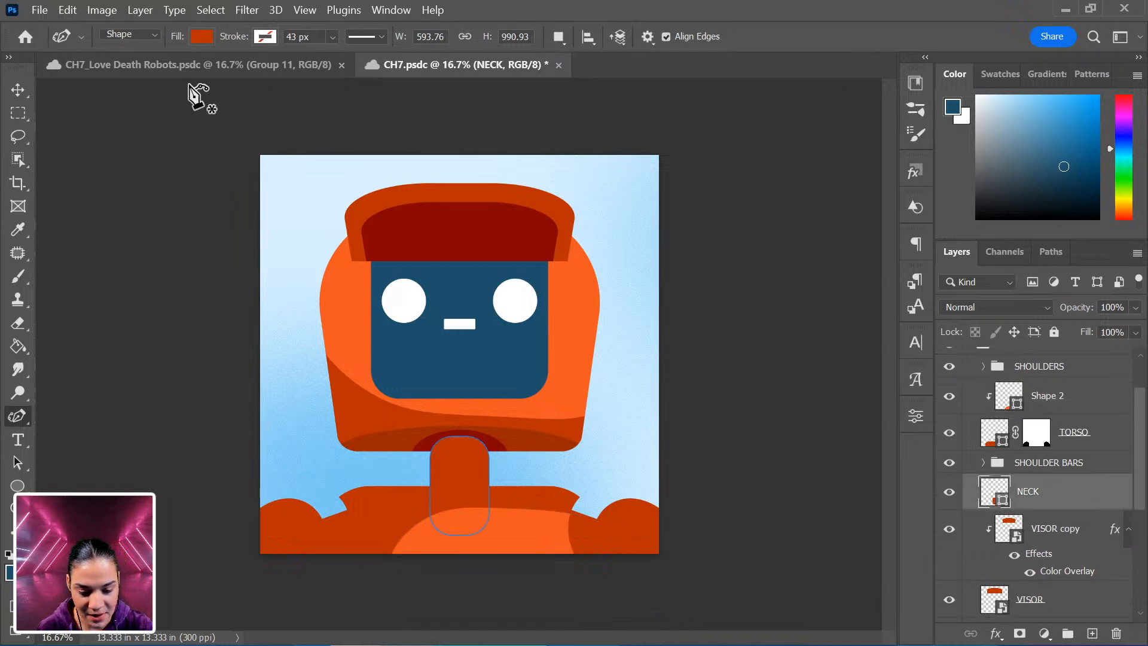
left_click(202, 37)
left_click(218, 132)
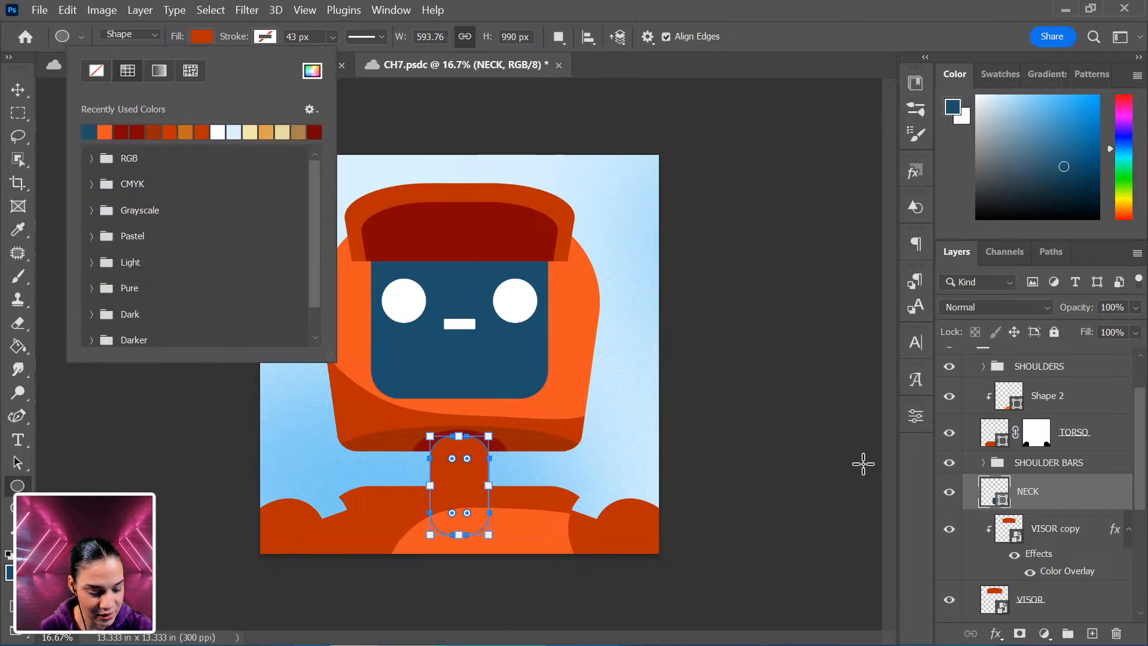
left_click(93, 130)
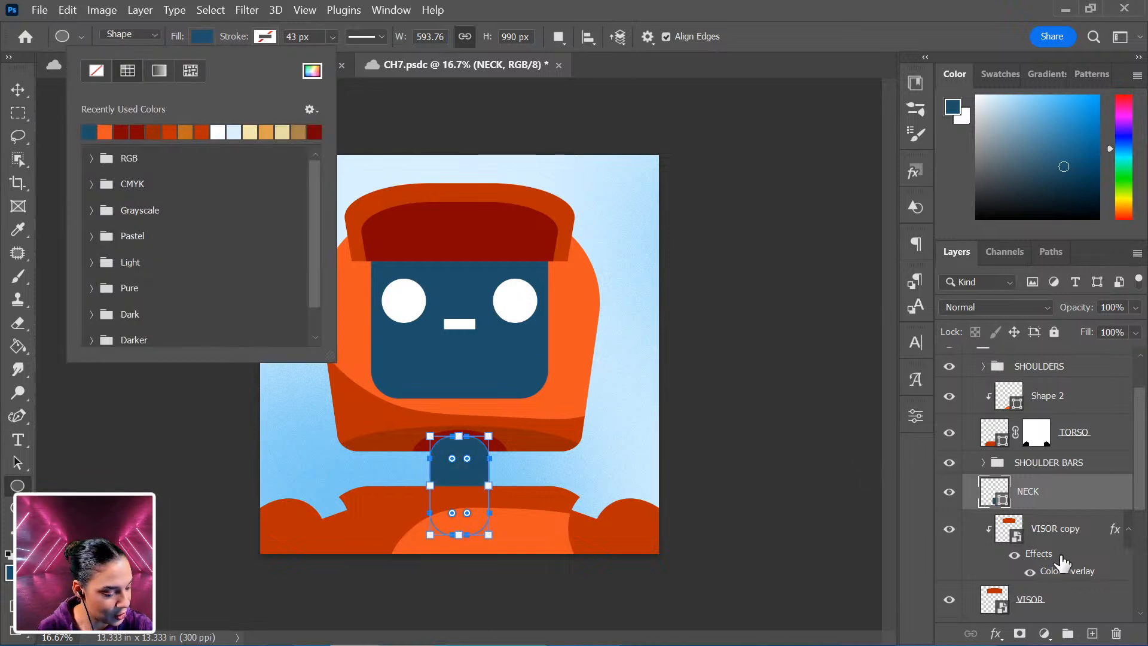
Select both rectangles in the SHOULDER BARS group and change their fill to dark blue.
scroll(1052, 568, "down", 2)
scroll(1067, 547, "up", 3)
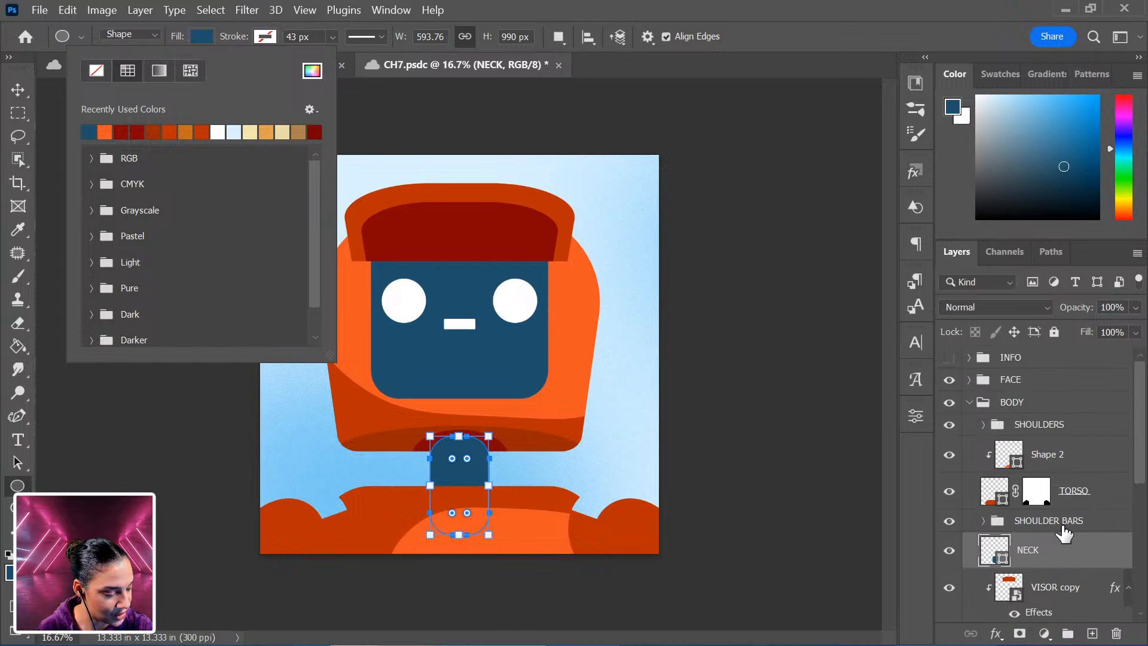
left_click(984, 521)
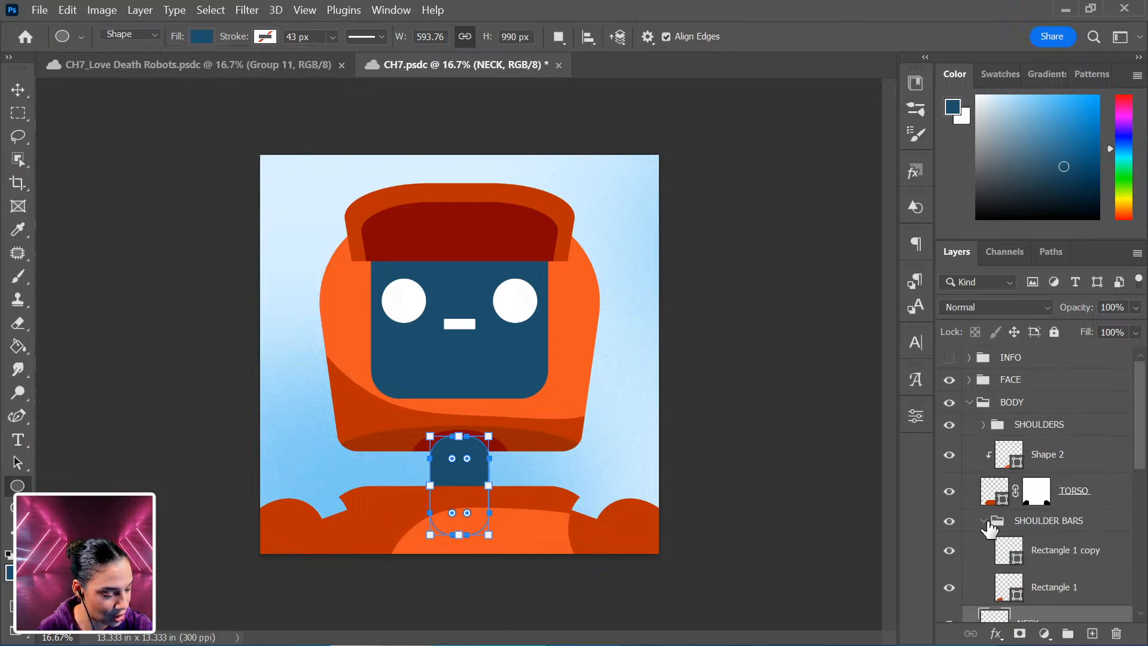
left_click(1066, 562)
left_click(1078, 593, "shift")
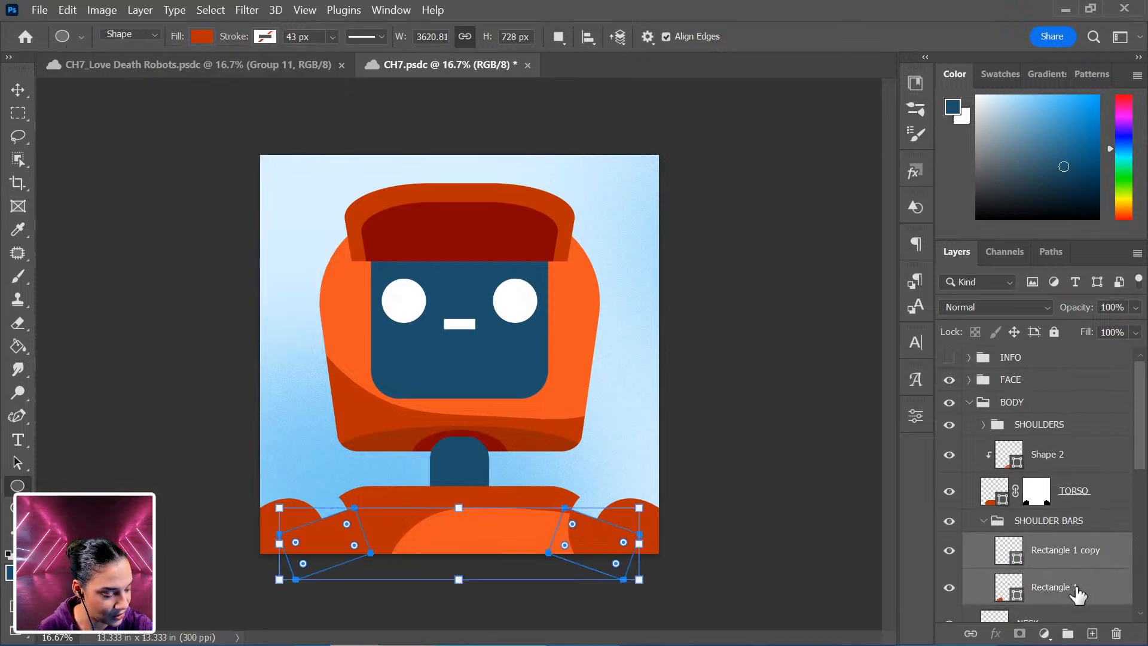
left_click(202, 38)
left_click(90, 131)
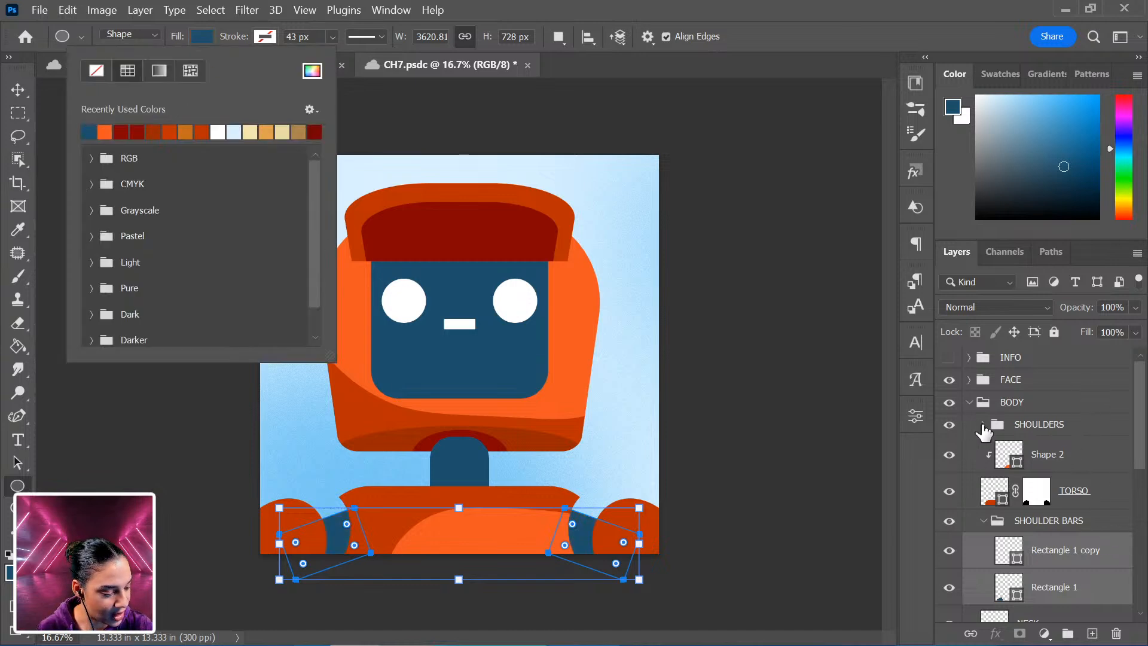
Collapse the BODY group and review the robot at several zoom levels, toggling the FACE group's visibility.
left_click(969, 403)
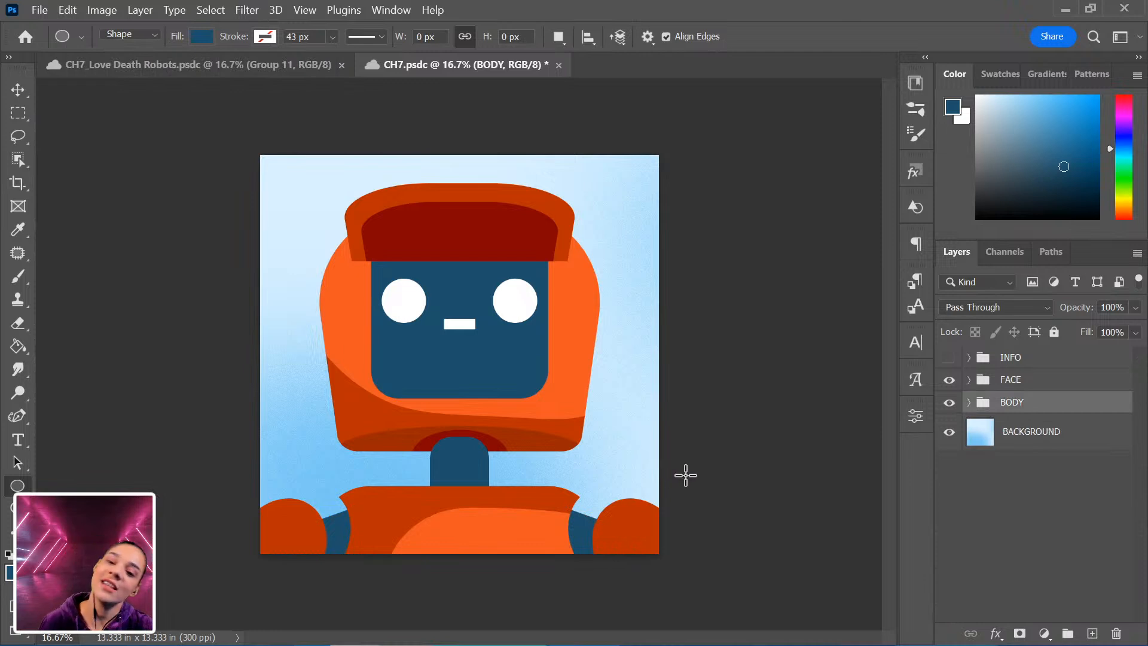
key("ctrl+minus")
key("ctrl+plus")
key("ctrl+plus")
key("ctrl+plus")
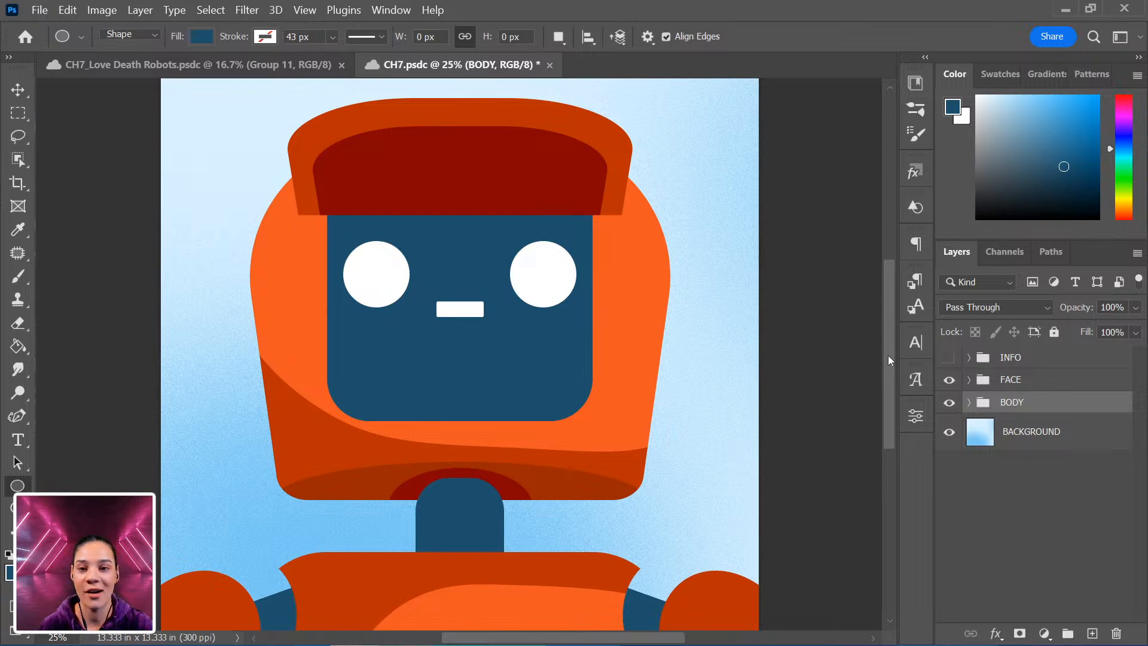
key("ctrl+minus")
key("ctrl+minus")
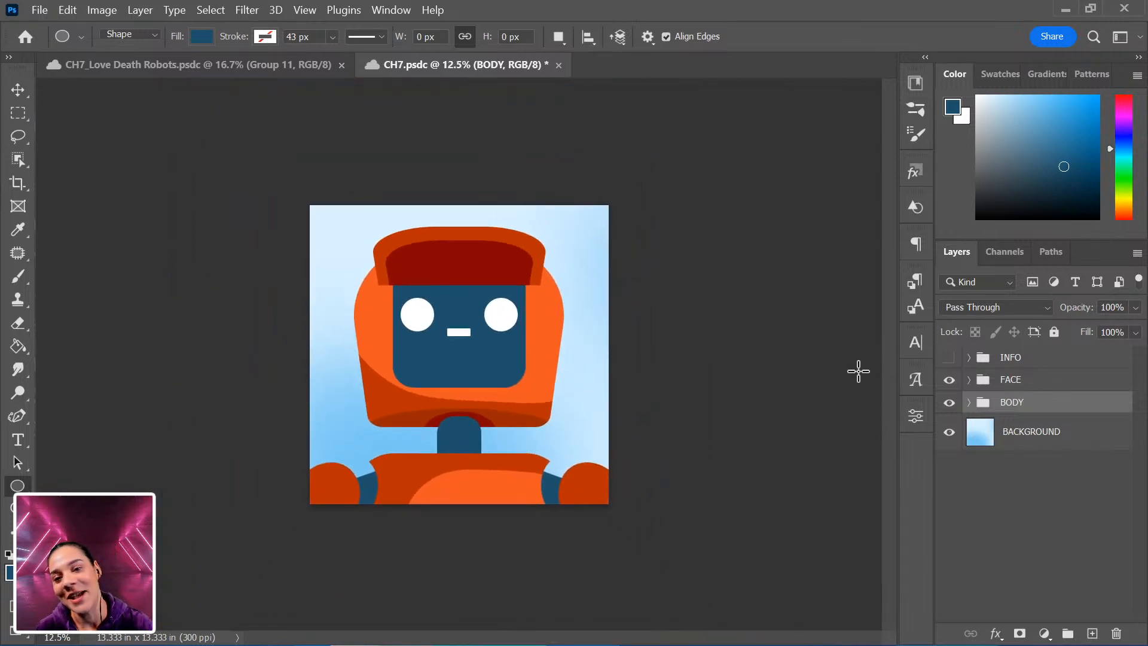
key("ctrl+plus")
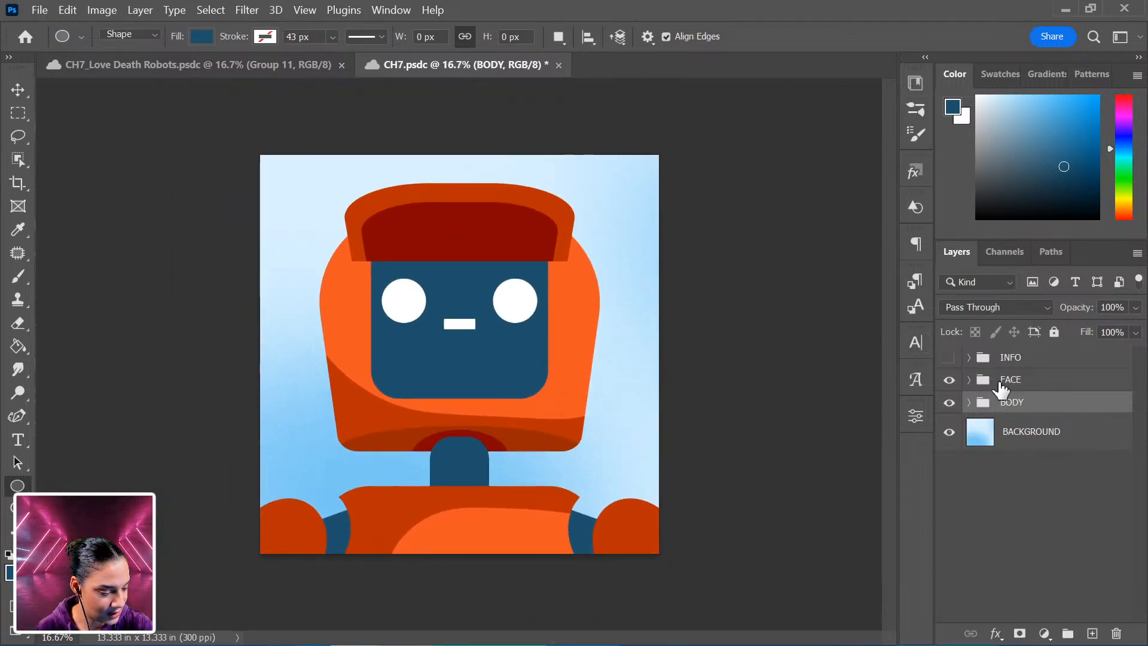
left_click(948, 380)
left_click(948, 380)
left_click(948, 380)
left_click(948, 380)
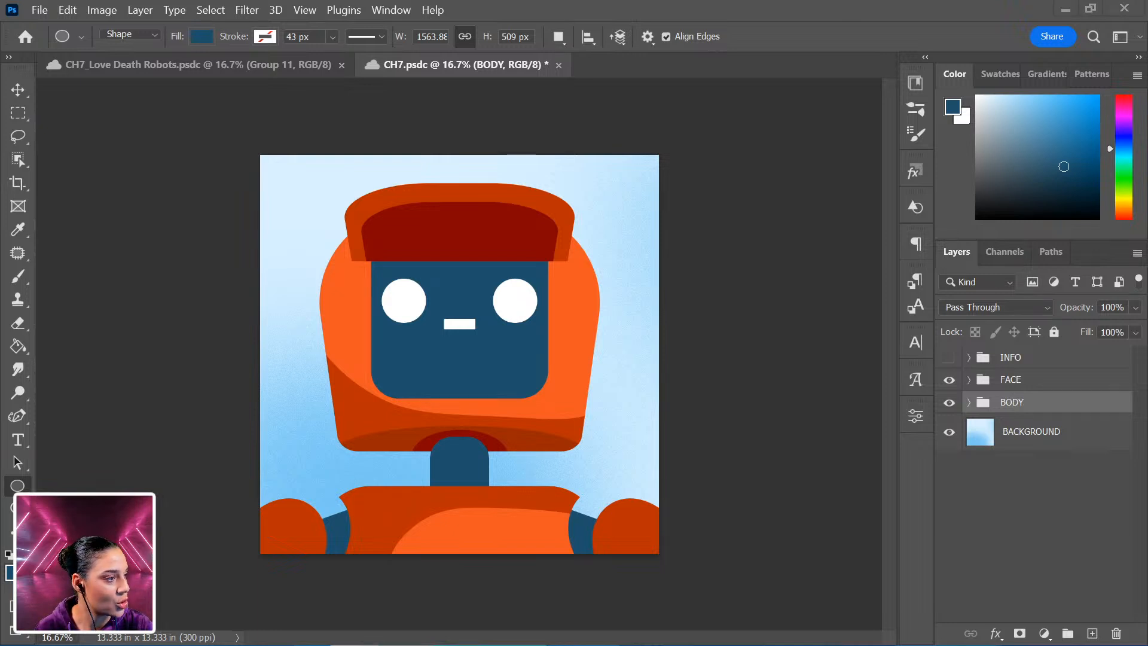
Place a grainy stock texture image above the BODY group, rotate it -90° and stretch it to cover the whole canvas.
left_click_drag(1136, 0, 1147, 0)
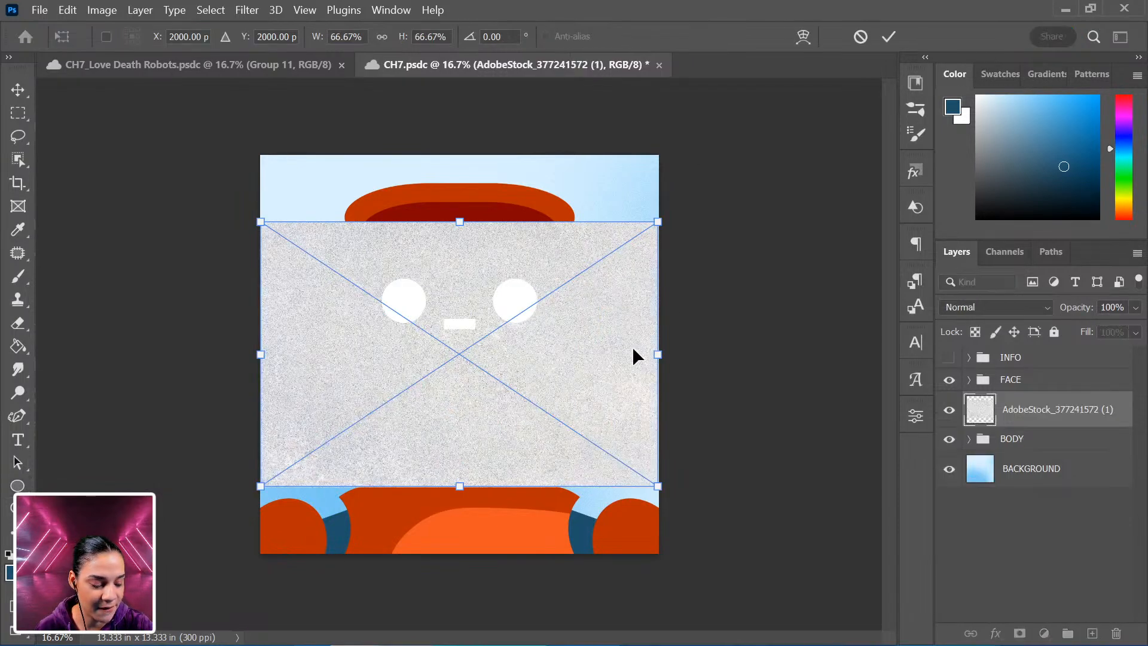
left_click_drag(793, 386, 480, 128)
key("Return")
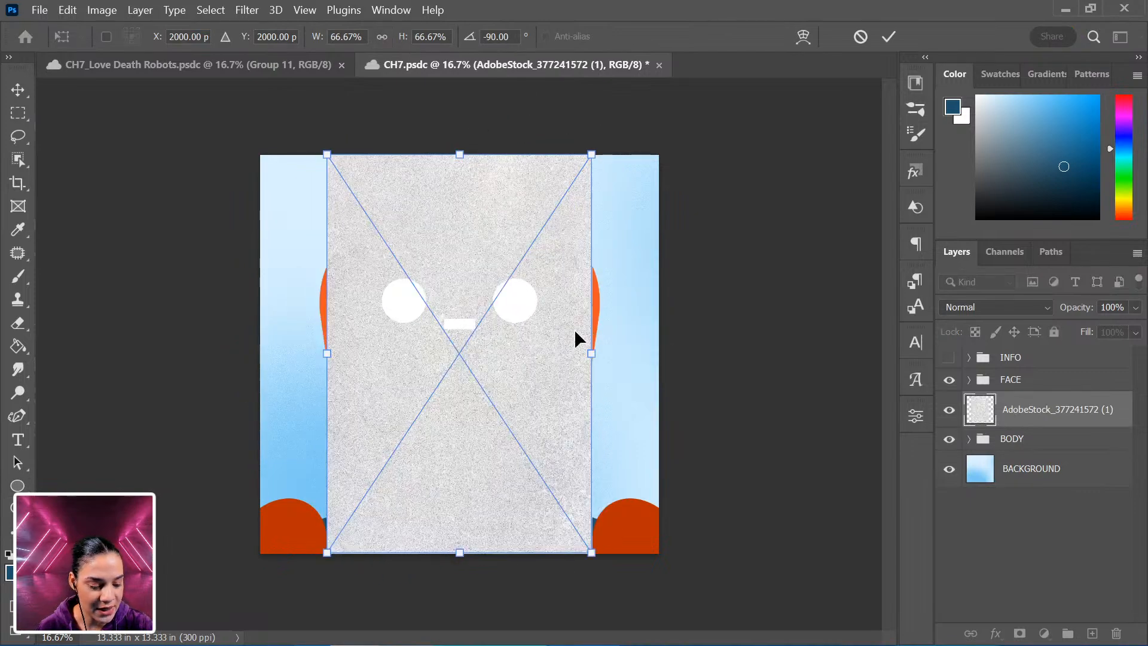
left_click_drag(592, 355, 663, 352)
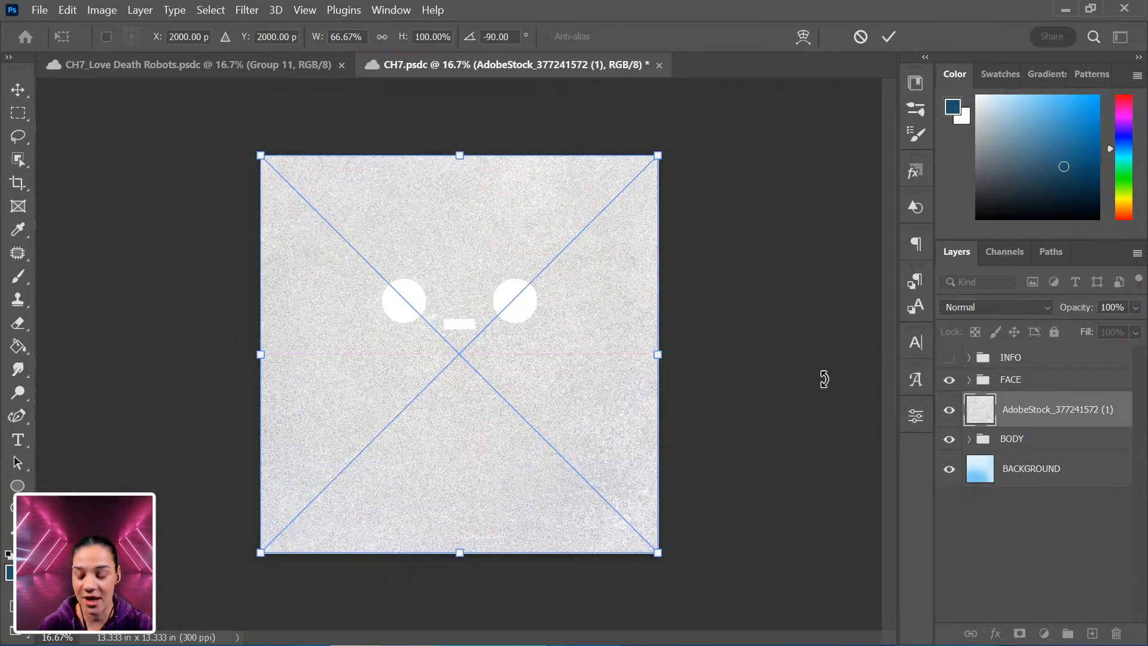
key("Return")
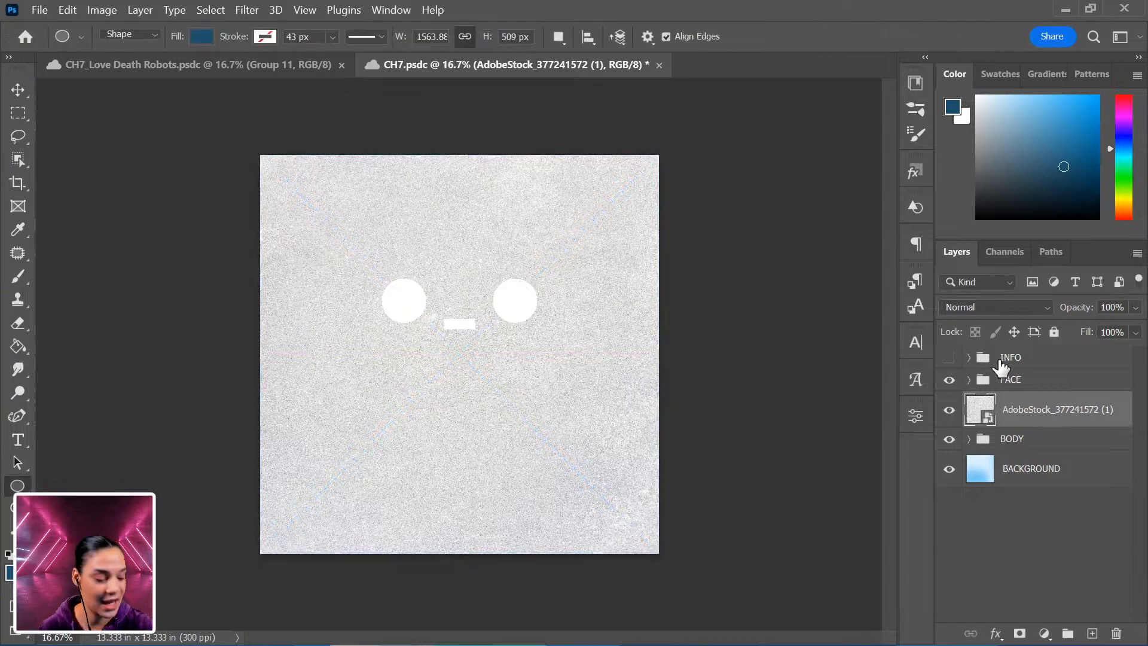
Clip the texture layer to the BODY group and set its blend mode to Soft Light.
right_click(1098, 420)
left_click(968, 482)
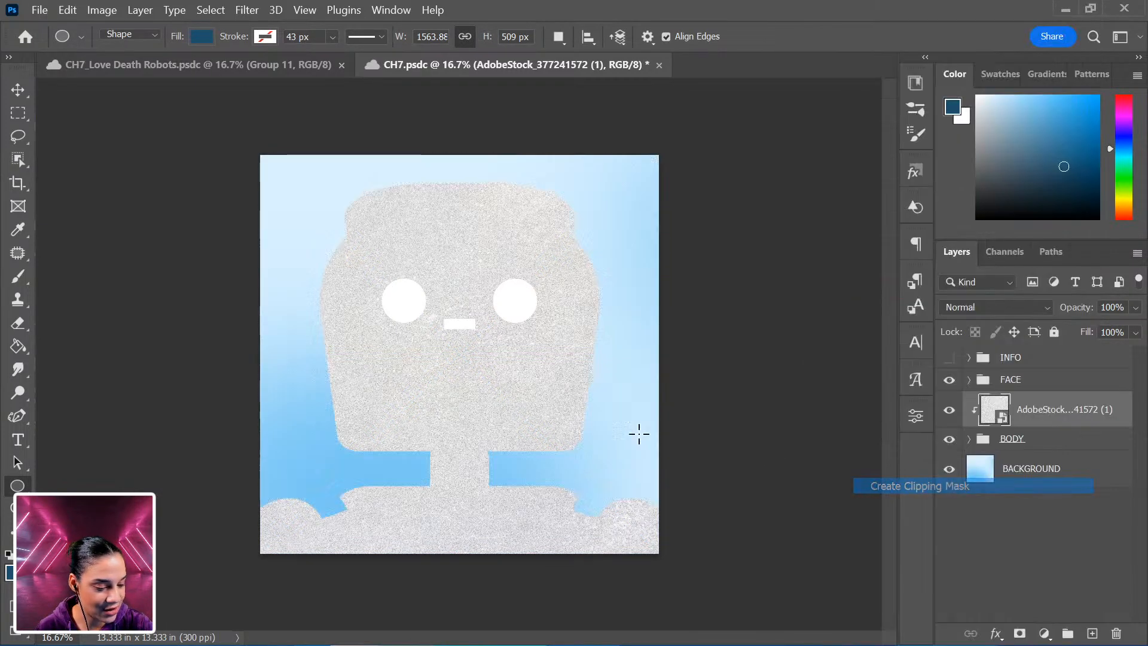
left_click(992, 306)
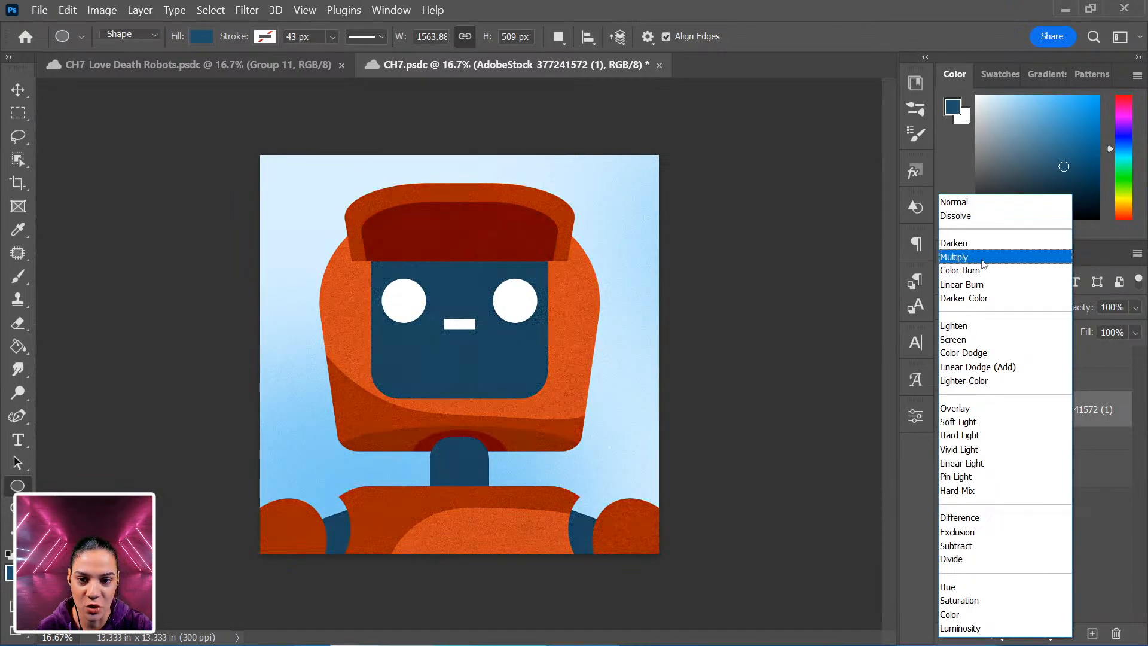
left_click(981, 260)
key("ctrl+minus")
key("ctrl+plus")
key("ctrl+plus")
key("ctrl+plus")
key("ctrl+plus")
key("ctrl+minus")
key("ctrl+minus")
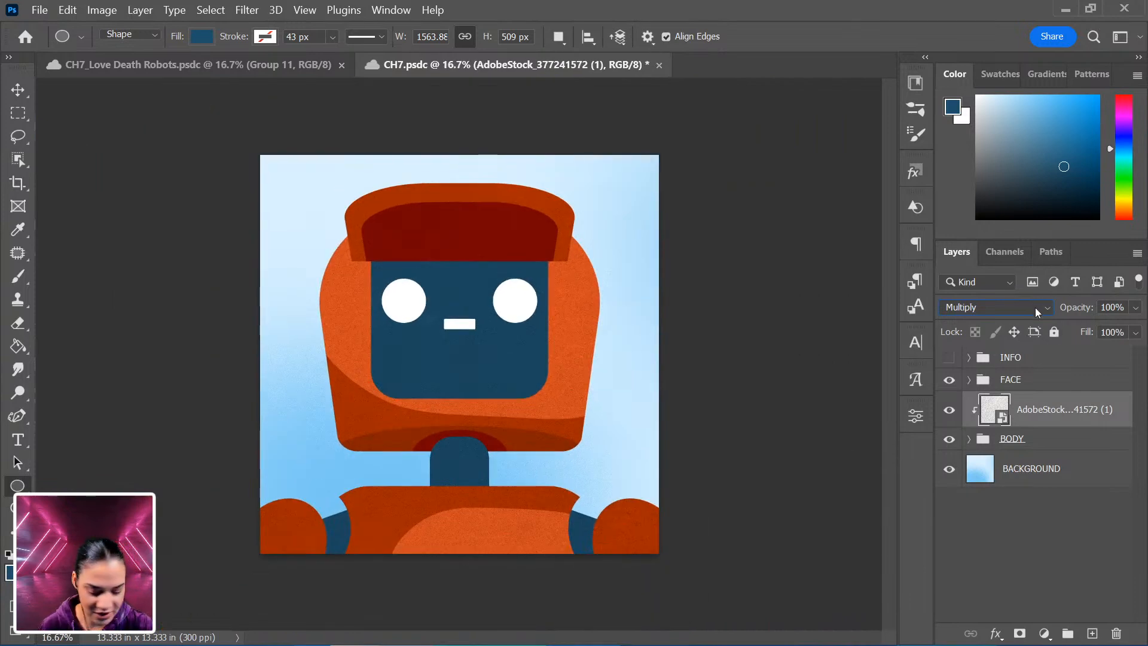
left_click(1035, 307)
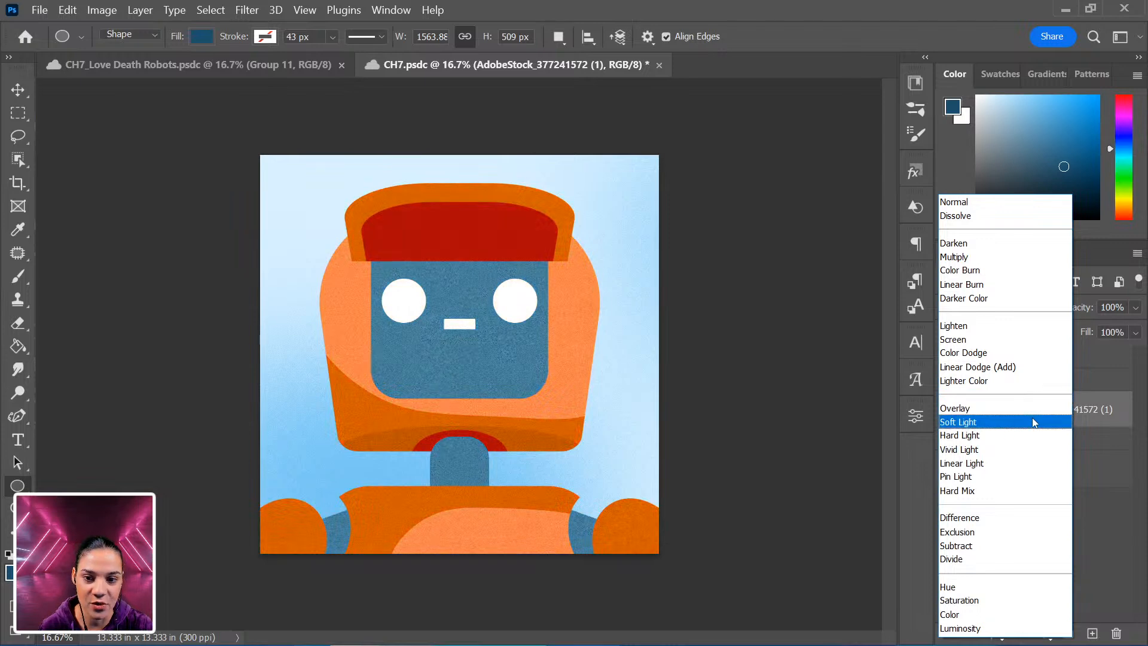
left_click(1032, 422)
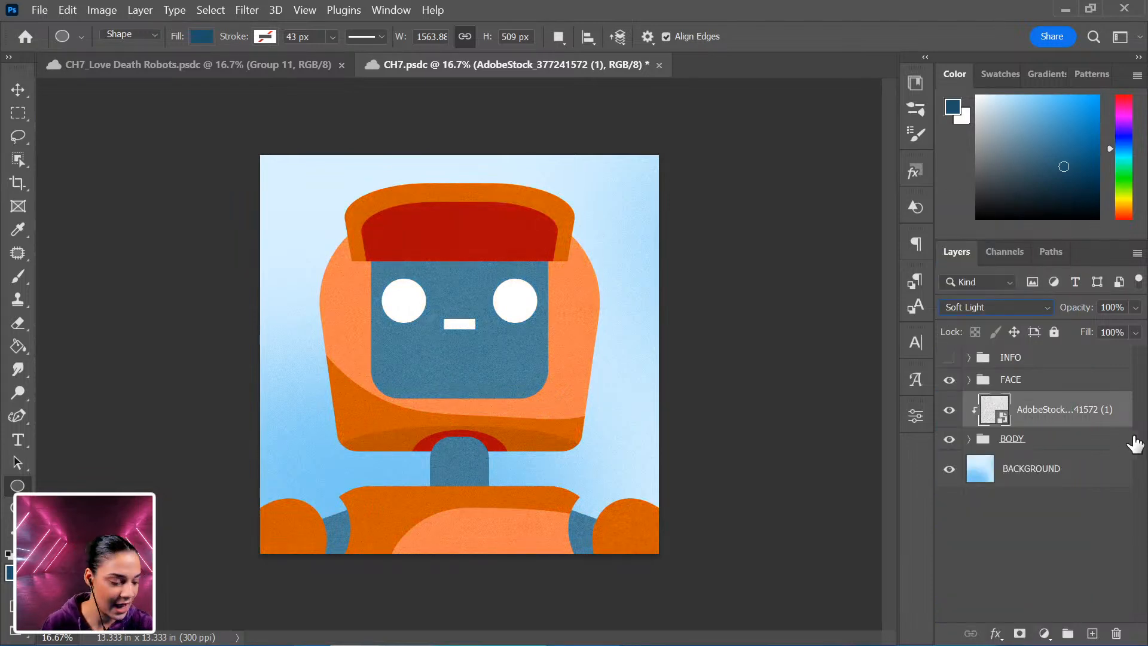
Add a new empty layer above the texture and switch to the Brush tool in Dissolve mode.
key("ctrl+plus")
key("ctrl+shift+n")
key("Return")
key("b")
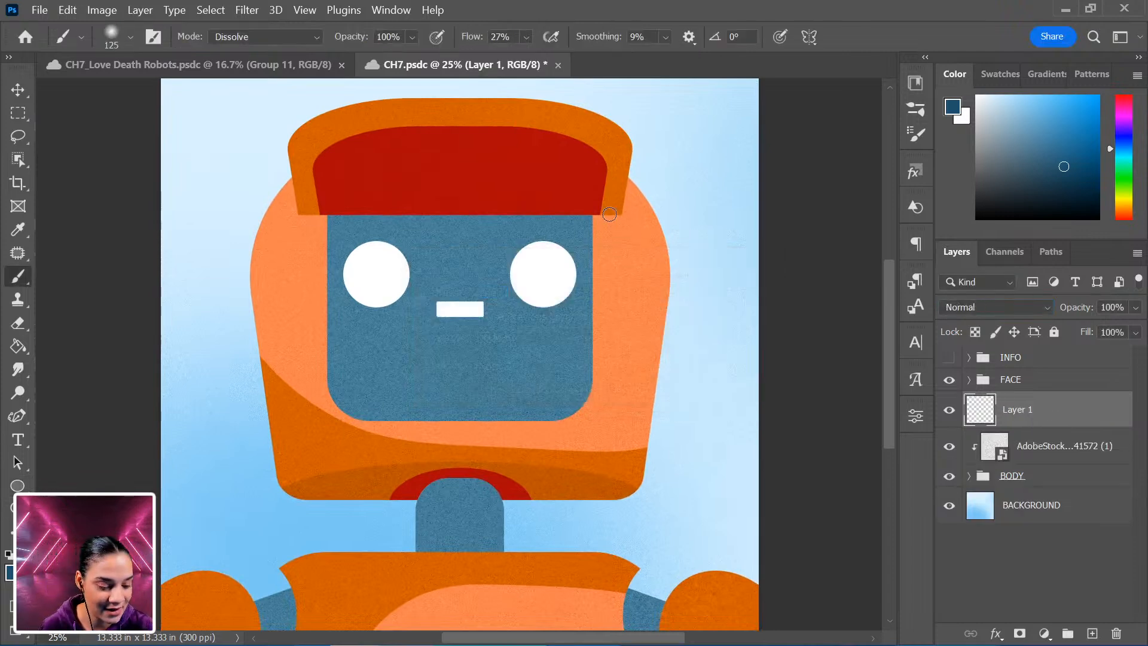
right_click(569, 240)
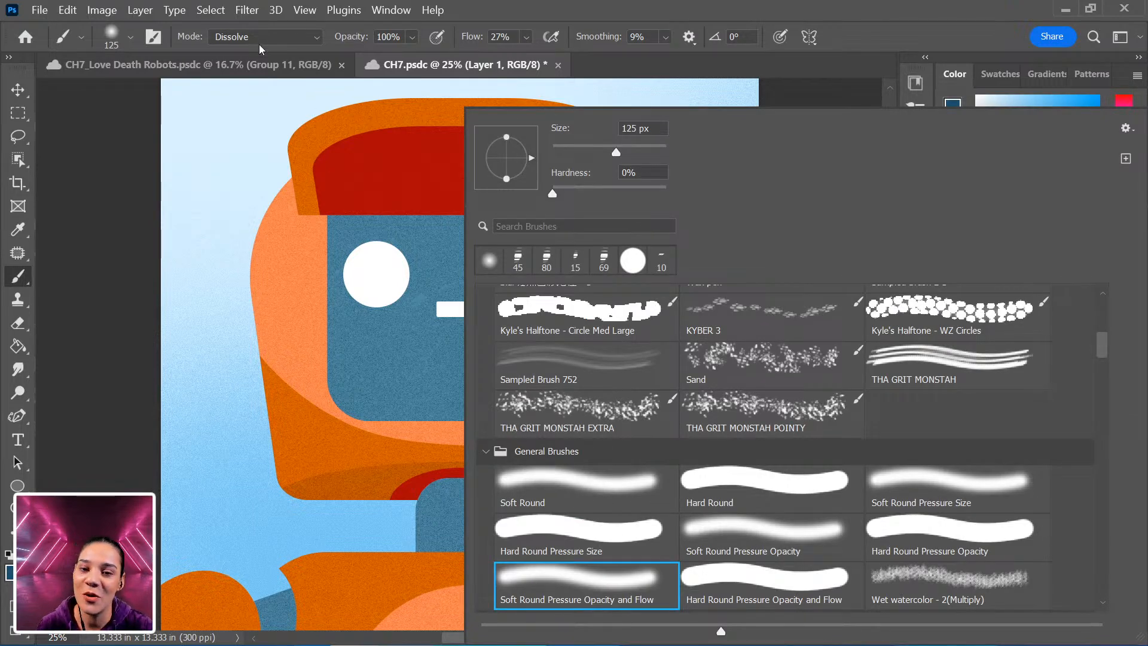
left_click(260, 38)
left_click(261, 64)
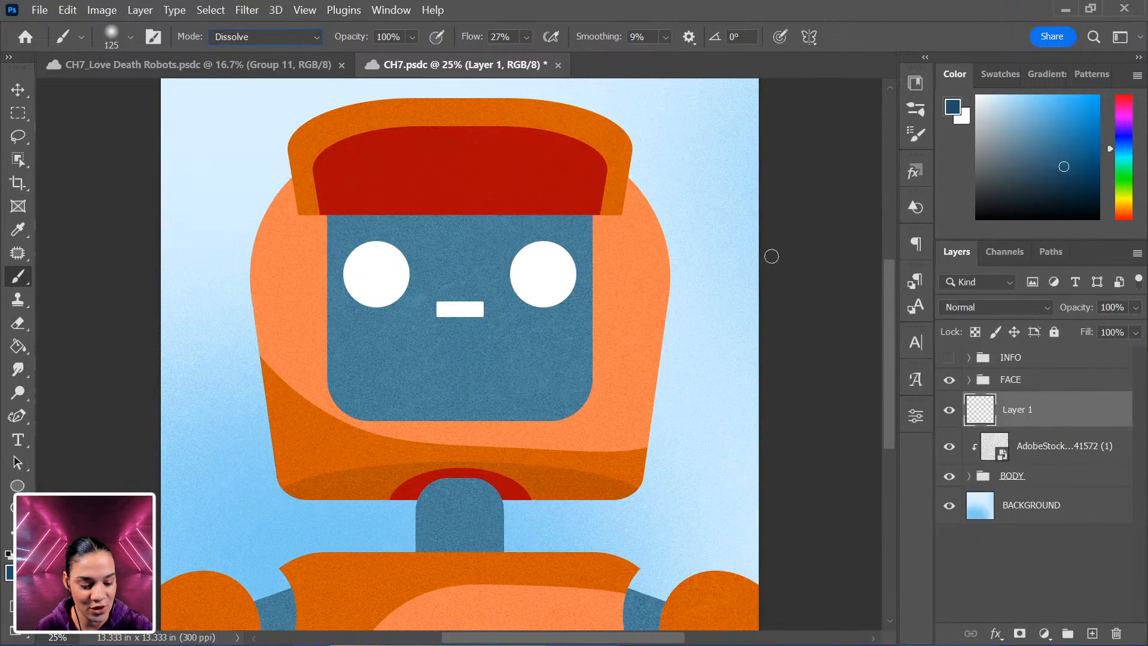
Pick the head's orange as the brush colour and set the new layer's blend mode to Overlay.
left_click(637, 231, "alt")
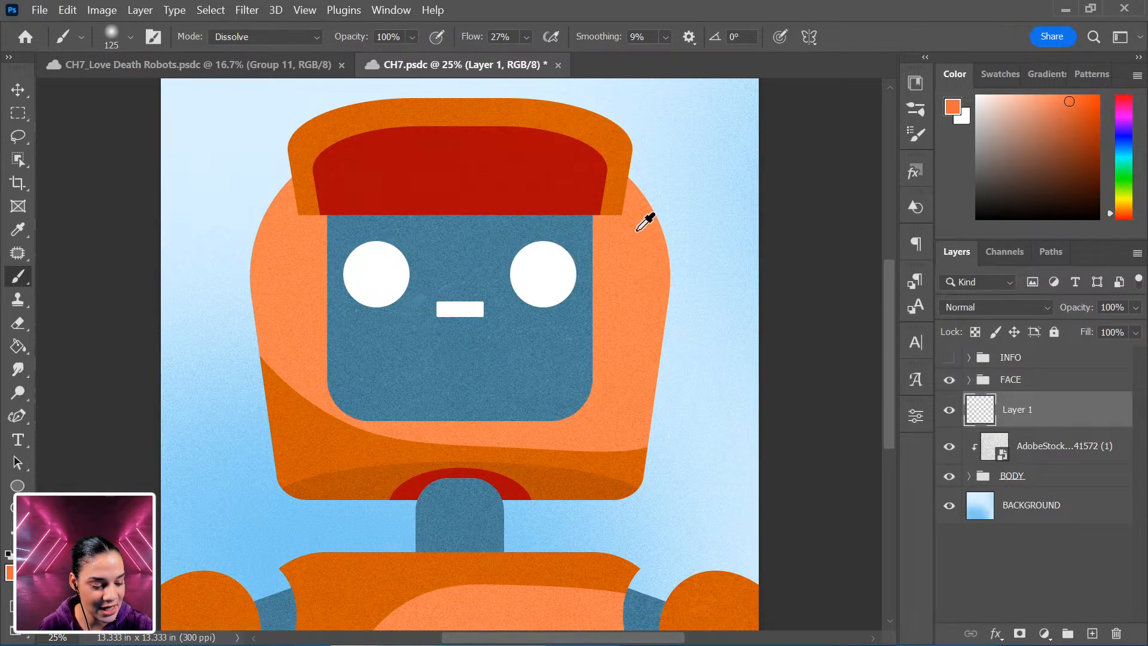
left_click(996, 308)
left_click(983, 407)
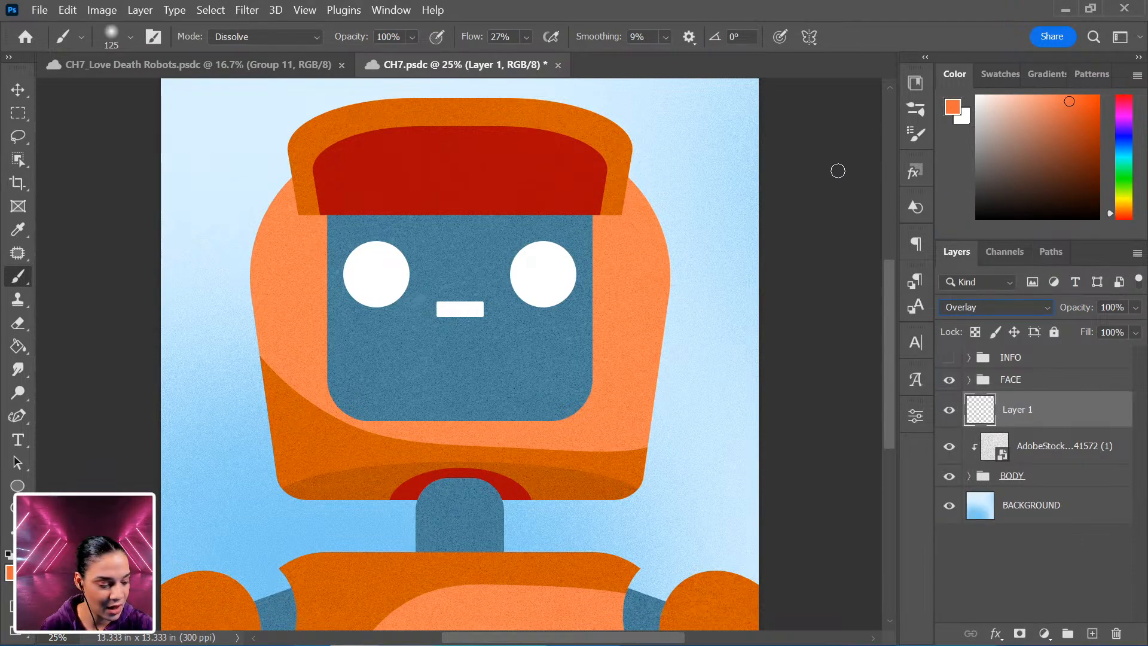
Enlarge the brush to 1400 px and paint light orange grainy highlights along the head's right edge.
key("bracketright")
key("bracketright")
key("bracketright")
key("bracketright")
key("bracketright")
key("bracketright")
key("bracketright")
key("bracketright")
key("bracketright")
key("bracketright")
key("bracketright")
key("bracketright")
key("bracketright")
key("bracketright")
key("bracketright")
mouse_move(693, 231)
left_mouse_down()
mouse_move(677, 279)
mouse_move(659, 234)
mouse_move(667, 293)
left_mouse_up()
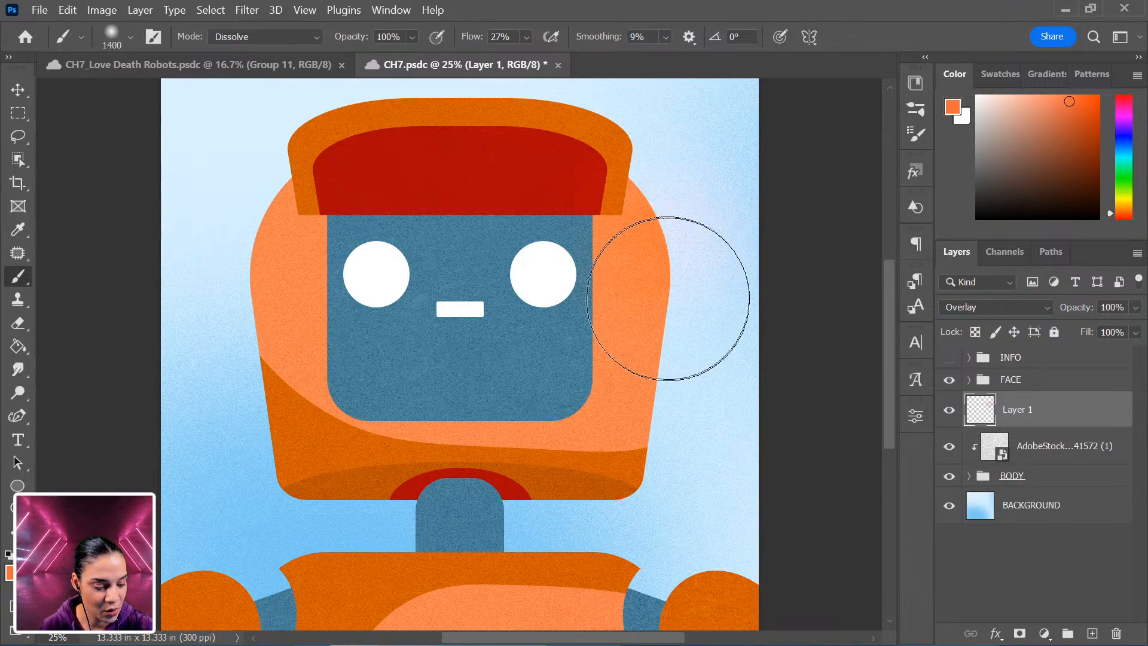
left_click(1029, 92)
left_click_drag(696, 257, 652, 329)
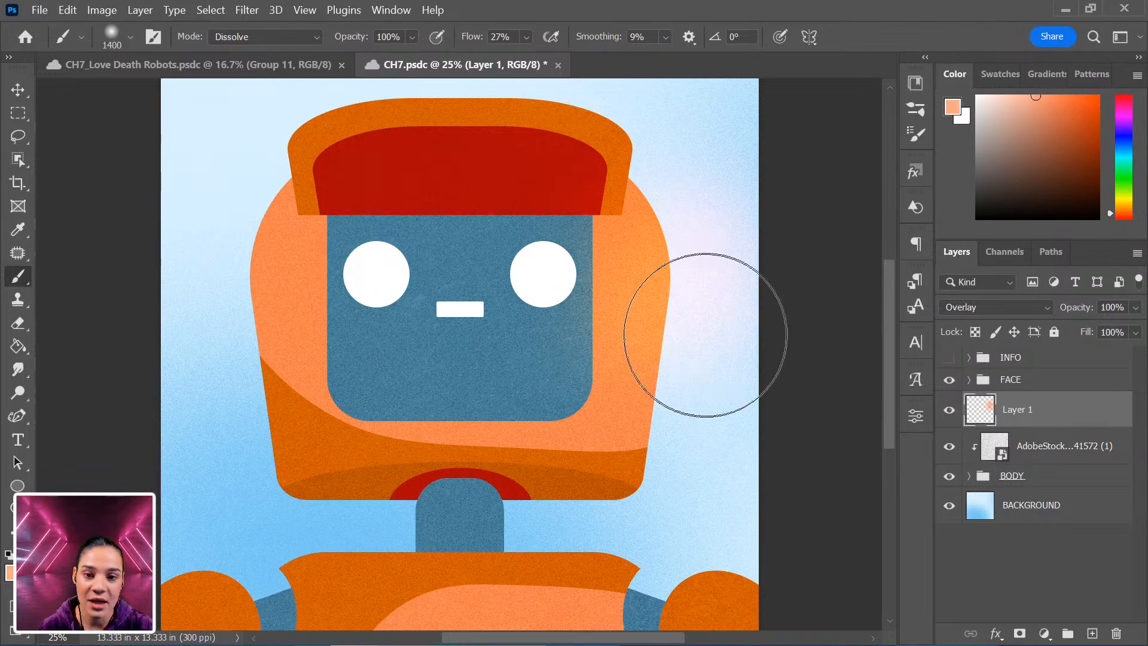
Reduce the brush to 1100 px and paint more grainy highlights over the head's right side.
key("bracketleft")
key("bracketleft")
key("bracketleft")
left_click_drag(683, 535, 657, 244)
mouse_move(536, 375)
left_mouse_down()
mouse_move(446, 402)
mouse_move(531, 390)
mouse_move(537, 370)
mouse_move(457, 390)
mouse_move(542, 378)
left_mouse_up()
left_click_drag(688, 268, 702, 436)
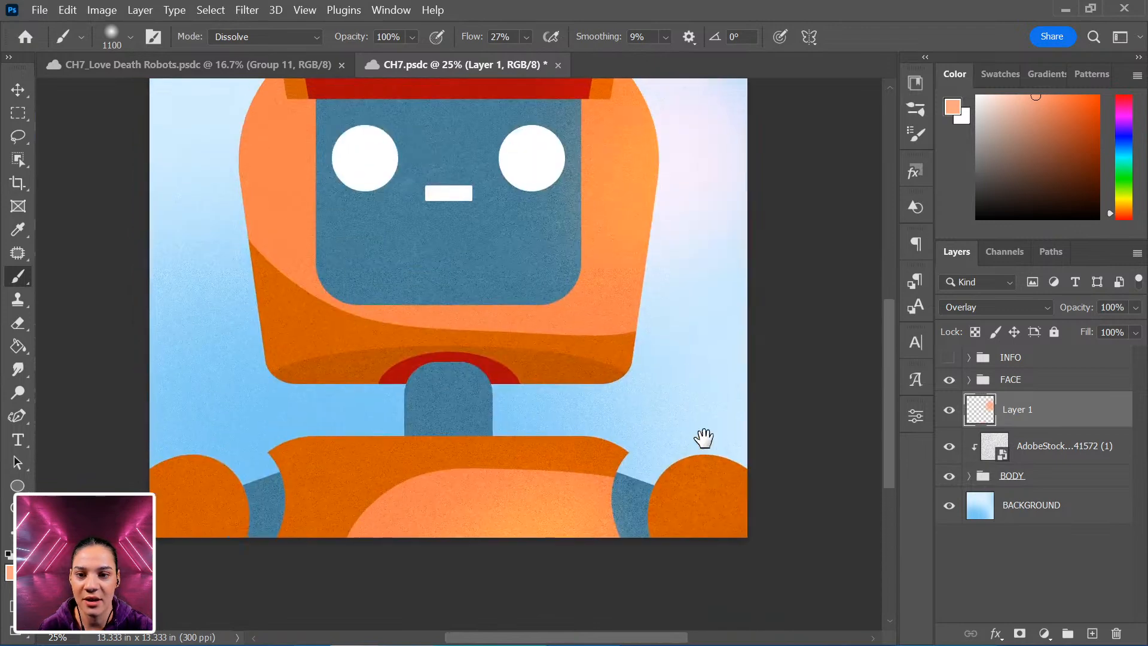
Switch the brush colour to red and paint grainy shading on the head's left side, neck and chest.
left_click(402, 365, "alt")
mouse_move(293, 384)
left_mouse_down()
mouse_move(225, 309)
mouse_move(148, 192)
mouse_move(198, 240)
mouse_move(159, 87)
mouse_move(219, 263)
mouse_move(199, 114)
left_mouse_up()
left_click_drag(312, 367, 409, 160)
mouse_move(274, 364)
left_mouse_down()
mouse_move(239, 345)
mouse_move(300, 362)
left_mouse_up()
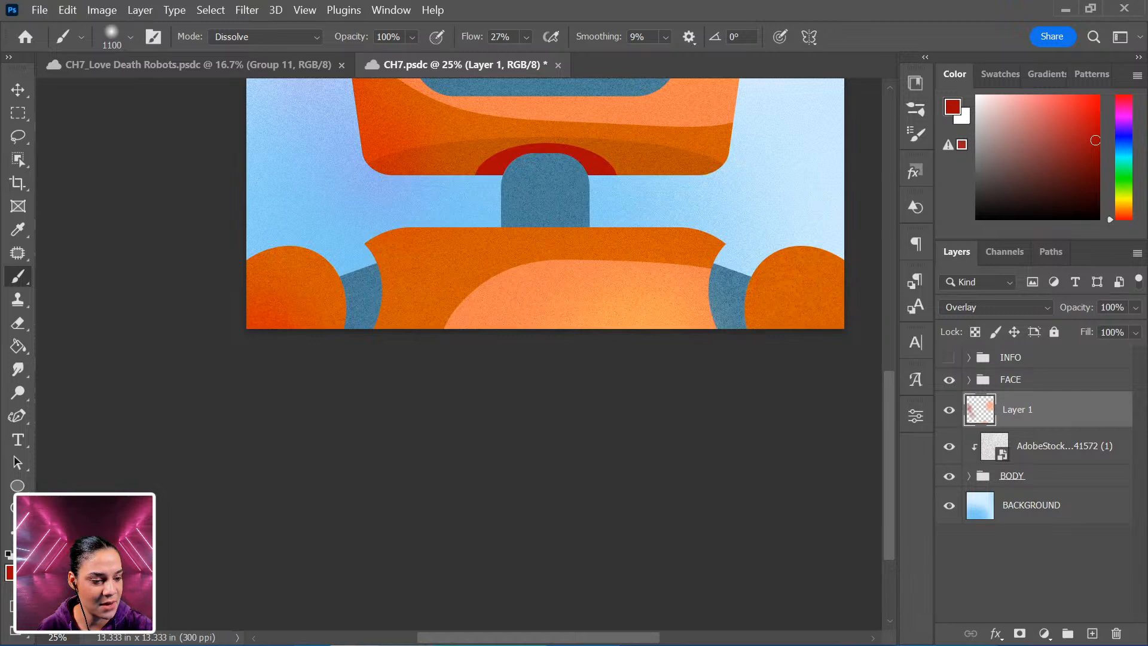
left_click_drag(629, 199, 499, 472)
left_click_drag(300, 215, 327, 345)
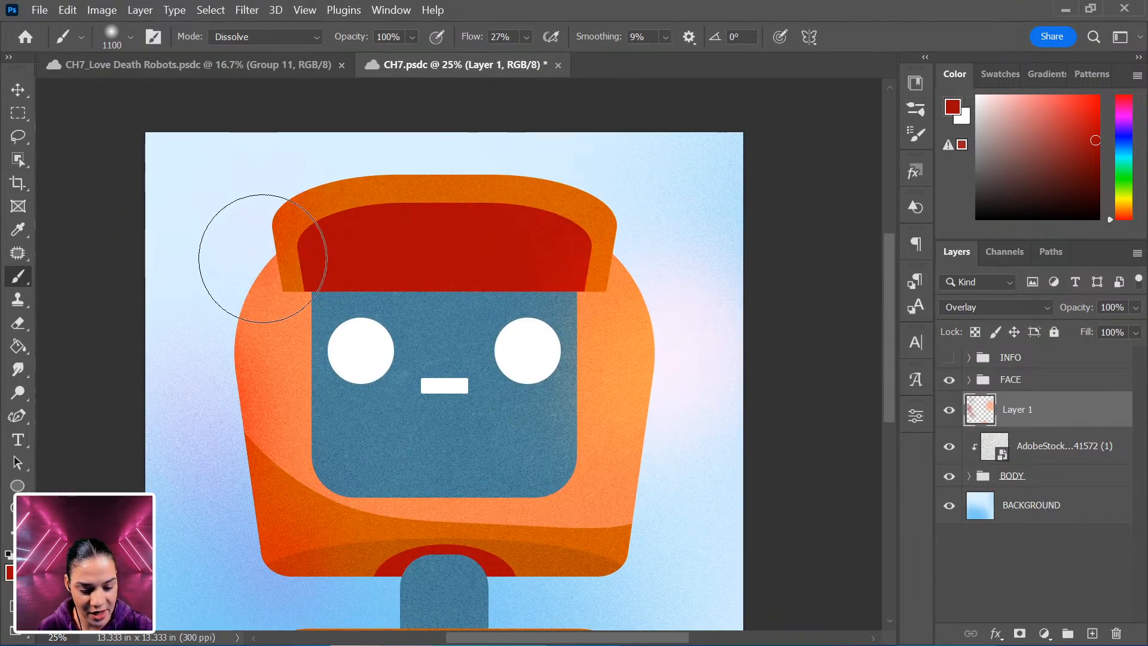
left_click_drag(403, 507, 405, 303)
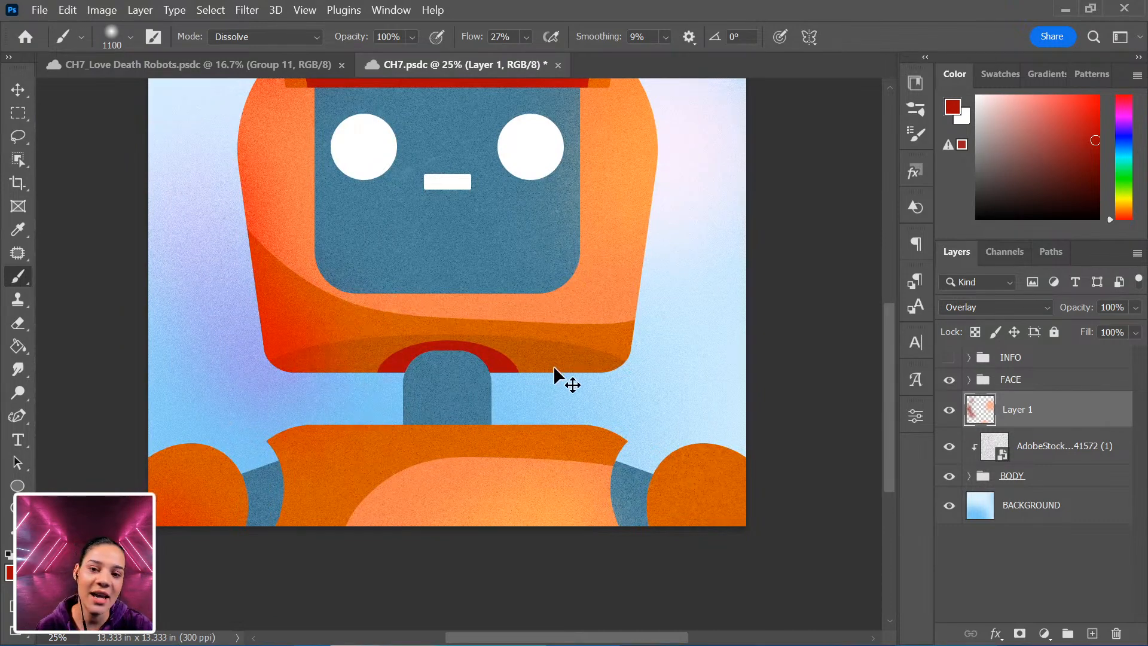
mouse_move(285, 357)
left_mouse_down()
mouse_move(338, 407)
mouse_move(405, 414)
mouse_move(238, 407)
mouse_move(339, 419)
left_mouse_up()
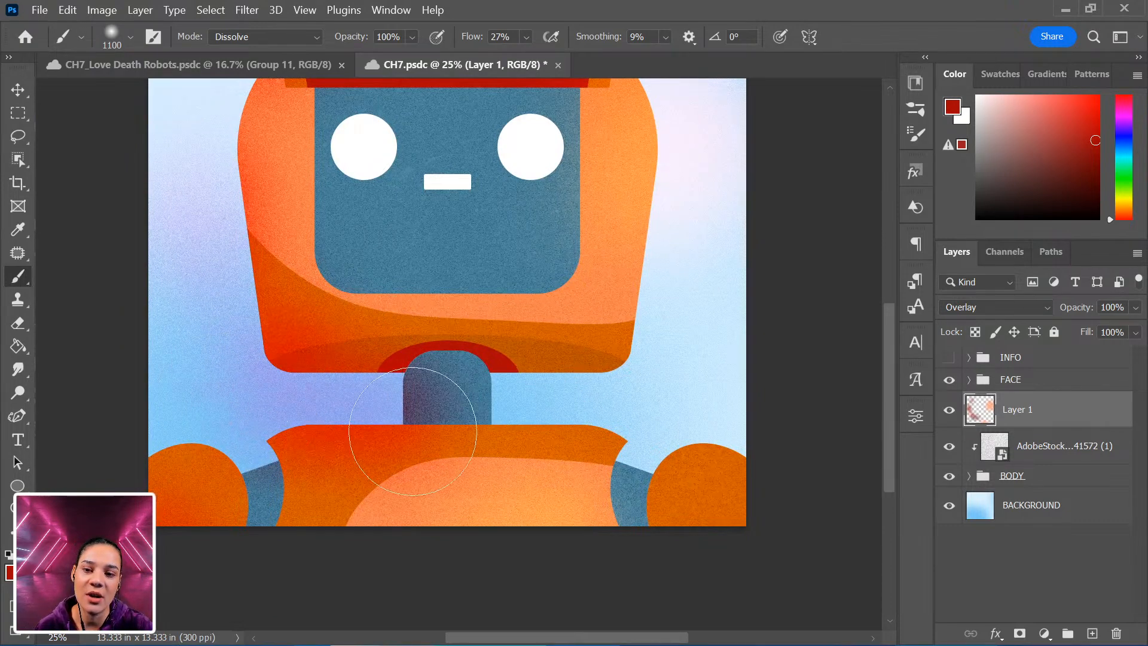
Clip the painted layer to the layers below and add red shading around the neck and torso.
right_click(1084, 426)
left_click(932, 406)
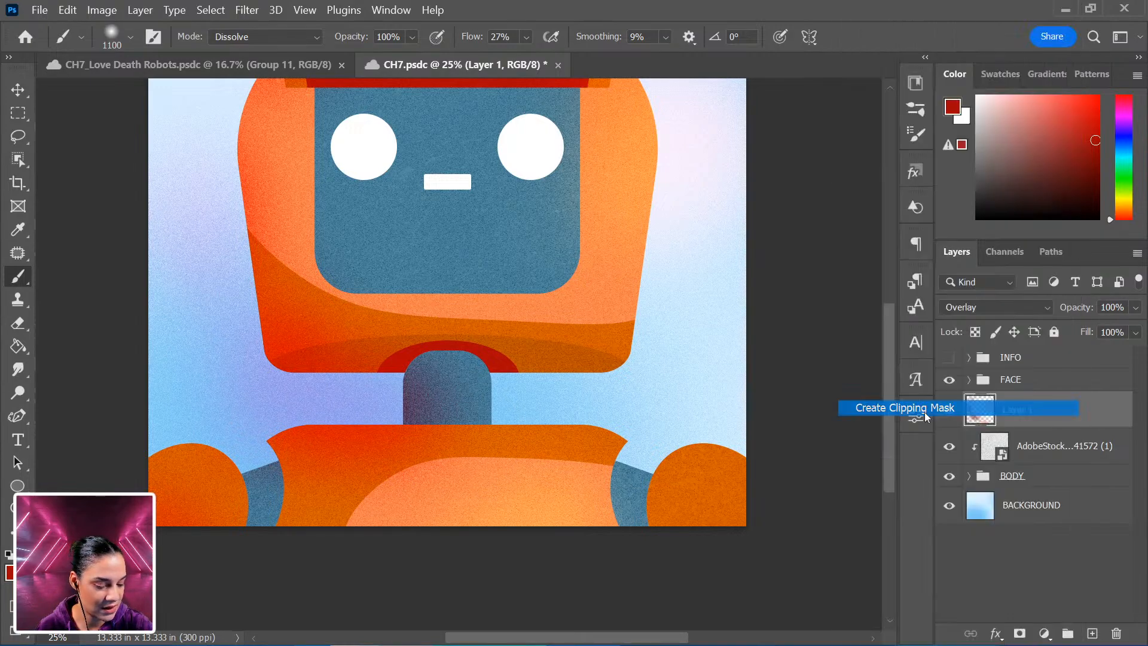
left_click_drag(493, 256, 477, 406)
scroll(477, 406, "down", 5)
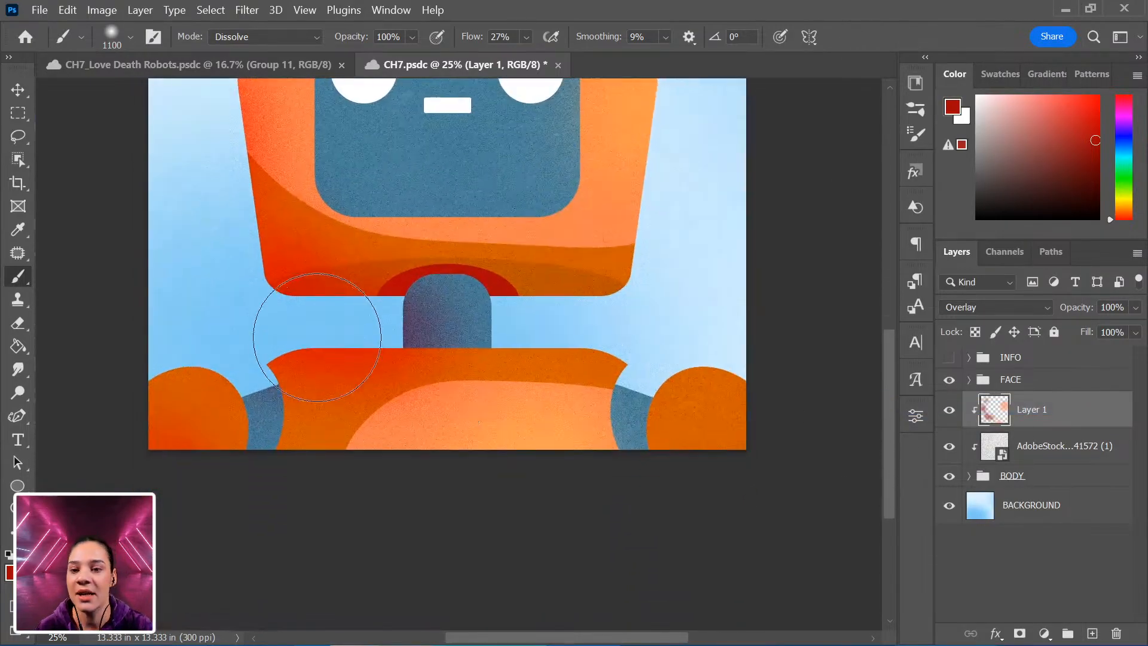
left_click_drag(362, 395, 375, 523)
mouse_move(339, 336)
left_mouse_down()
mouse_move(362, 331)
mouse_move(350, 305)
left_mouse_up()
key("ctrl+z")
left_click_drag(525, 186, 542, 271)
Reduce the brush to 700 px and paint shading across the top of the face plate and head sides.
key("bracketleft")
key("bracketleft")
key("bracketleft")
key("bracketleft")
mouse_move(377, 218)
left_mouse_down()
mouse_move(487, 226)
mouse_move(574, 200)
mouse_move(366, 192)
mouse_move(595, 205)
mouse_move(617, 220)
left_mouse_up()
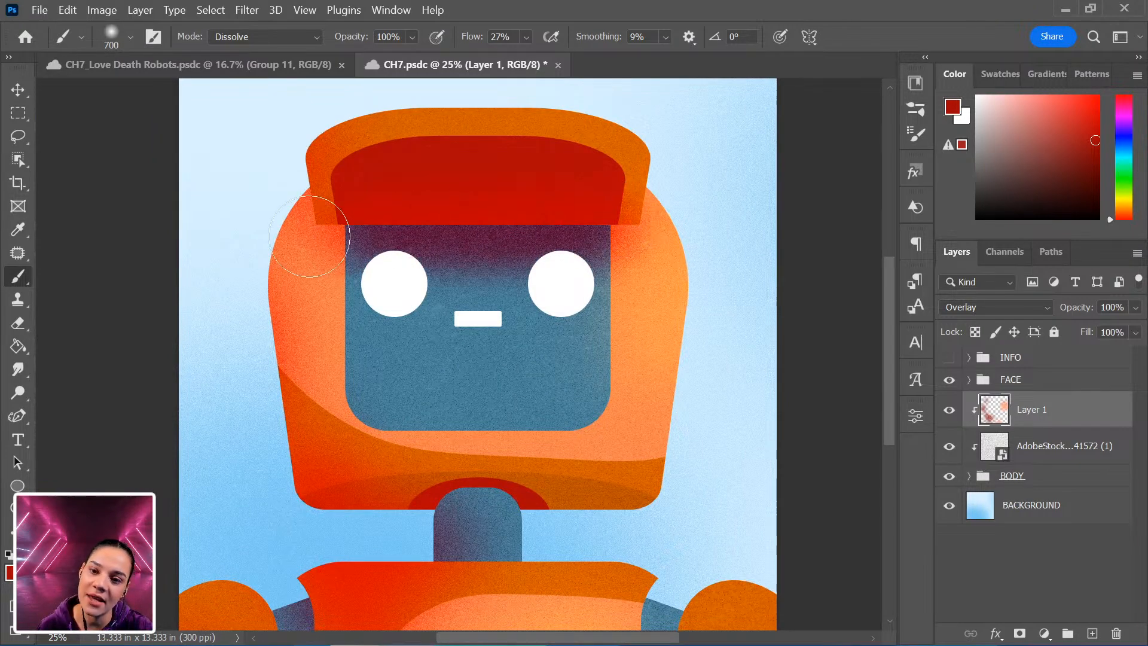
mouse_move(552, 383)
left_mouse_down()
mouse_move(547, 238)
mouse_move(558, 381)
left_mouse_up()
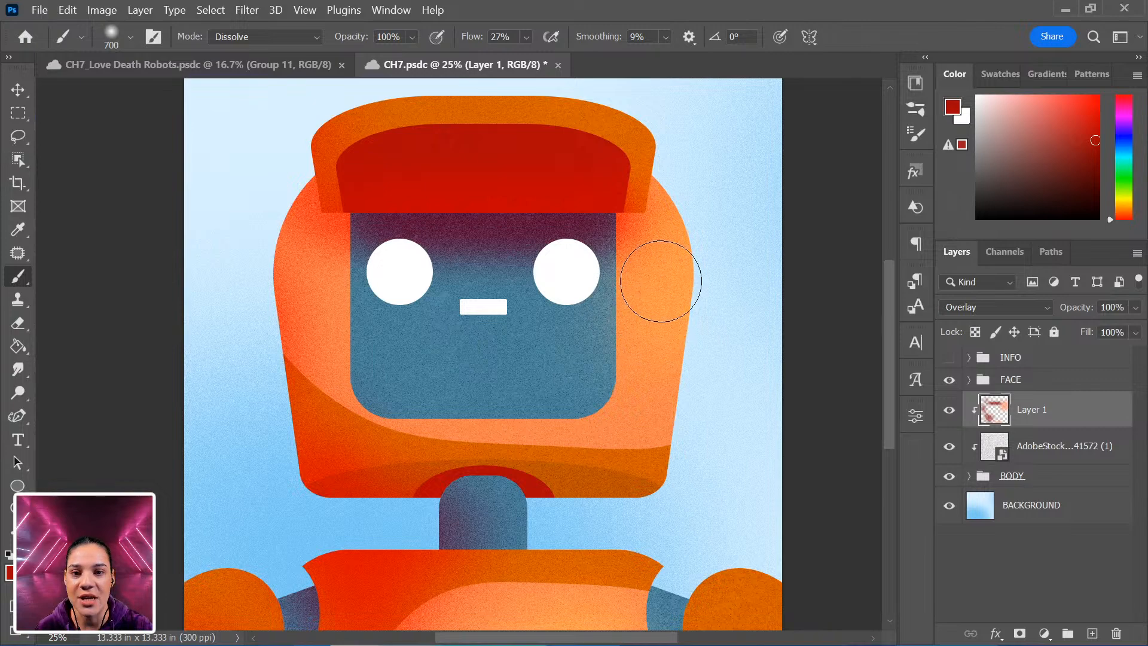
left_click_drag(678, 454, 580, 465)
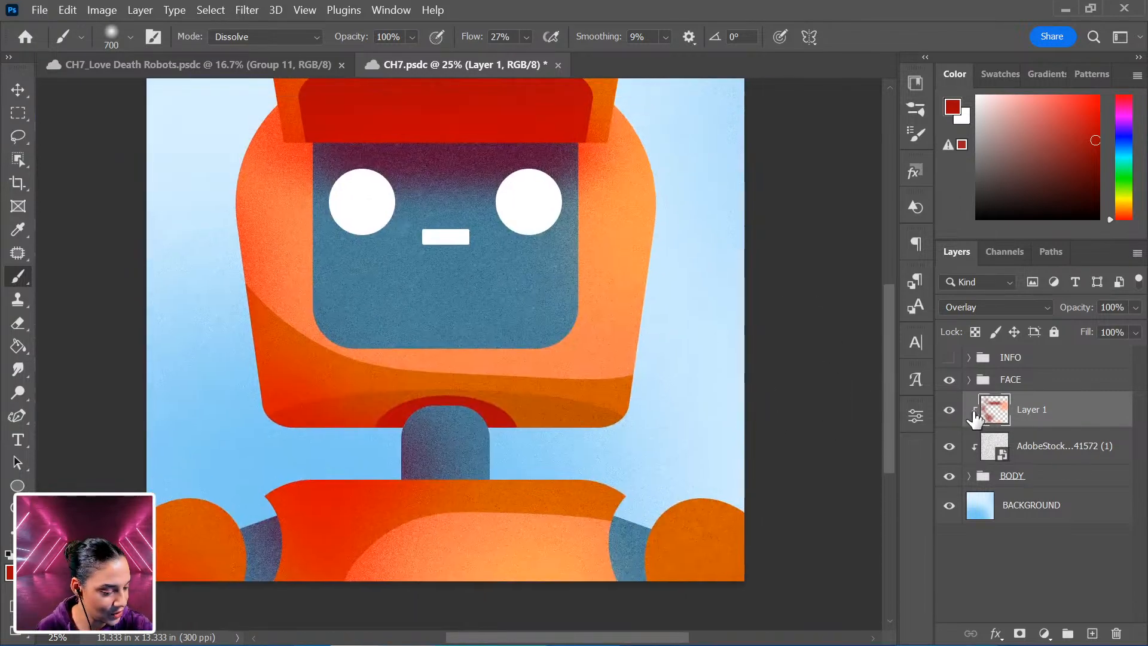
Hide the painted layer and the texture layer to compare the robot without them.
left_click(948, 410)
left_click(969, 476)
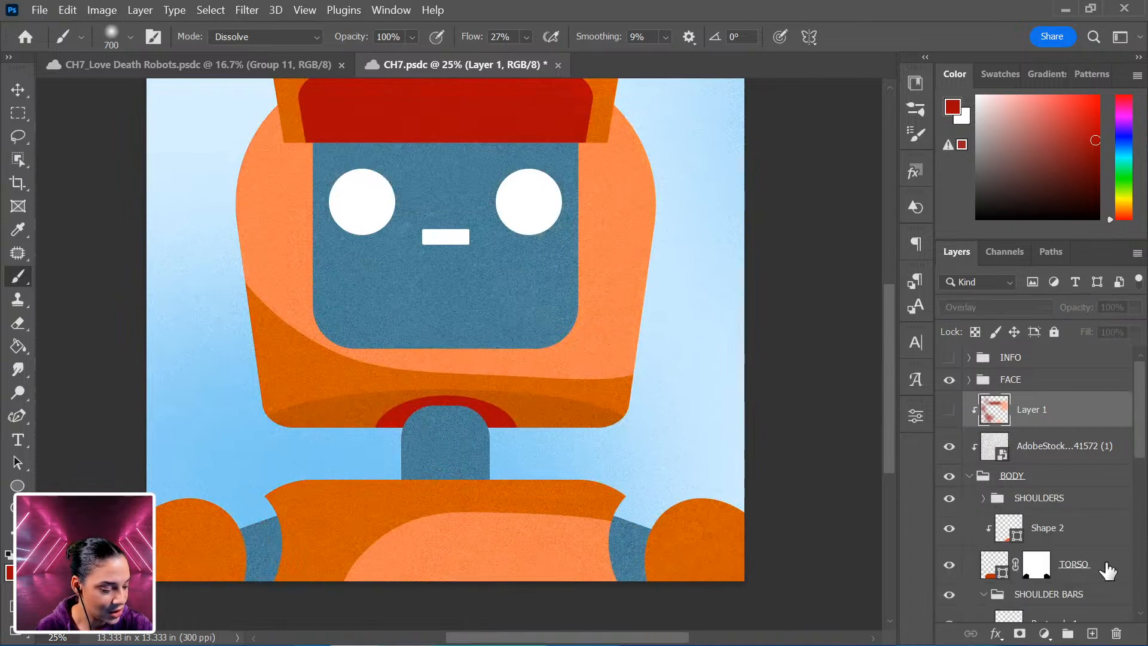
left_click(949, 446)
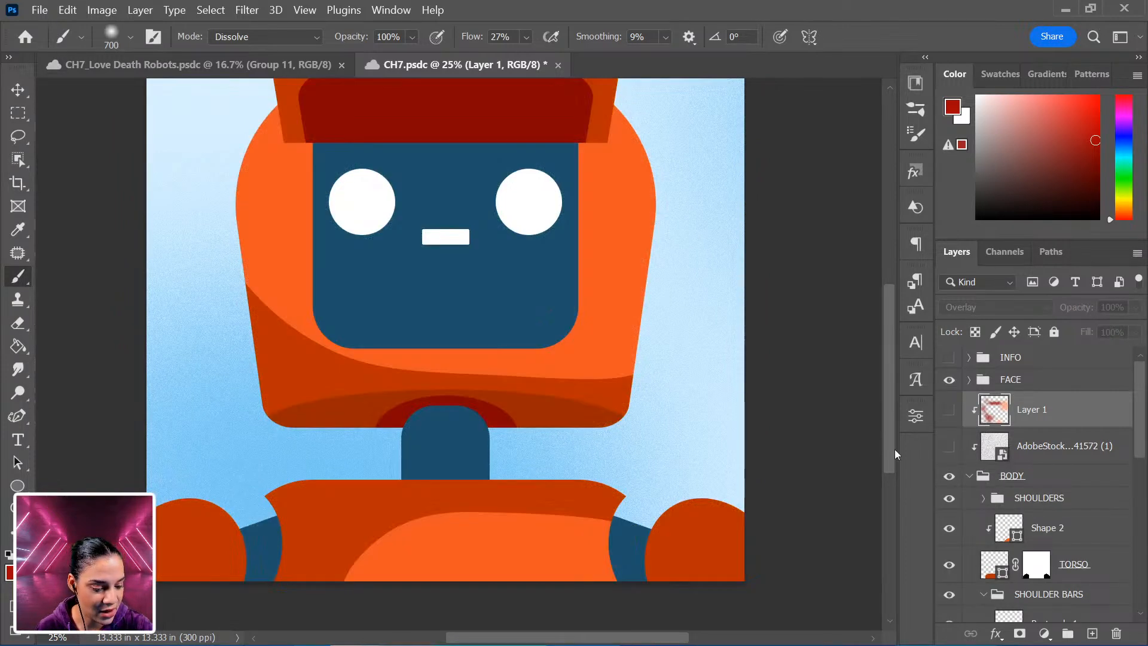
scroll(717, 500, "down", 4)
left_click_drag(730, 510, 812, 580)
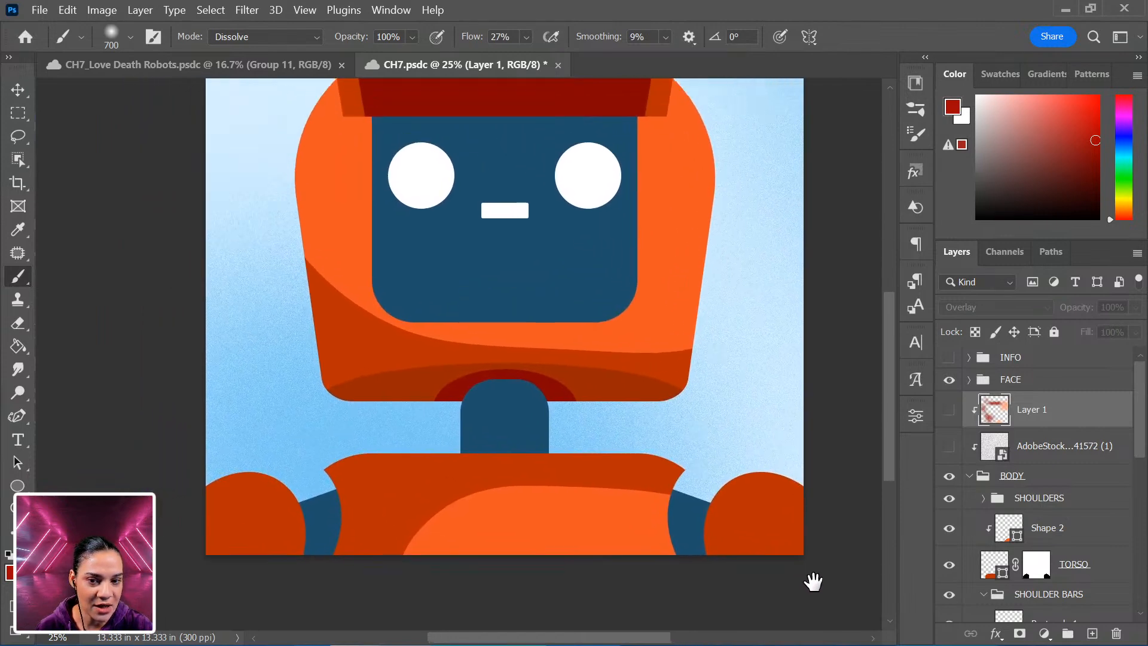
scroll(1058, 544, "down", 3)
scroll(1057, 537, "down", 1)
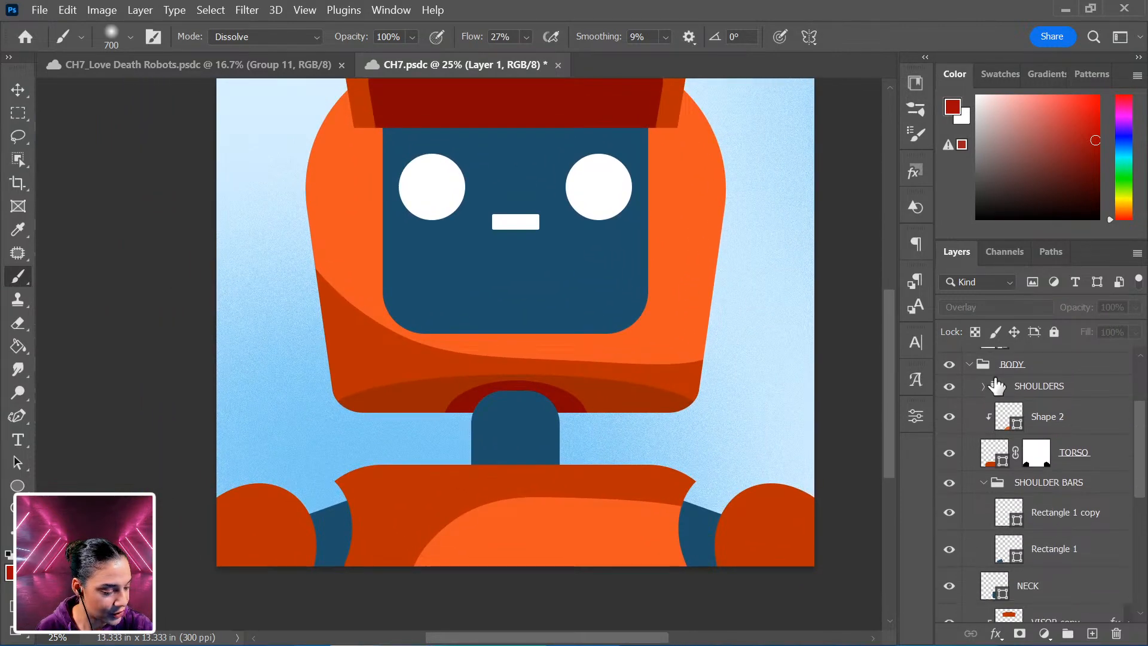
Convert the SHOULDERS group to a smart object and save the document.
left_click(1063, 390)
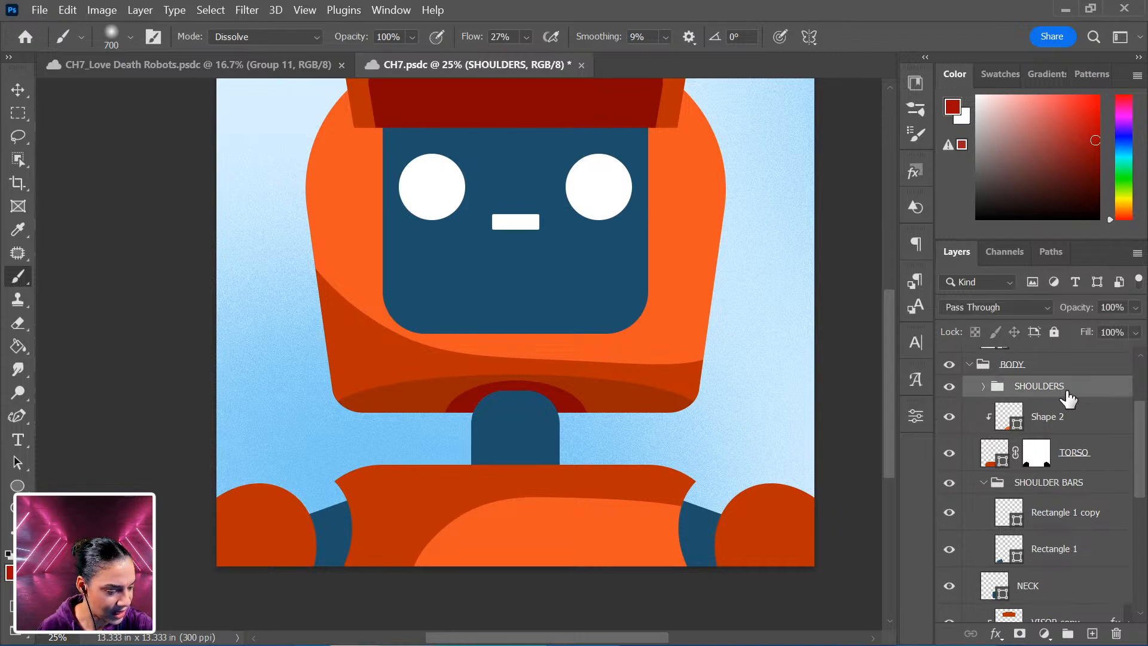
scroll(1061, 407, "up", 2)
right_click(1082, 437)
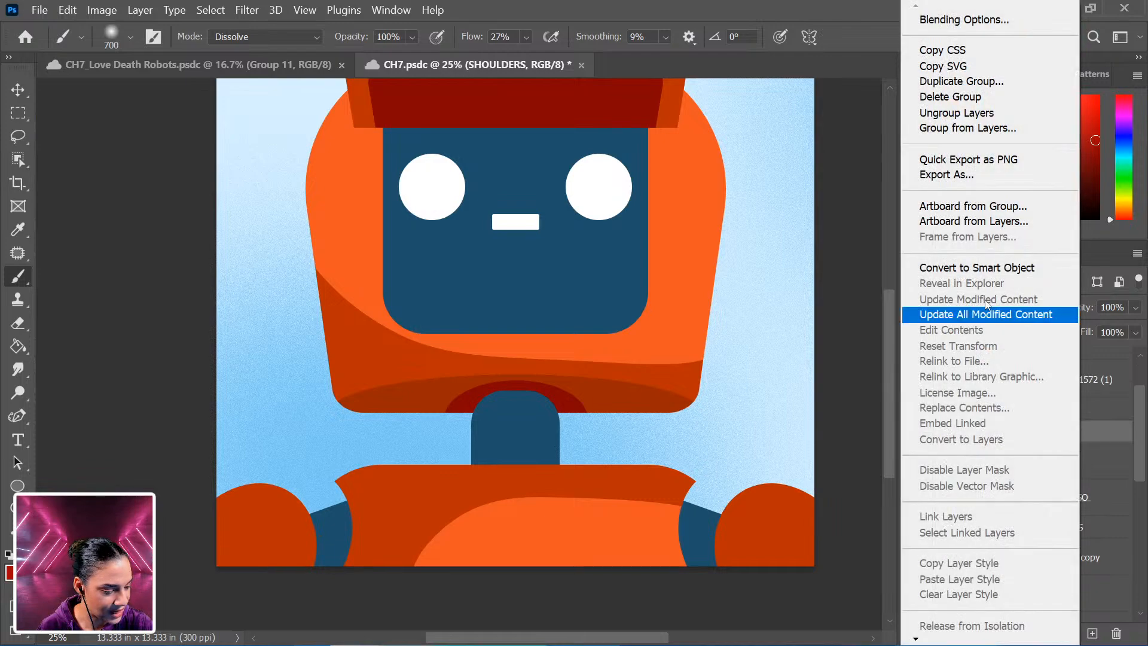
left_click(1007, 269)
scroll(1088, 532, "down", 1)
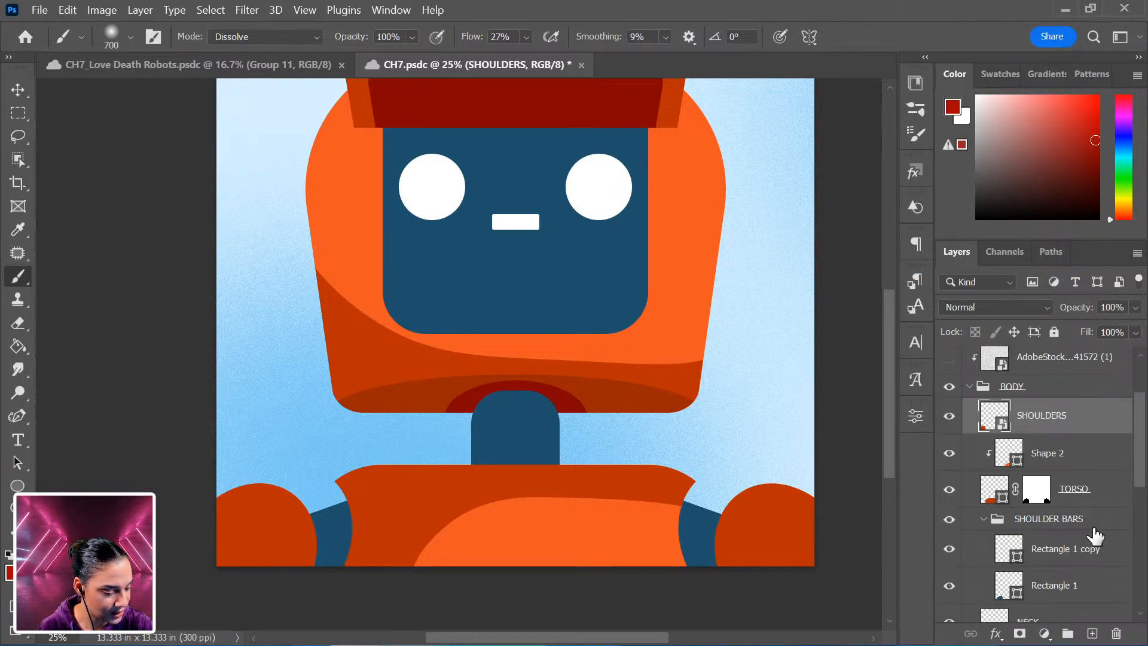
key("ctrl+s")
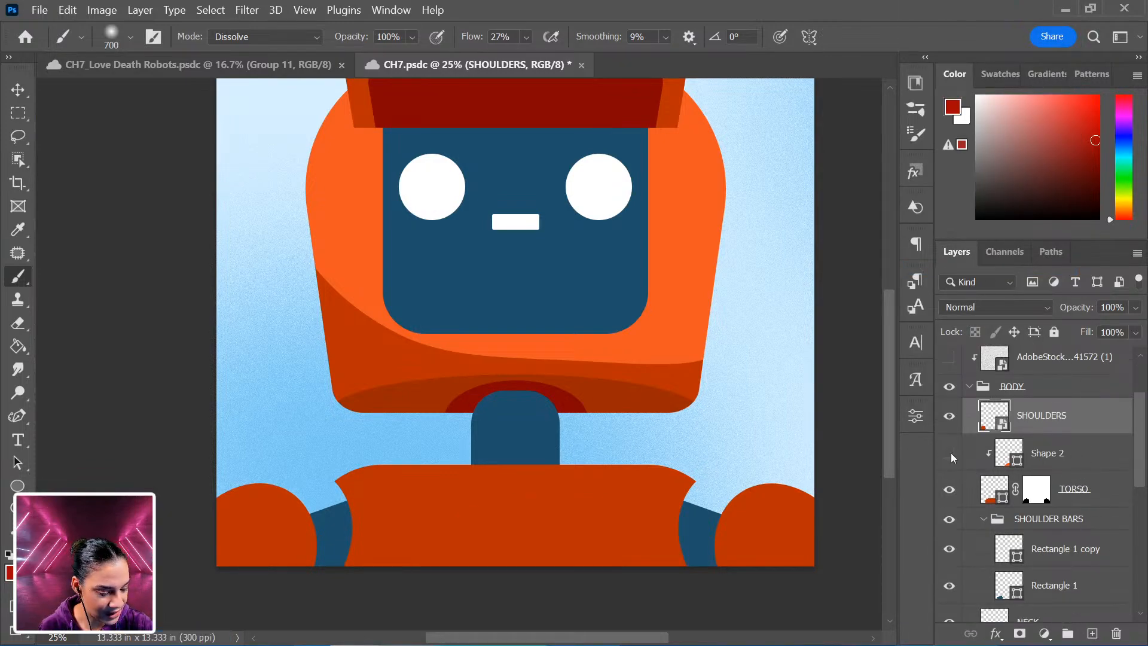
Convert the Shape 2 and TORSO layers into one smart object and rename it TORSO.
left_click(1100, 463)
right_click(1099, 489)
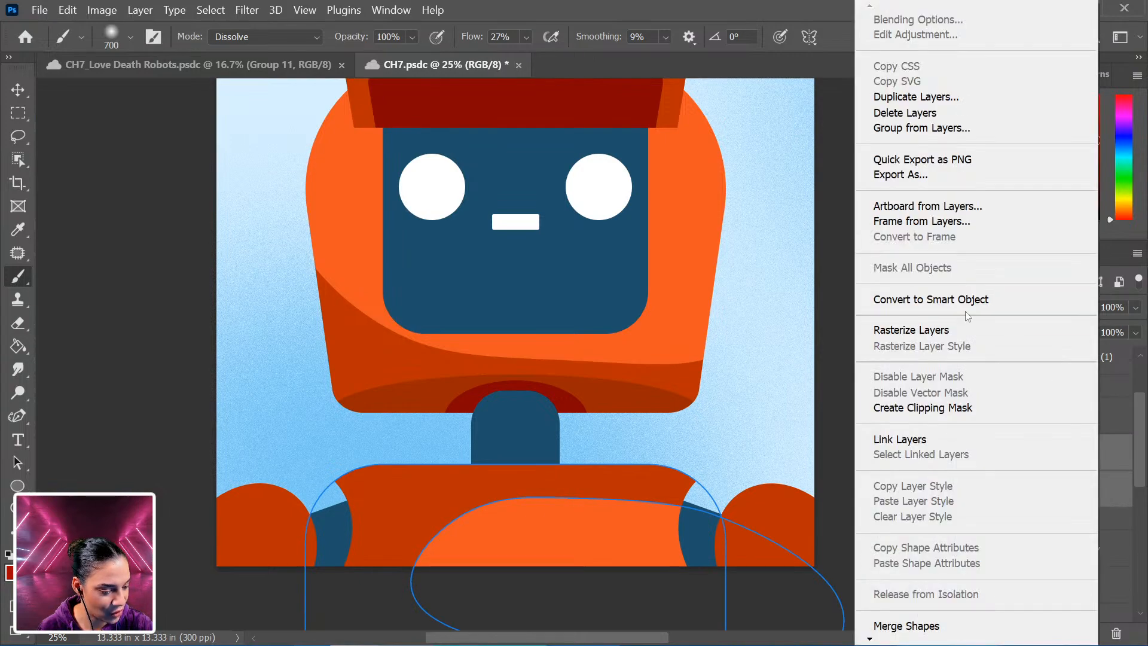
left_click(966, 300)
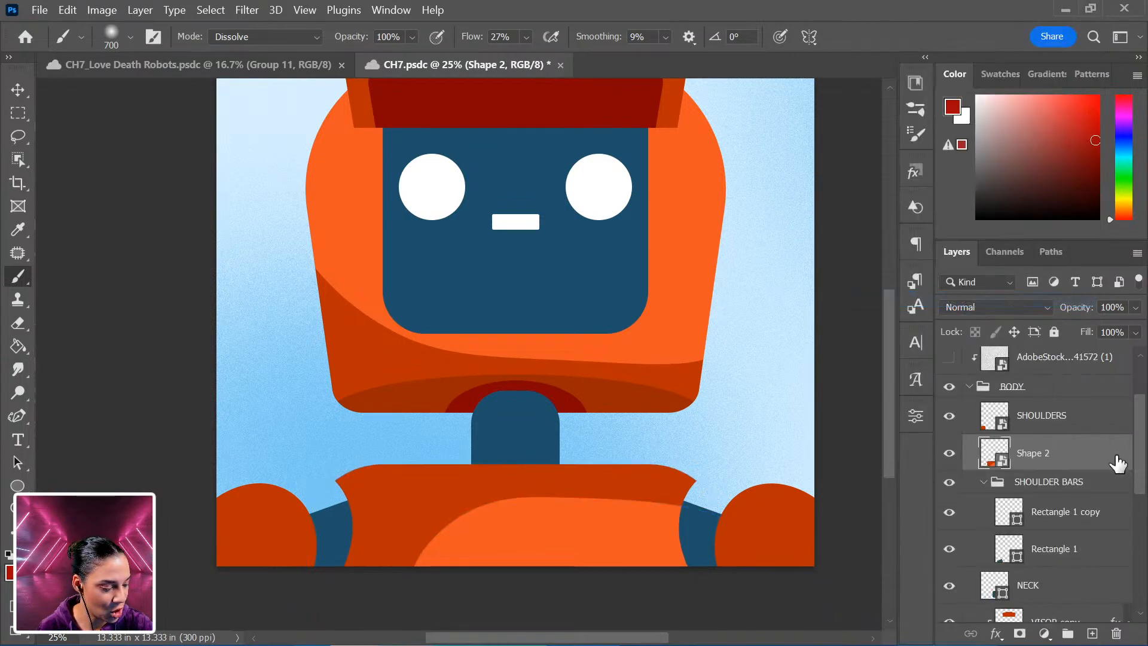
double_click(1042, 453)
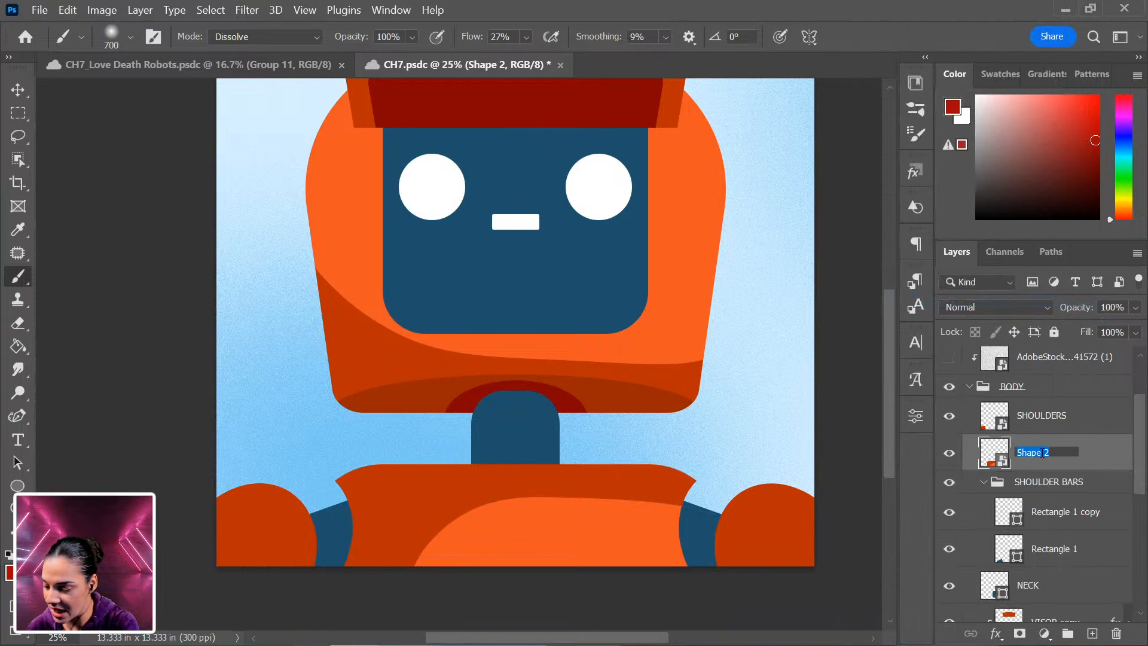
type("TORSO")
key("Return")
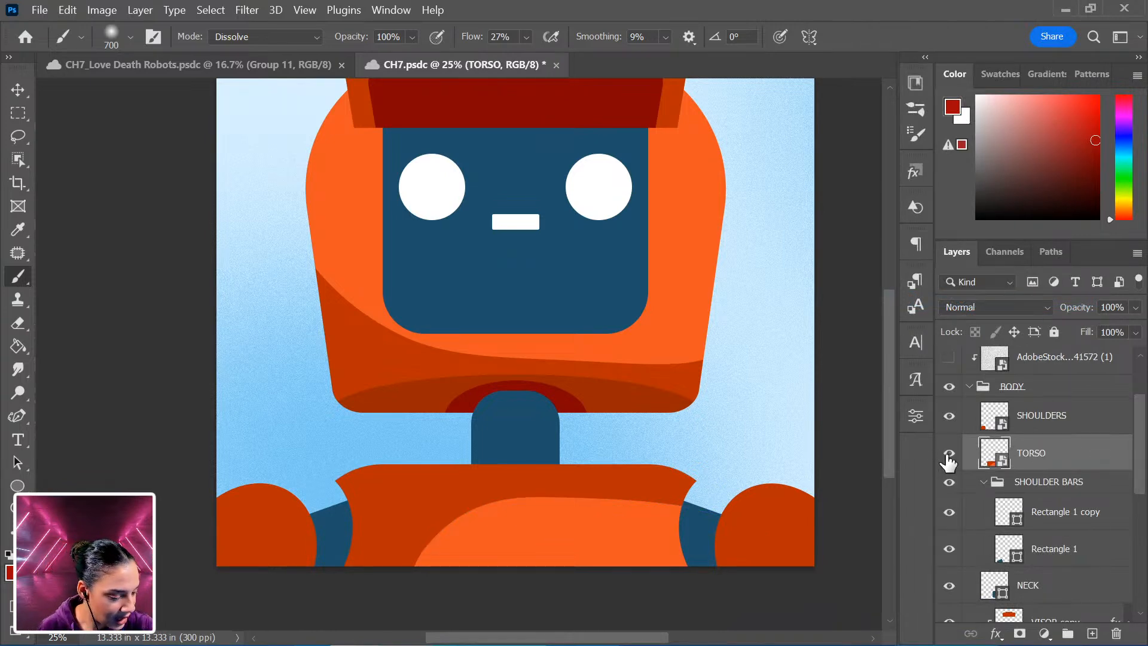
Convert the SHOULDER BARS group into a smart object, and open the torso smart object's contents to inspect them.
left_click(983, 483)
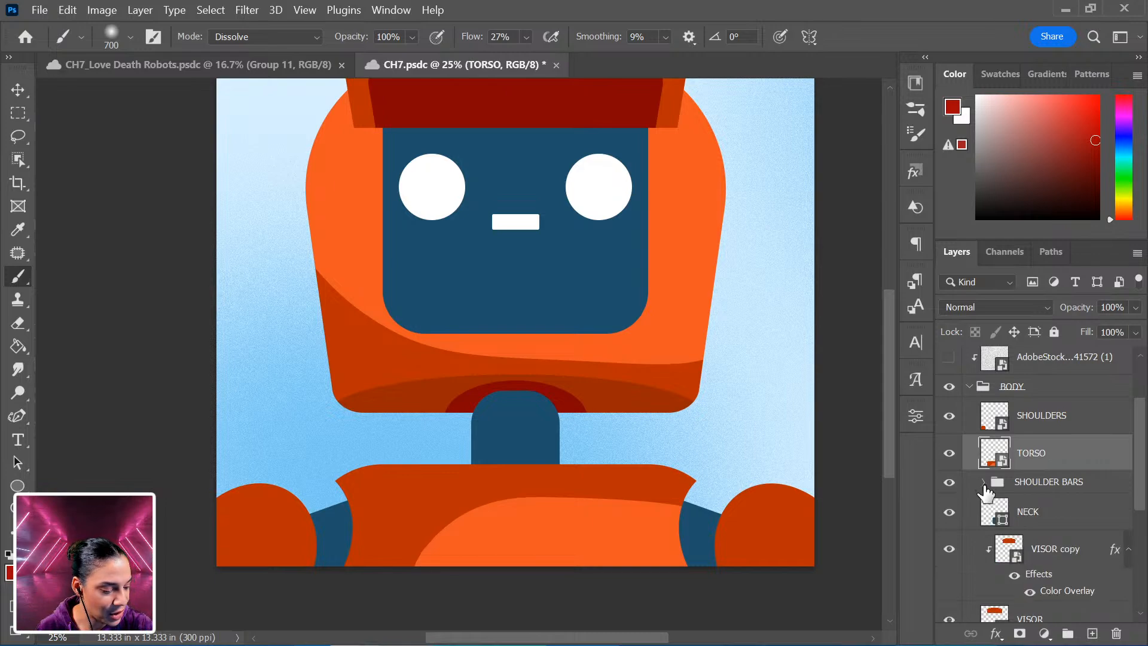
right_click(1041, 489)
left_click(957, 269)
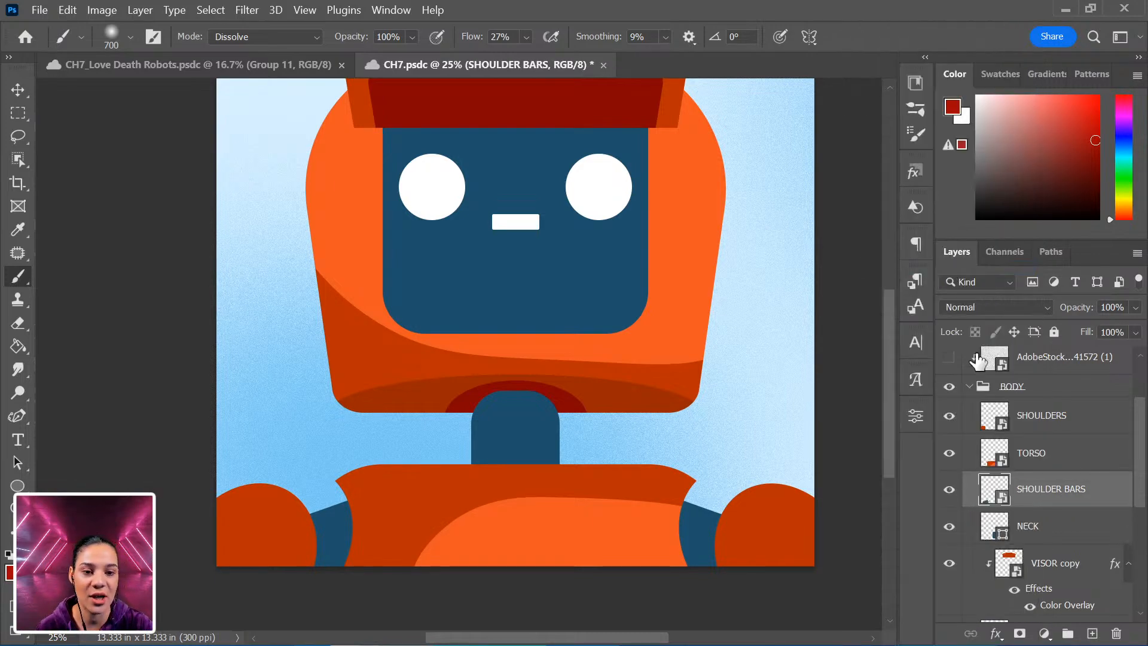
double_click(995, 466)
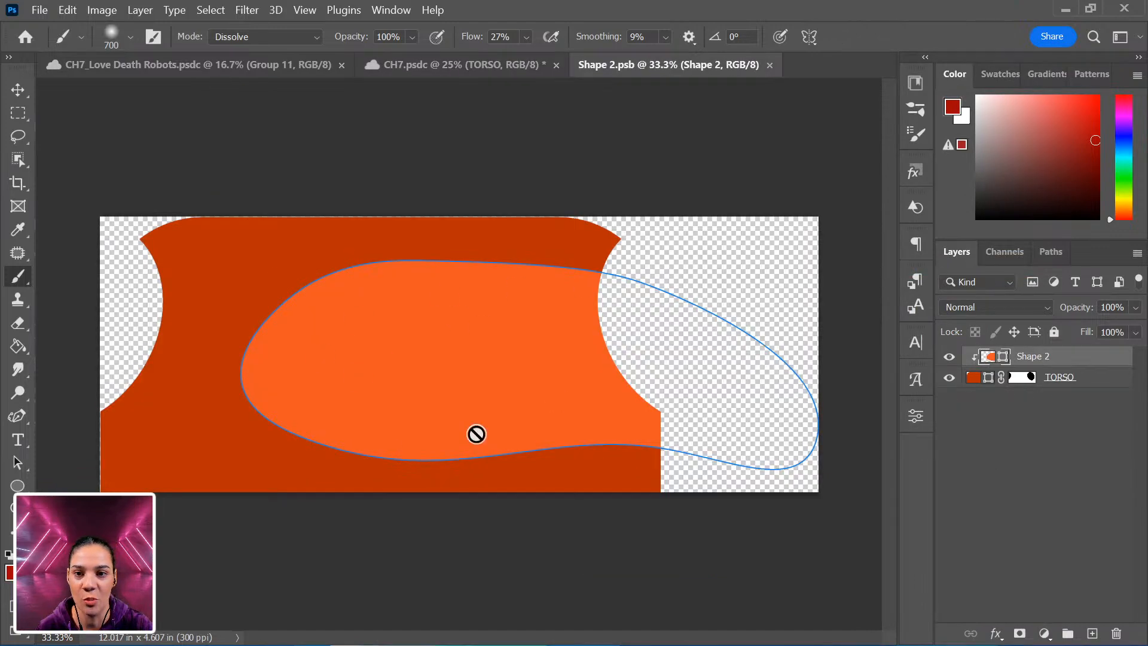
left_click(492, 74)
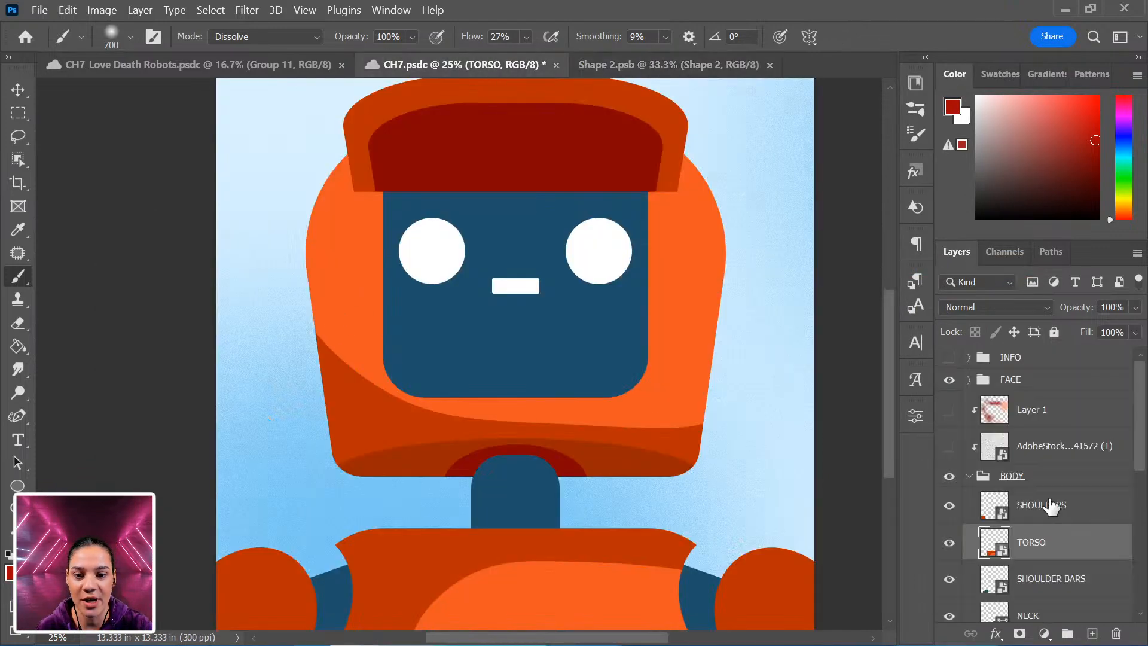
Combine the VISOR and VISOR copy layers into a single smart object.
scroll(1070, 584, "down", 3)
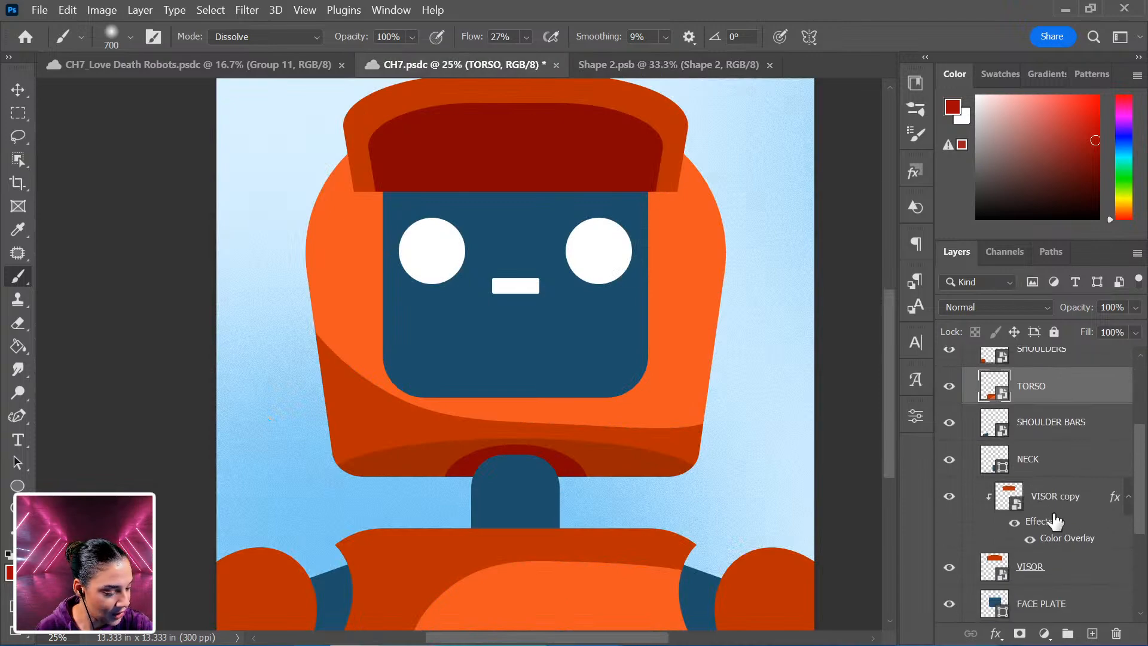
left_click(1066, 512)
left_click(1067, 575, "shift")
right_click(1062, 545)
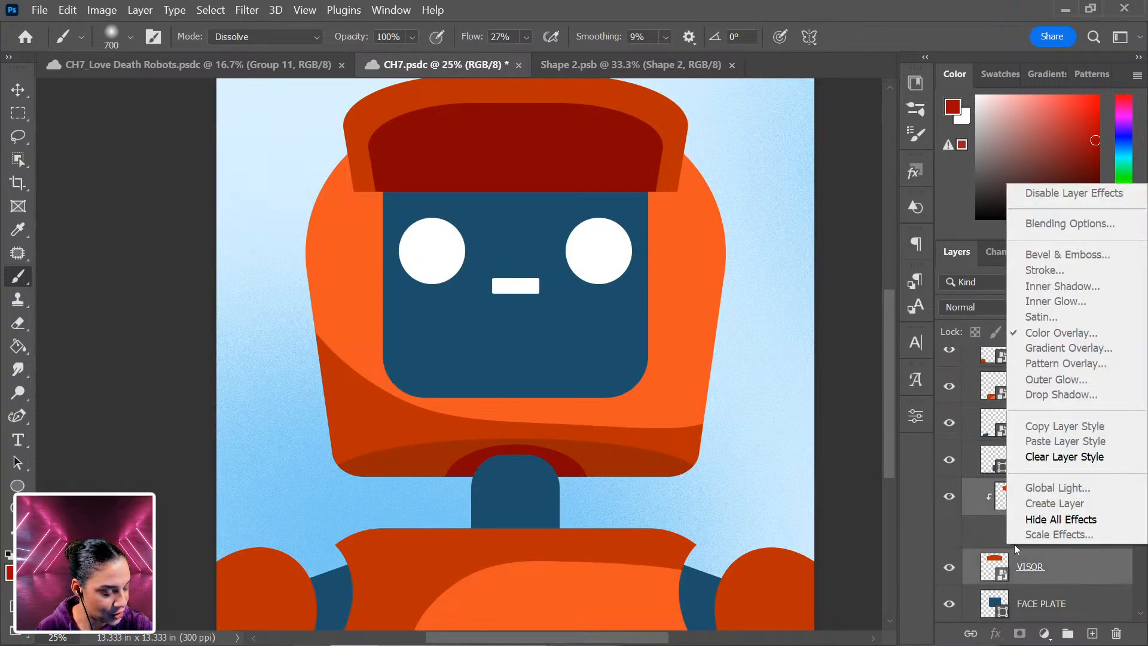
key("Escape")
right_click(1068, 567)
left_click(866, 234)
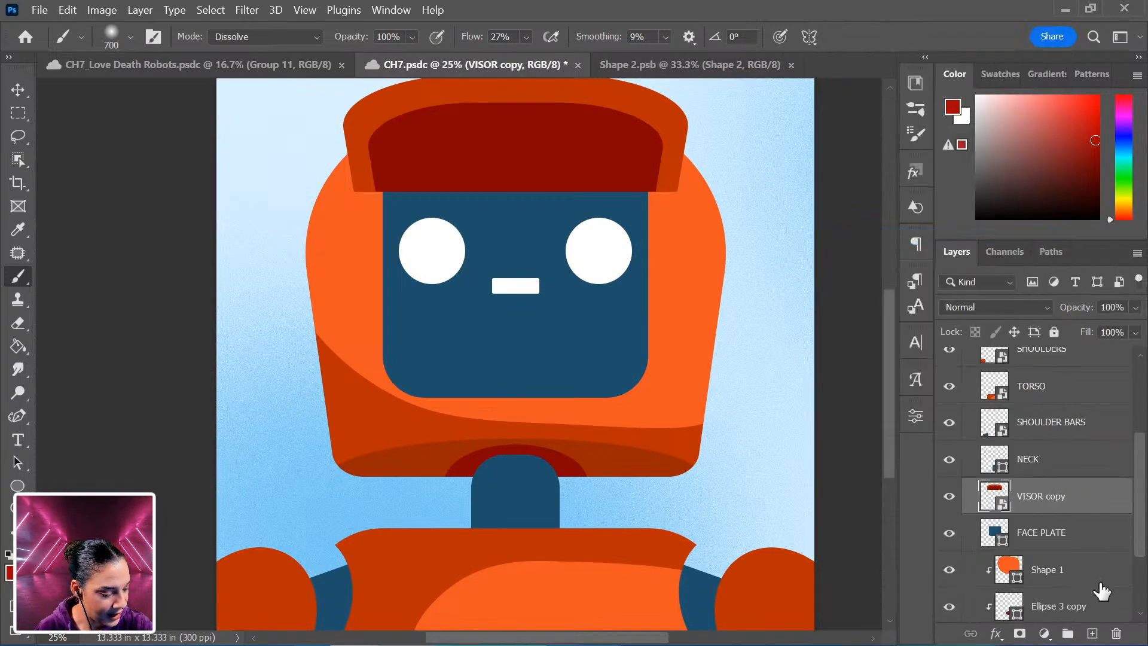
Combine Shape 1, the ellipse layers and HEAD into a single smart object.
scroll(1083, 547, "down", 2)
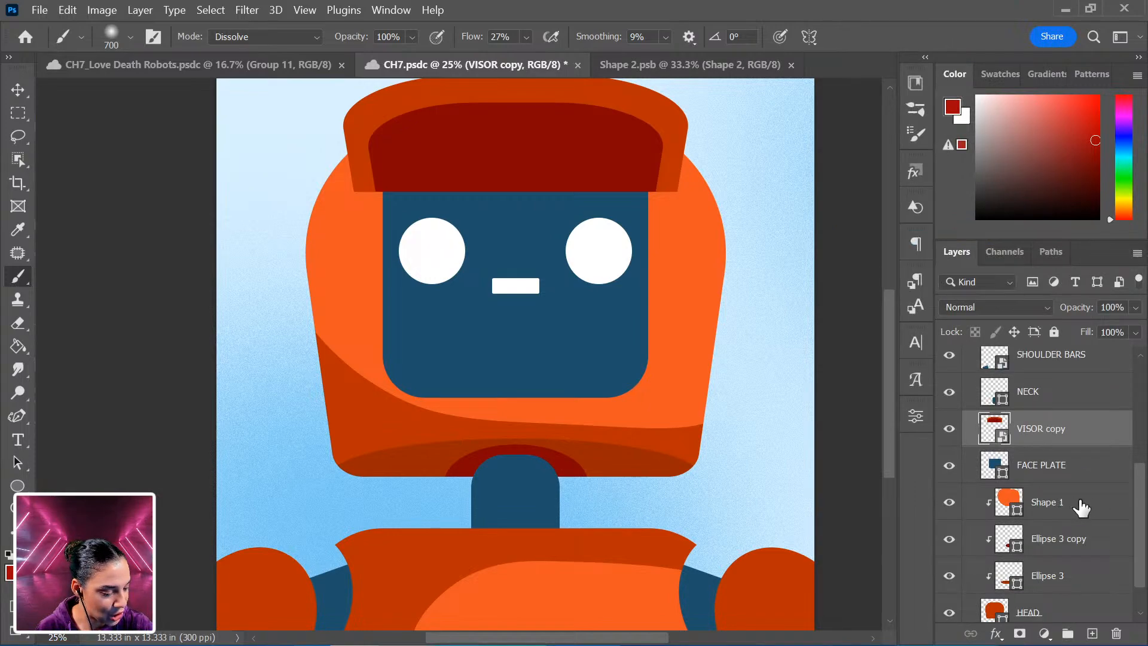
left_click(1081, 507)
scroll(1085, 526, "down", 1)
left_click(1081, 568, "shift")
right_click(1101, 476)
left_click(1018, 303)
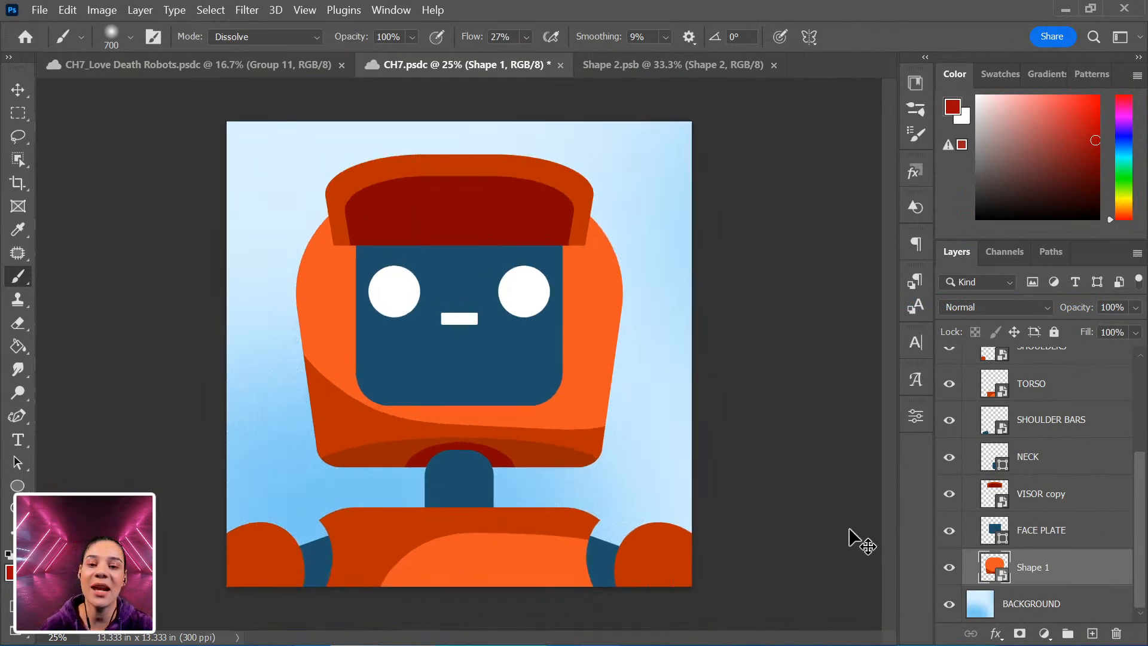
Add a new empty layer above FACE PLATE and clip it to the face plate.
key("ctrl+plus")
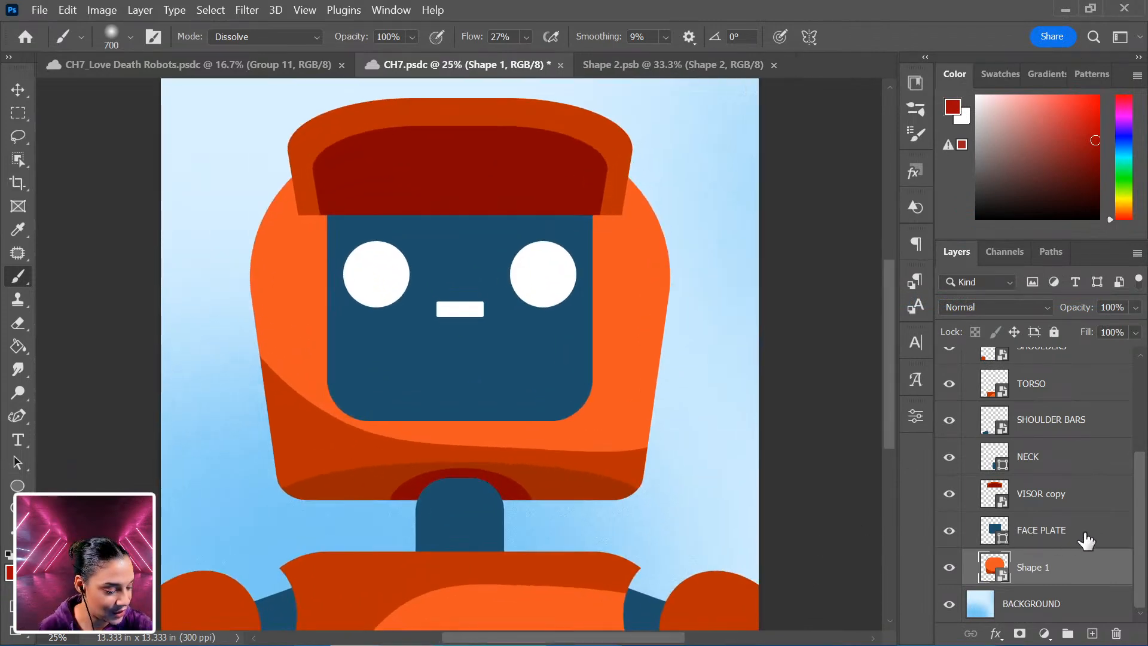
left_click(1083, 534)
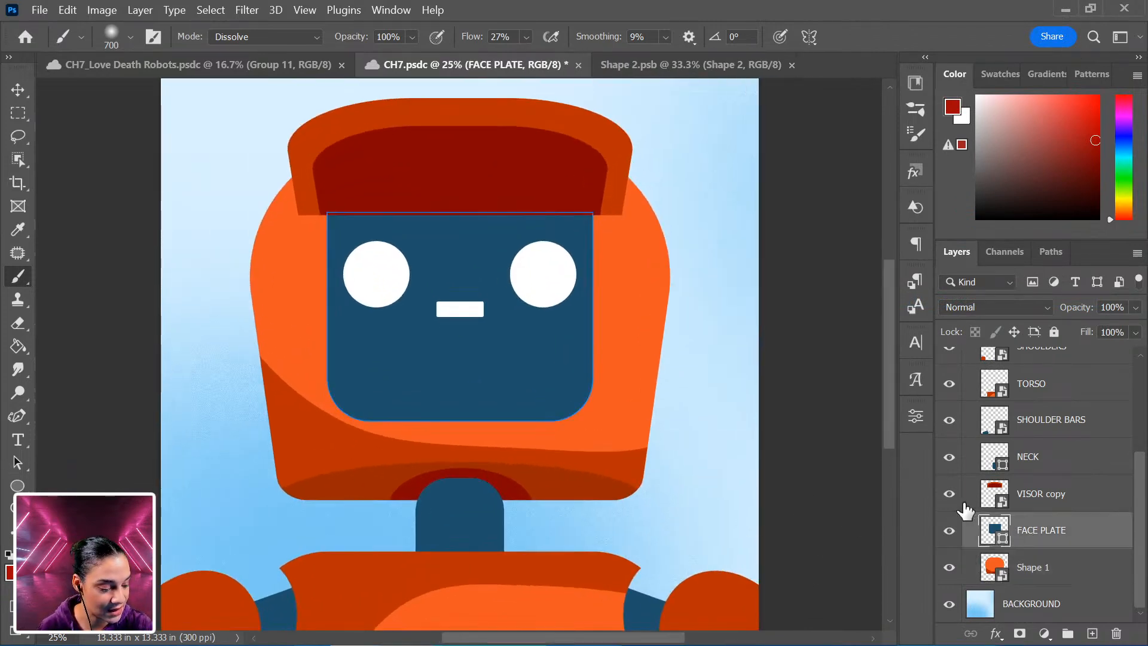
key("ctrl+shift+n")
key("Return")
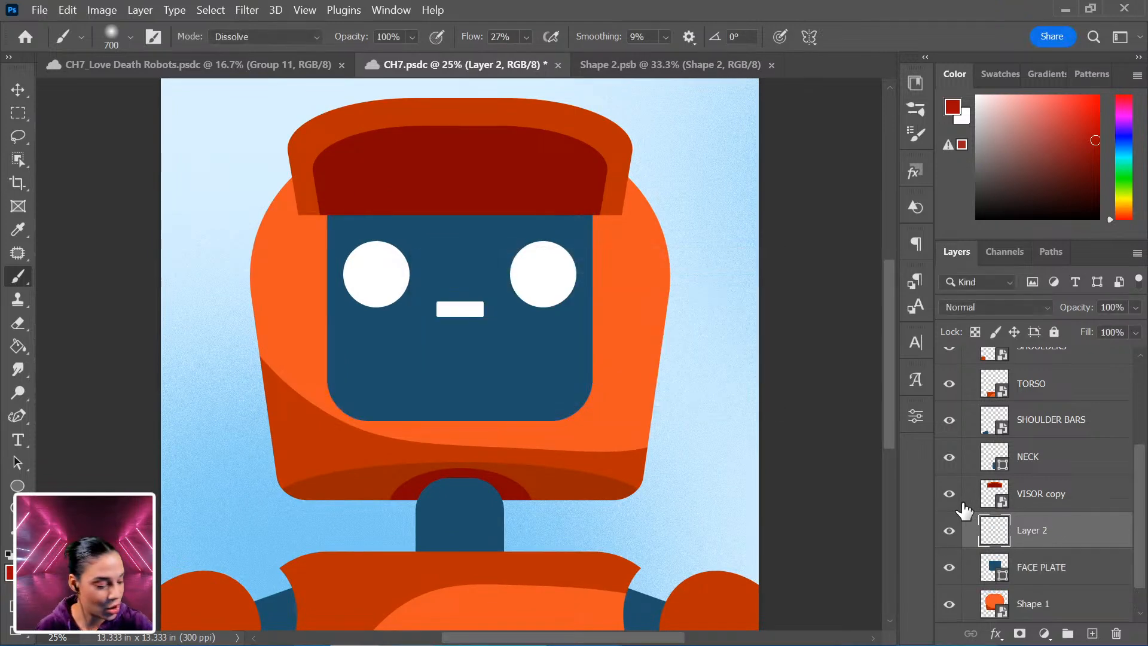
right_click(1128, 534)
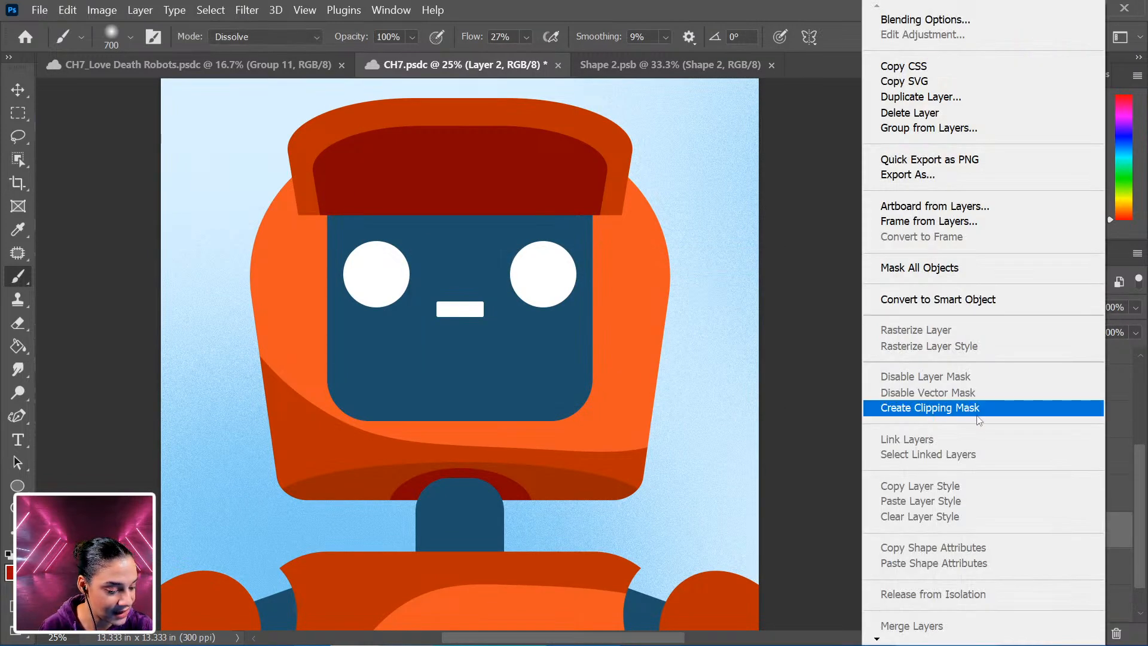
left_click(933, 408)
Pick a dark navy paint colour and make the grain texture layer visible again.
left_click_drag(1043, 158, 1089, 184)
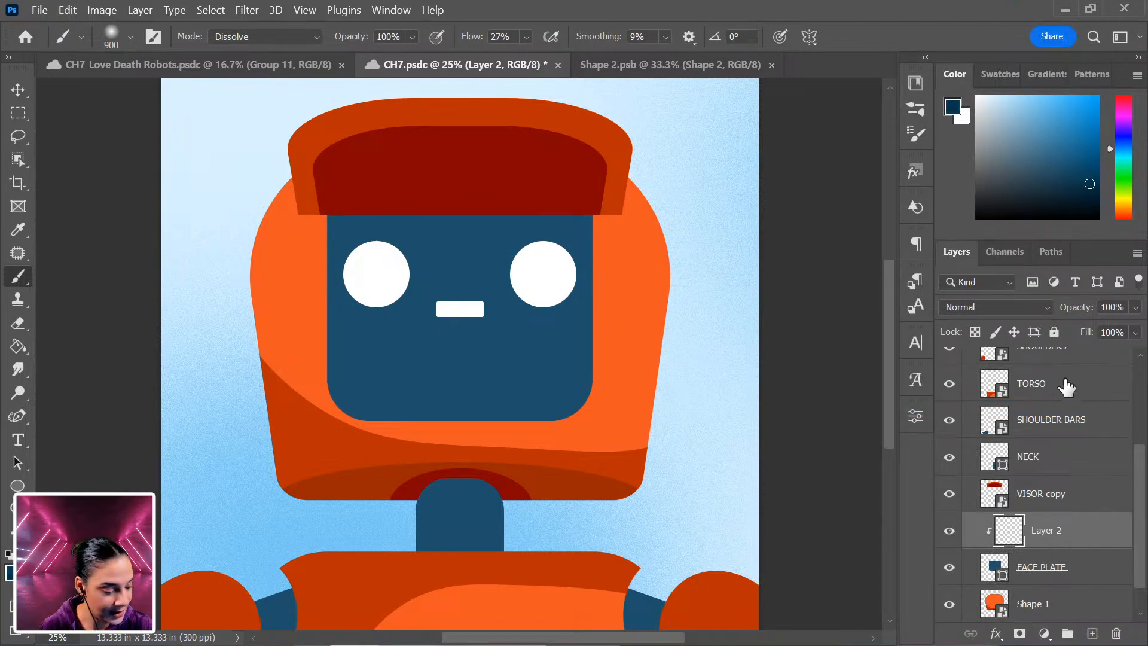
scroll(979, 416, "up", 5)
key("bracketright")
left_click(950, 447)
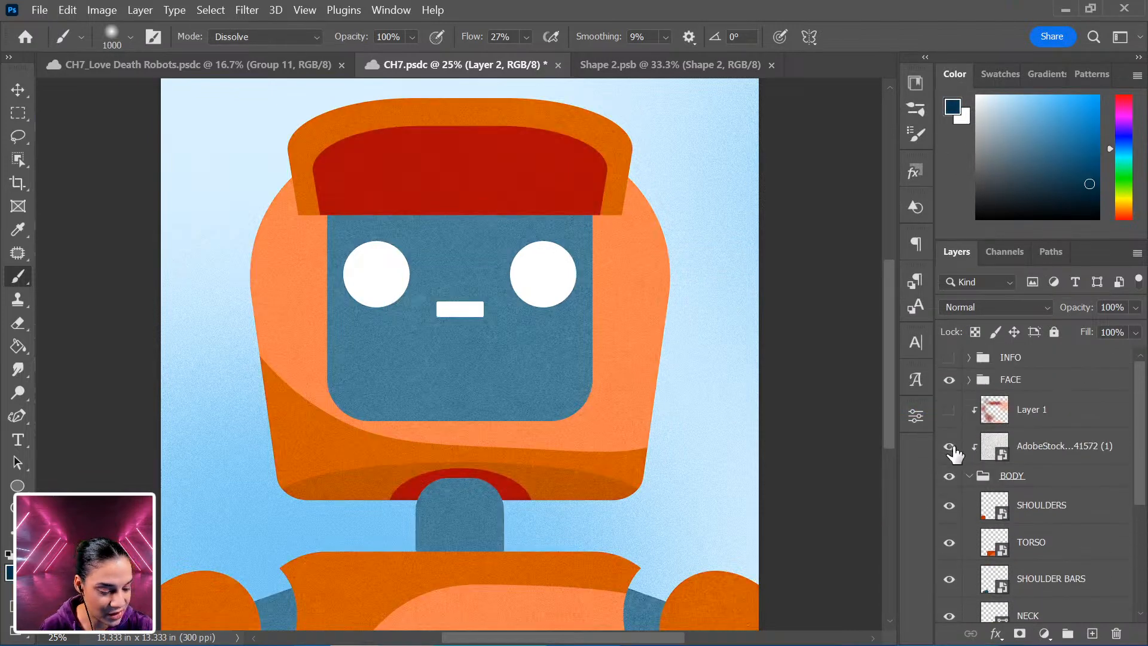
scroll(1038, 522, "down", 5)
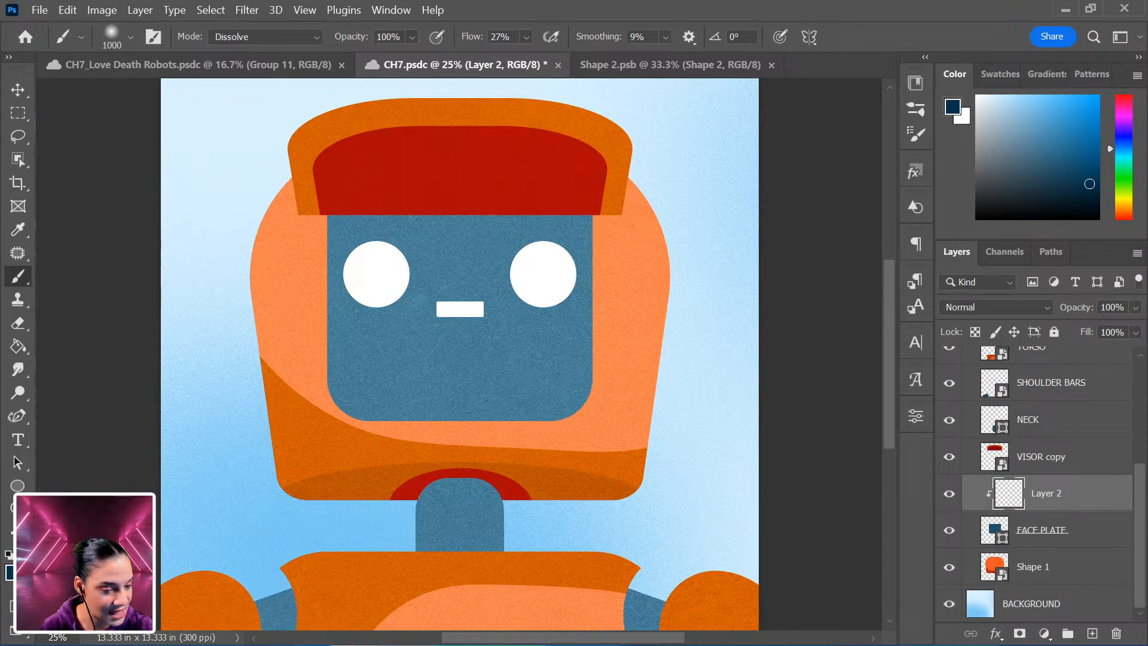
Enlarge the brush to 2200 px and paint dark navy shading across the top of the face plate.
key("bracketright")
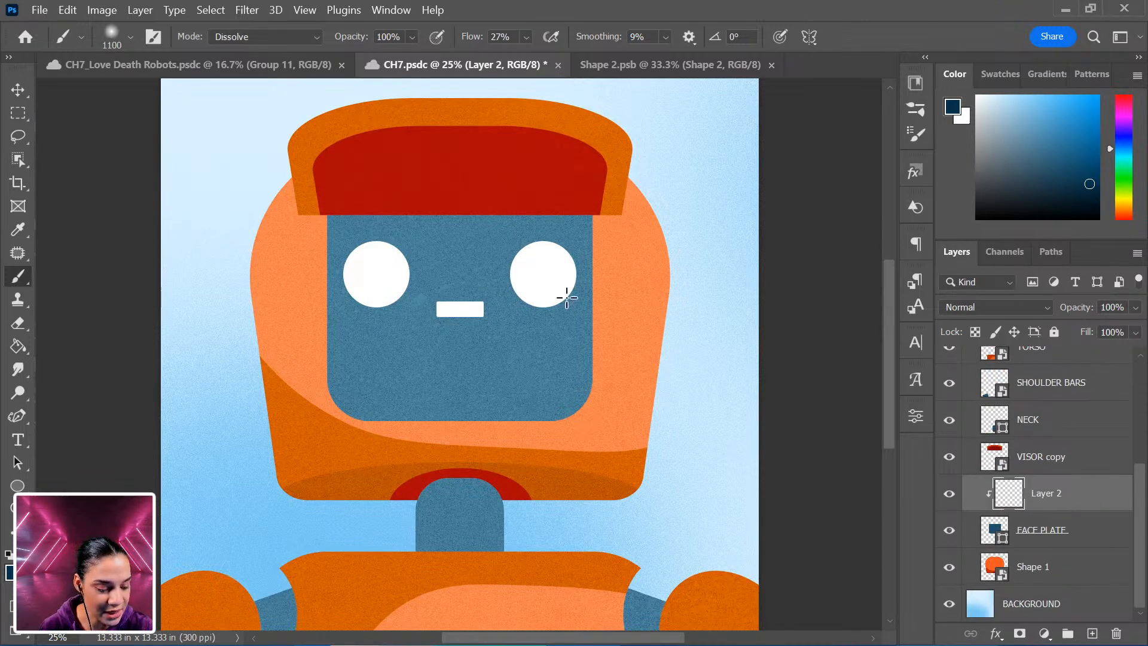
left_click_drag(596, 257, 578, 255)
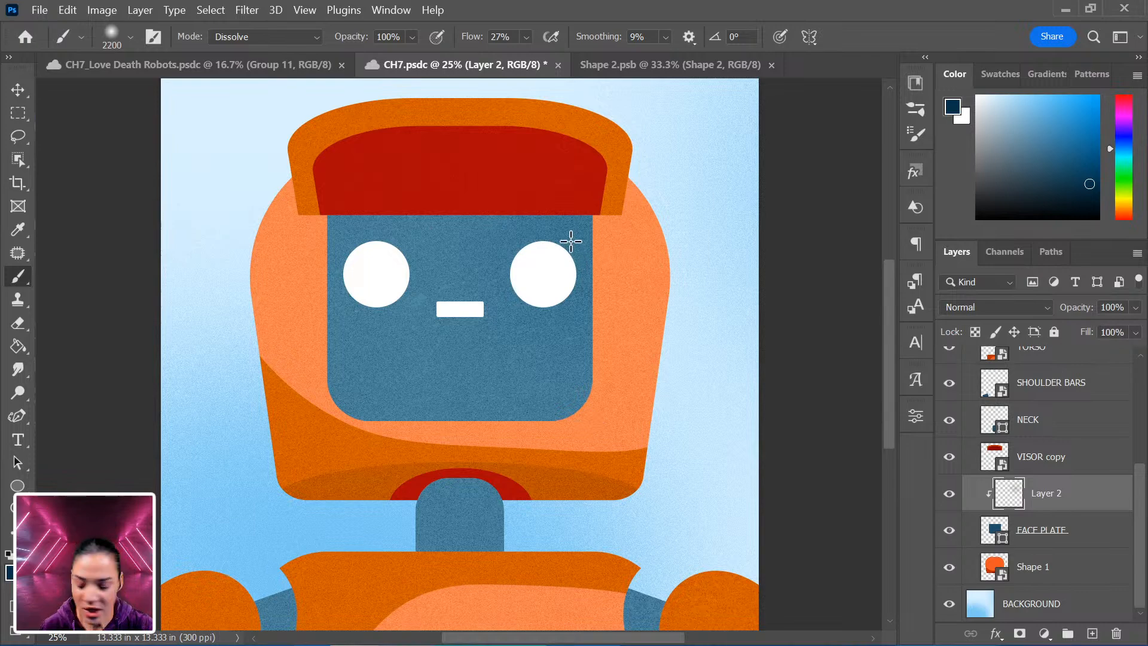
left_click_drag(590, 203, 523, 172)
mouse_move(604, 182)
left_mouse_down()
mouse_move(469, 110)
mouse_move(422, 167)
mouse_move(307, 174)
mouse_move(307, 221)
mouse_move(378, 236)
mouse_move(336, 284)
left_mouse_up()
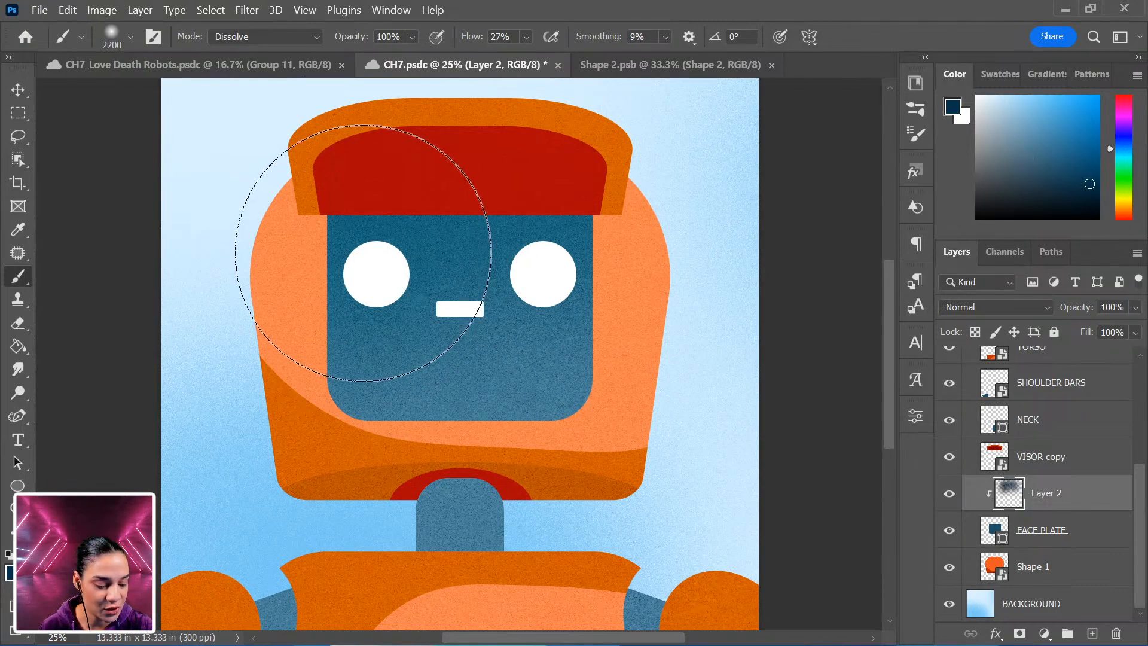
Choose a lighter blue, shrink the brush and paint another shading pass across the face plate's top.
left_click_drag(1046, 158, 1078, 198)
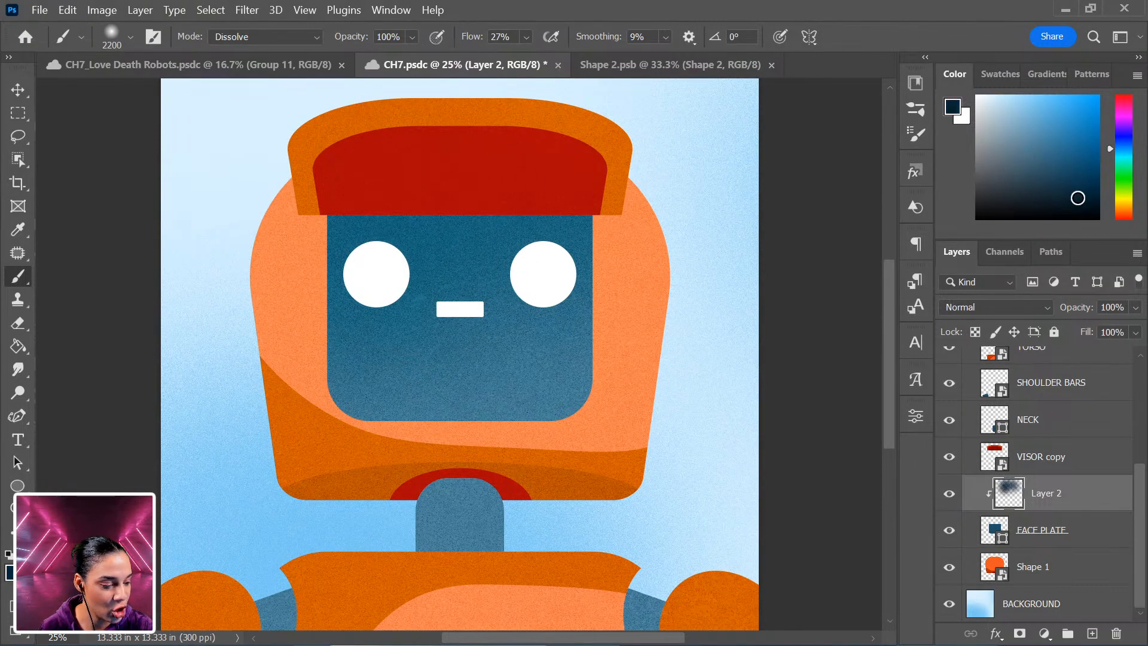
key("bracketleft")
key("bracketleft")
key("bracketleft")
key("bracketleft")
key("bracketleft")
key("bracketleft")
mouse_move(360, 228)
left_mouse_down()
mouse_move(430, 193)
mouse_move(586, 191)
left_mouse_up()
Reduce the brush to 1000 px and paint shading along the face plate's sides.
key("bracketleft")
key("bracketleft")
key("bracketleft")
key("bracketleft")
key("bracketleft")
key("bracketleft")
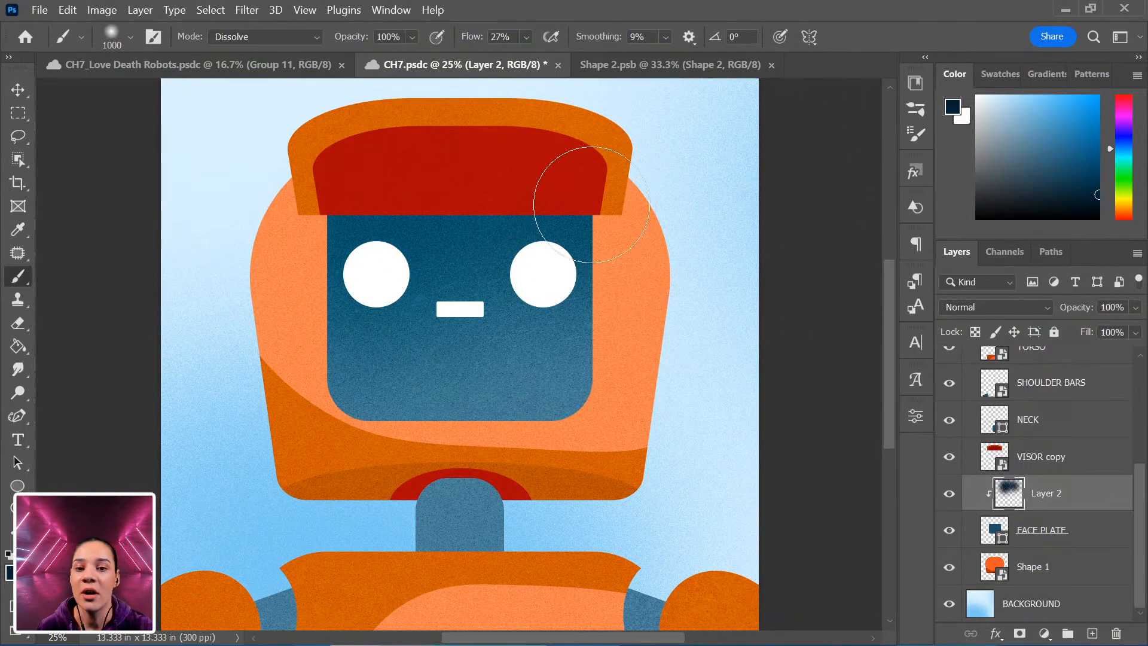
left_click_drag(666, 305, 661, 441)
left_click_drag(562, 428, 561, 351)
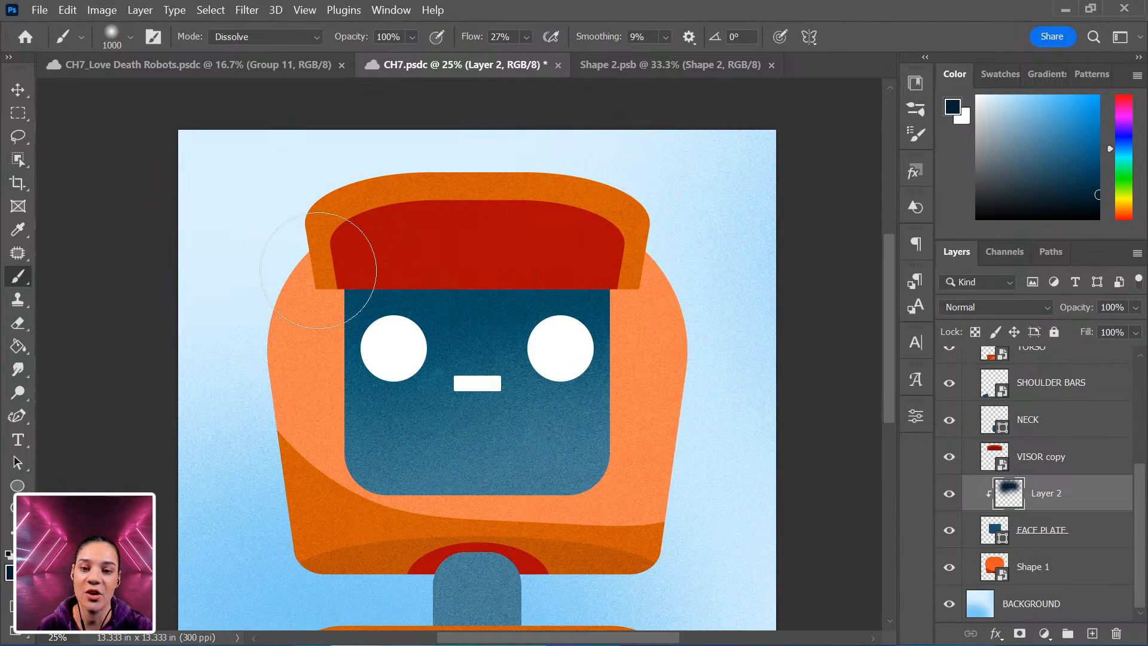
left_click_drag(572, 471, 559, 330)
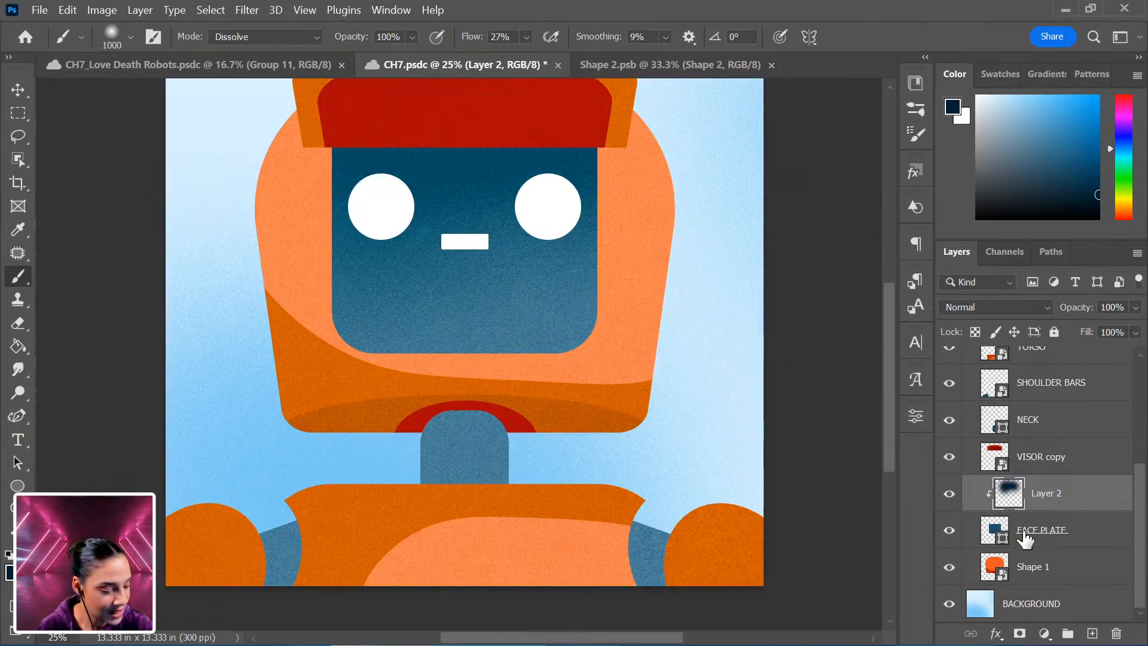
Add a new layer above NECK and clip it to the neck.
left_click(1066, 424)
key("ctrl+shift+n")
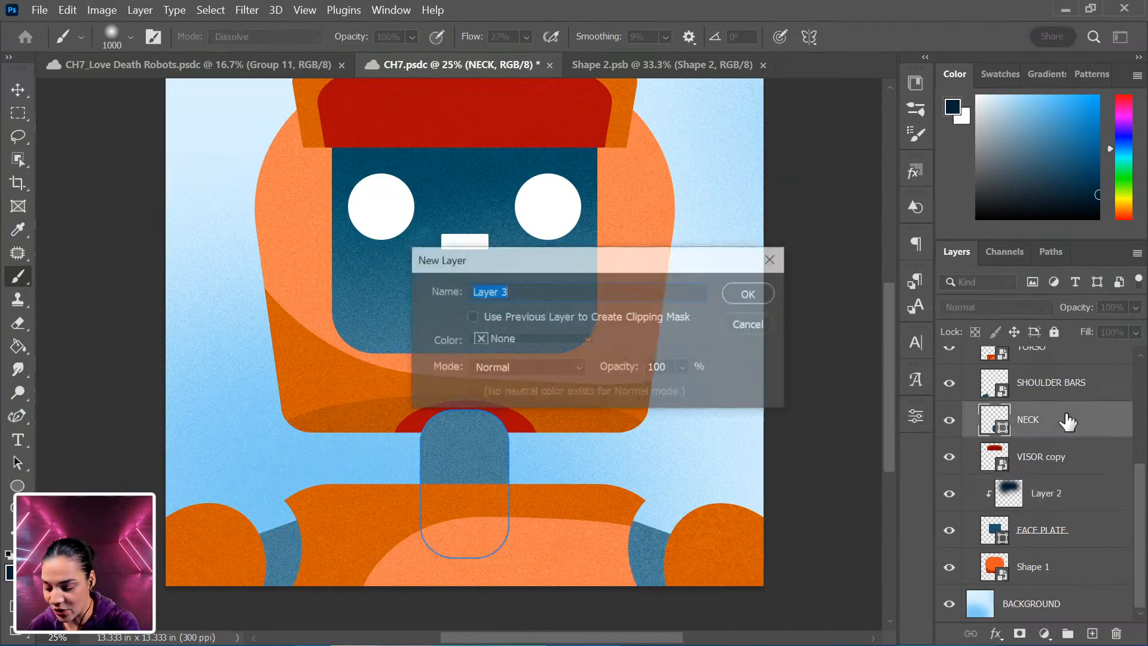
key("Return")
right_click(1067, 422)
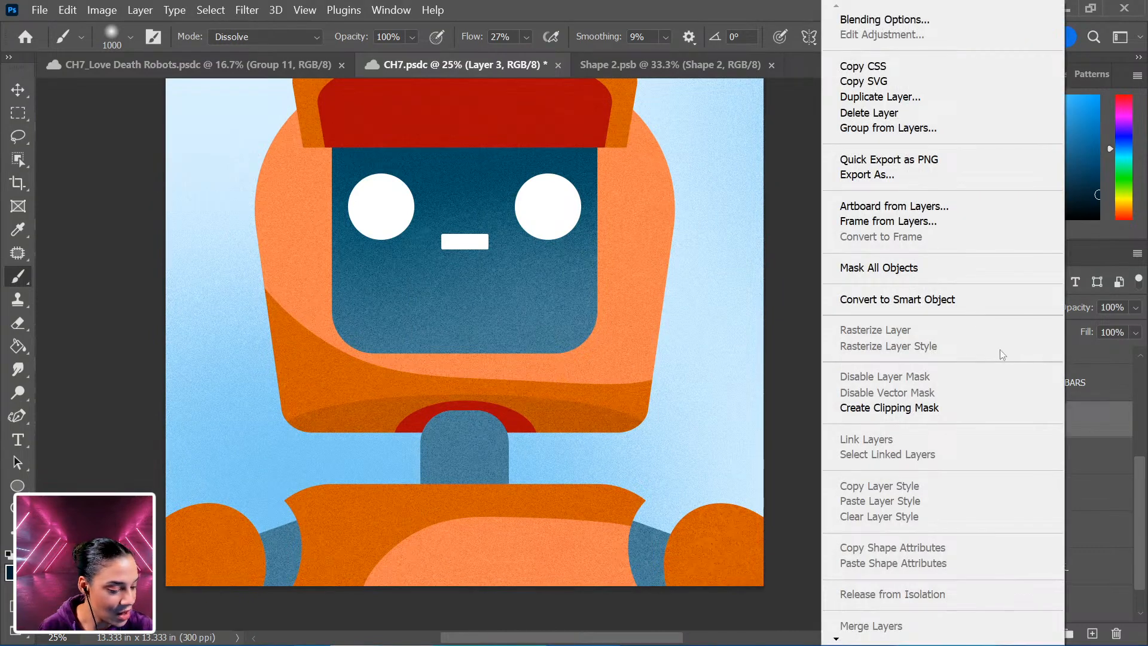
left_click(948, 411)
Shrink the brush to about 300 px and paint dark shading on the top of the neck.
key("bracketleft")
key("bracketleft")
key("bracketleft")
key("bracketleft")
key("bracketleft")
key("bracketleft")
key("bracketleft")
key("bracketleft")
key("bracketleft")
key("bracketleft")
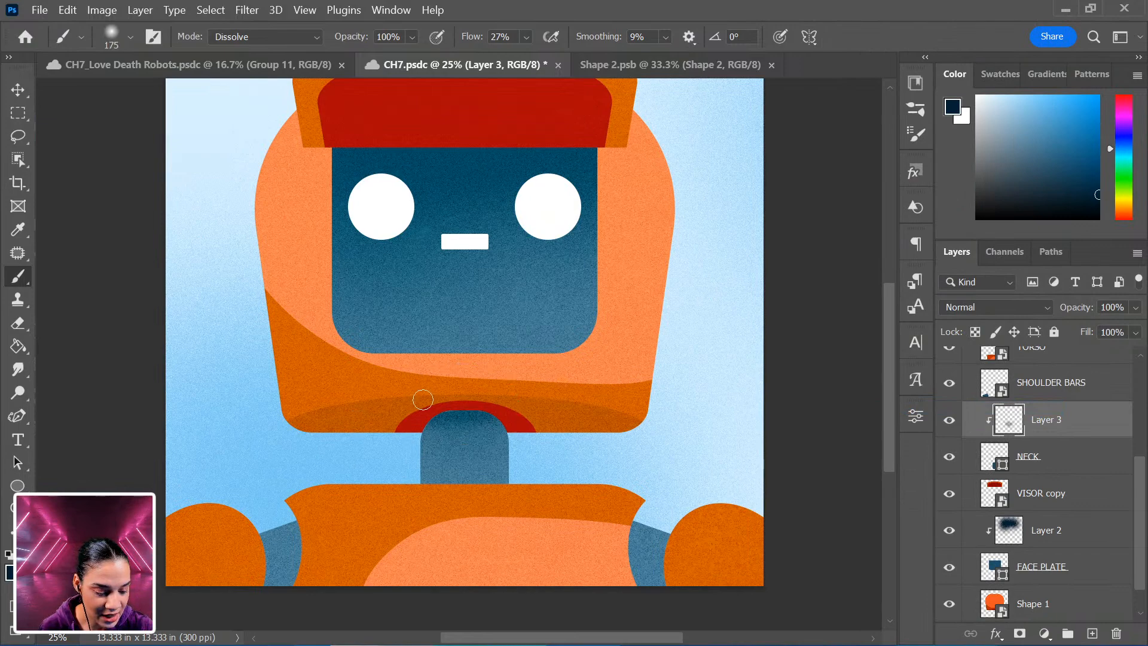
left_click_drag(453, 406, 422, 417)
left_click_drag(517, 441, 507, 437)
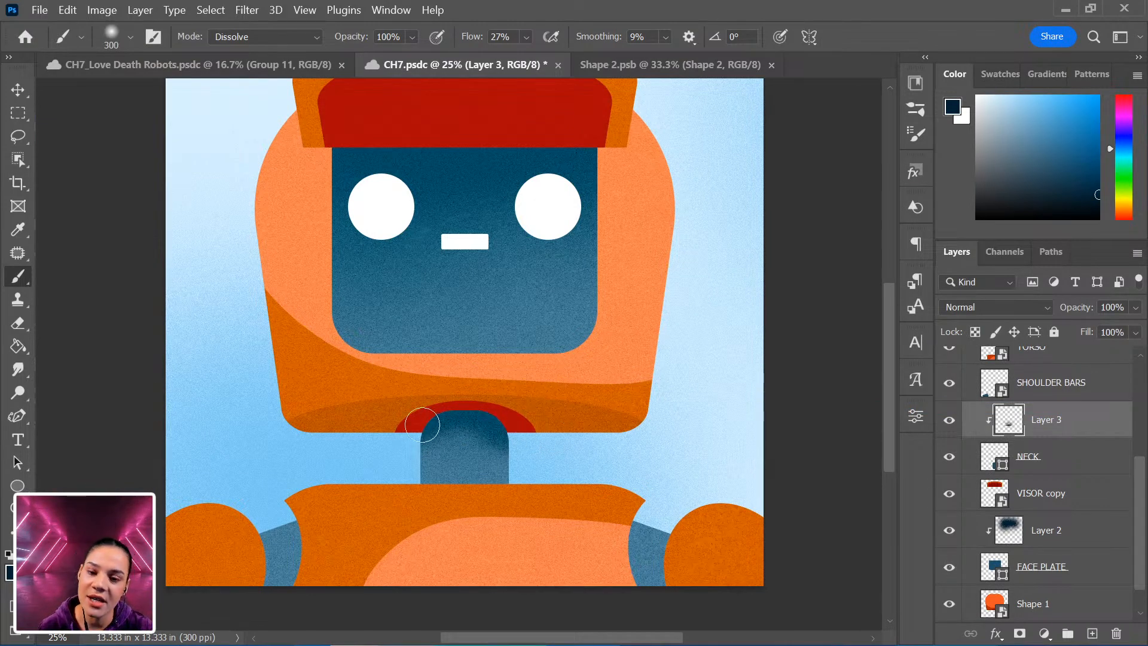
left_click_drag(422, 425, 402, 433)
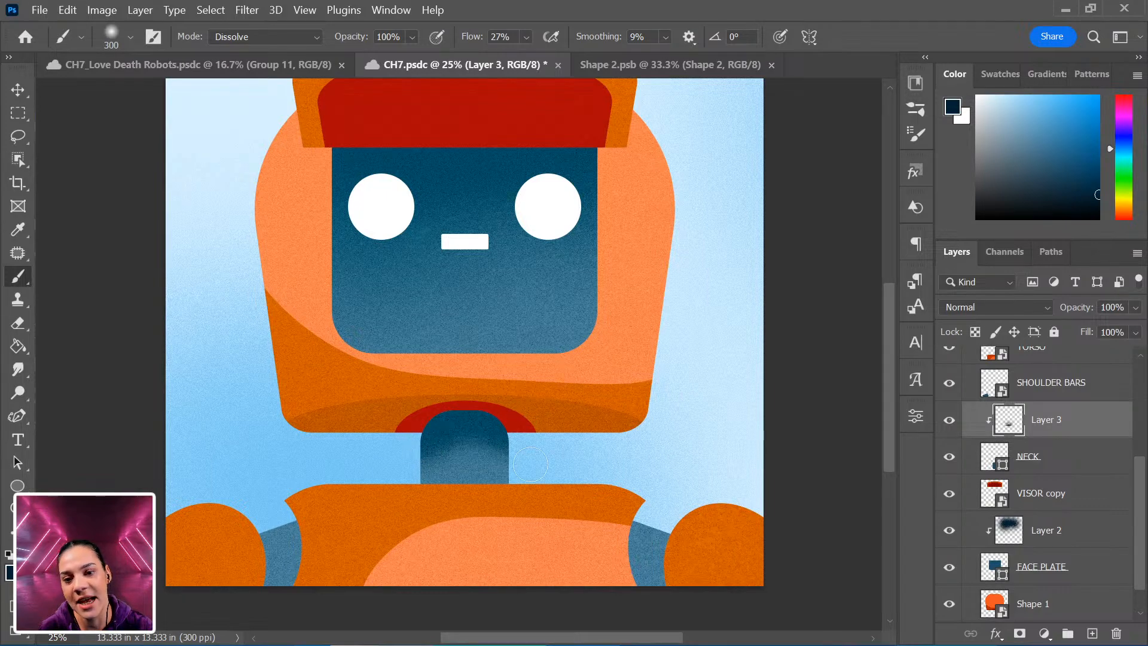
left_click_drag(637, 547, 648, 403)
Add a new layer above SHOULDER BARS and clip it to the shoulder bars.
scroll(1069, 566, "down", 1)
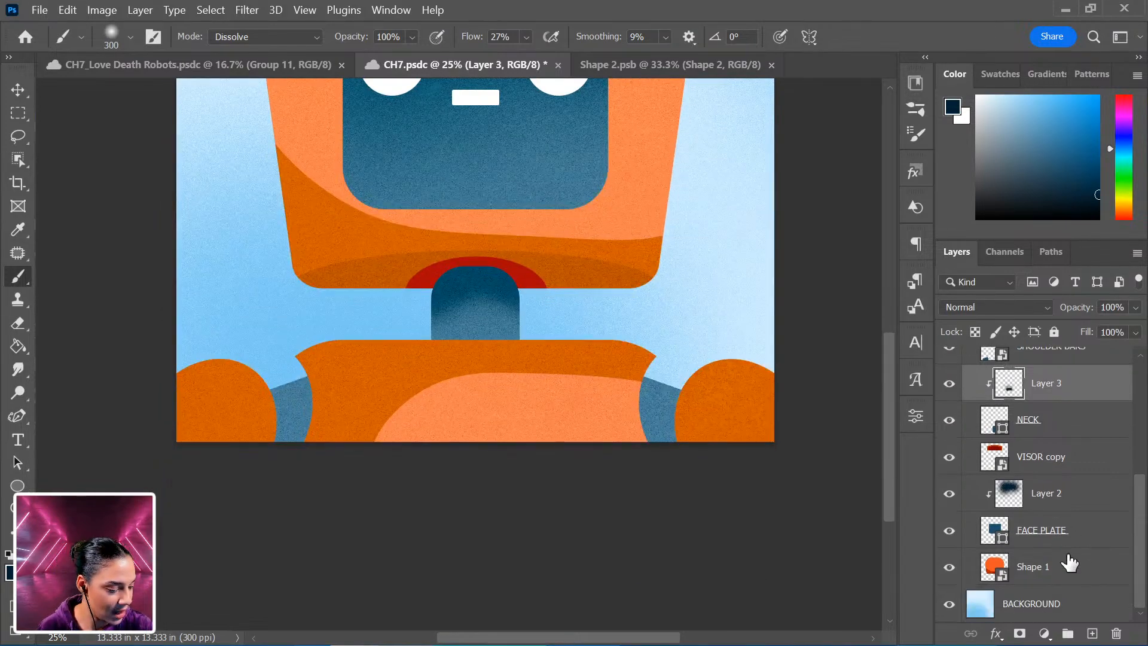
scroll(1046, 550, "up", 4)
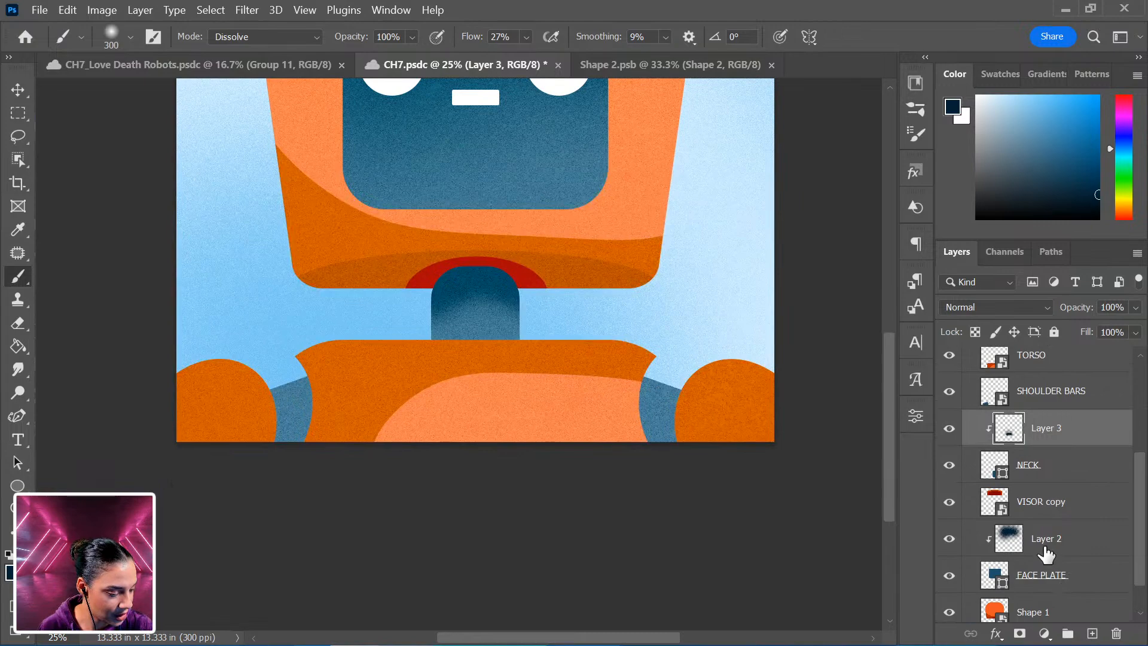
left_click(1071, 504)
key("ctrl+shift+n")
key("Return")
right_click(1070, 505)
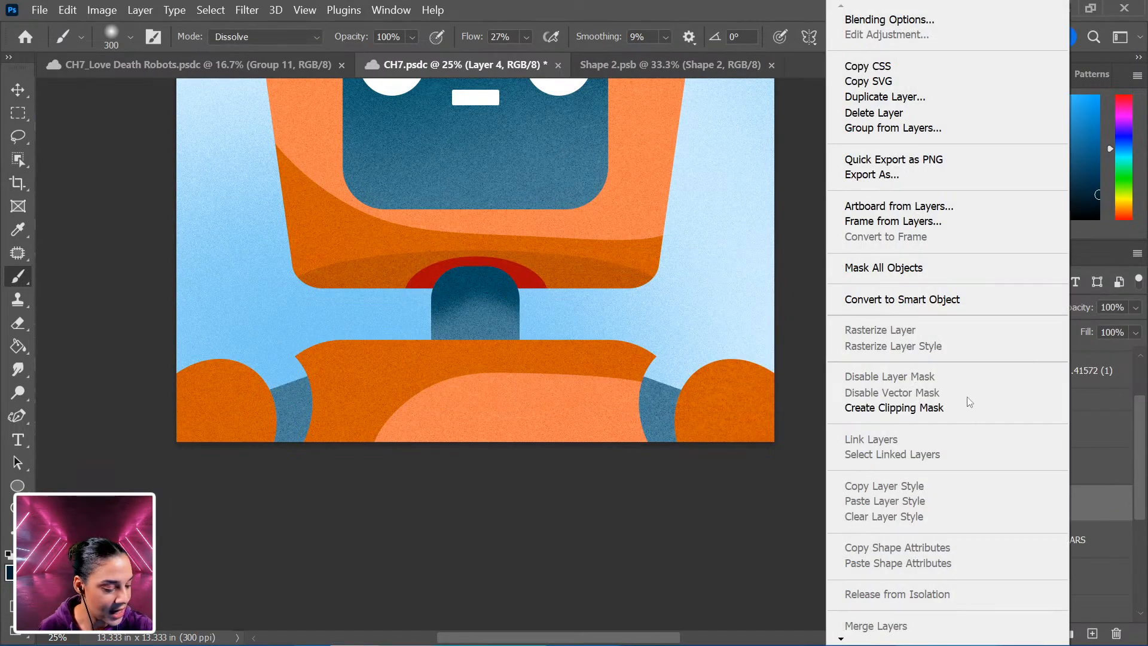
left_click(1003, 407)
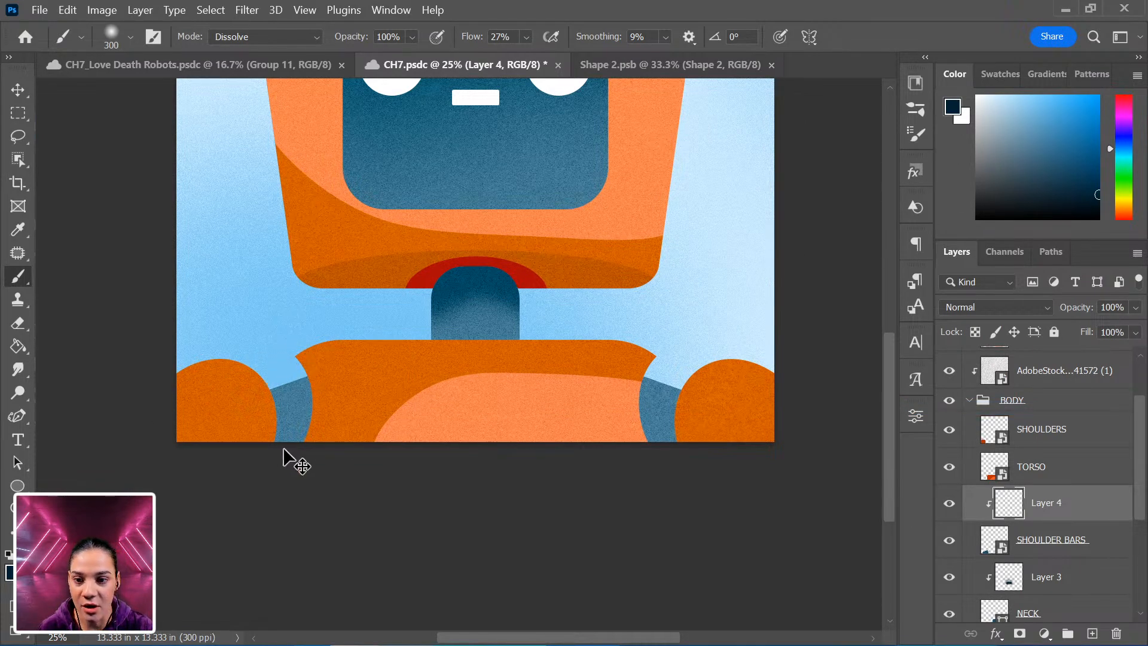
Paint dark shading along the lower parts of the left and right shoulder bars.
mouse_move(277, 437)
left_mouse_down()
mouse_move(181, 450)
mouse_move(183, 431)
mouse_move(278, 451)
left_mouse_up()
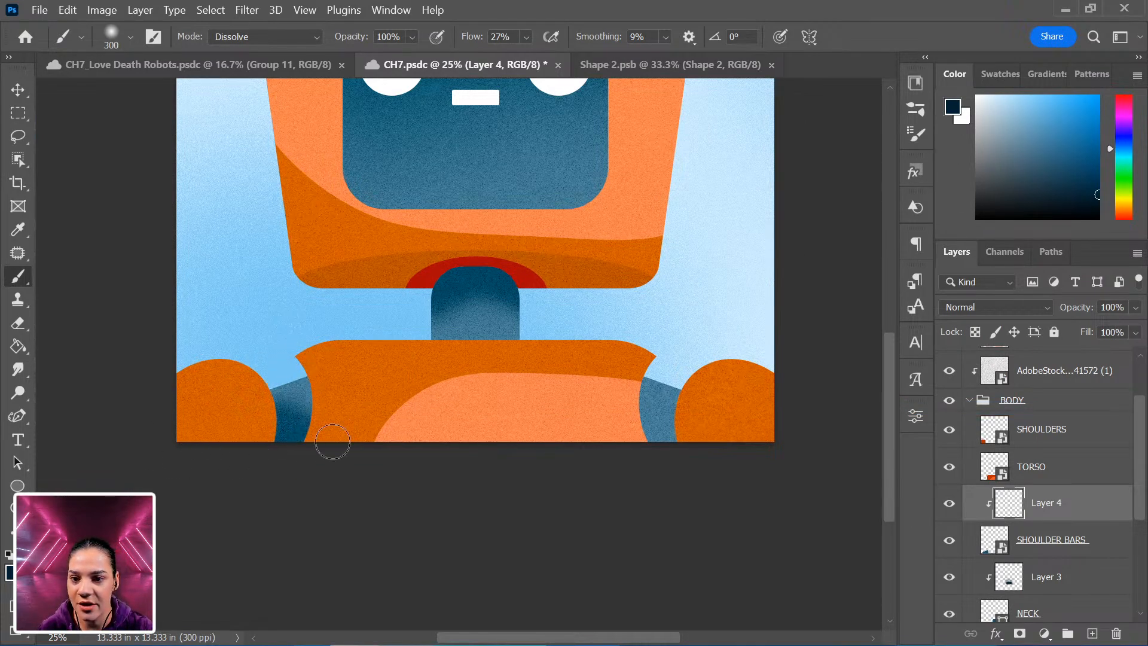
mouse_move(712, 442)
left_mouse_down()
mouse_move(580, 438)
mouse_move(686, 437)
mouse_move(658, 442)
mouse_move(692, 433)
left_mouse_up()
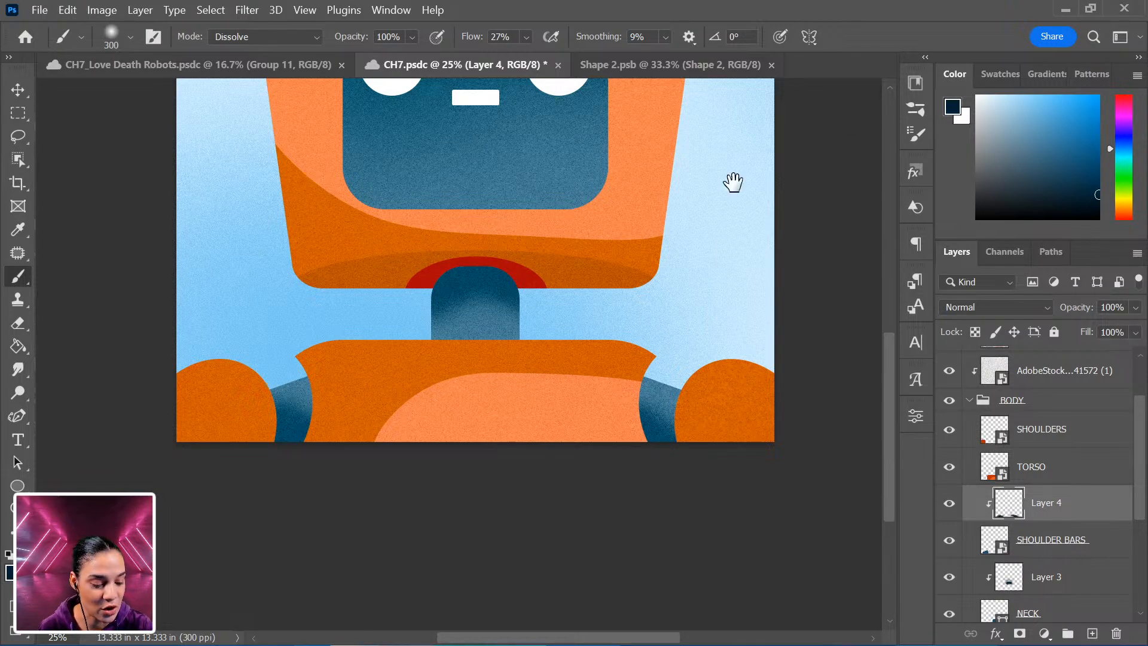
Look over the robot, then switch to the finished ADOBOT document and examine it at several zoom levels.
scroll(687, 343, "up", 6)
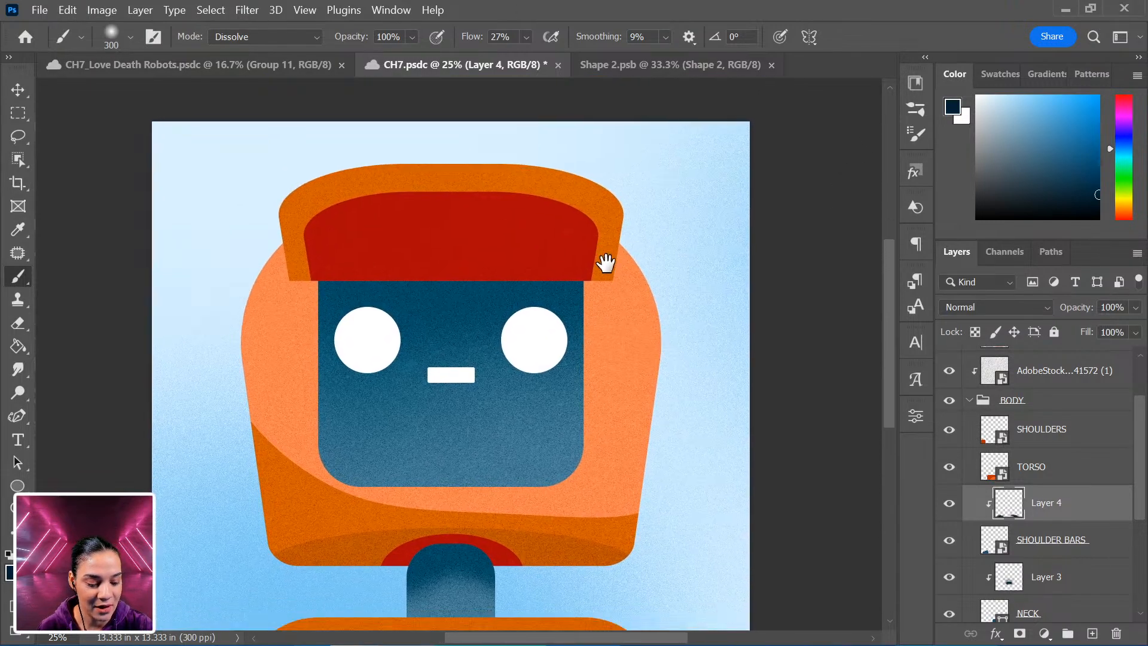
left_click_drag(605, 264, 602, 257)
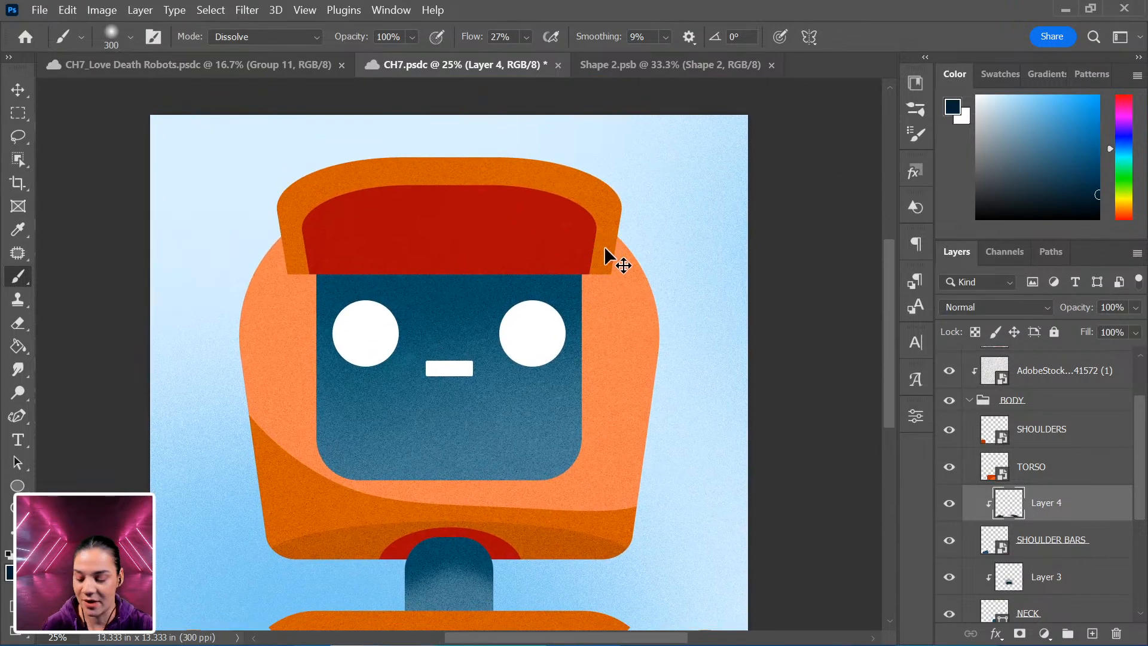
key("ctrl+minus")
key("ctrl+minus")
key("ctrl+plus")
key("ctrl+plus")
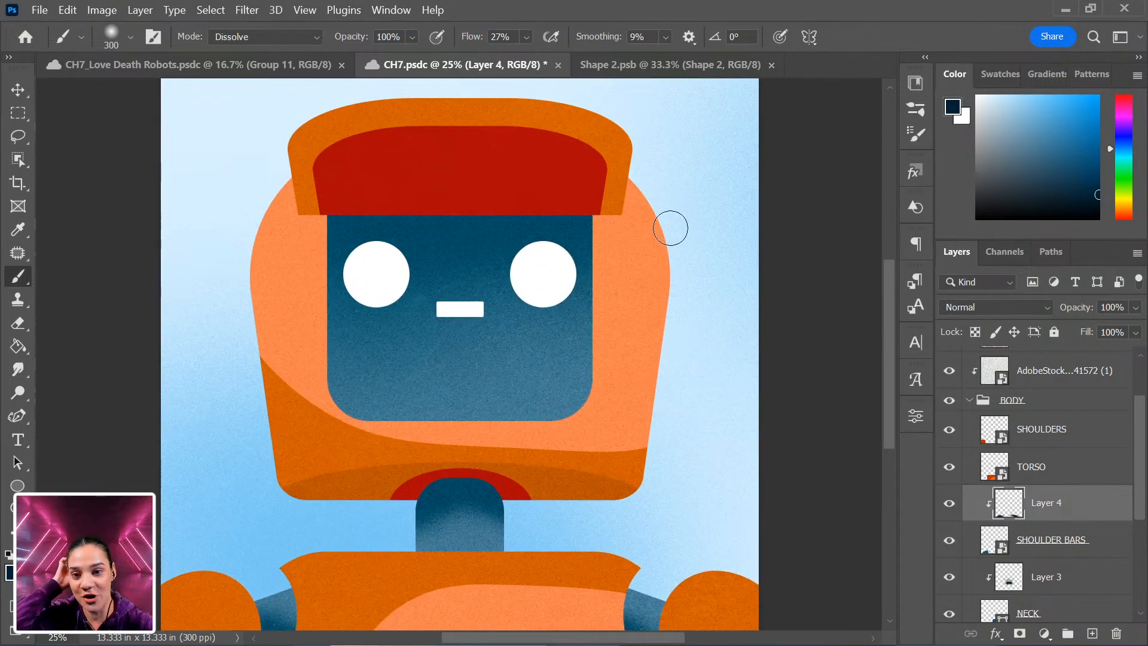
left_click(244, 66)
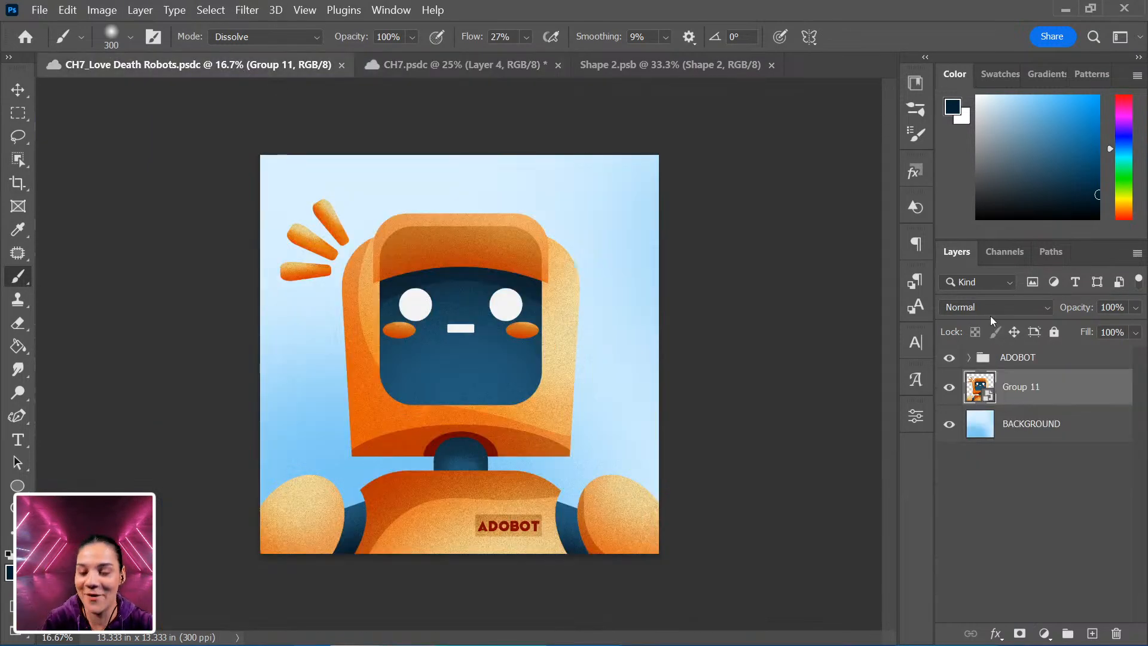
key("ctrl+plus")
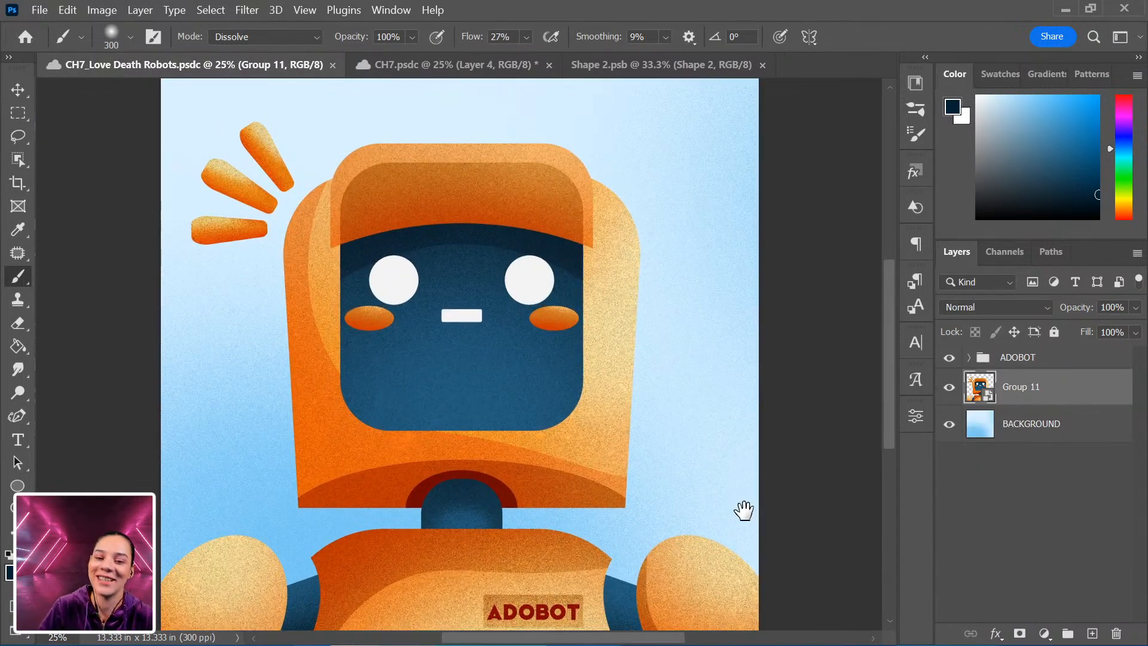
left_click_drag(746, 507, 734, 411)
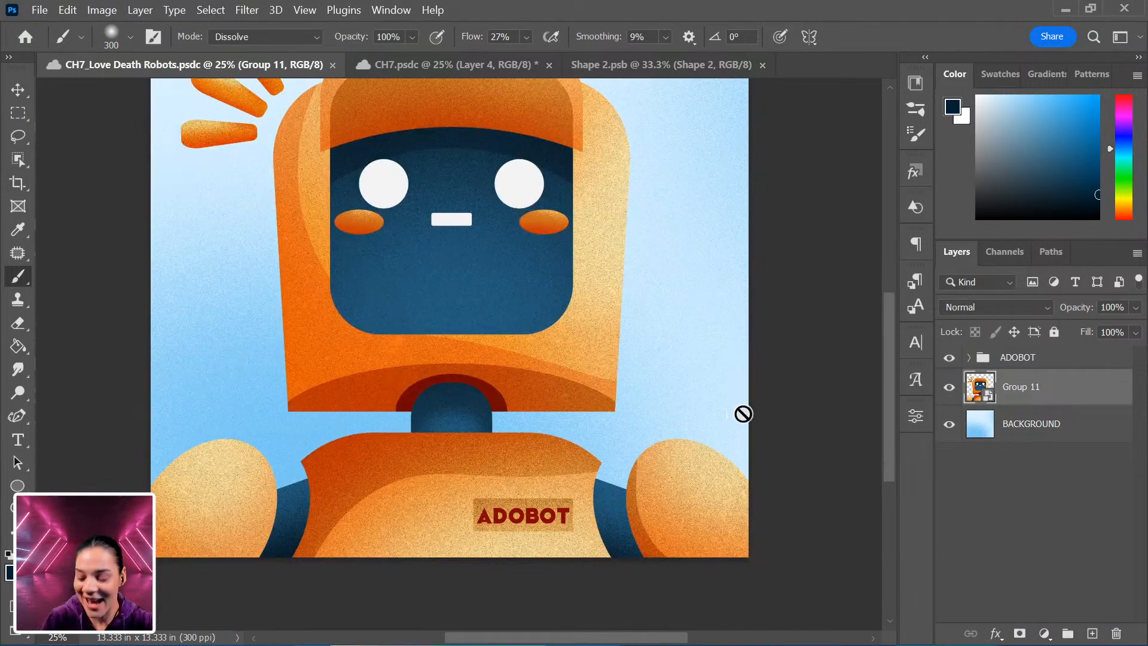
key("ctrl+plus")
key("ctrl+plus")
key("ctrl+minus")
key("ctrl+minus")
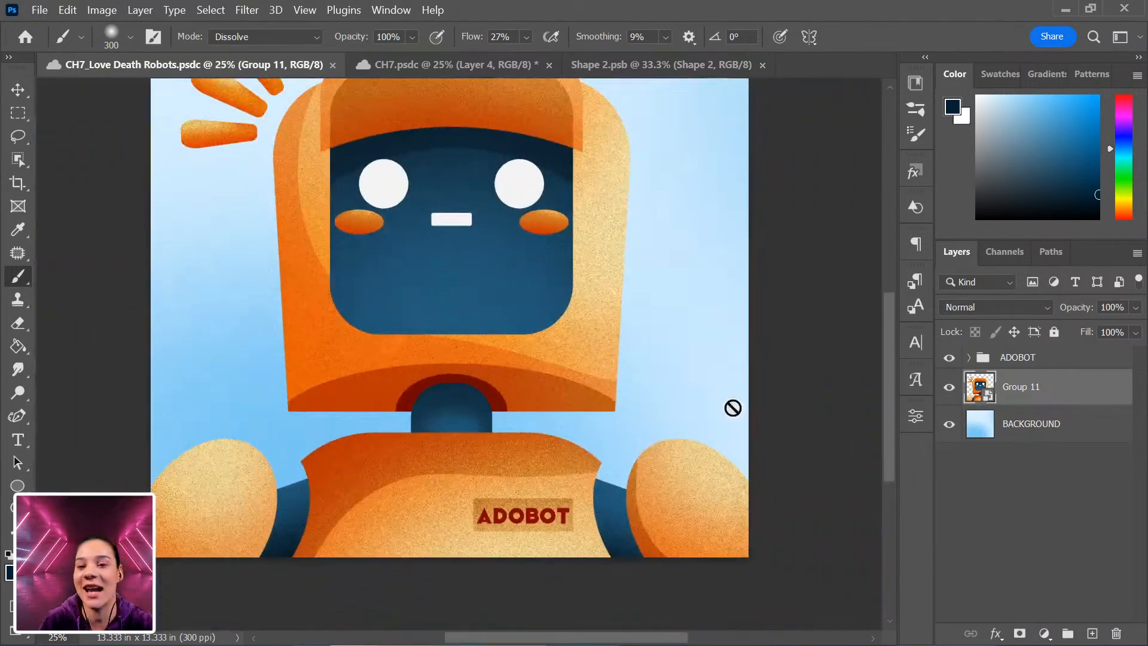
left_click_drag(545, 248, 571, 319)
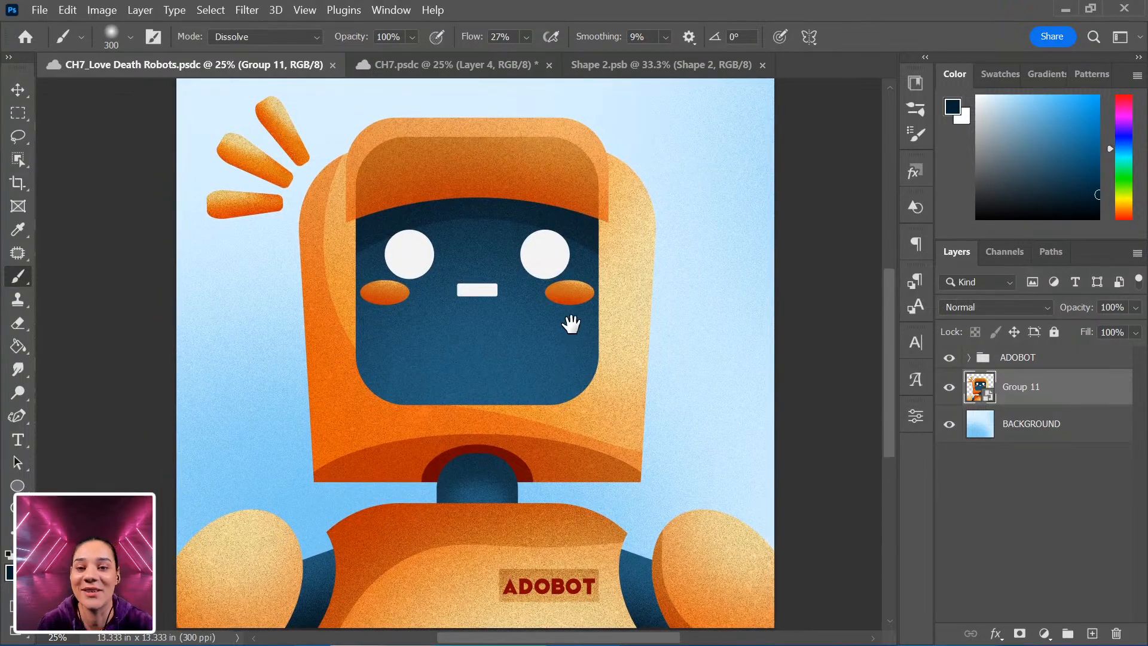
left_click_drag(568, 526, 594, 584)
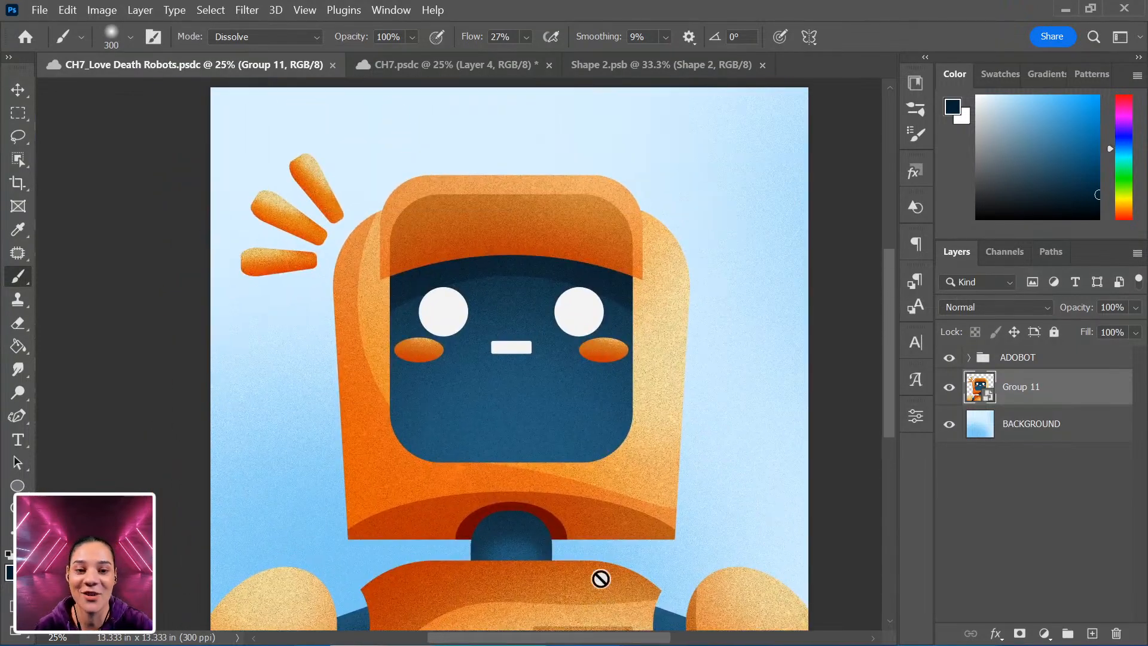
key("ctrl+minus")
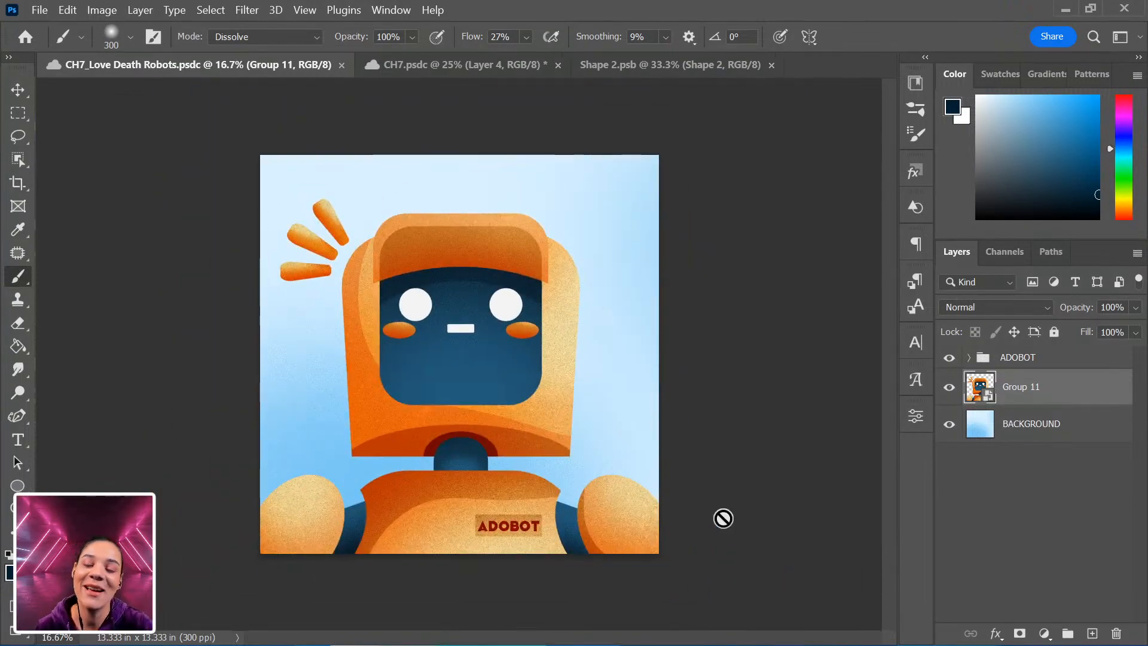
key("ctrl+plus")
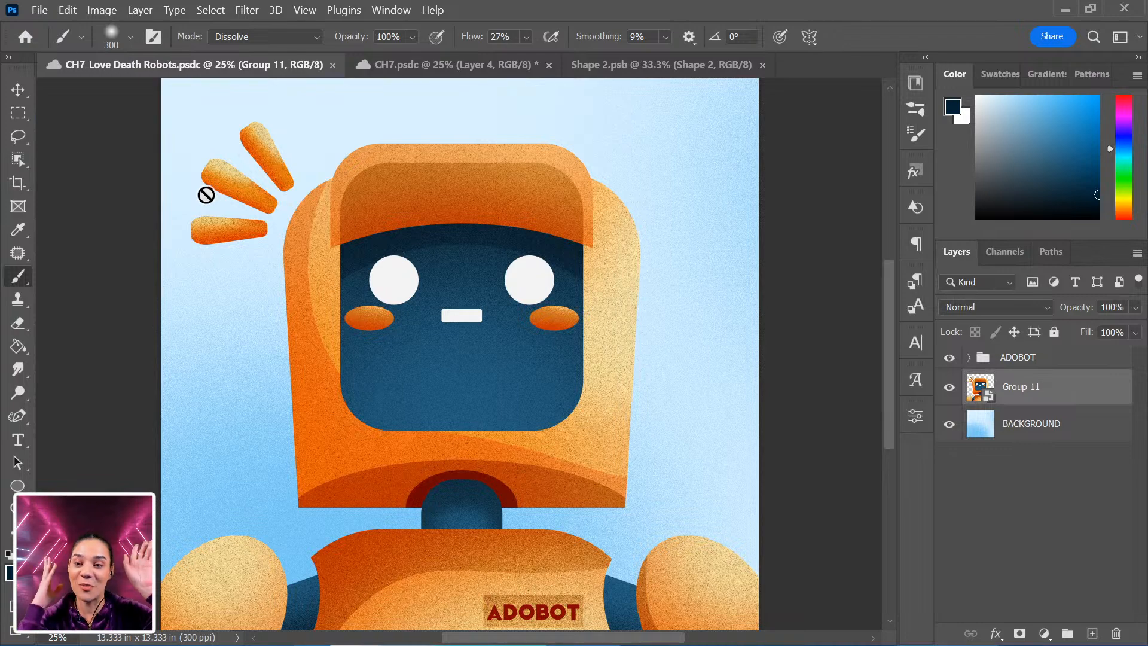
key("ctrl+minus")
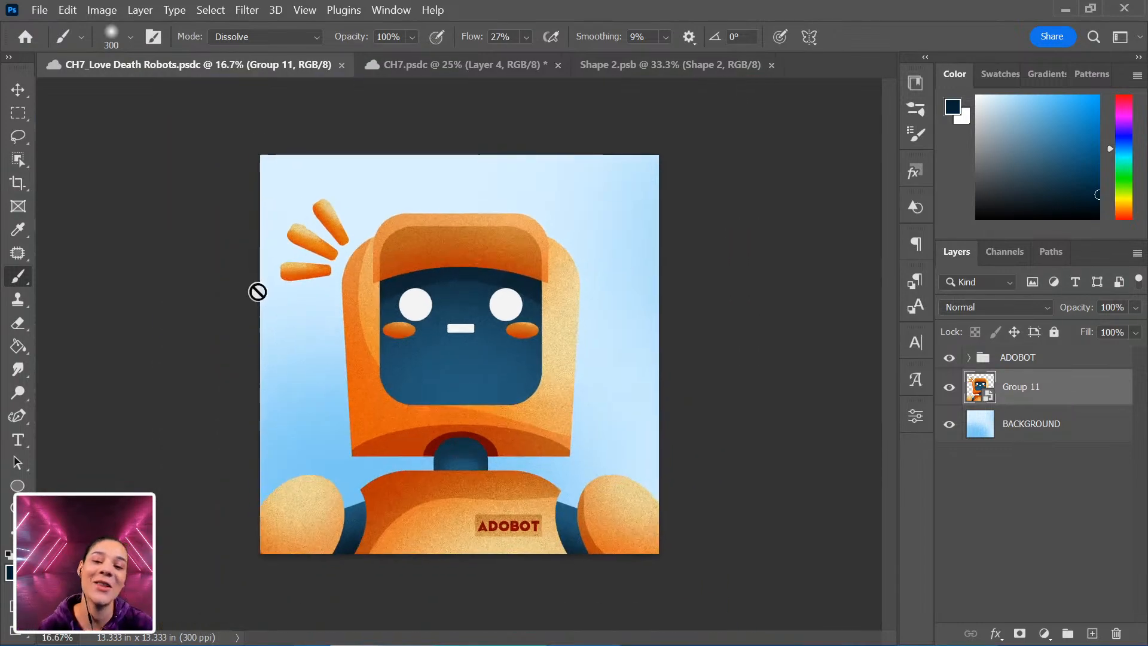
key("ctrl+plus")
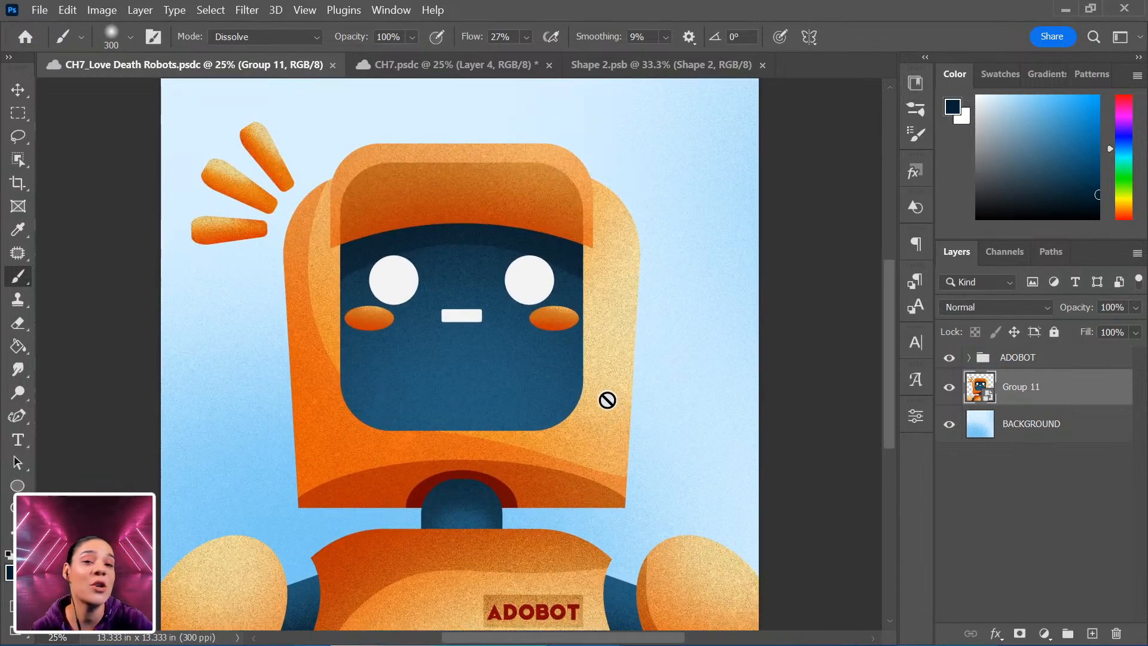